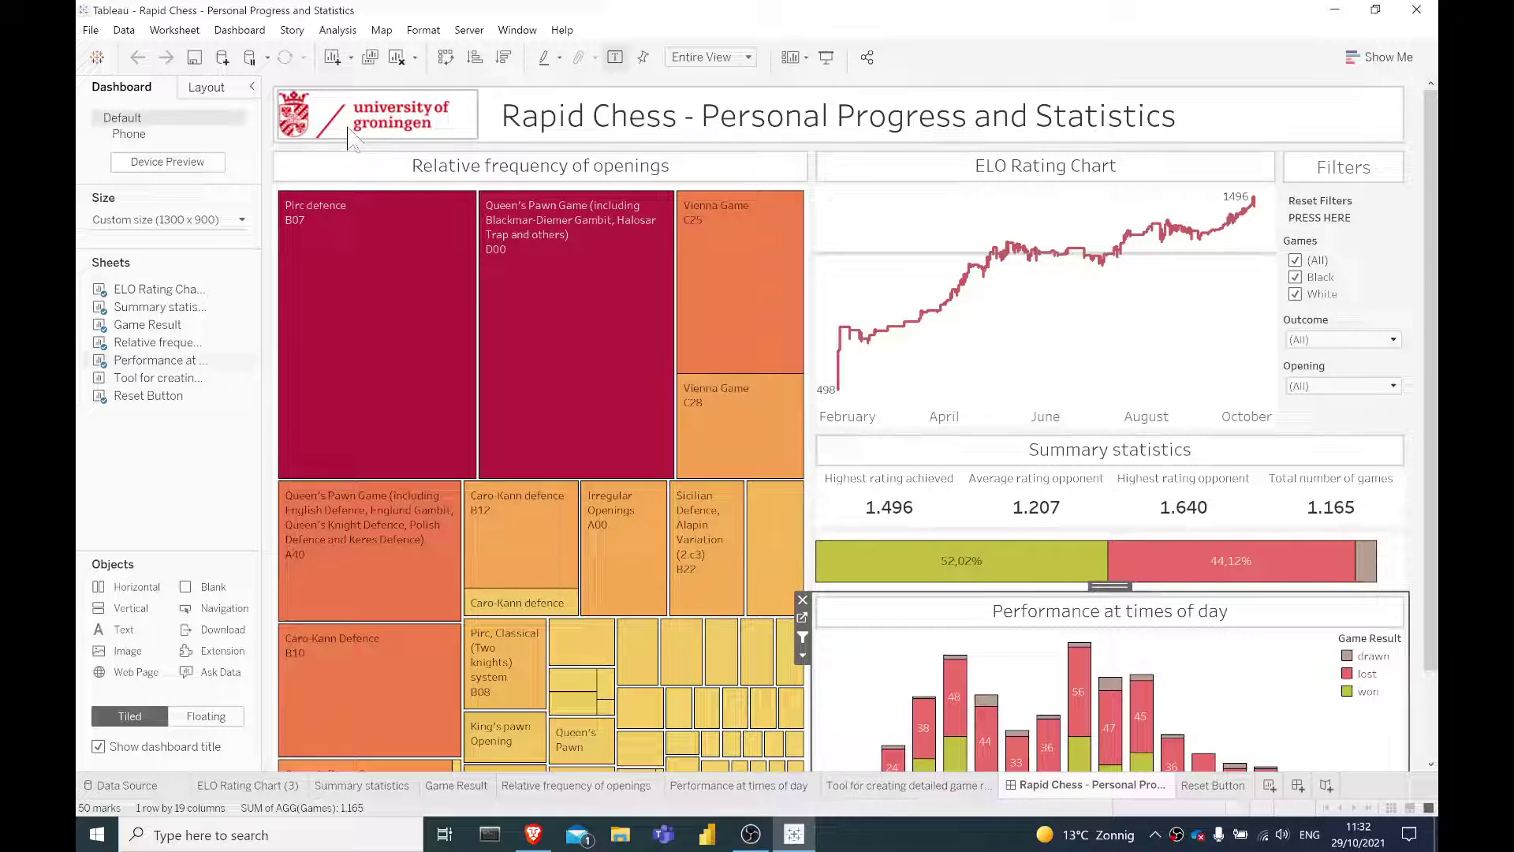
Look over the Rapid Chess dashboard and select its Game Result legend
mouse_move(599, 348)
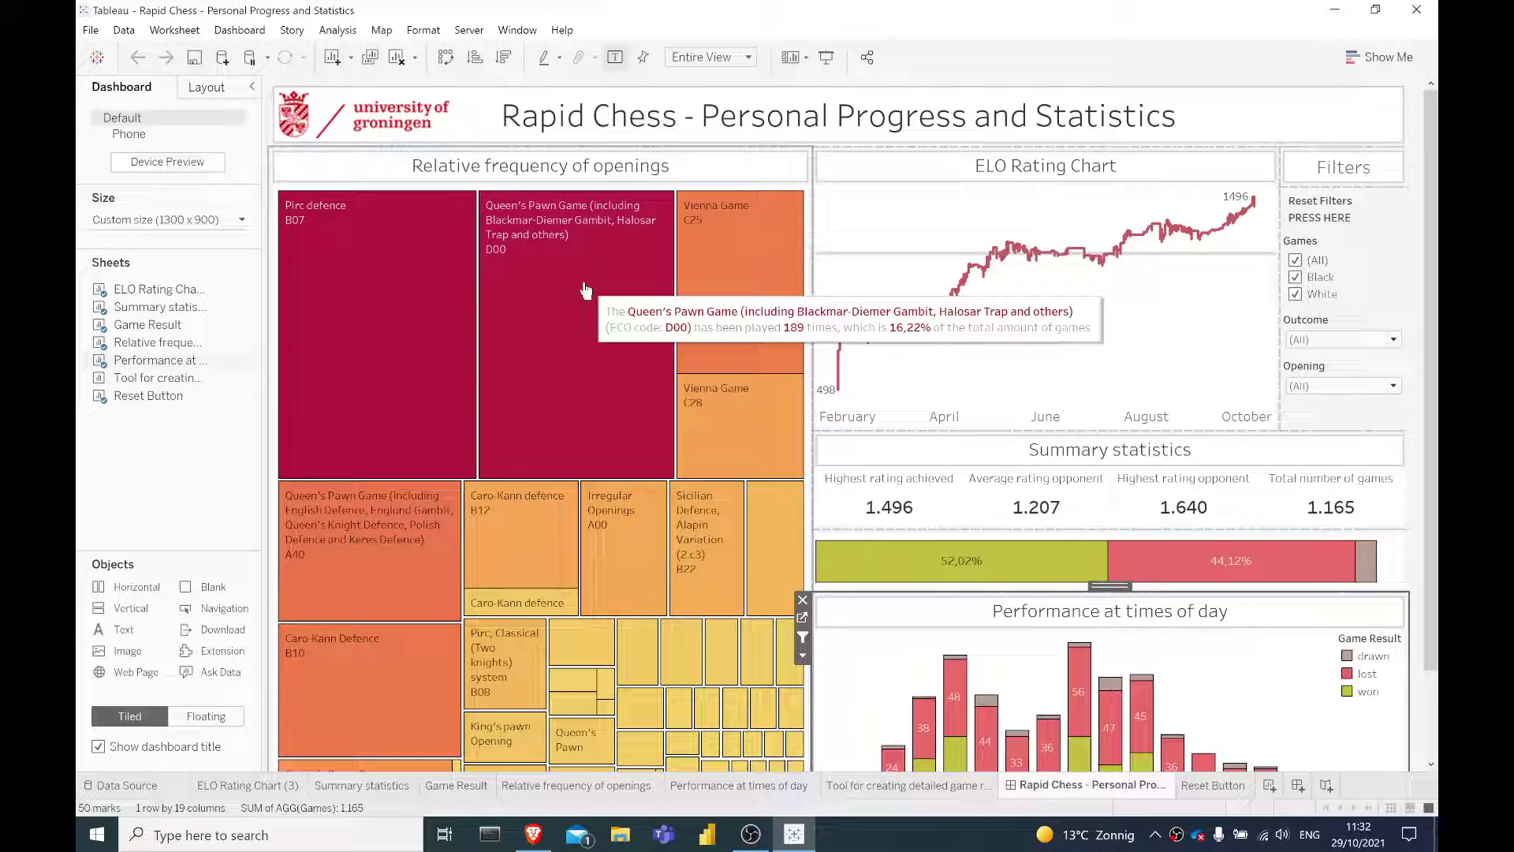
mouse_move(759, 211)
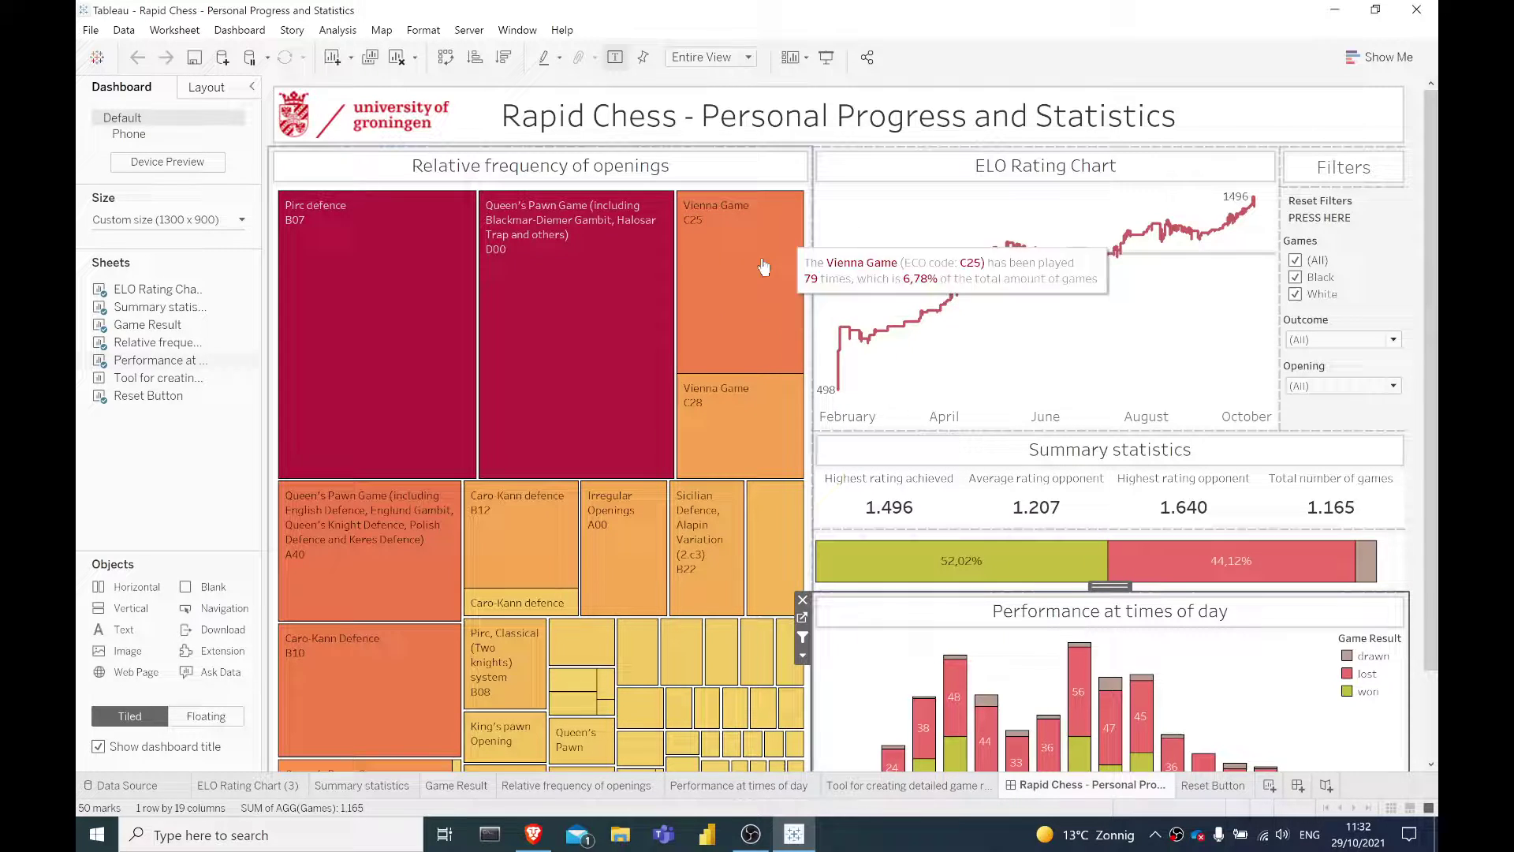
mouse_move(1062, 565)
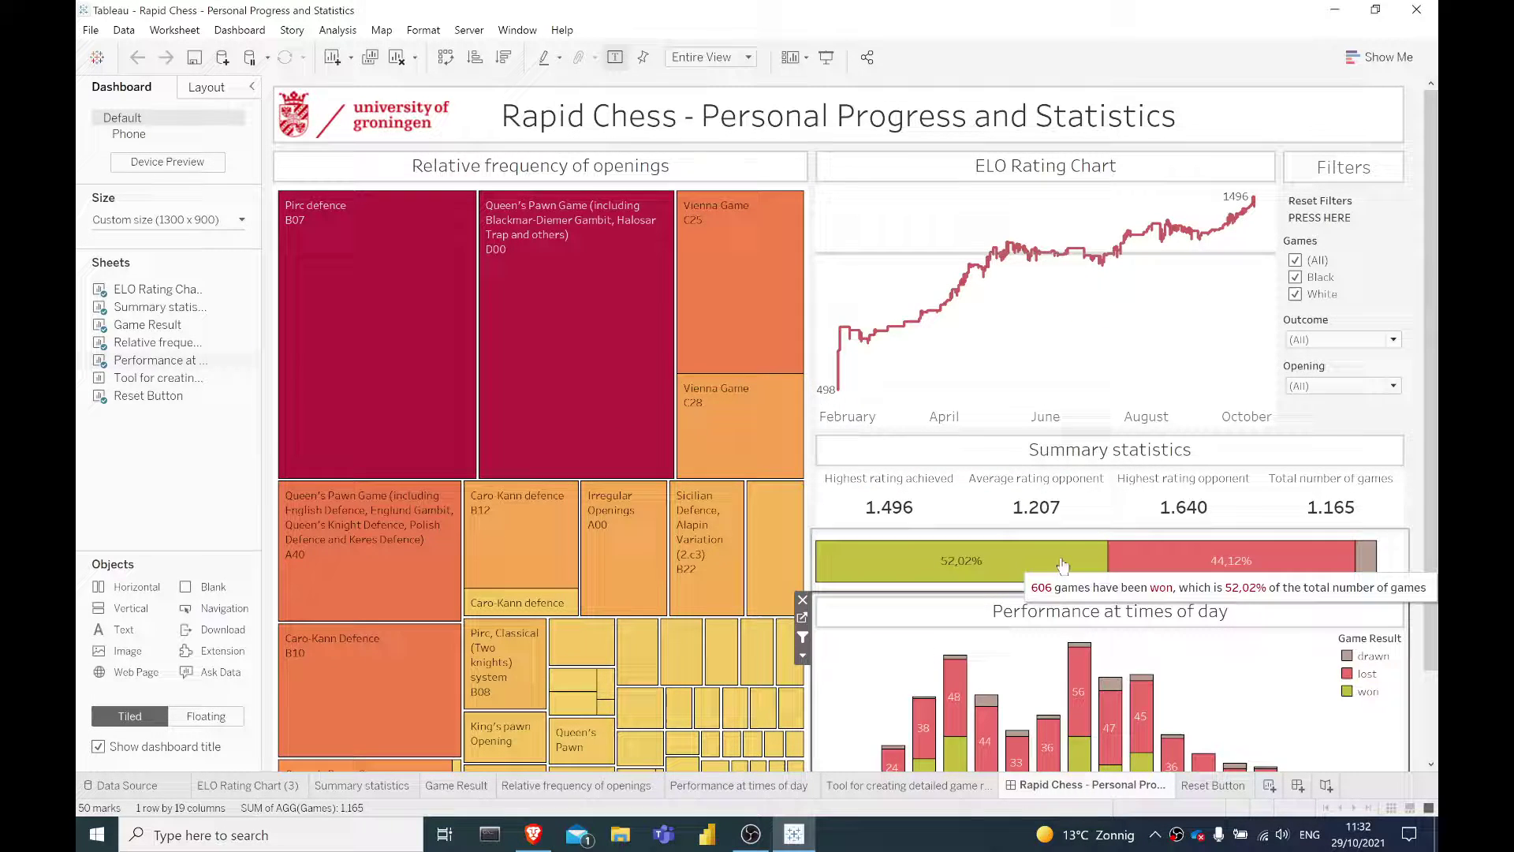
mouse_move(1216, 578)
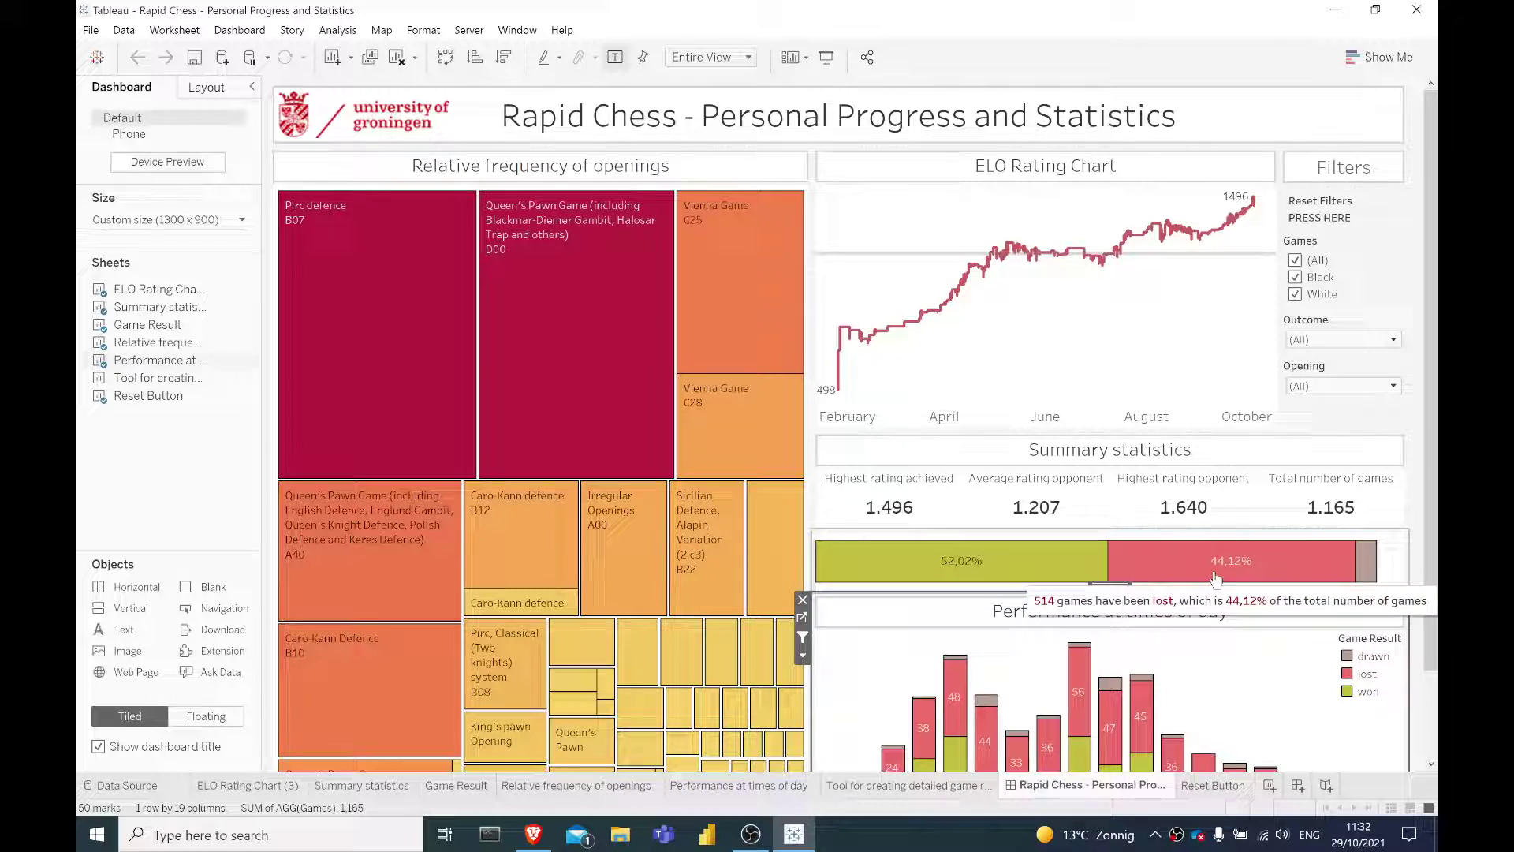
mouse_move(1162, 746)
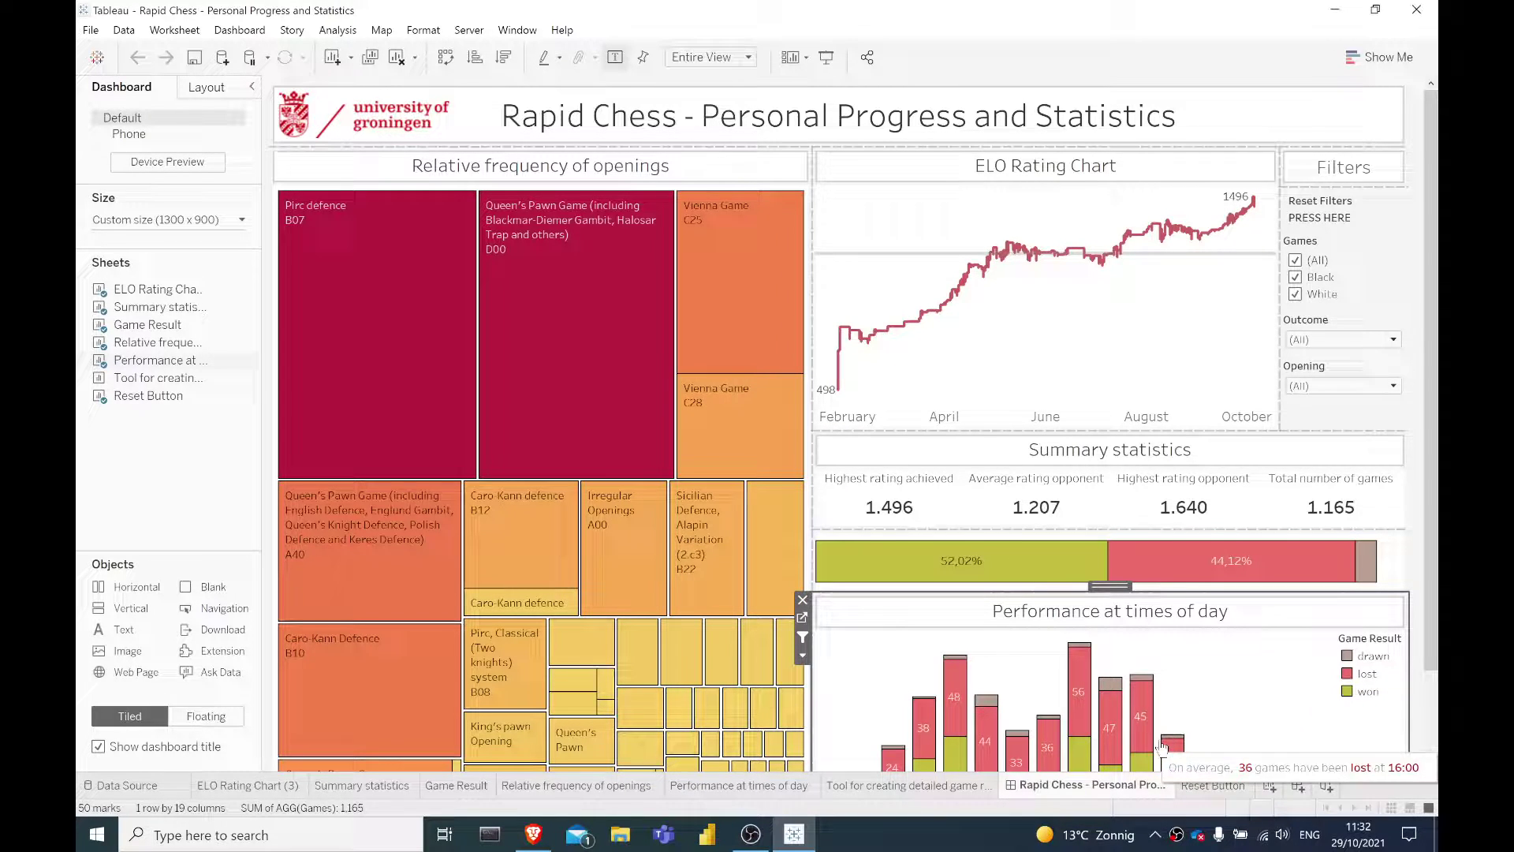
scroll(1163, 746, "down", 3)
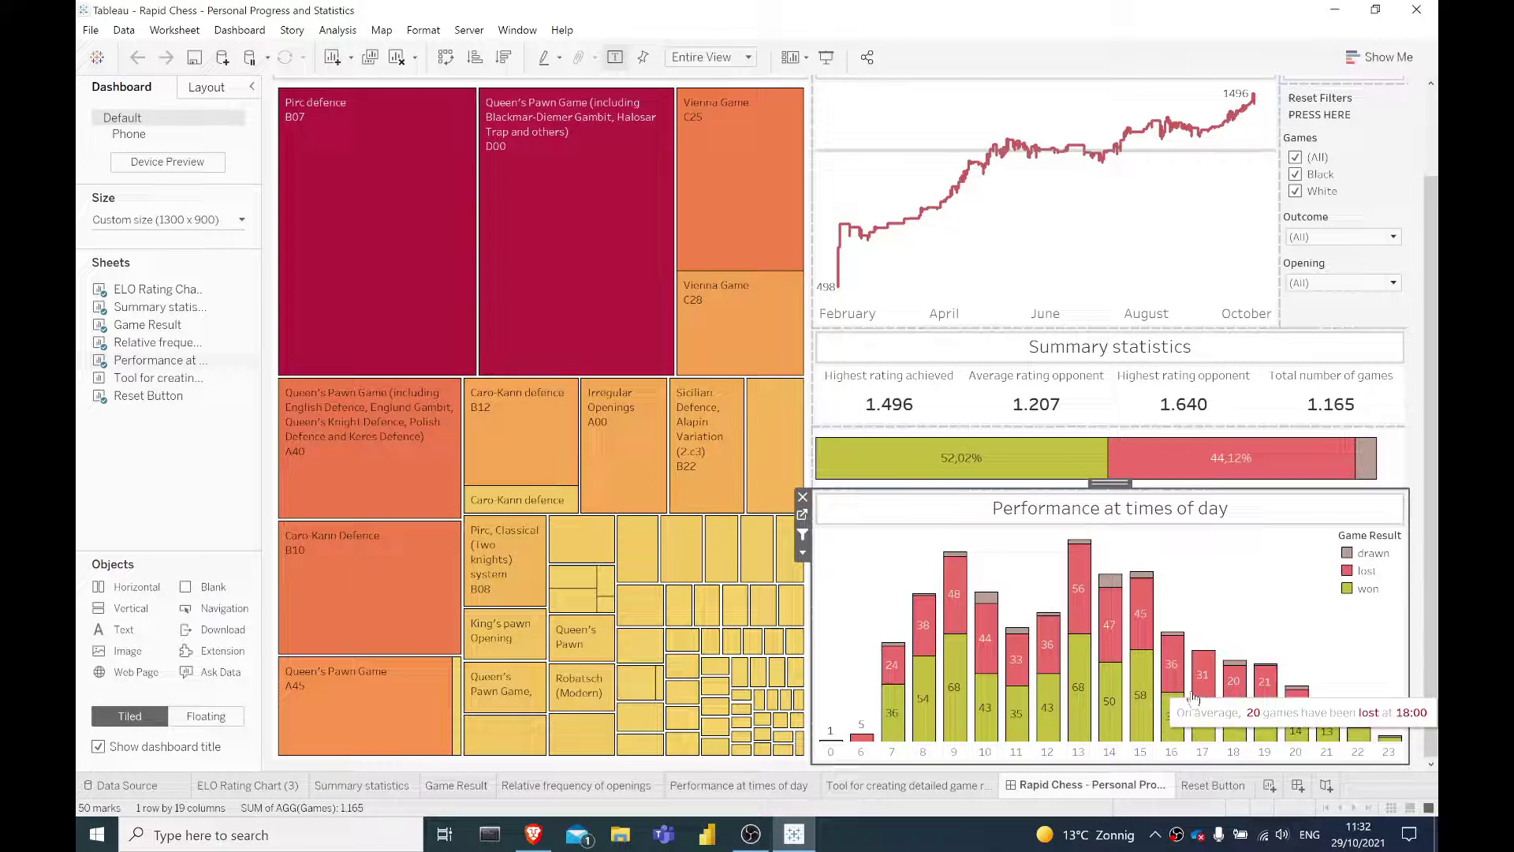
mouse_move(905, 670)
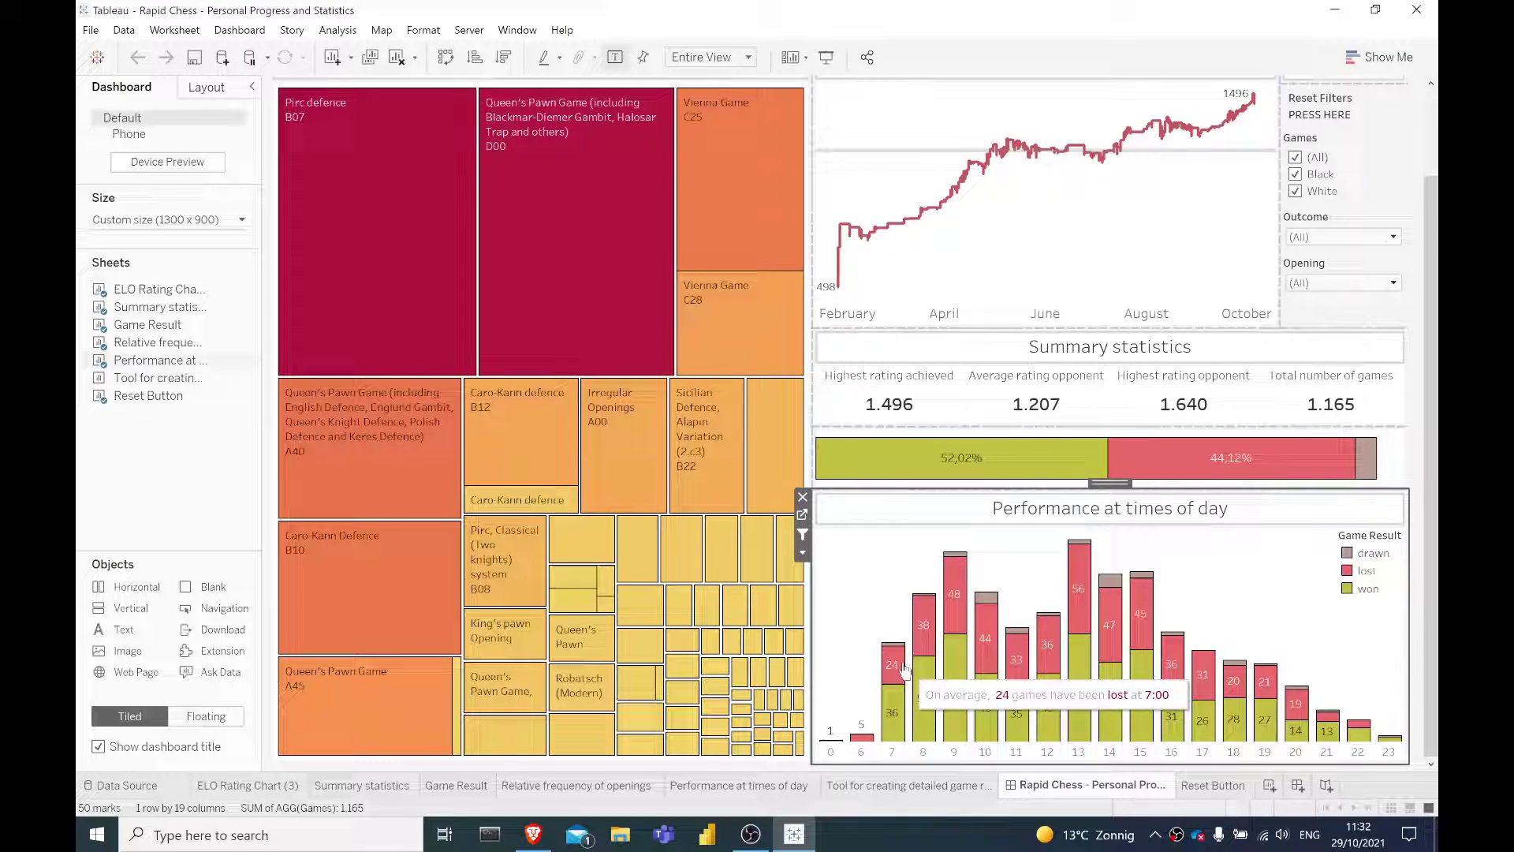
scroll(1143, 647, "up", 2)
scroll(1341, 631, "down", 1)
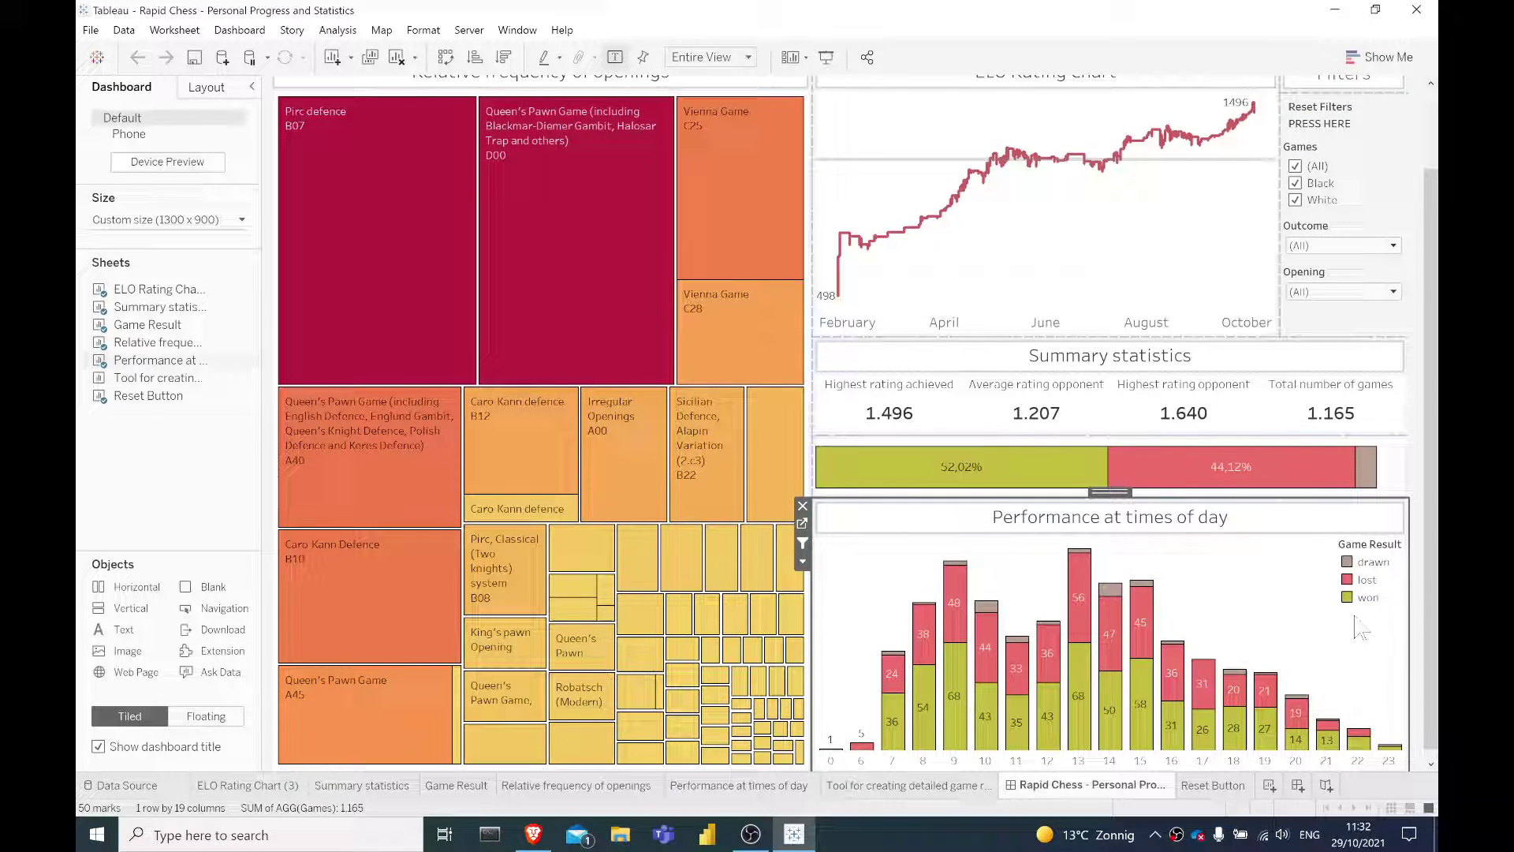
scroll(1277, 596, "up", 1)
left_click(1377, 590)
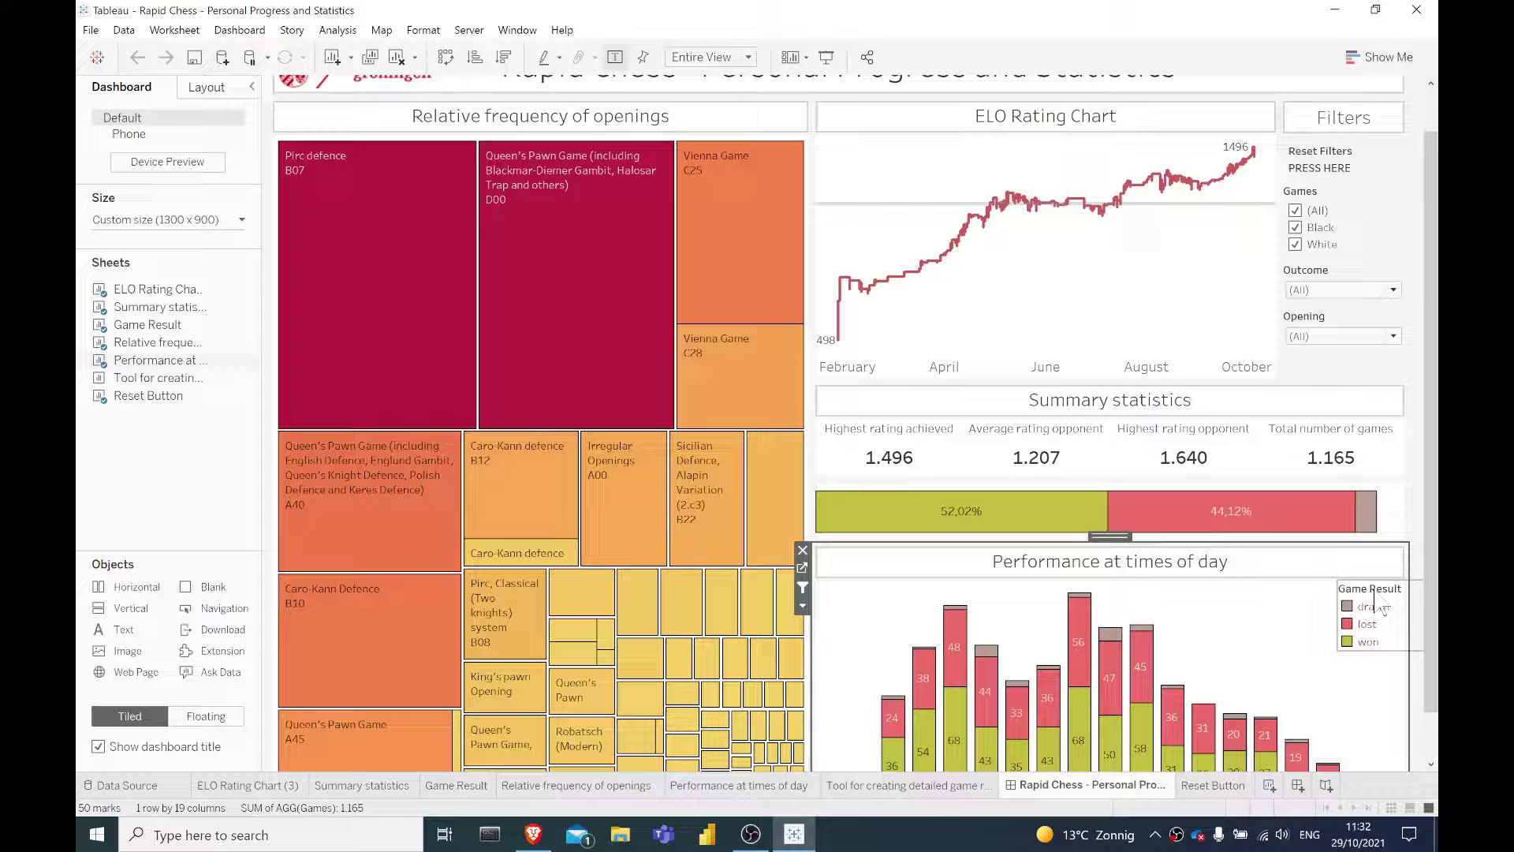
scroll(1270, 666, "up", 1)
scroll(1273, 667, "up", 1)
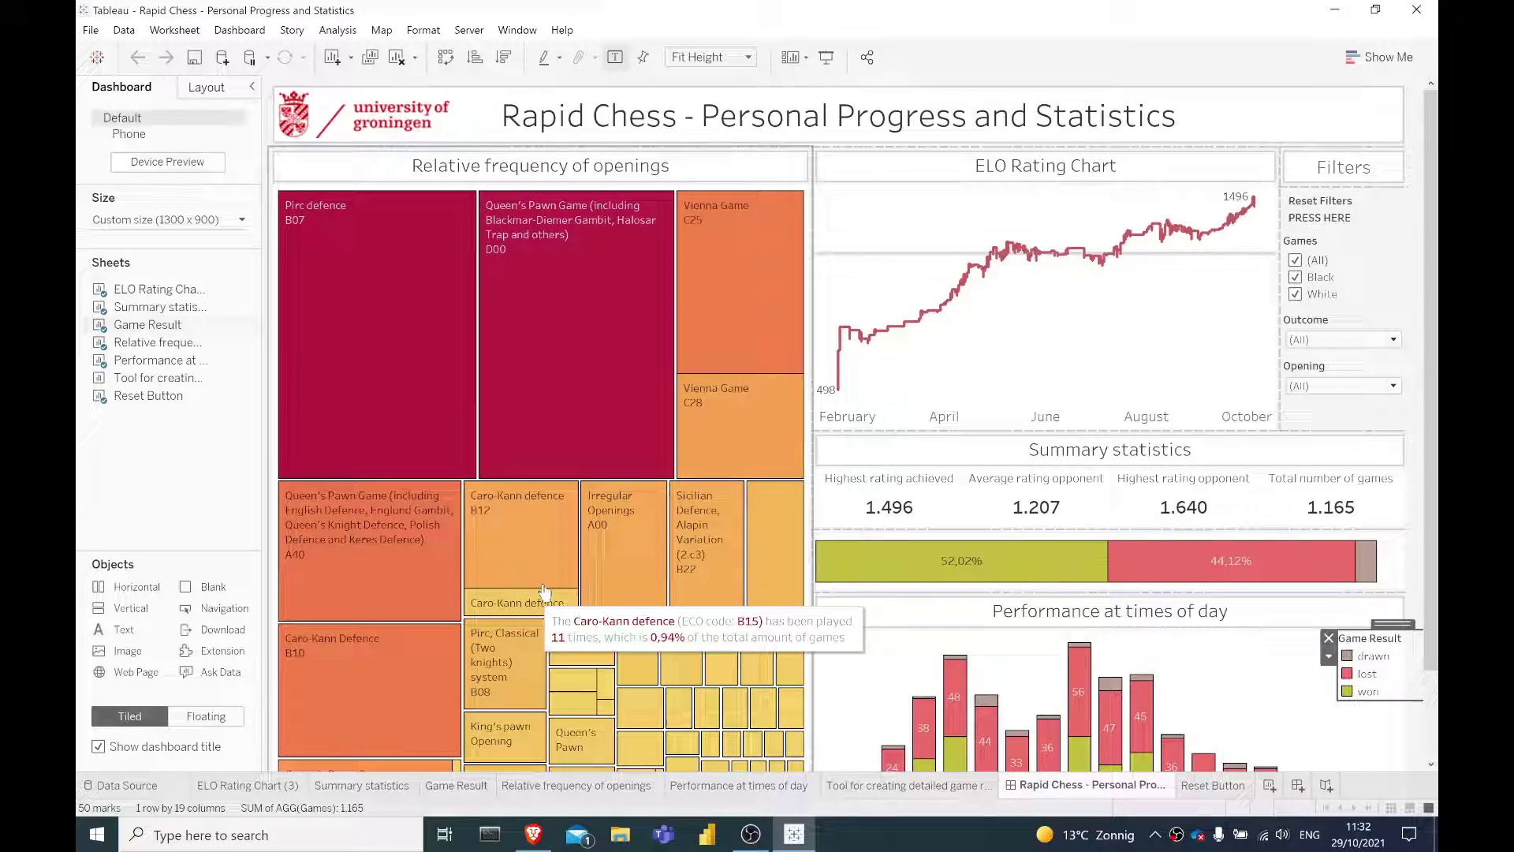
scroll(552, 582, "down", 2)
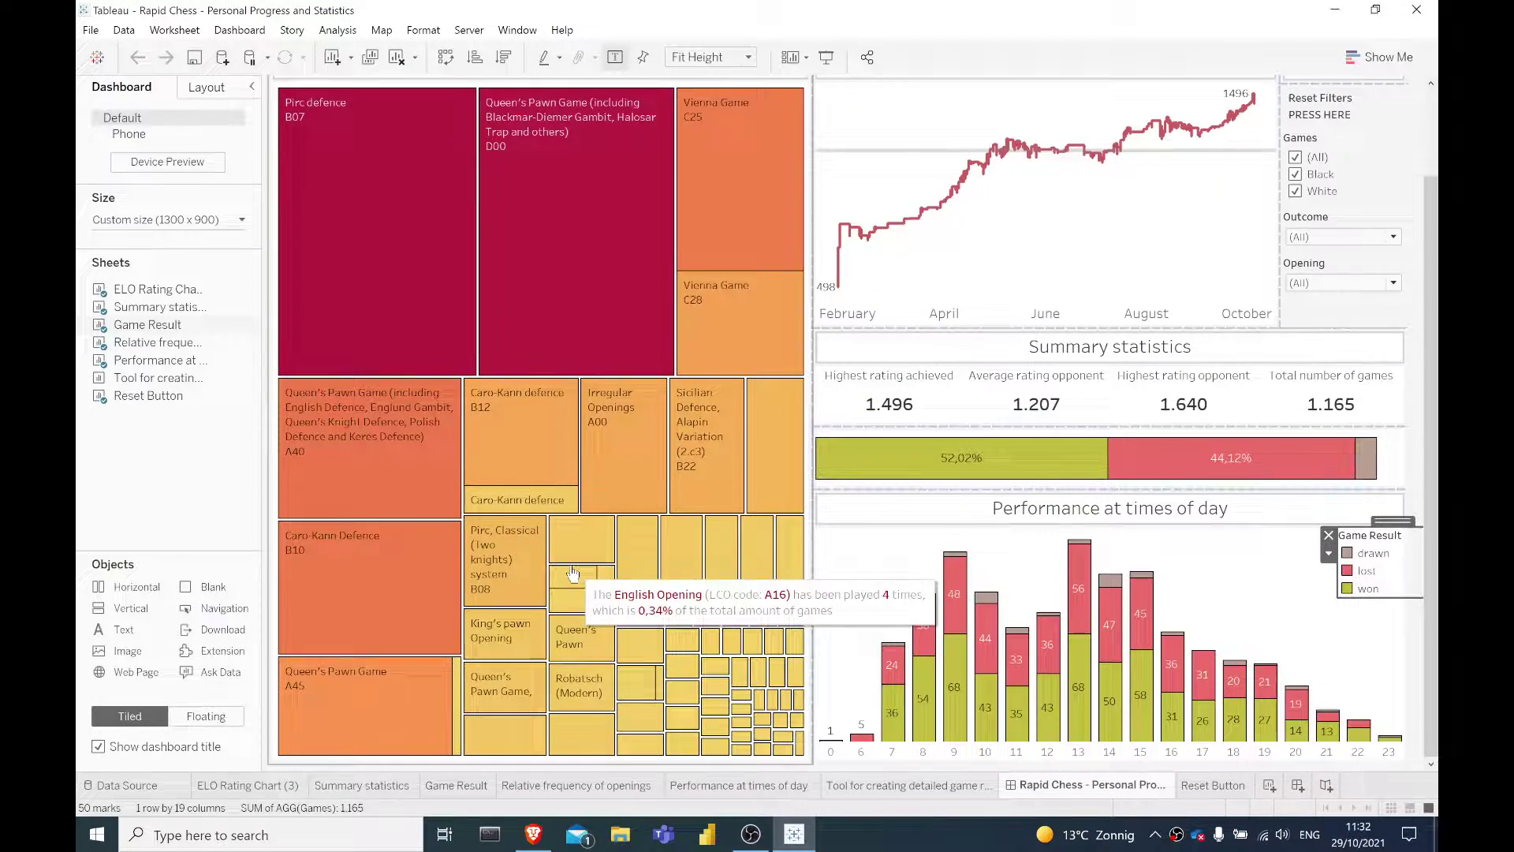
scroll(716, 556, "up", 1)
scroll(716, 556, "up", 2)
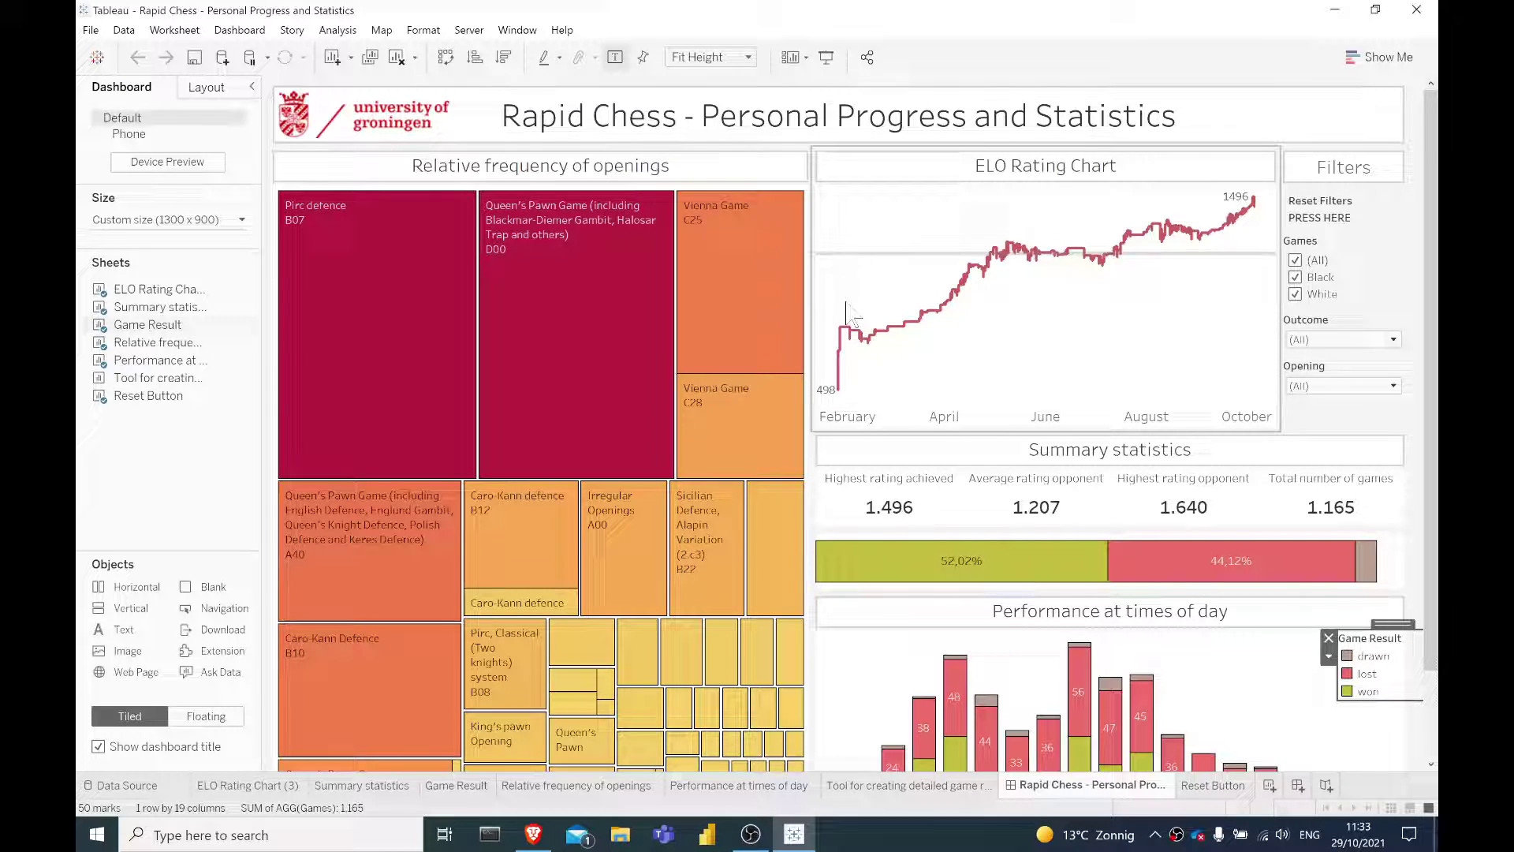
On a new Sheet 8, review the Game result (detailed) and Game Result calculation formulas
left_click(1269, 787)
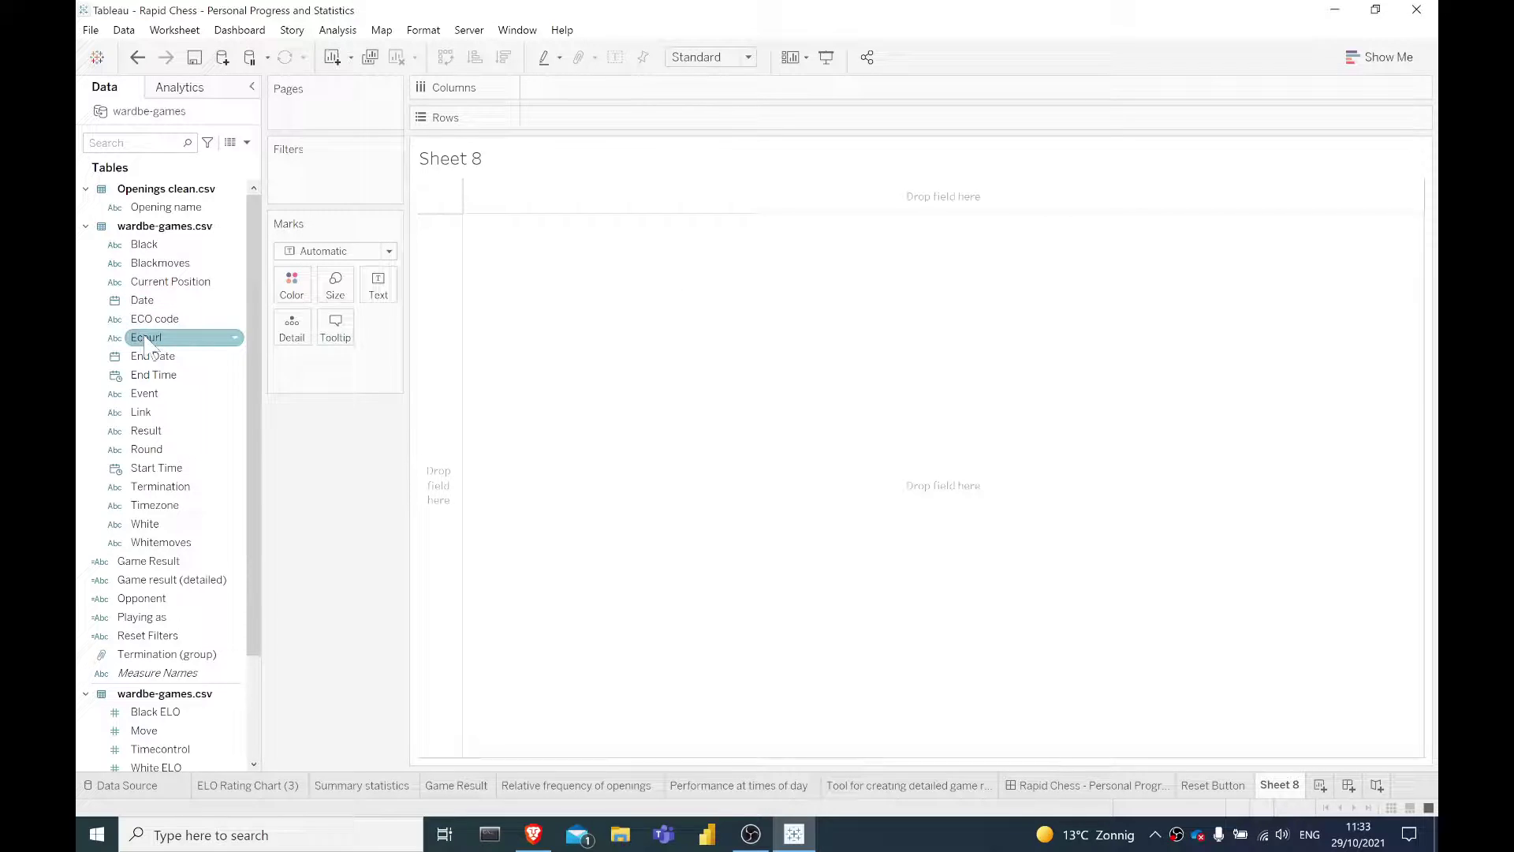
right_click(170, 584)
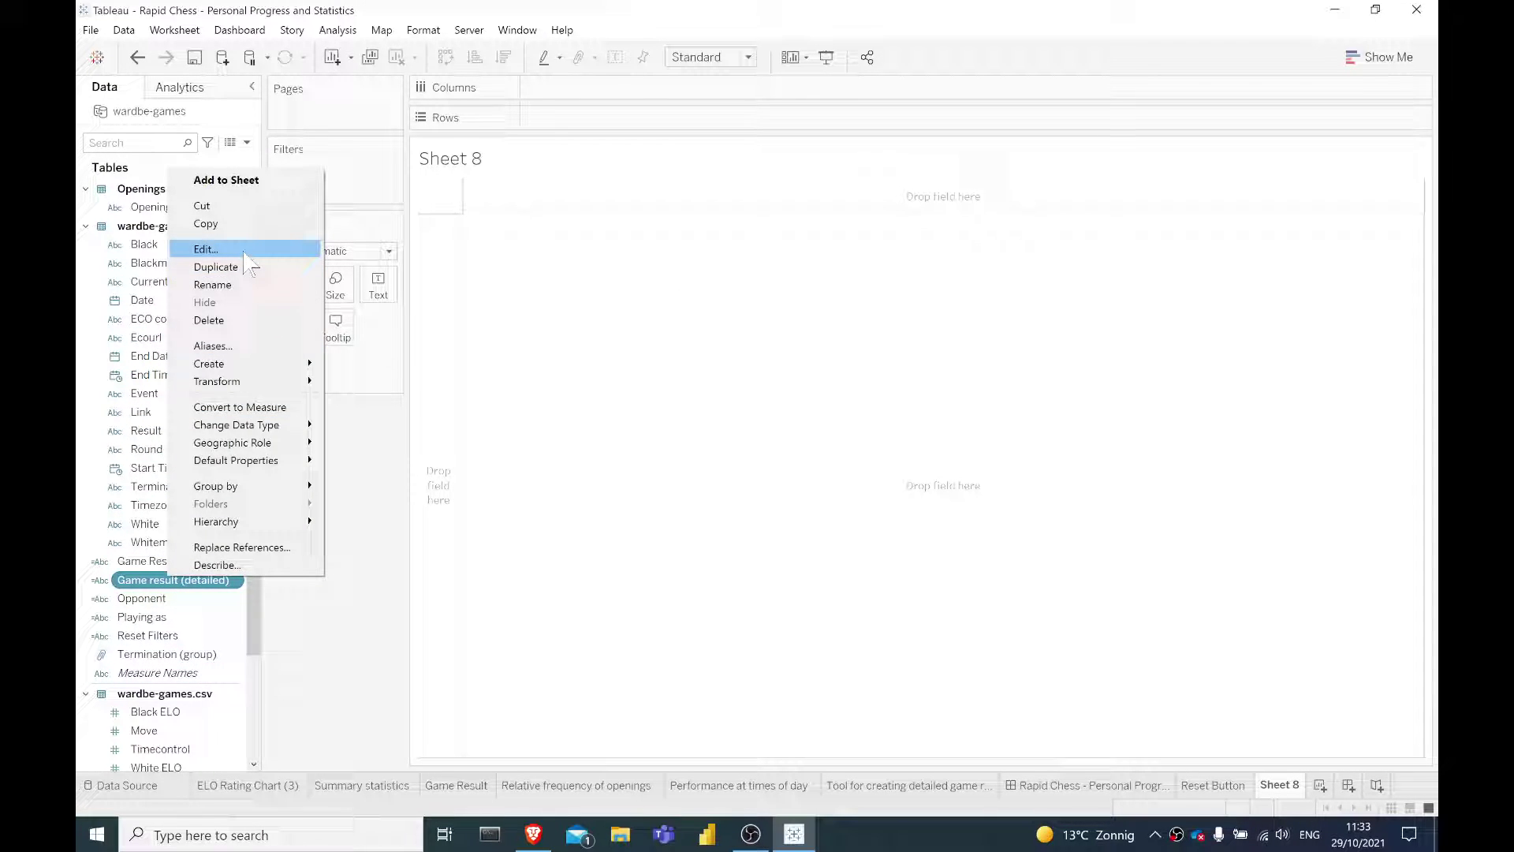
left_click(253, 244)
scroll(758, 405, "down", 5)
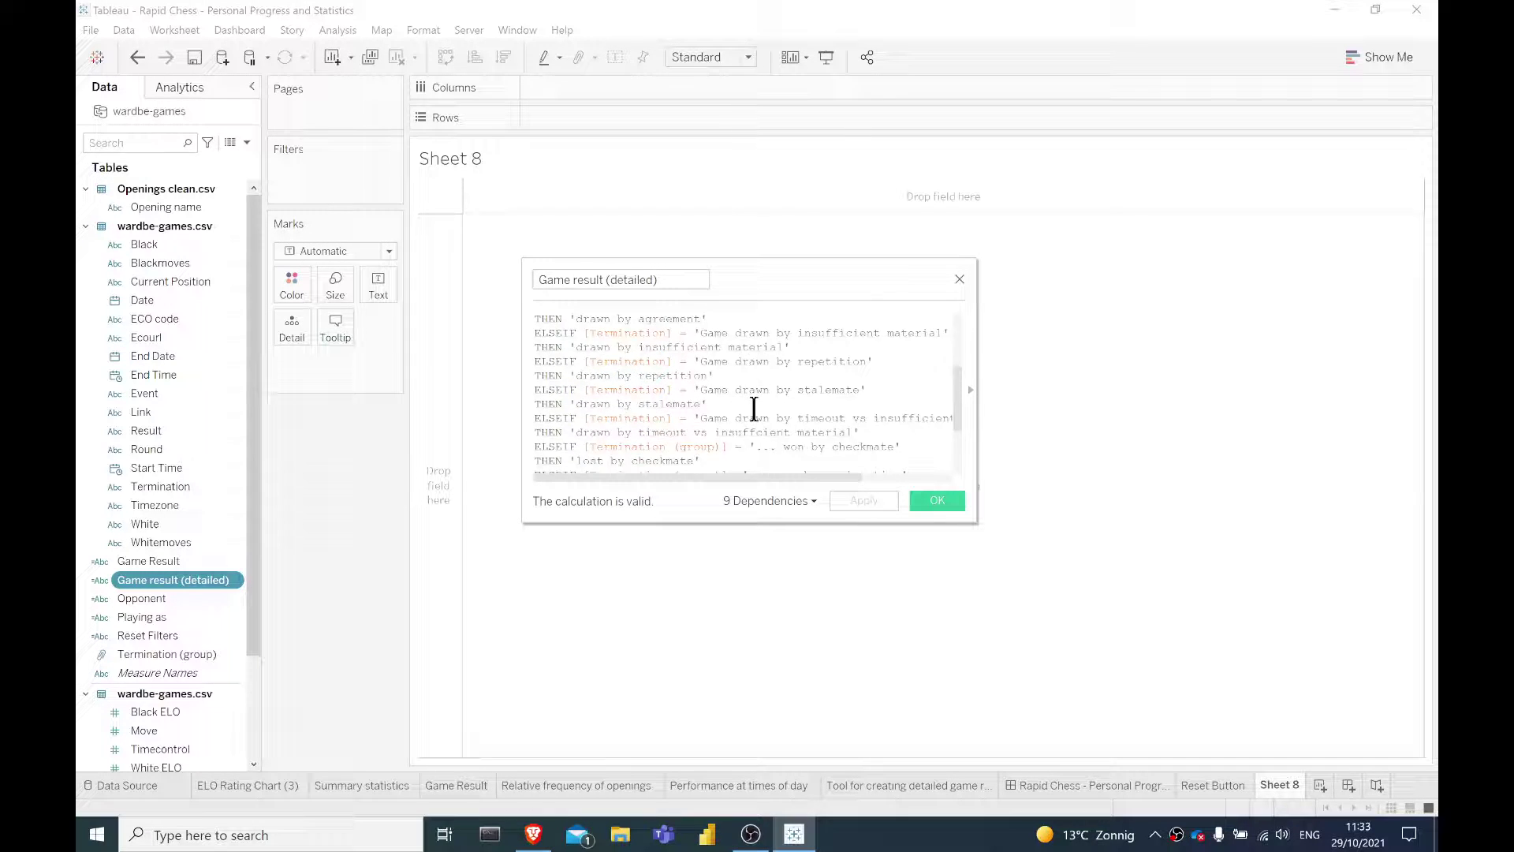
left_click(936, 502)
right_click(155, 560)
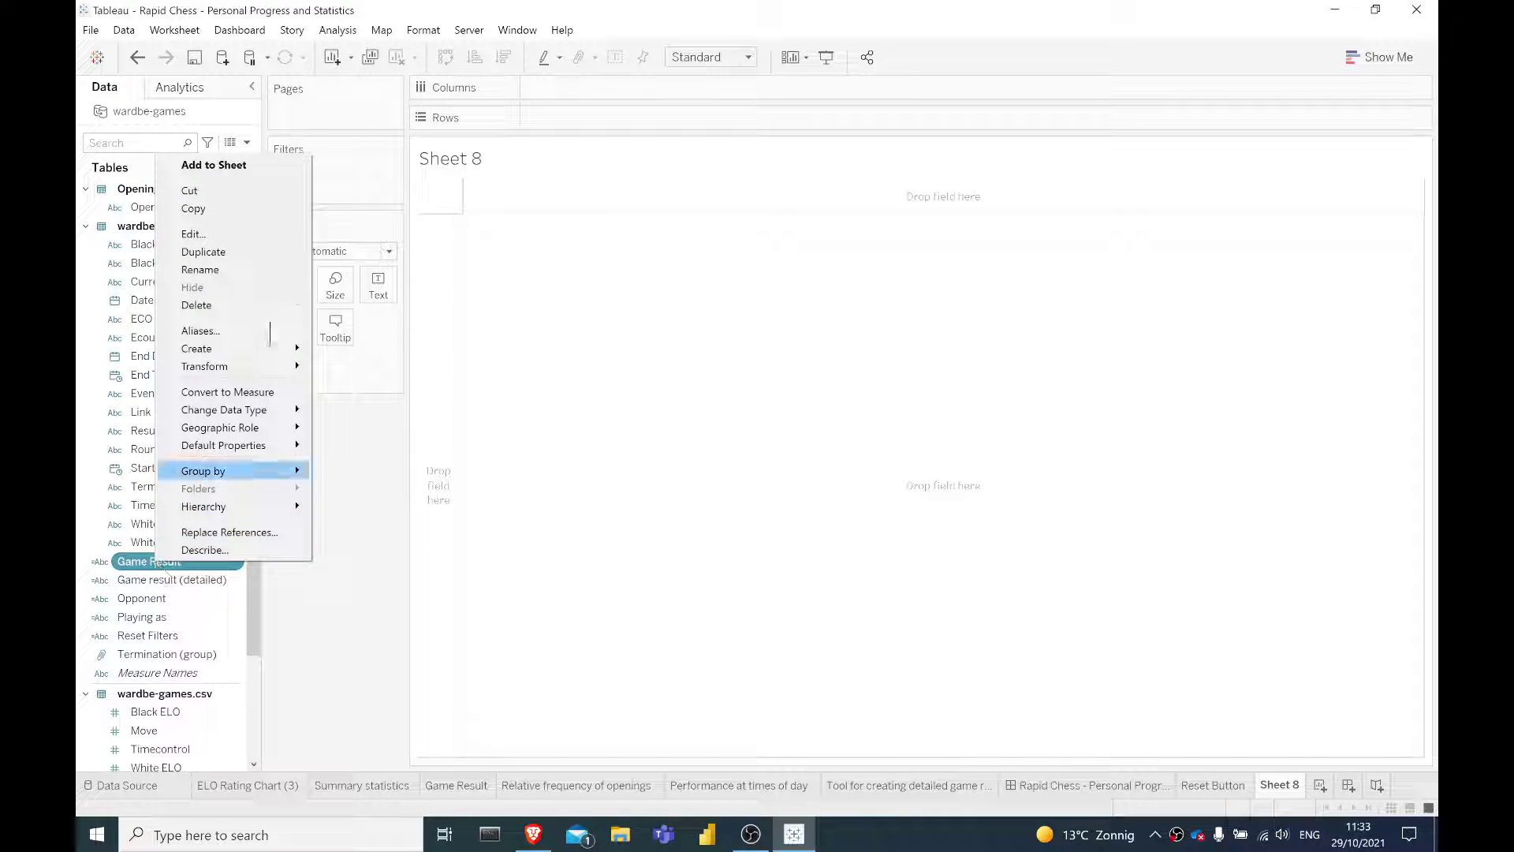
left_click(276, 235)
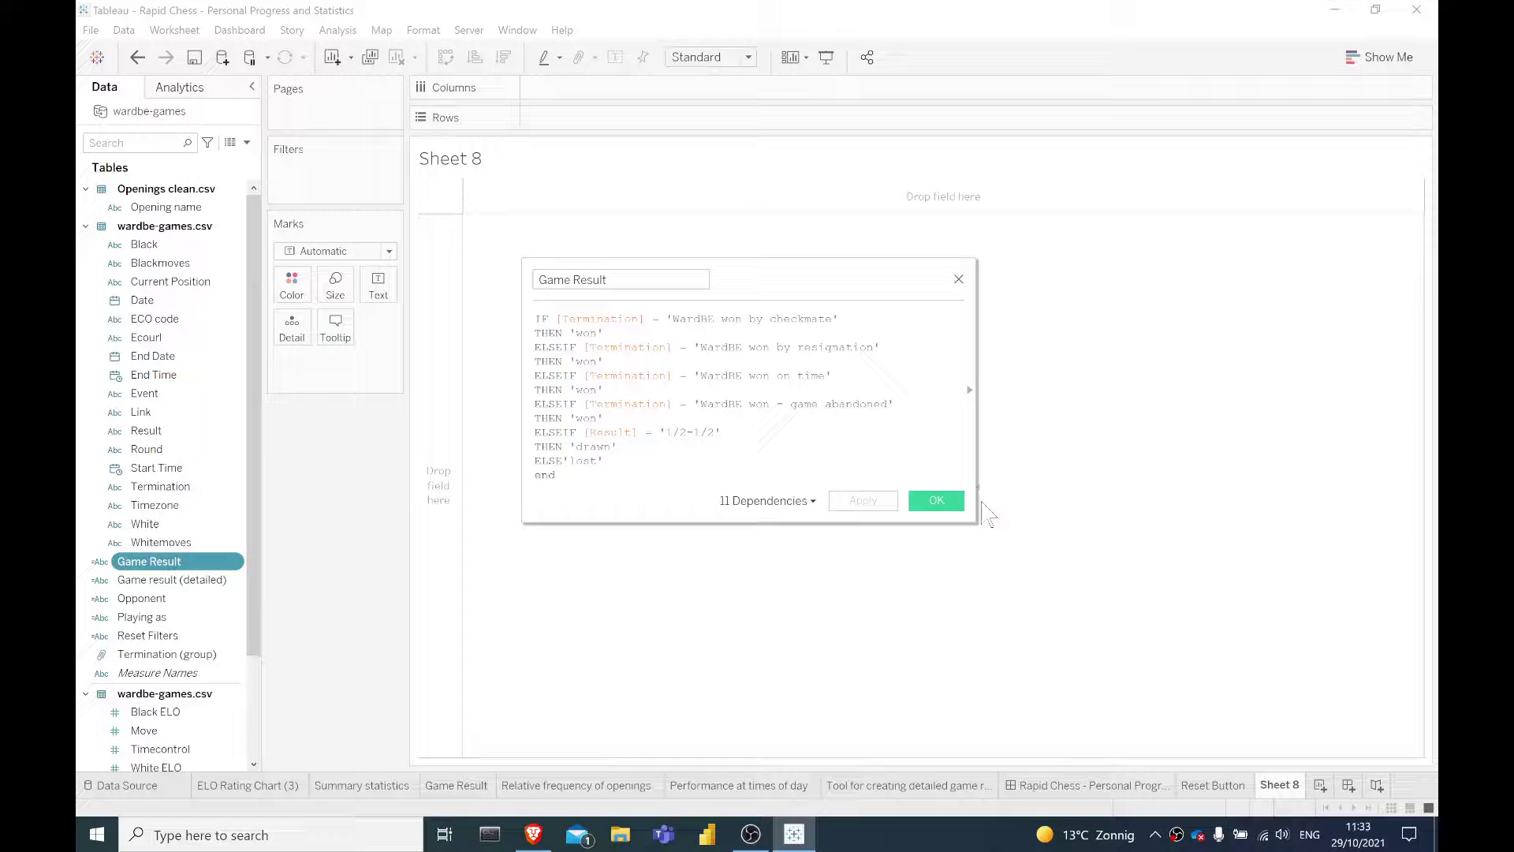
left_click(939, 501)
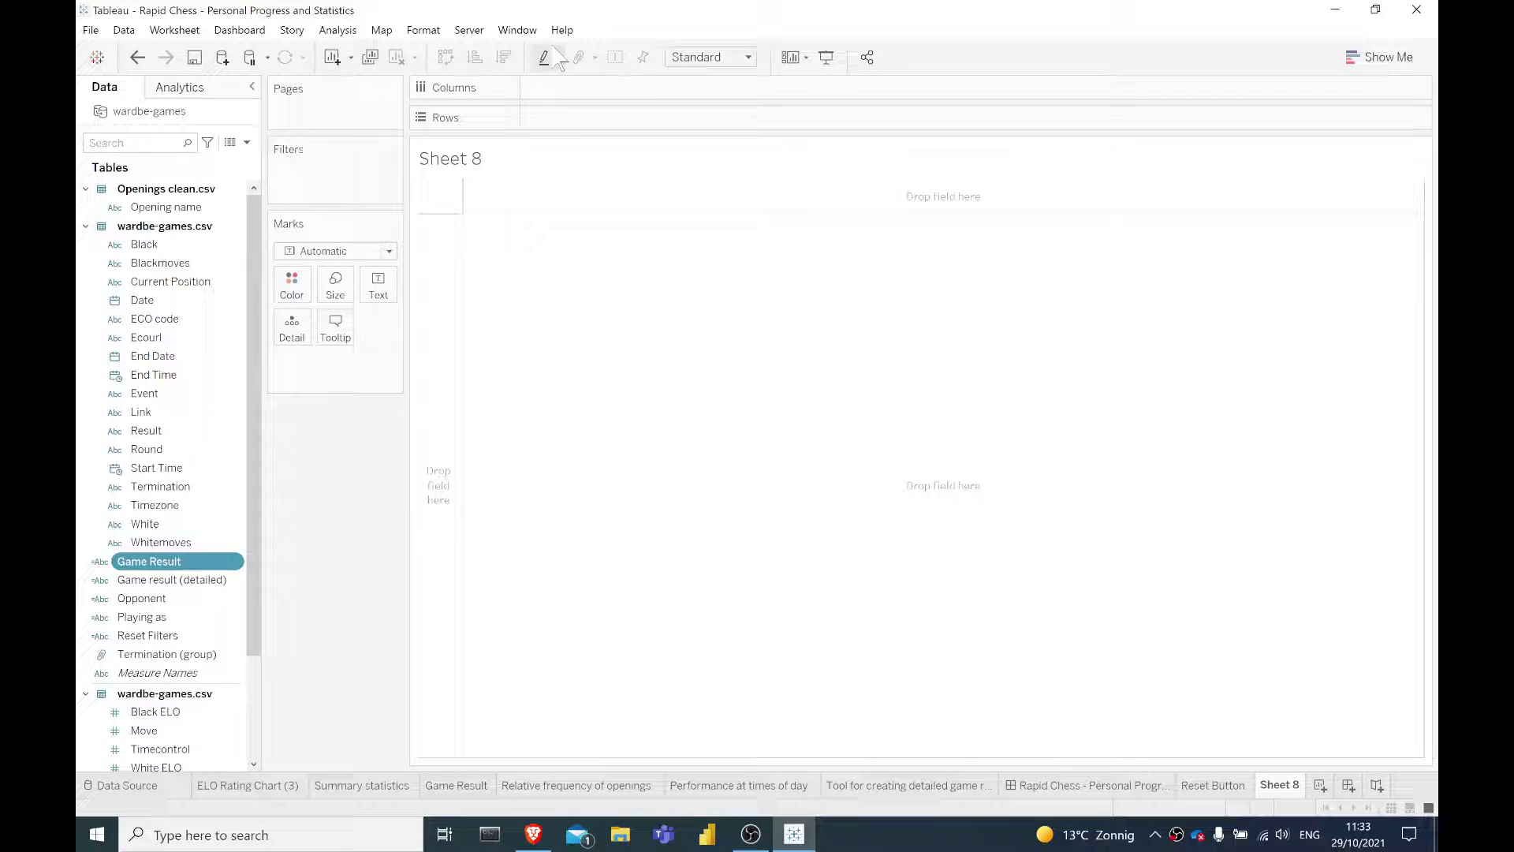
Put Termination on Rows and widen its column so the labels show fully
double_click(566, 116)
type("termin")
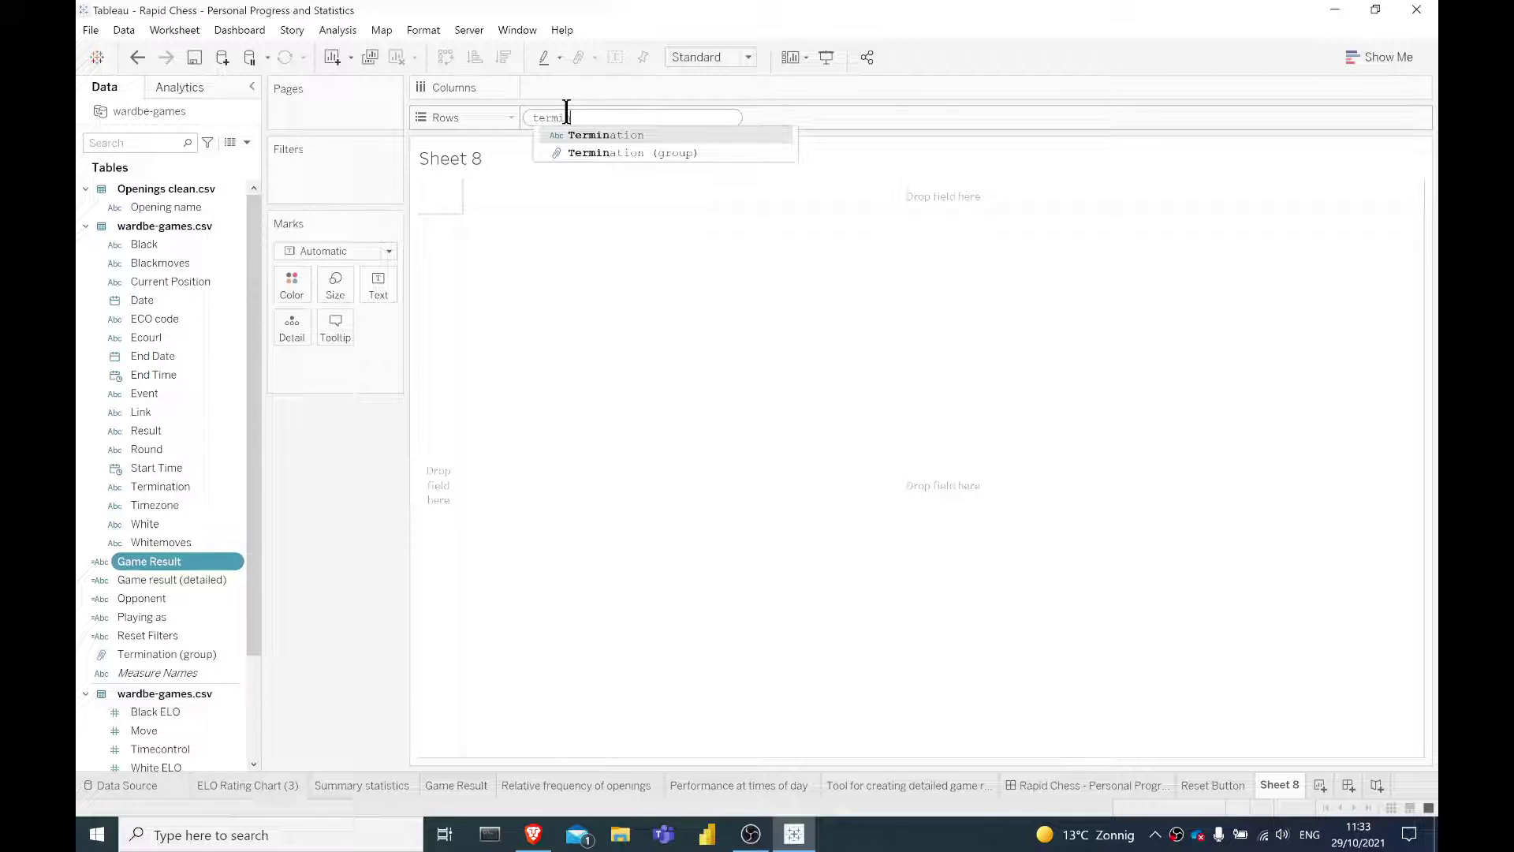
key("Return")
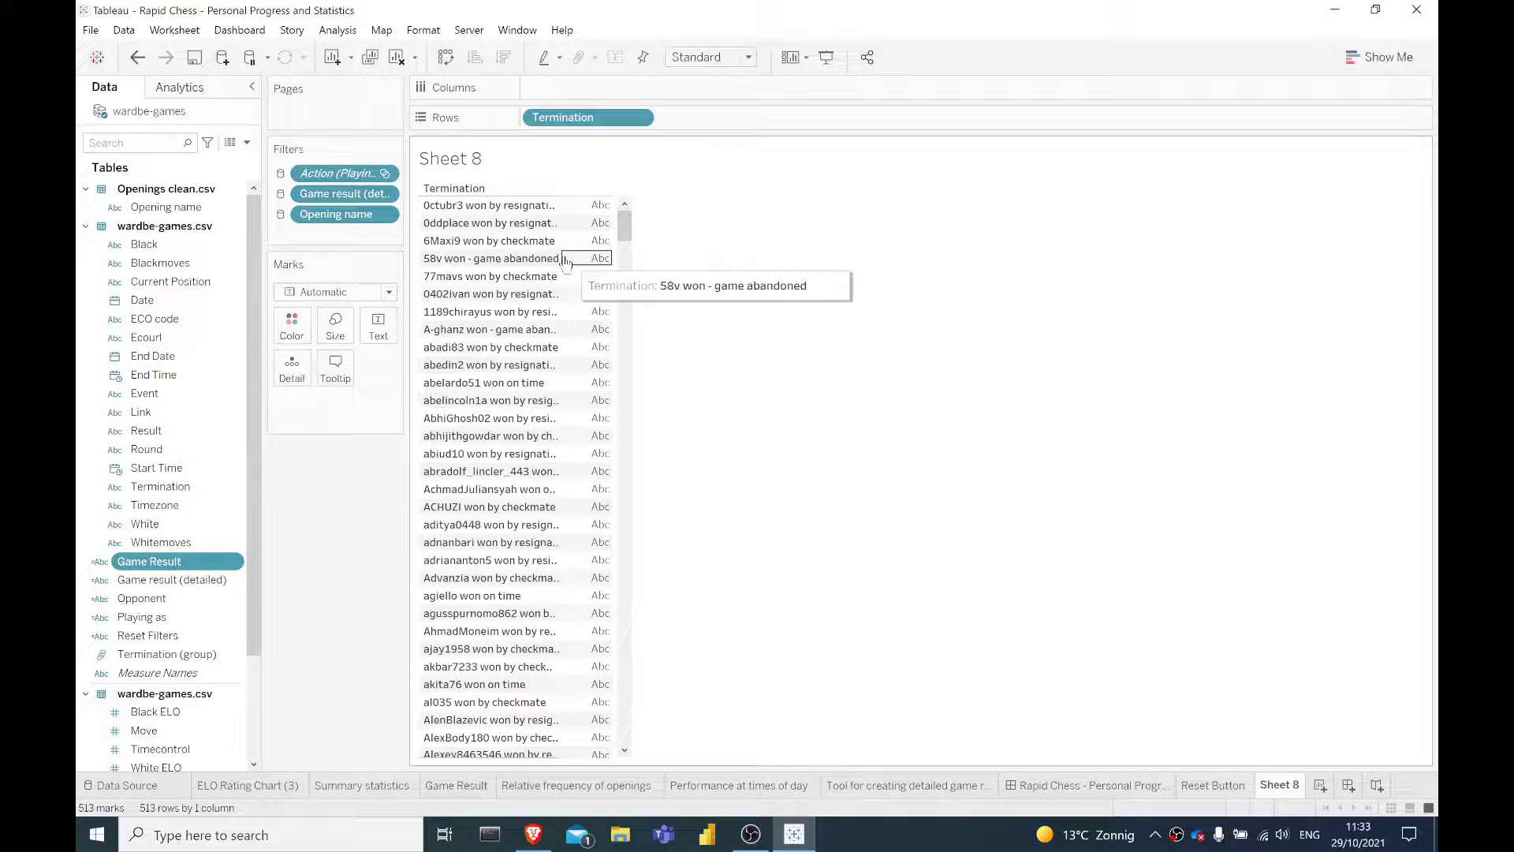
left_click(584, 258)
left_click_drag(560, 262, 763, 269)
left_click(864, 322)
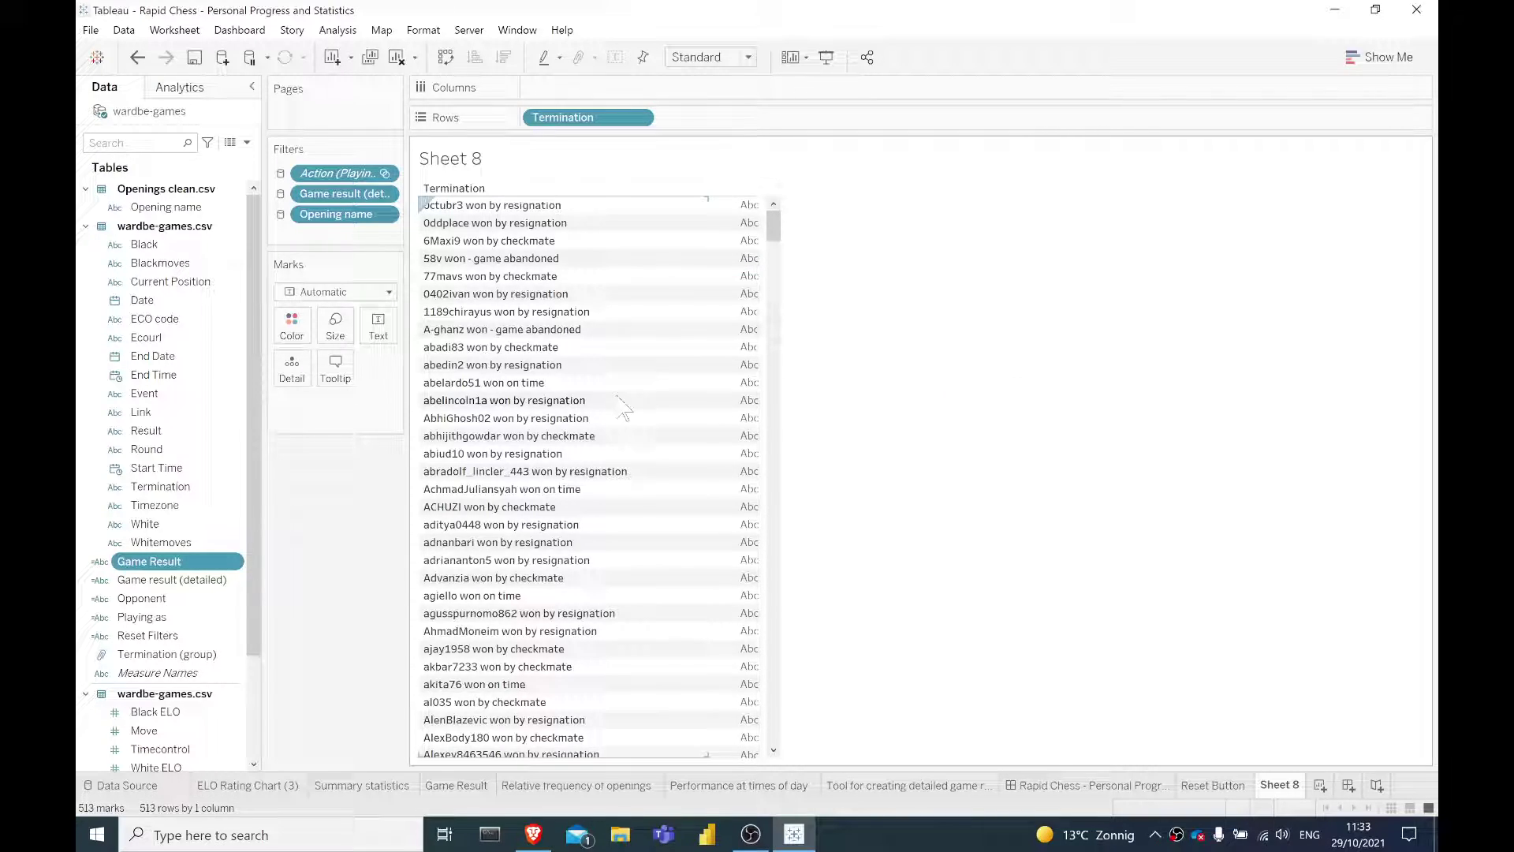
scroll(630, 442, "down", 20)
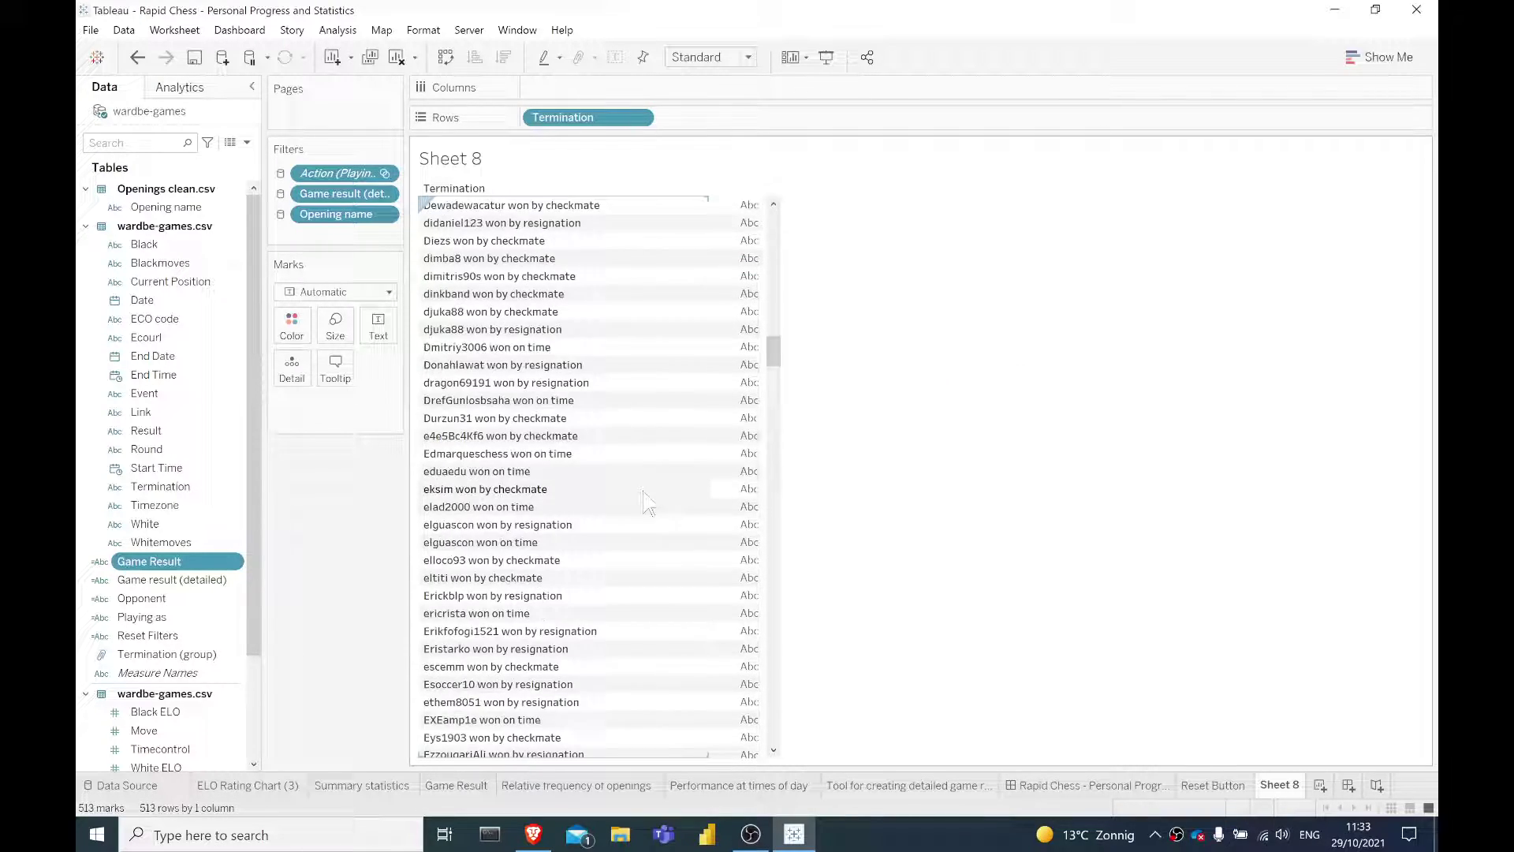
scroll(648, 480, "down", 15)
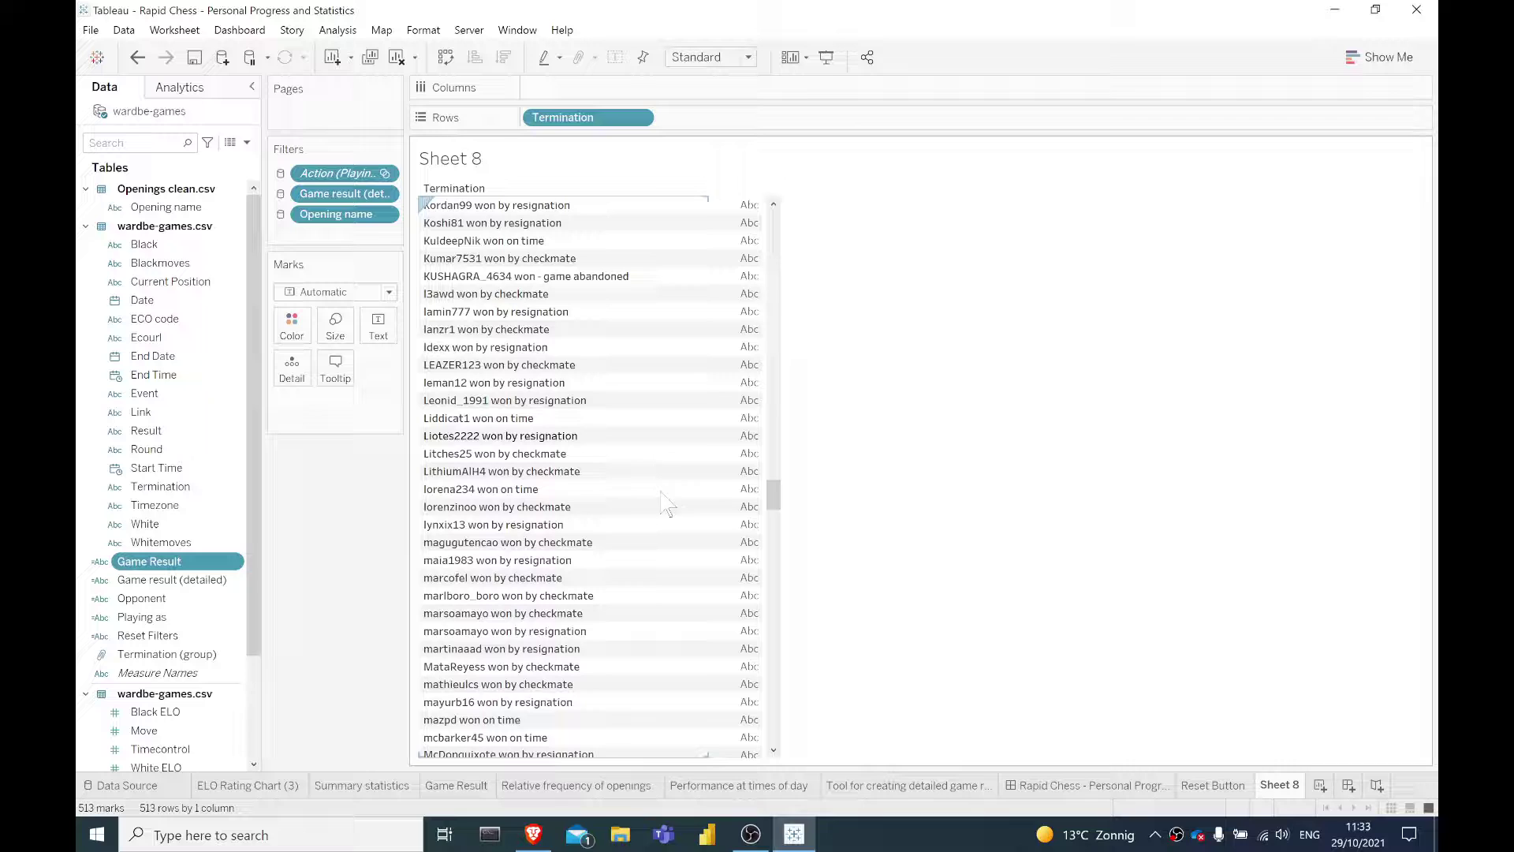
left_click_drag(774, 497, 777, 225)
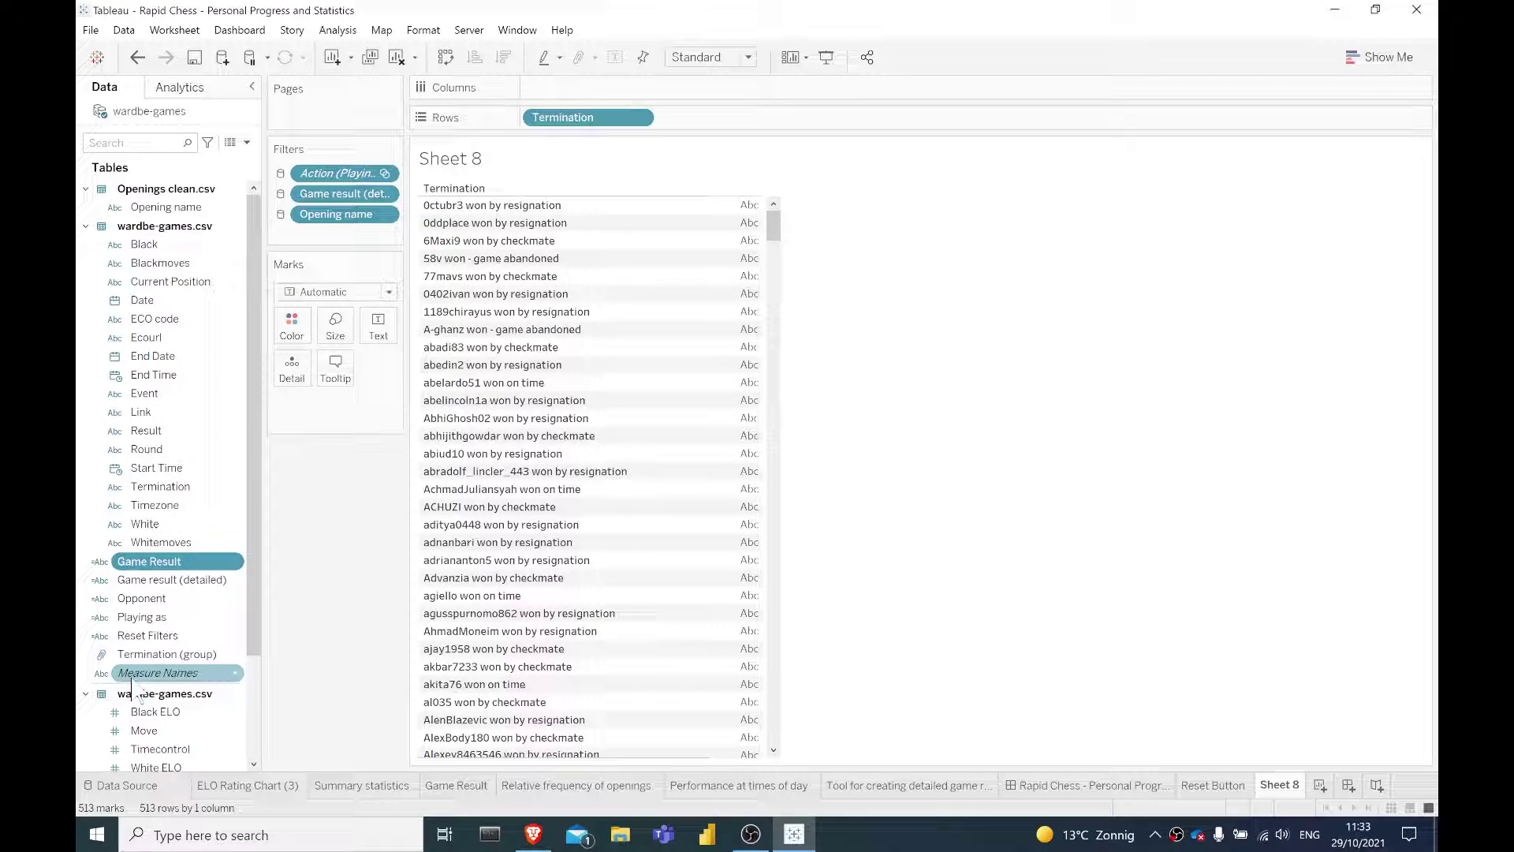
scroll(154, 687, "down", 3)
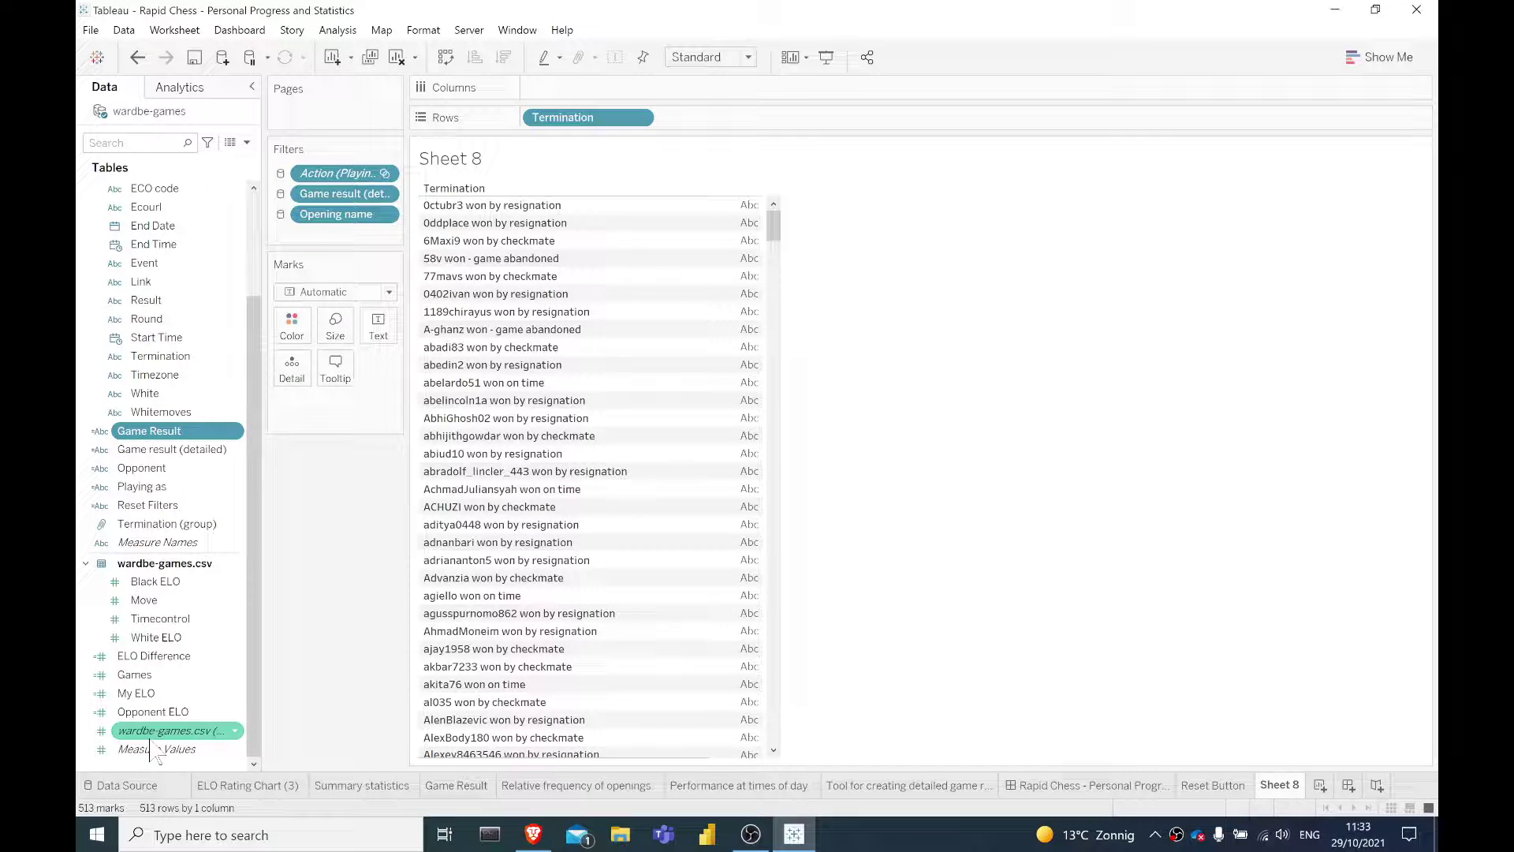
Duplicate the Game Result field and add Game Result to Rows beside Termination
right_click(162, 441)
left_click(207, 145)
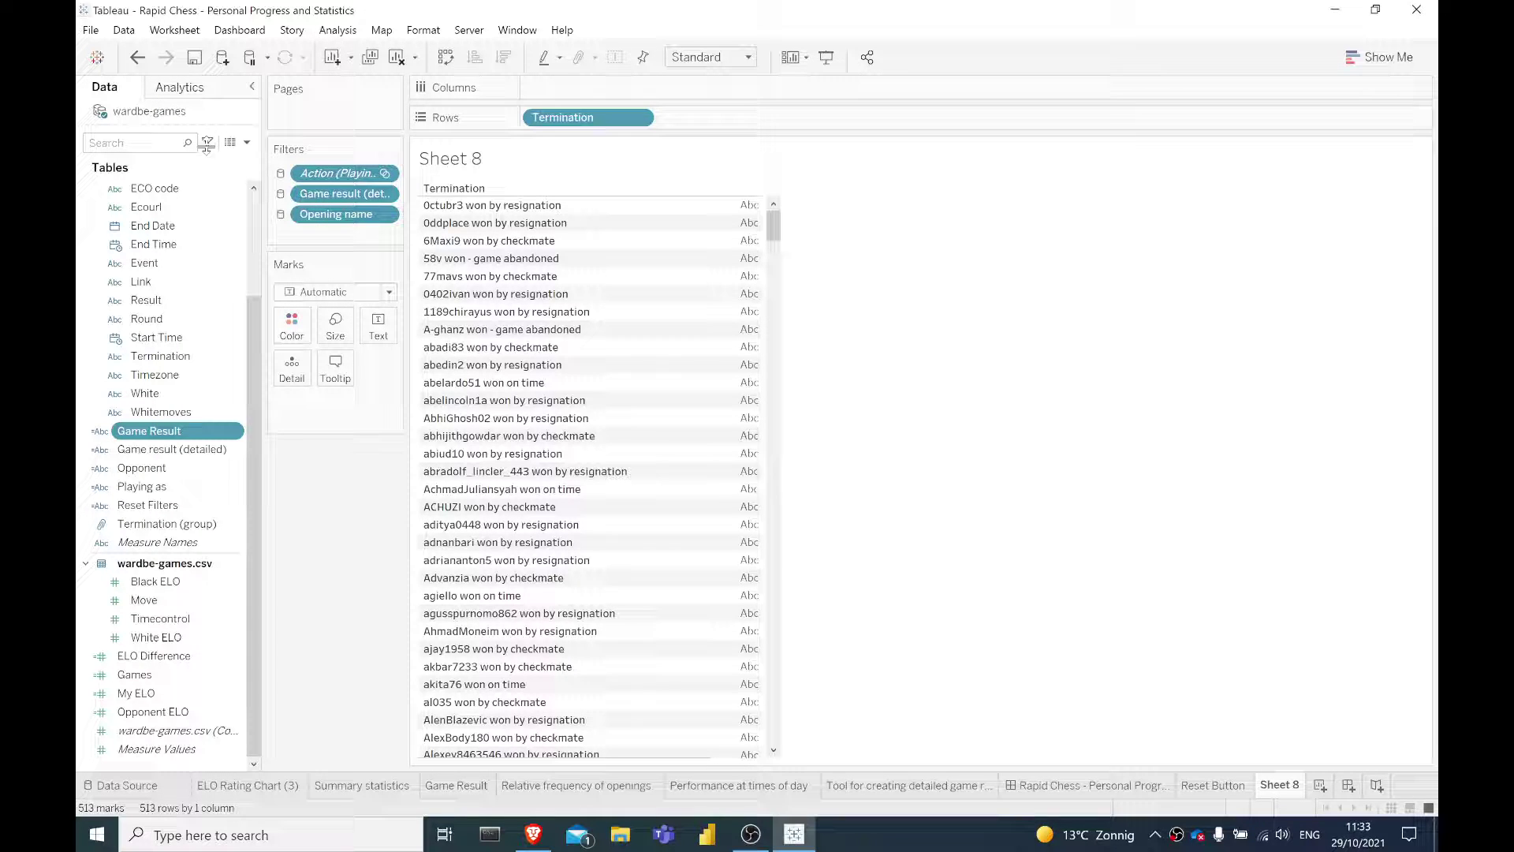
right_click(162, 450)
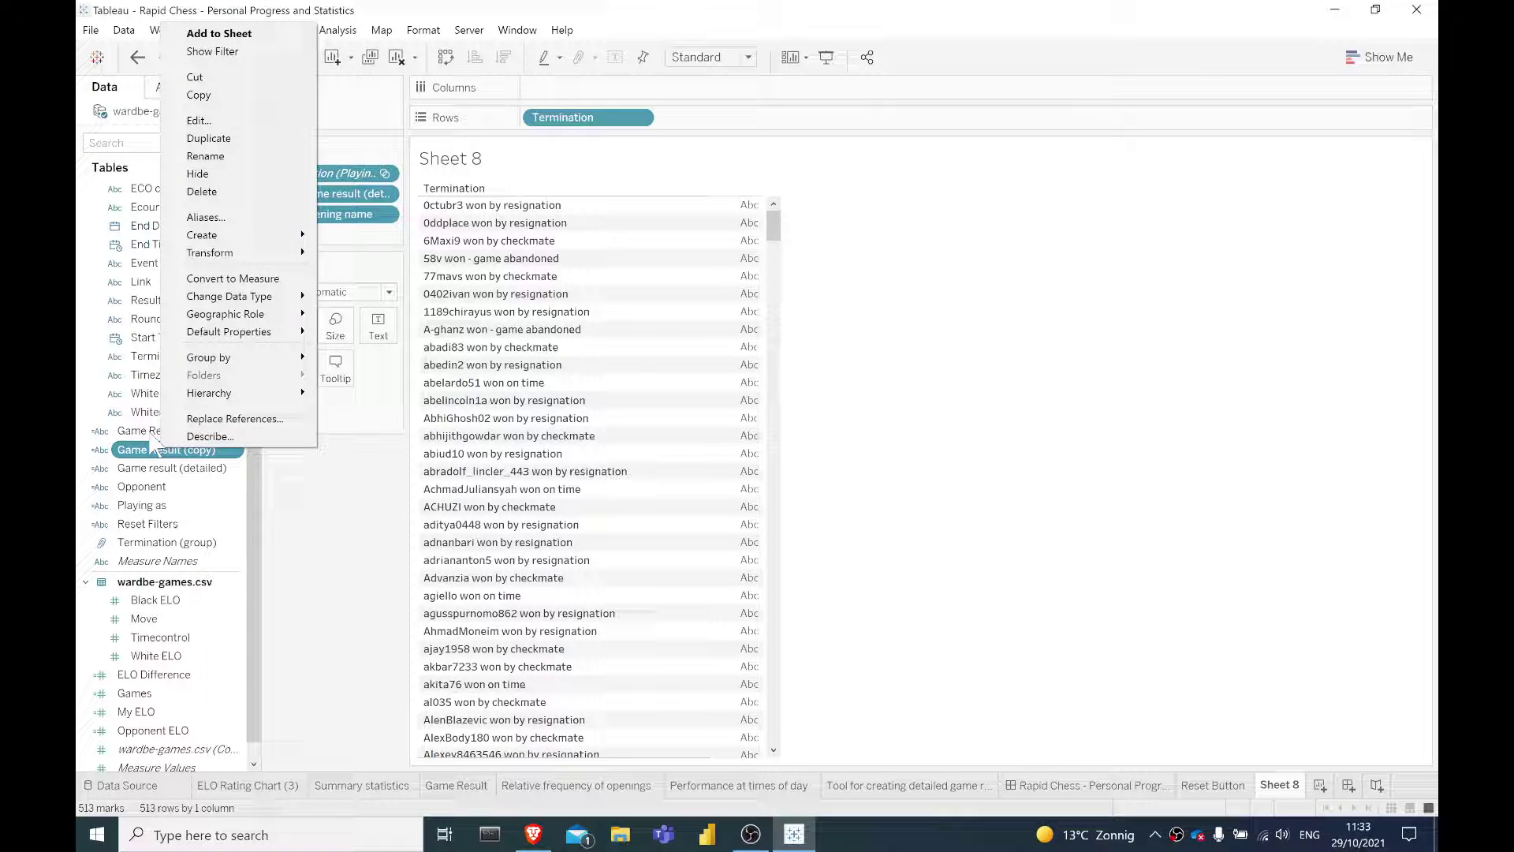
double_click(150, 429)
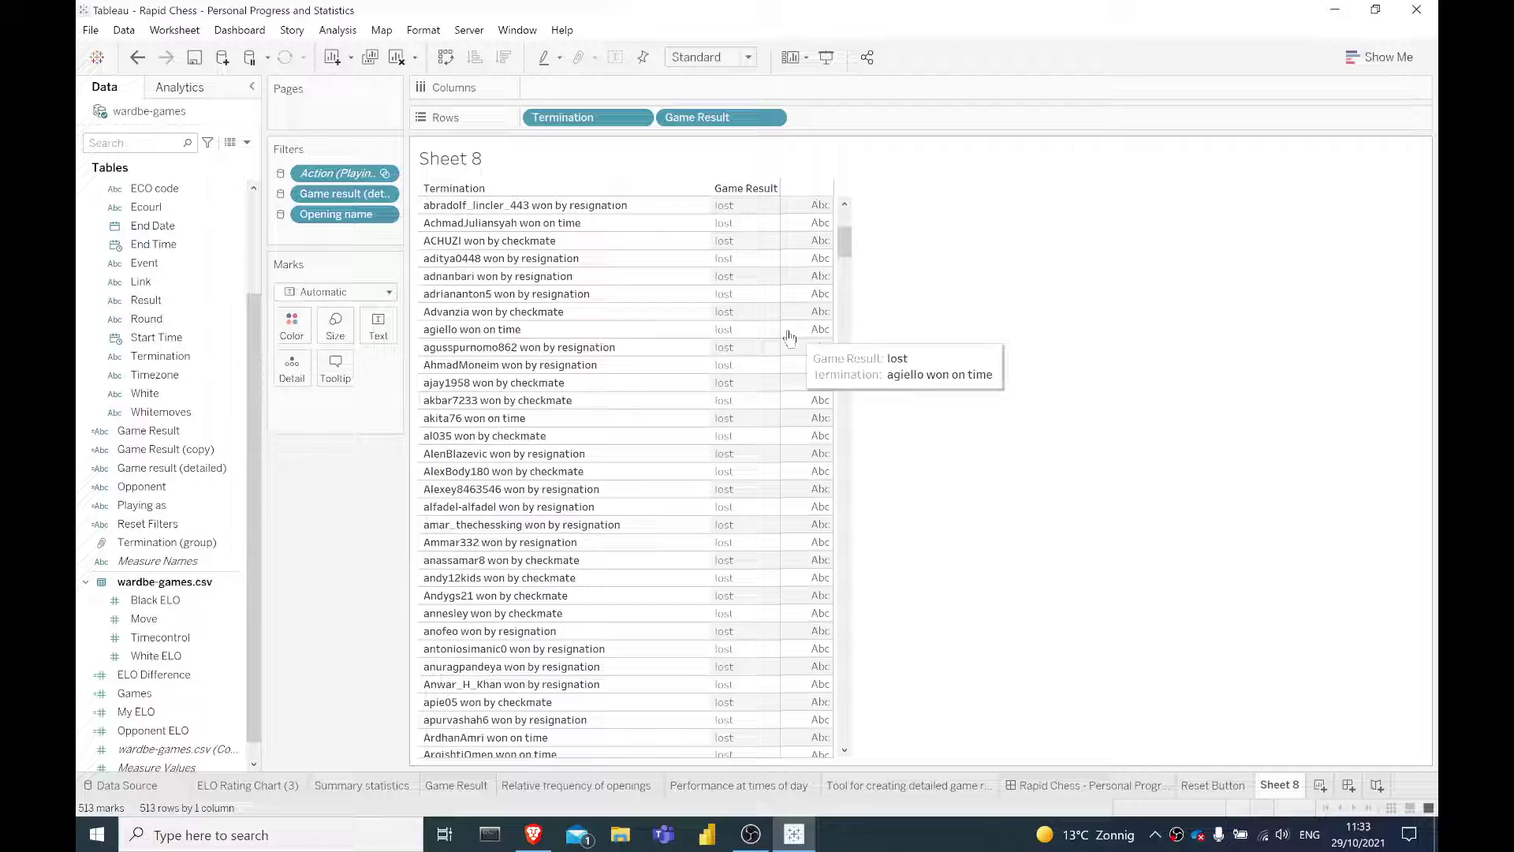
left_click_drag(845, 242, 787, 90)
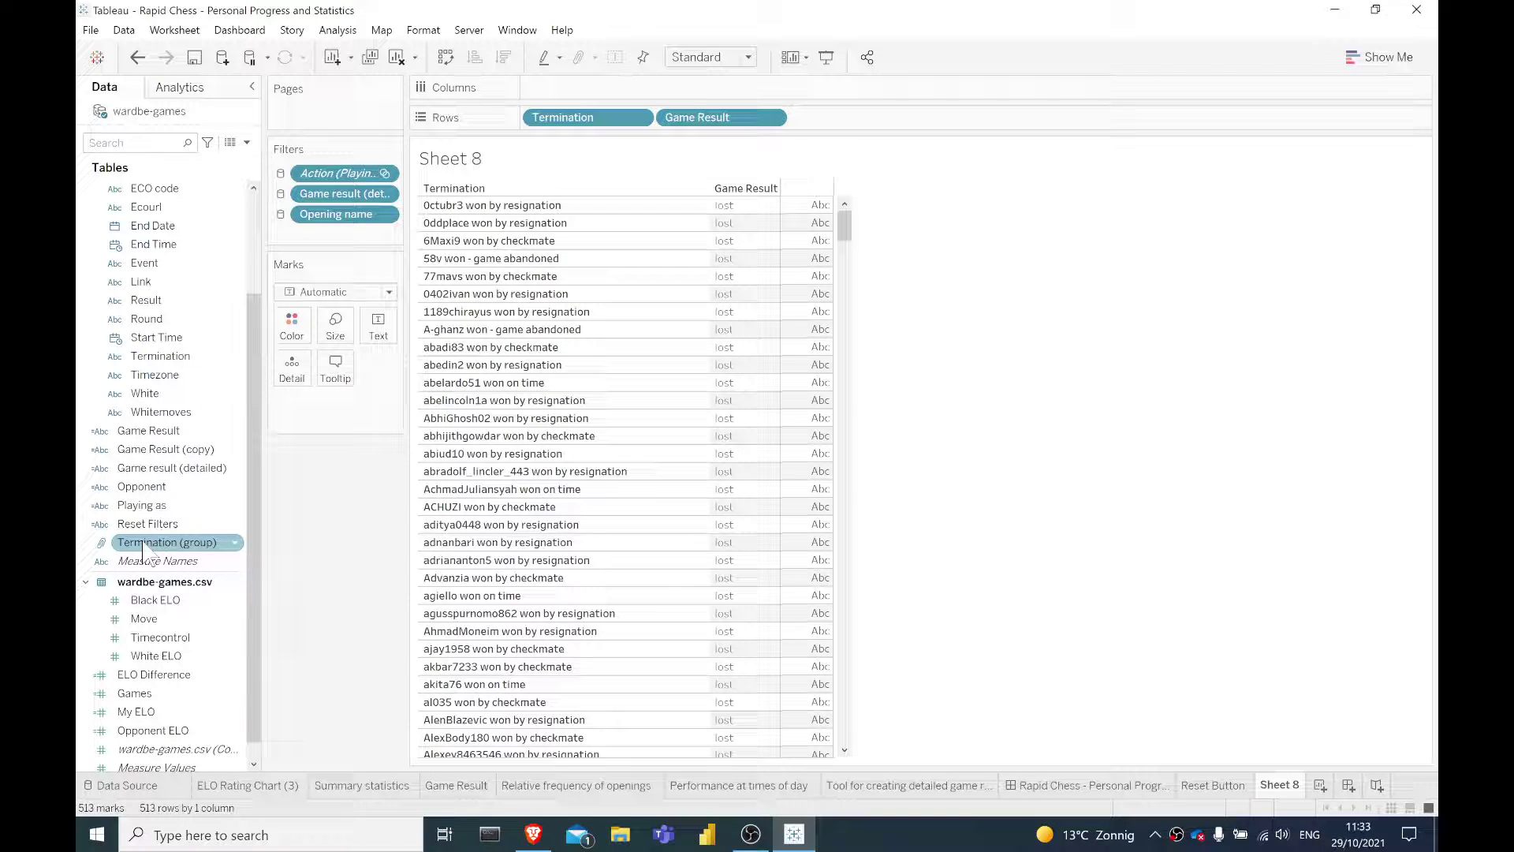
In Game Result (copy), start IF CONTAINS([Termination], player's win text) THEN "won" ELSEIF
right_click(166, 471)
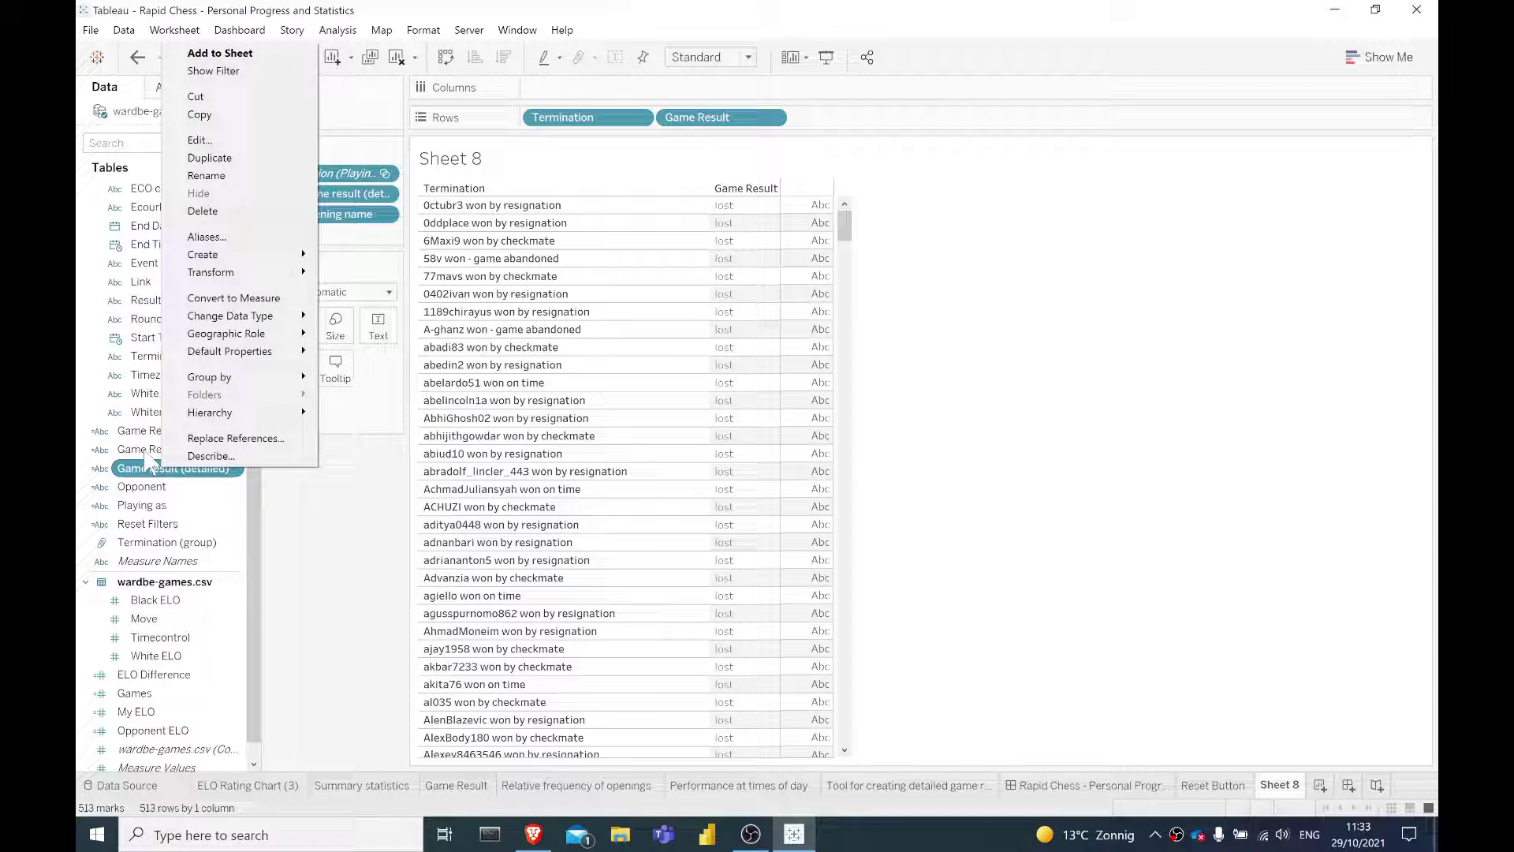
right_click(149, 454)
left_click(189, 122)
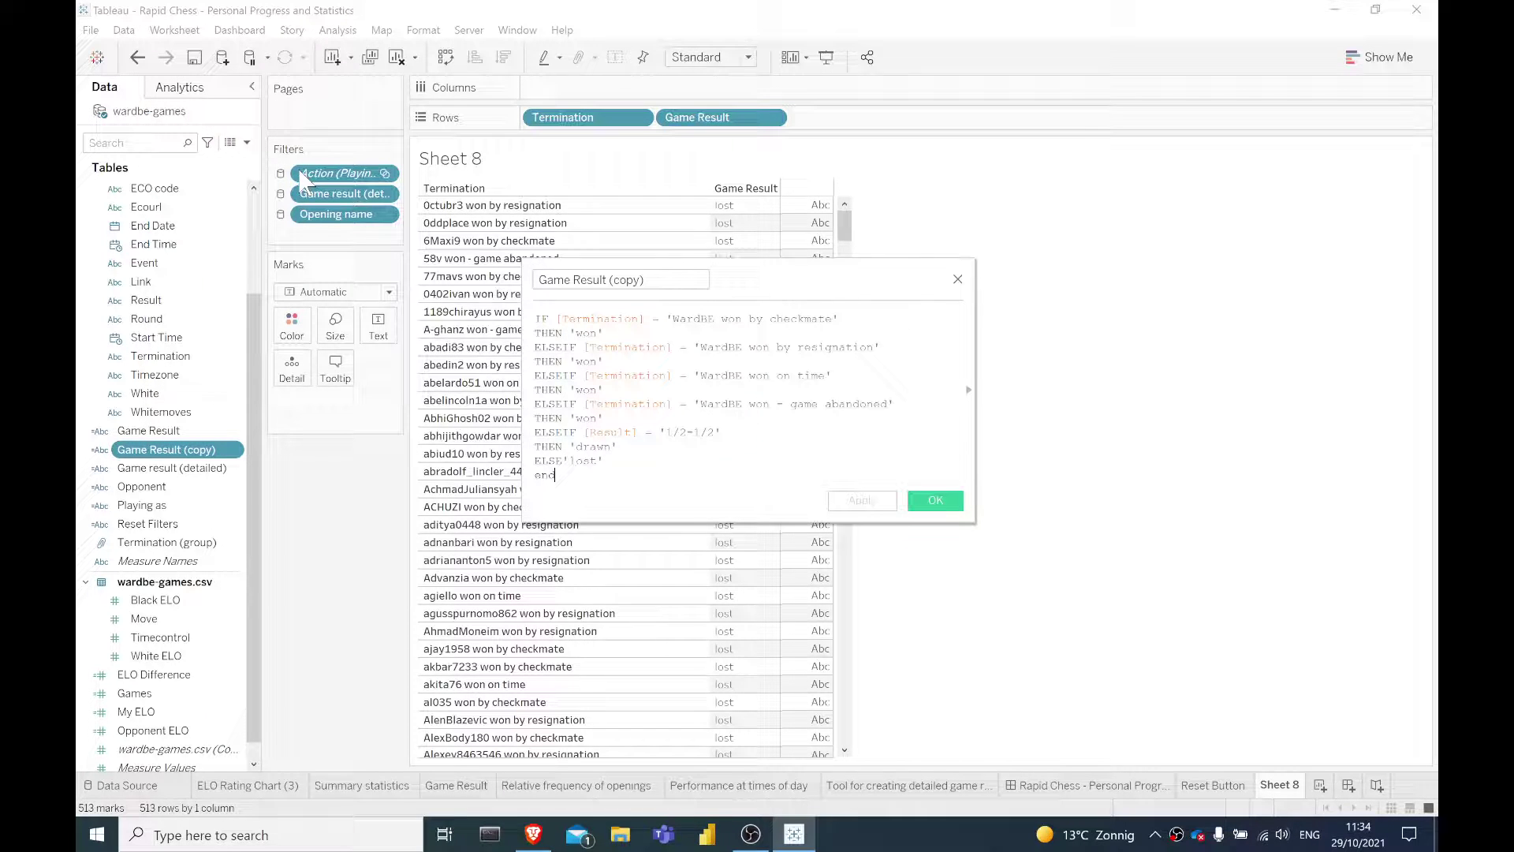
key("Return")
key("Return")
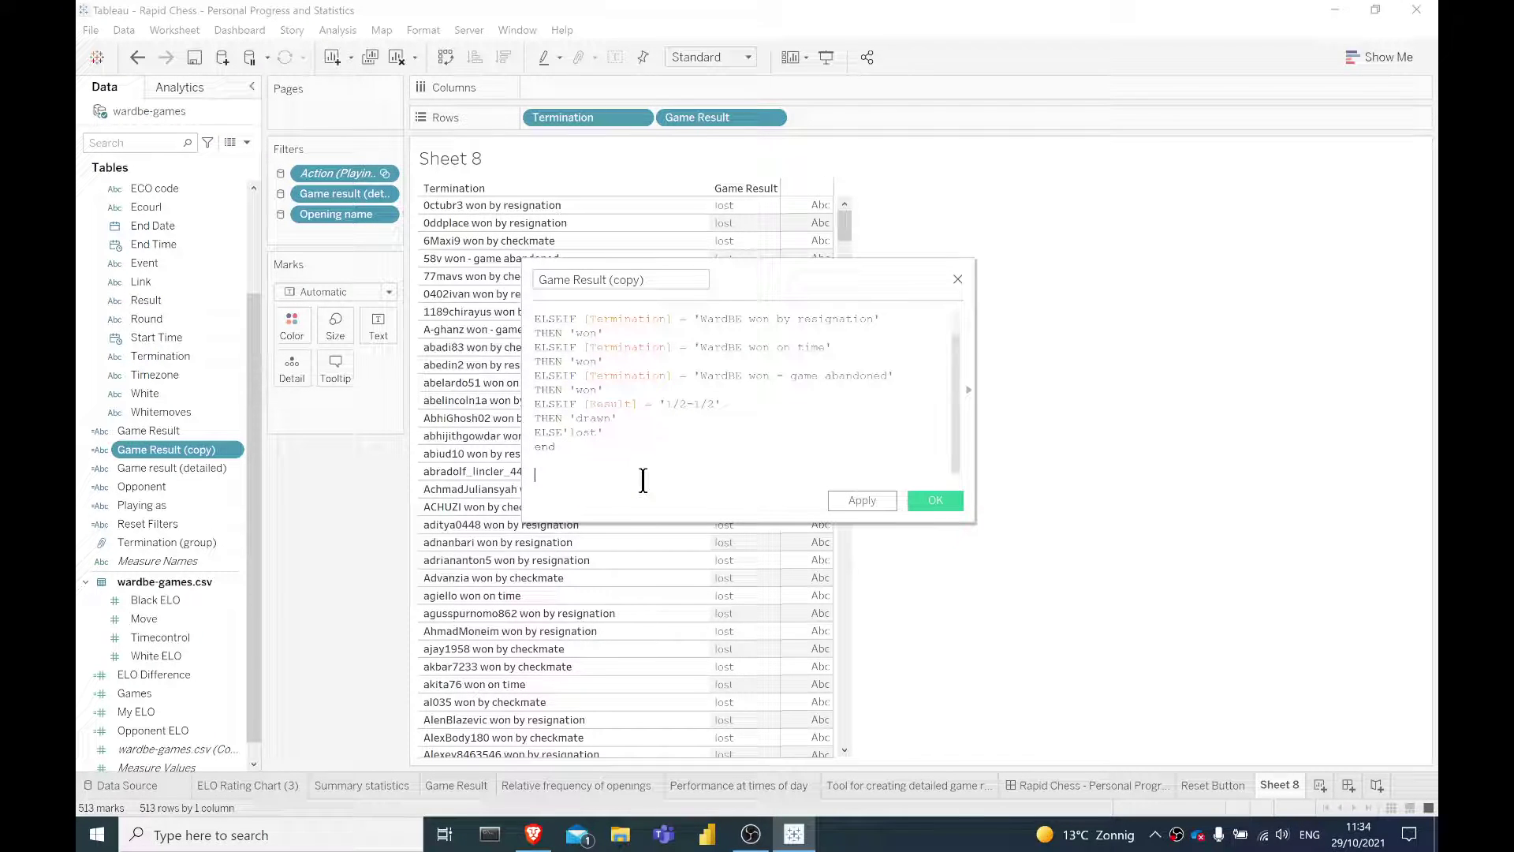
type("IF CONTAINS(")
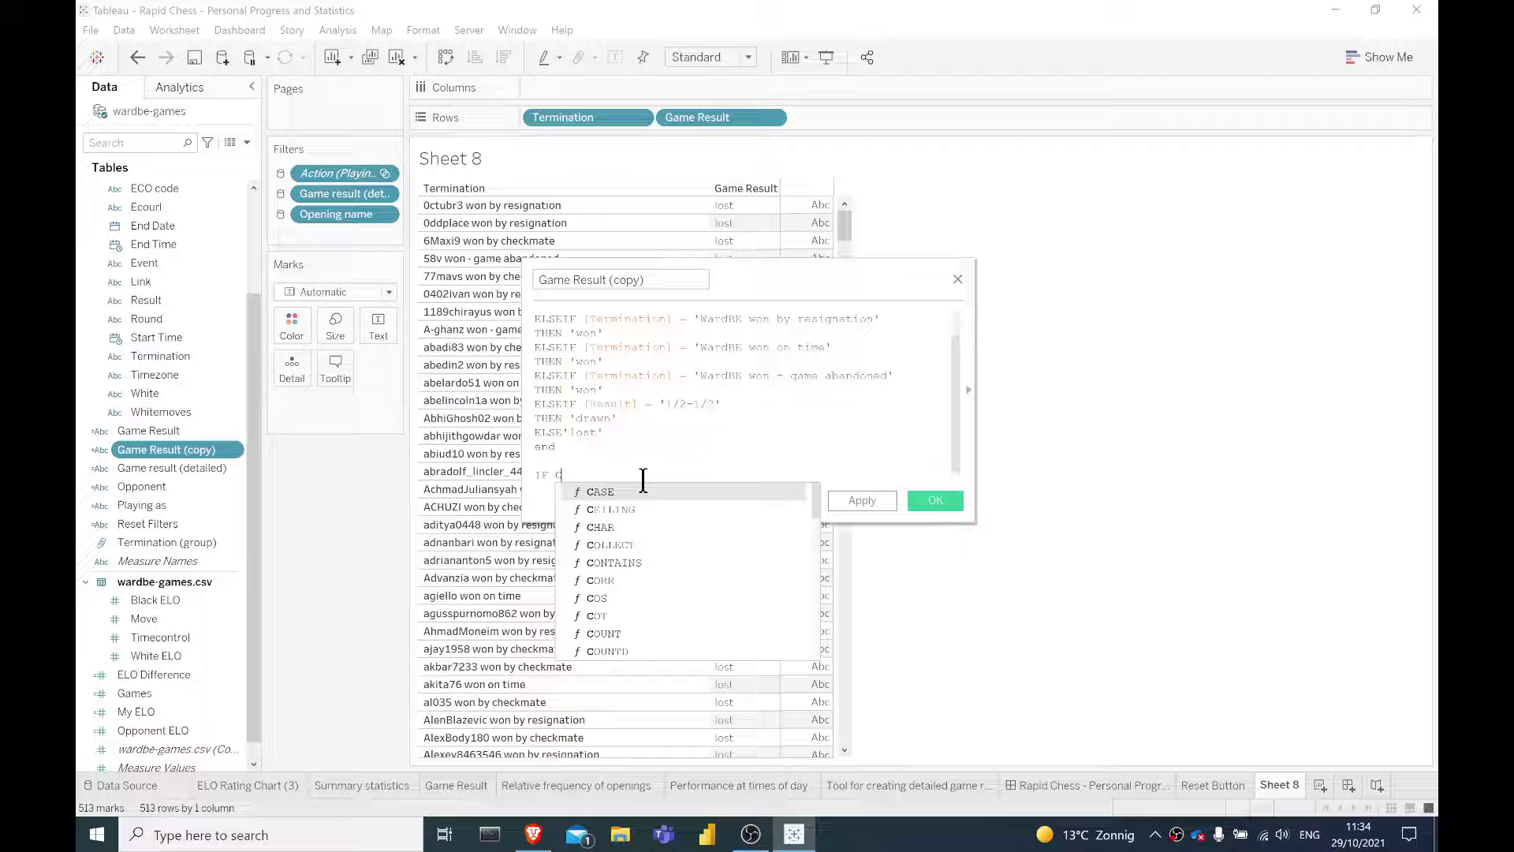
type("[Term")
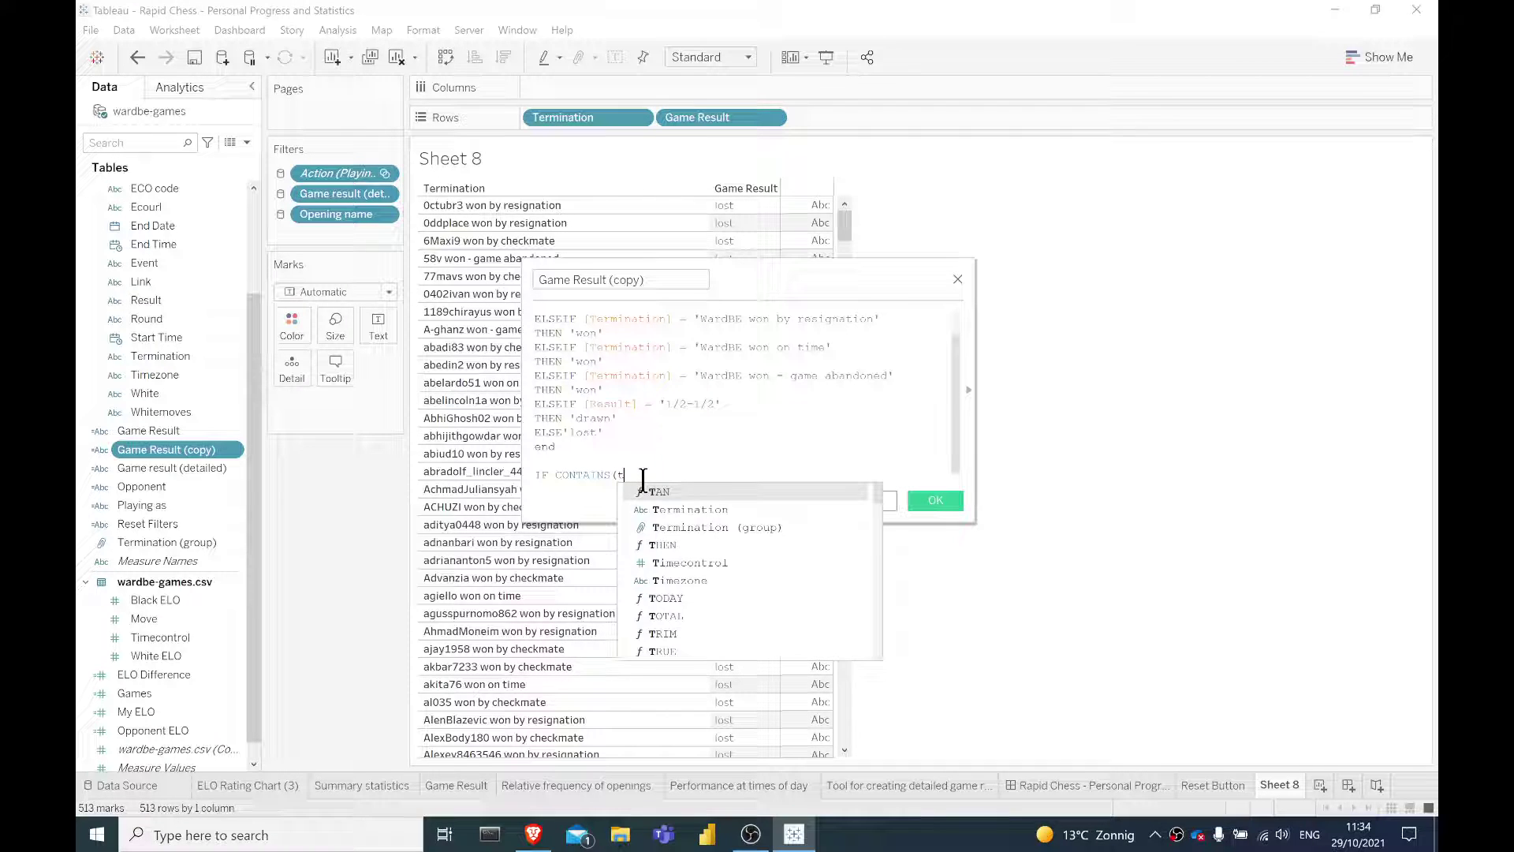
key("Return")
type(", '")
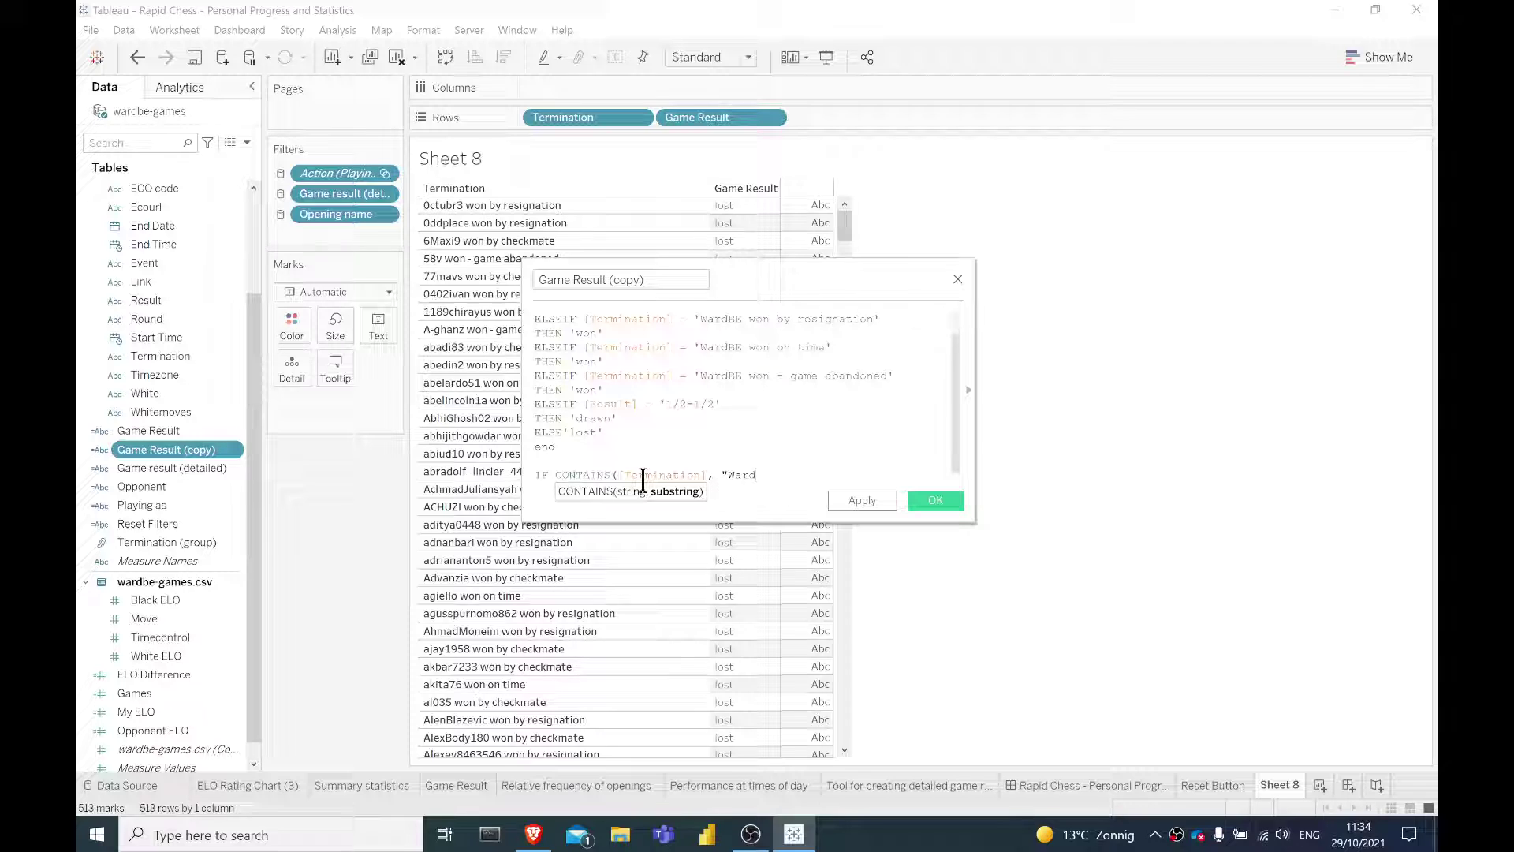
type("ardBE won")
key("Return")
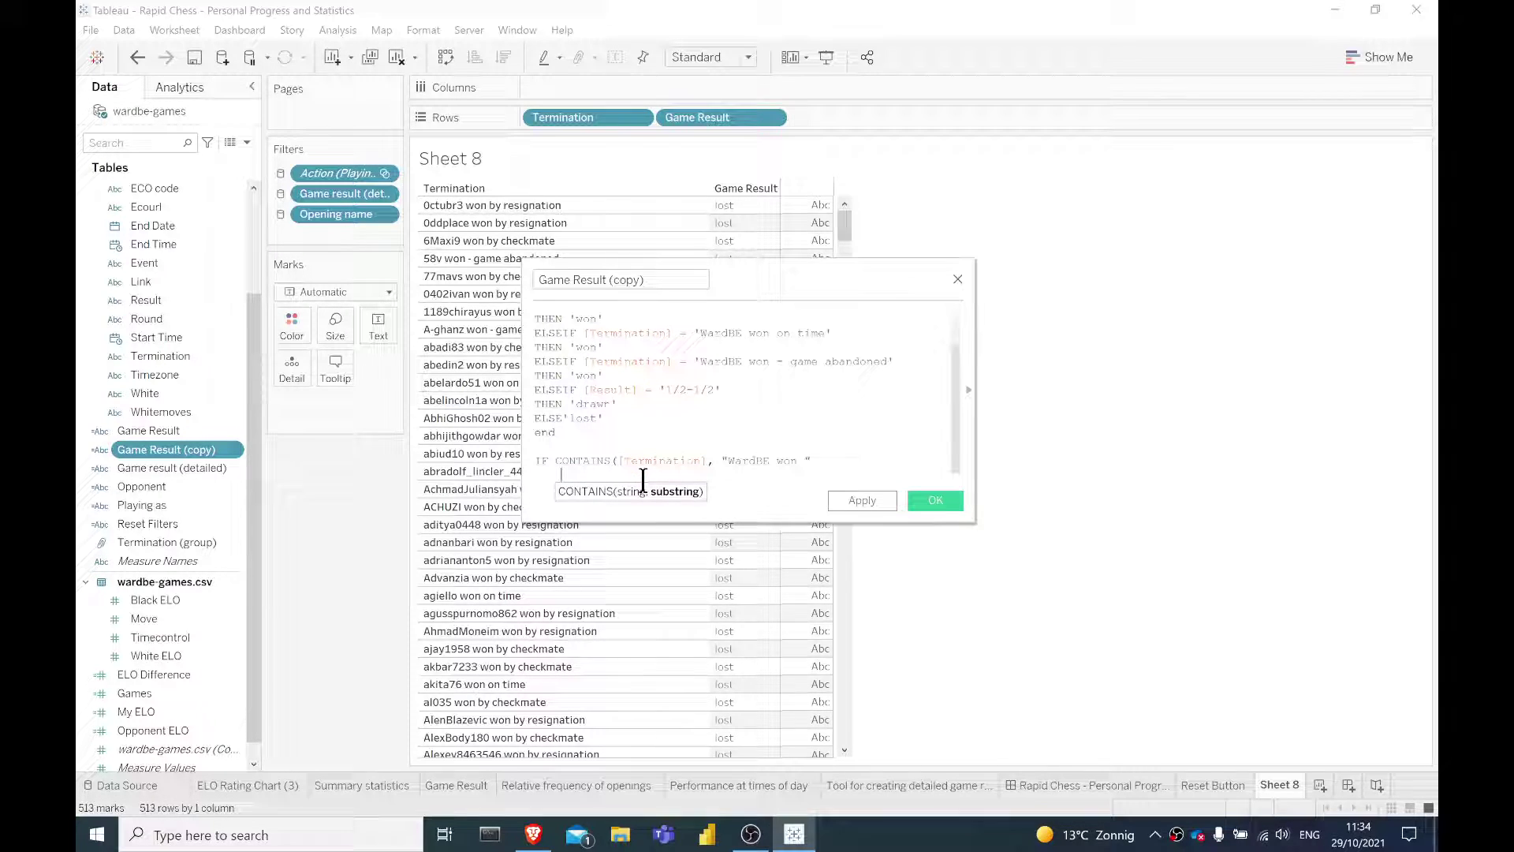
type("THEN \"won\"")
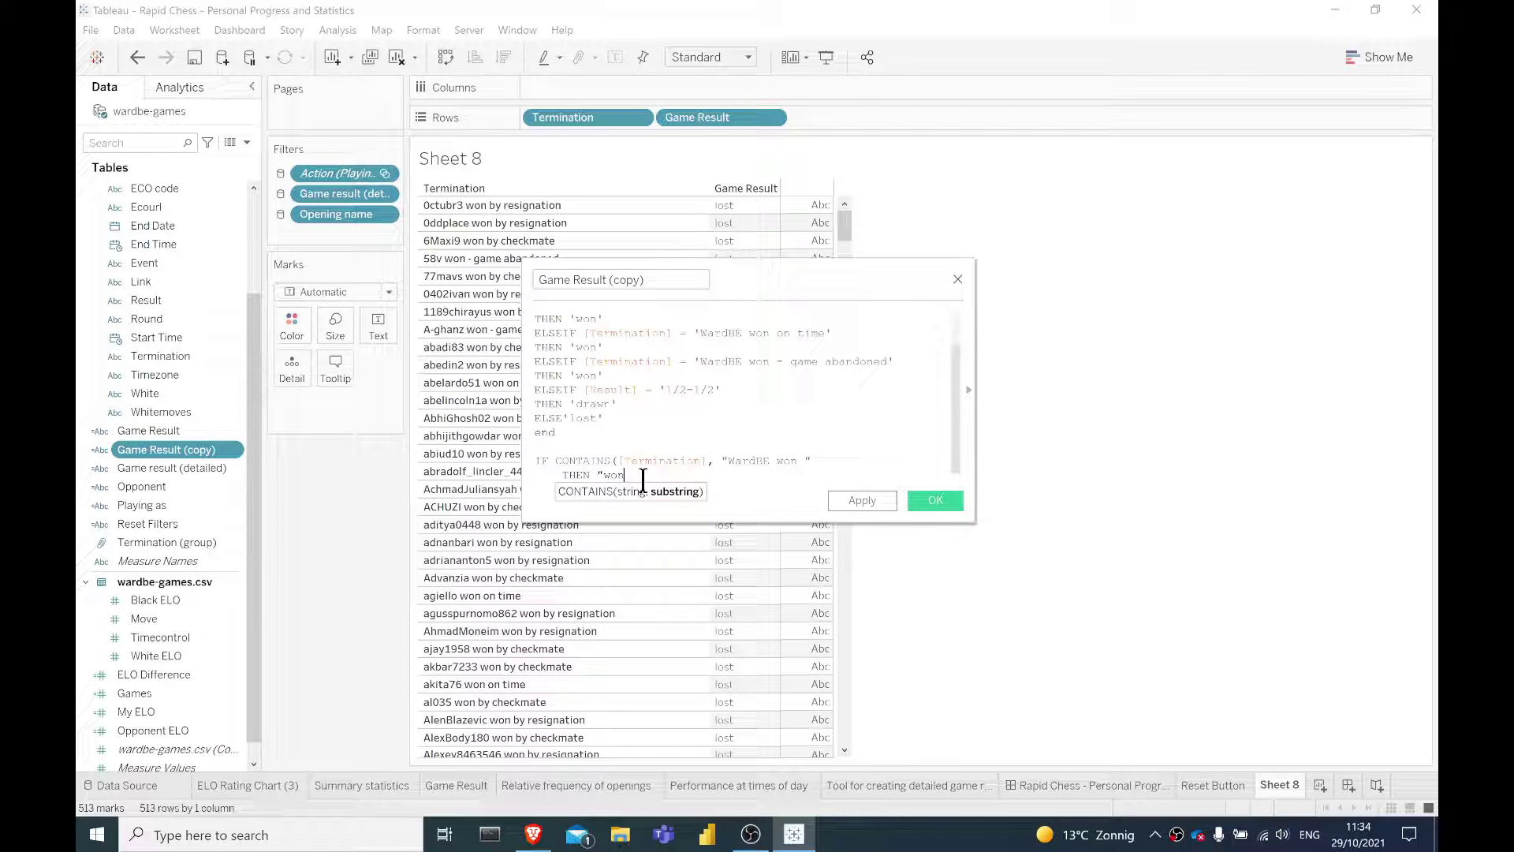
key("Return")
key("Return")
type("ELSEIF")
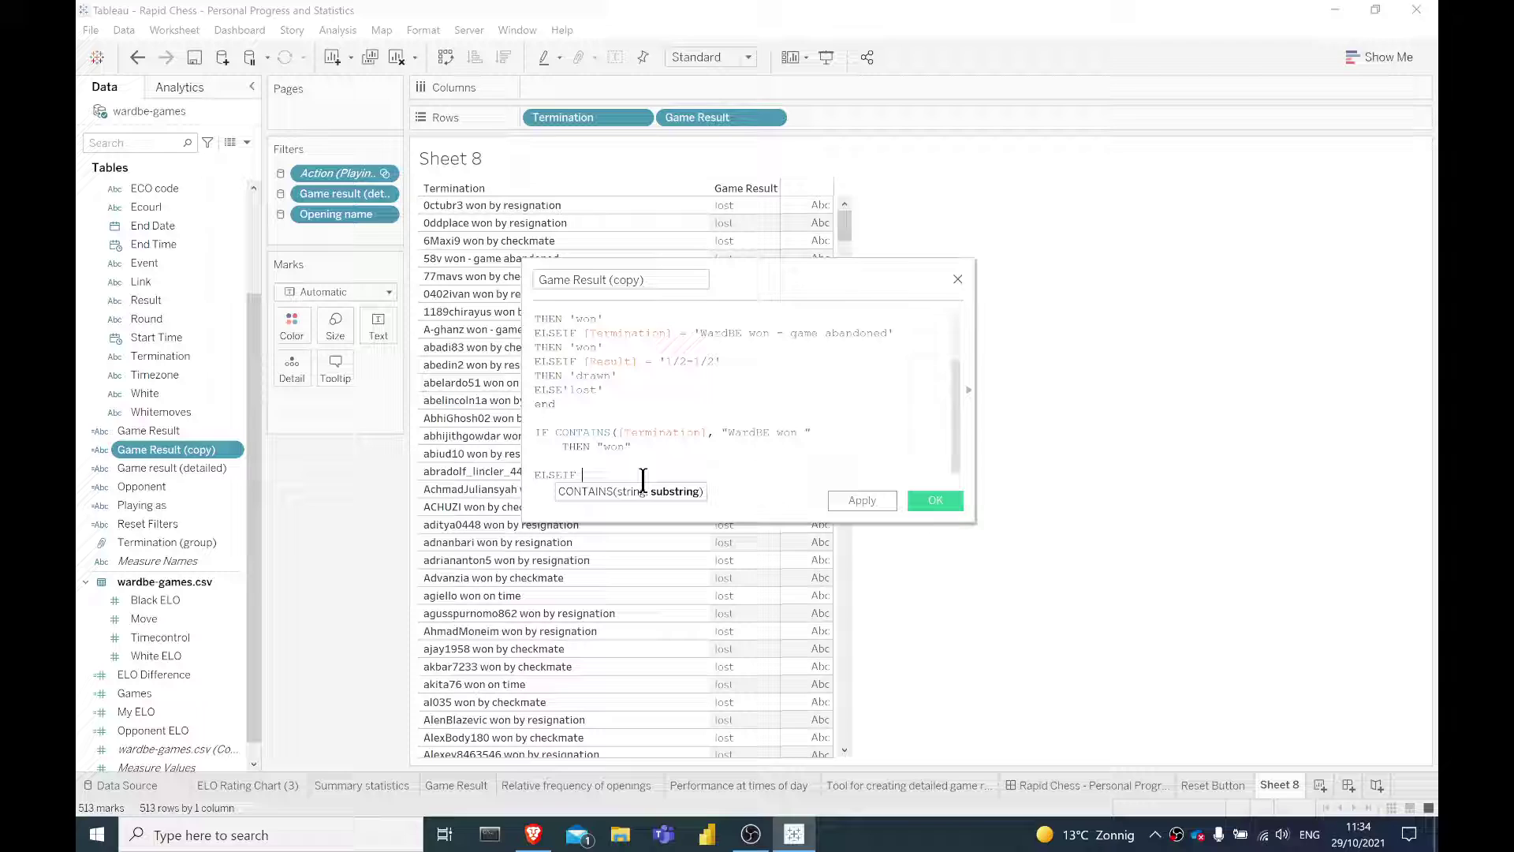
type(" res")
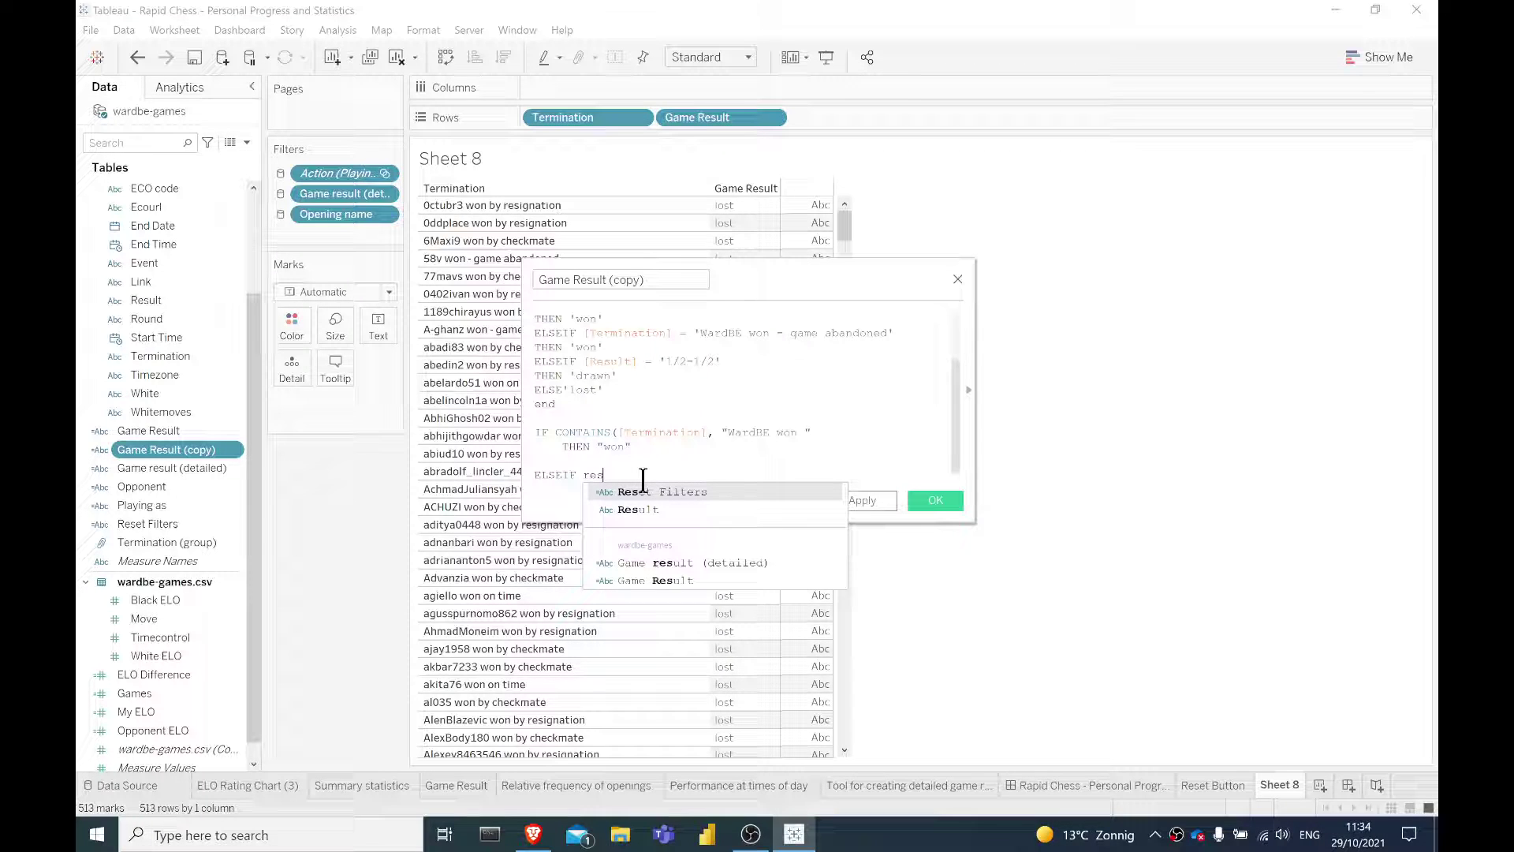
key("Escape")
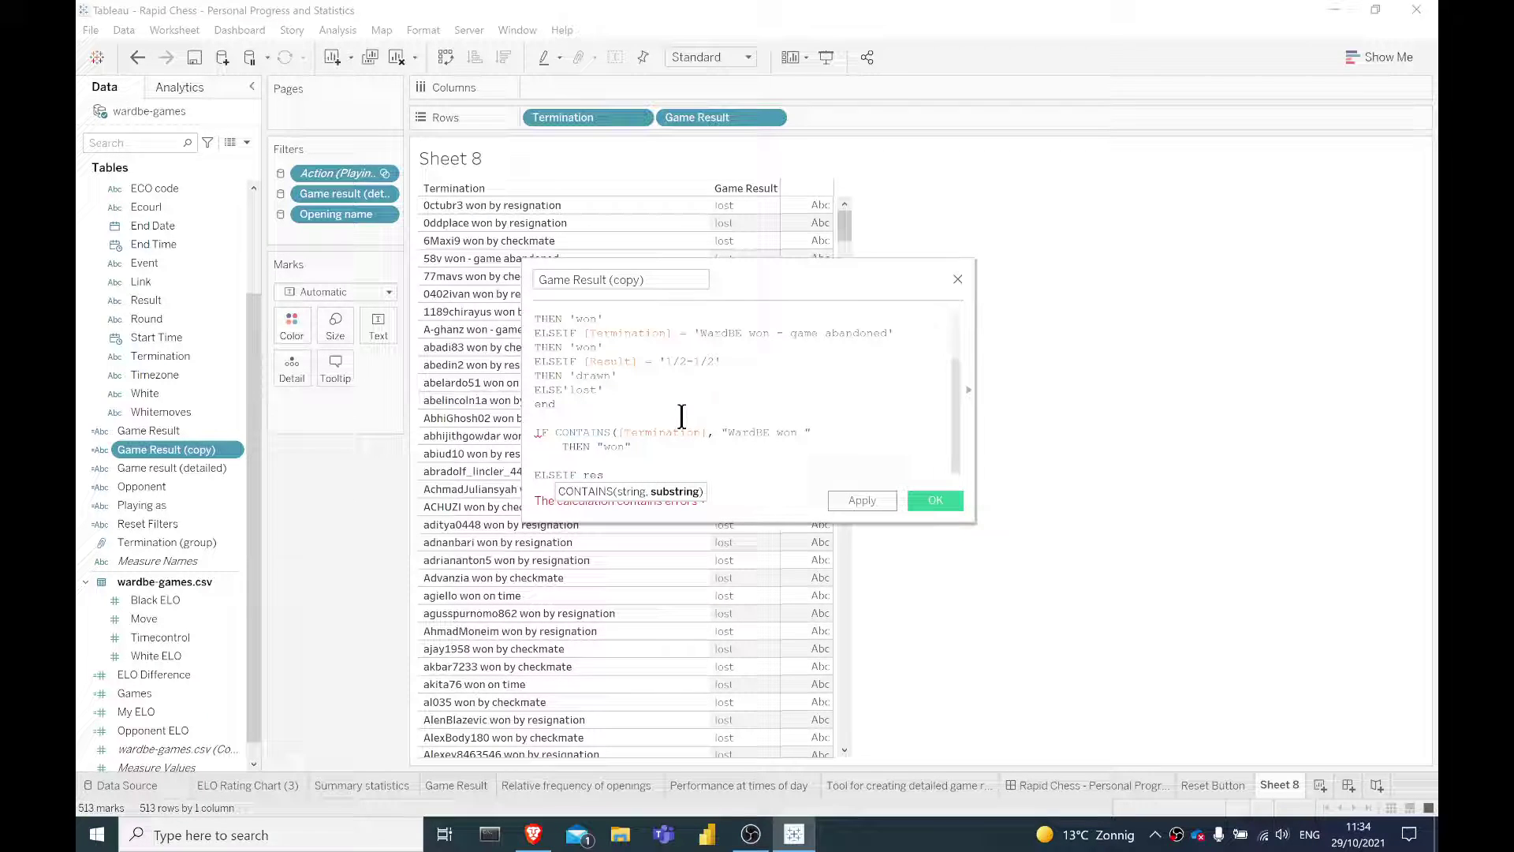
Complete the formula with the copied draw condition THEN 'drawn', ELSE "lost", END
triple_click(698, 375)
left_click(663, 381)
left_click_drag(663, 381, 591, 359)
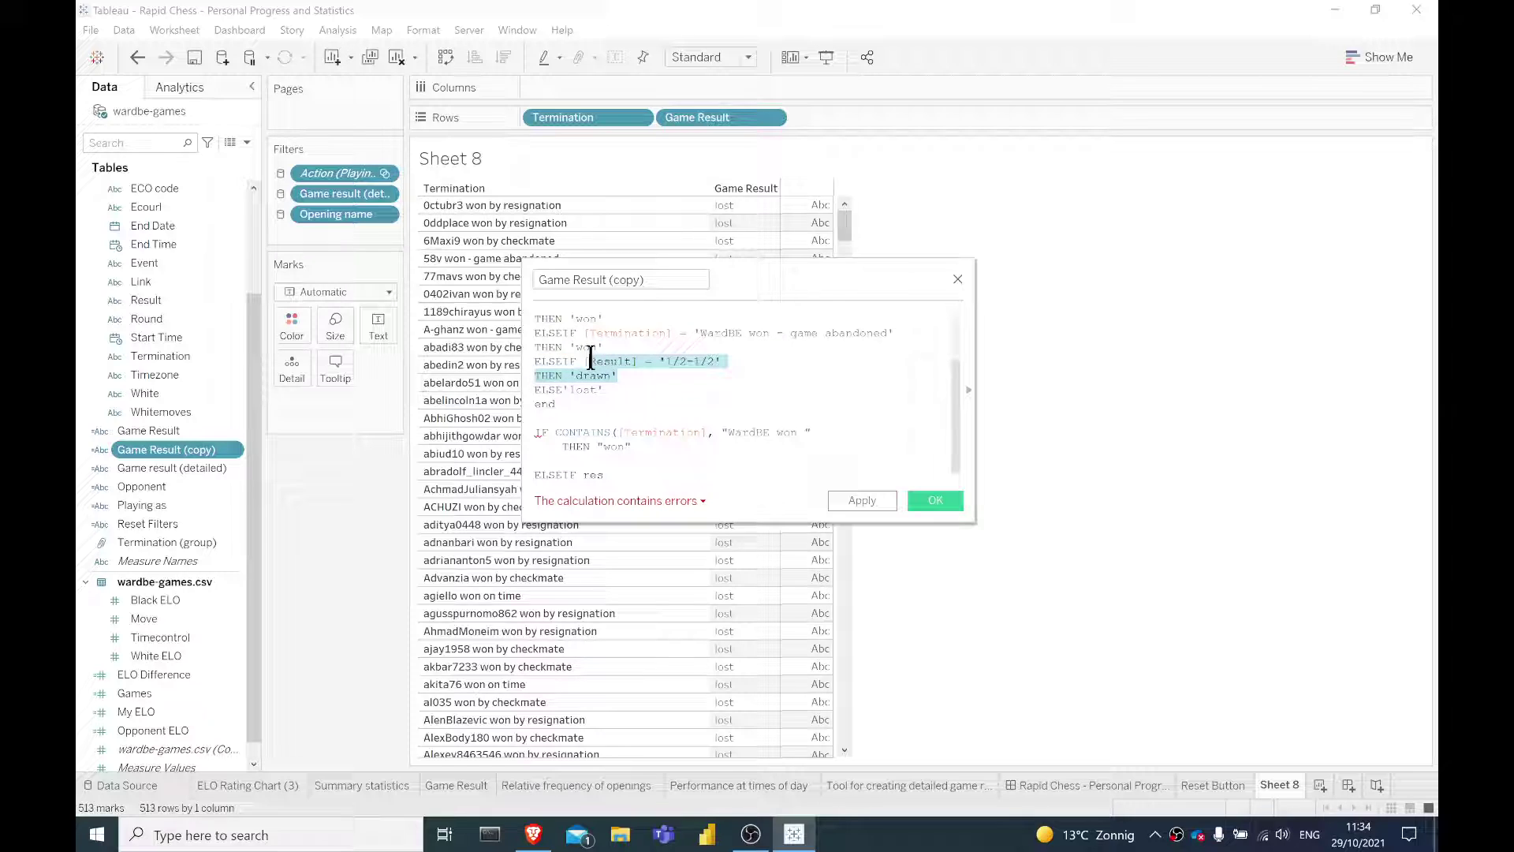
left_click(629, 473)
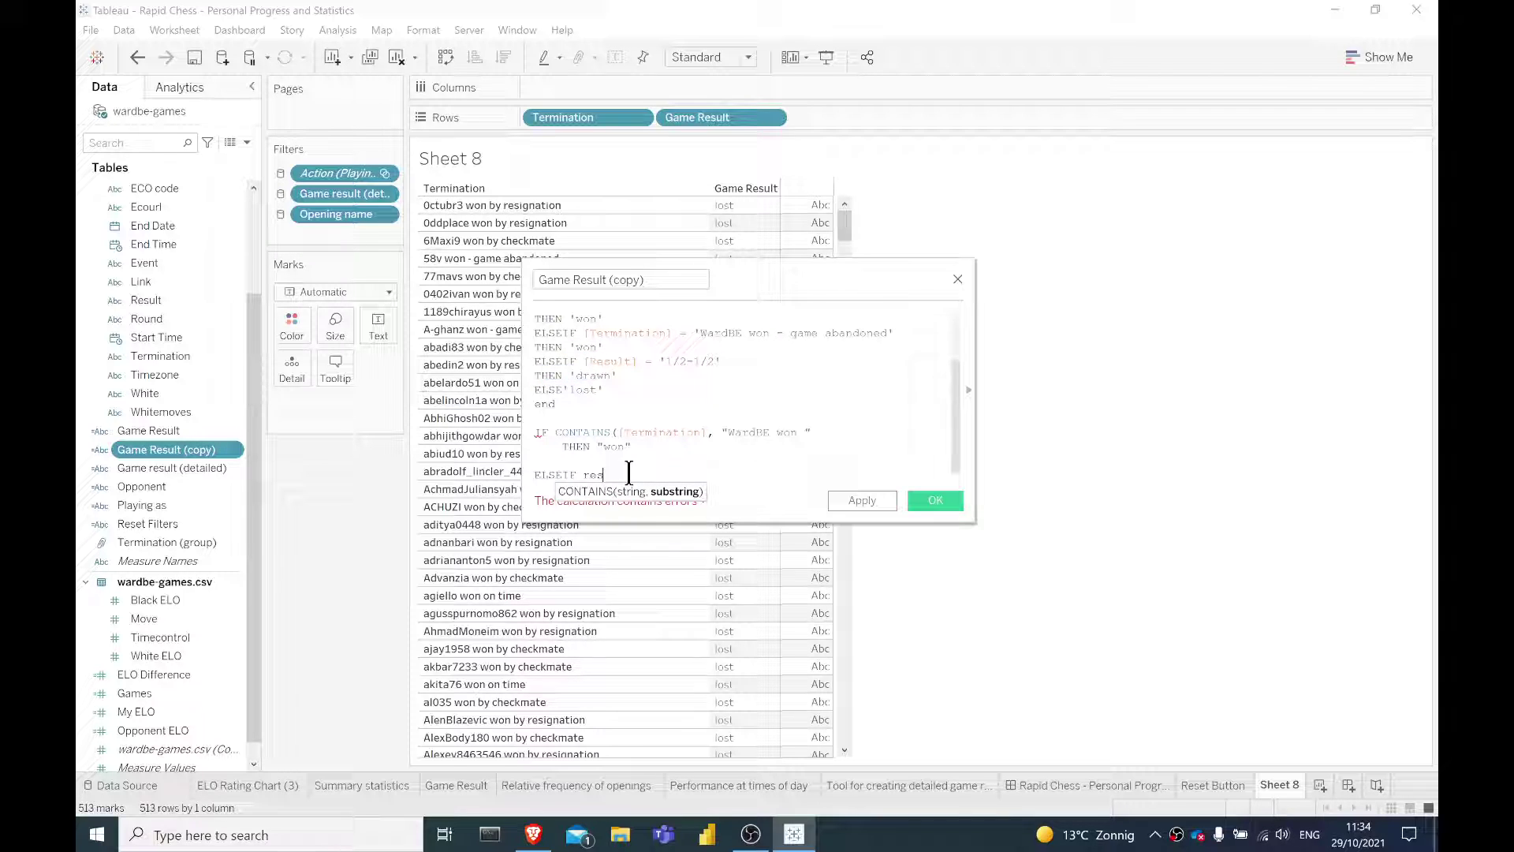
type("[Result] = '1/2-1/2' THEN 'drawn'")
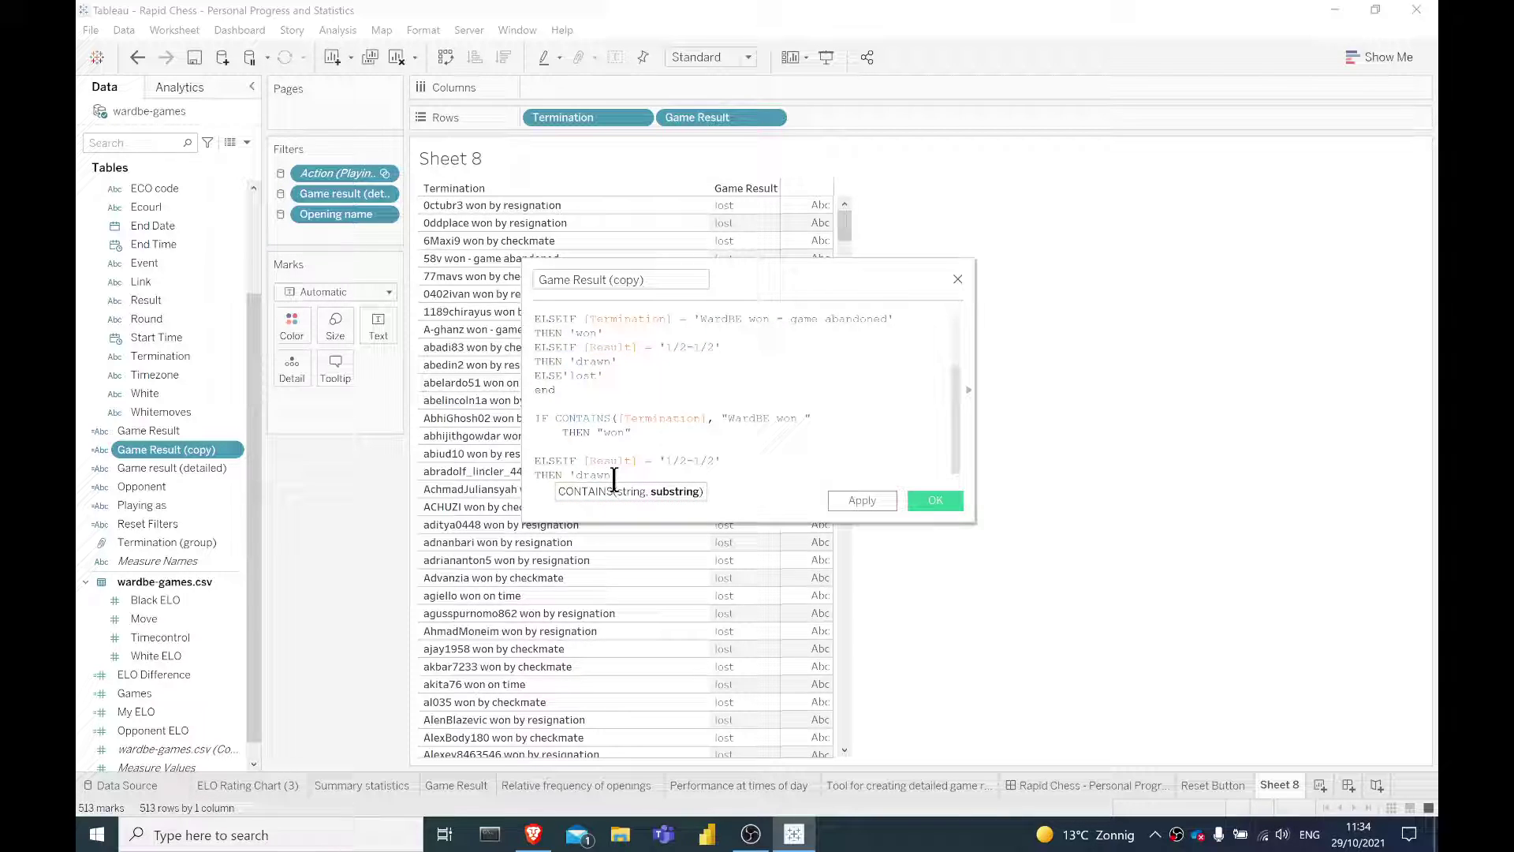
scroll(630, 471, "up", 3)
scroll(638, 474, "down", 3)
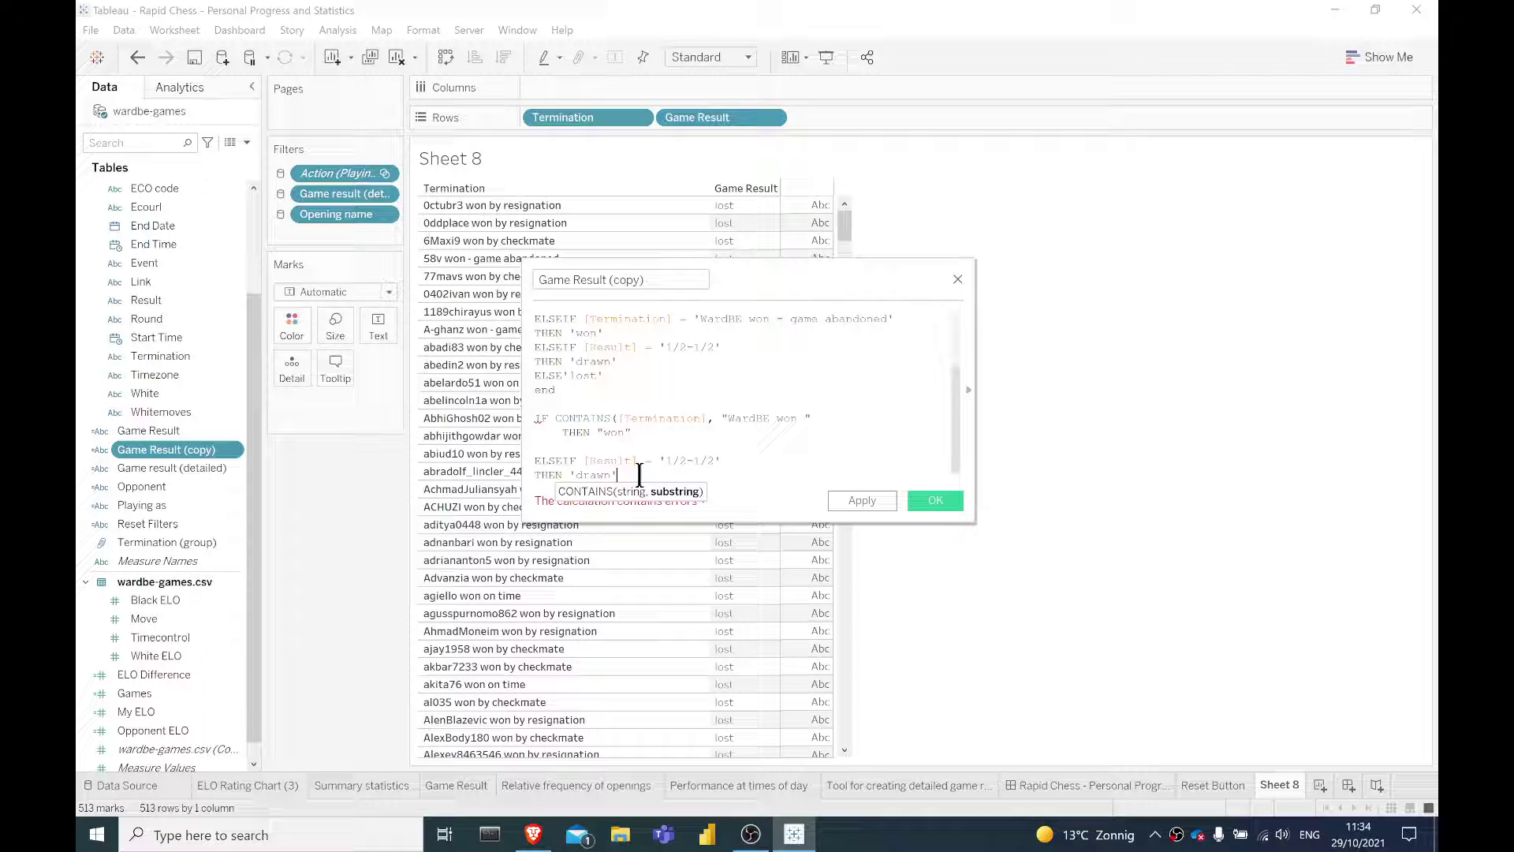
left_click(535, 475)
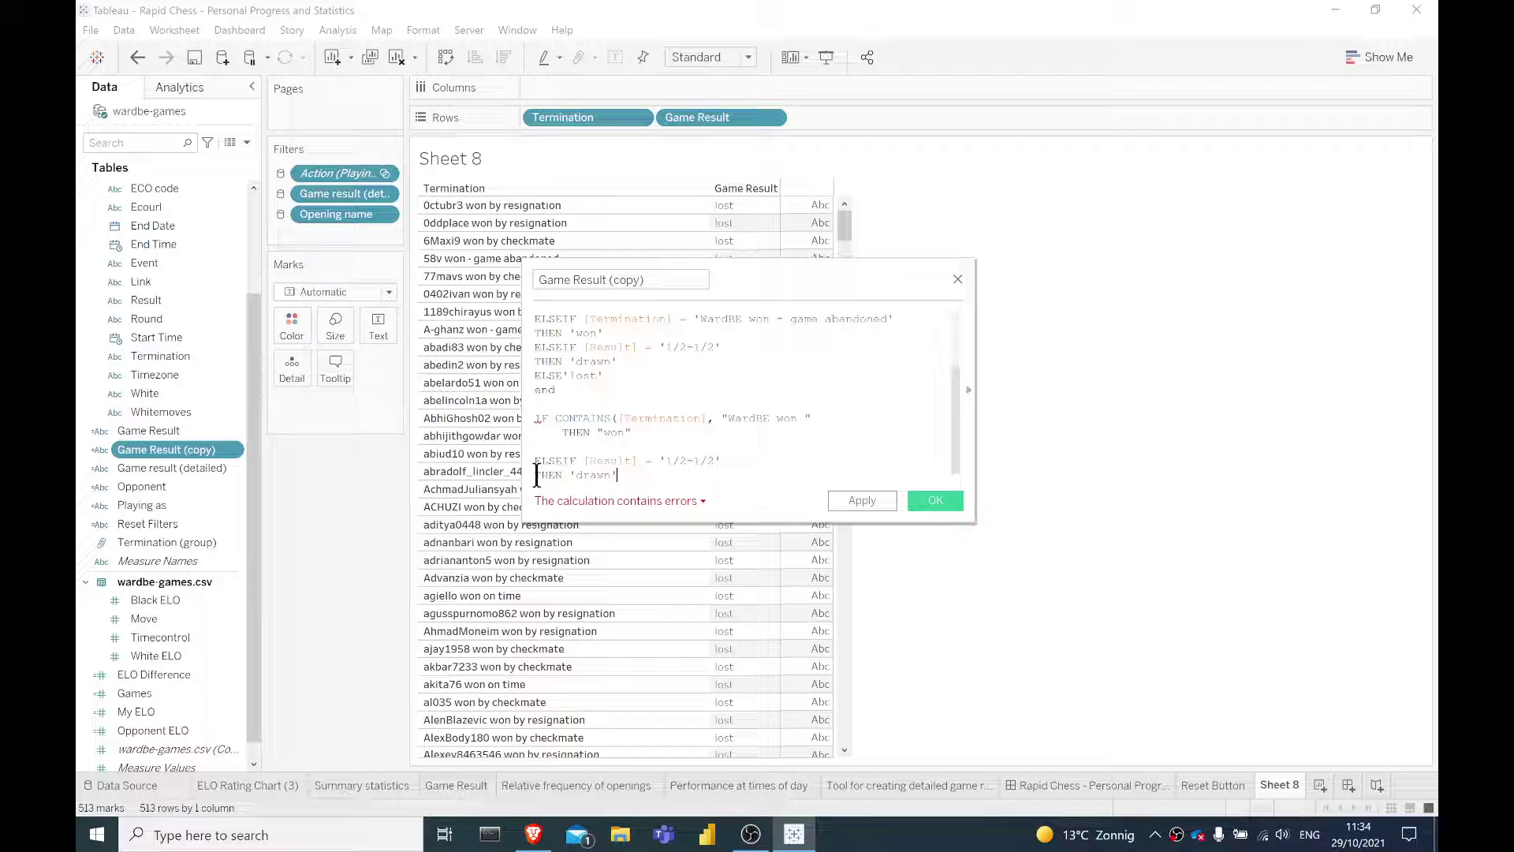
key("Tab")
left_click(689, 471)
key("Return")
key("Return")
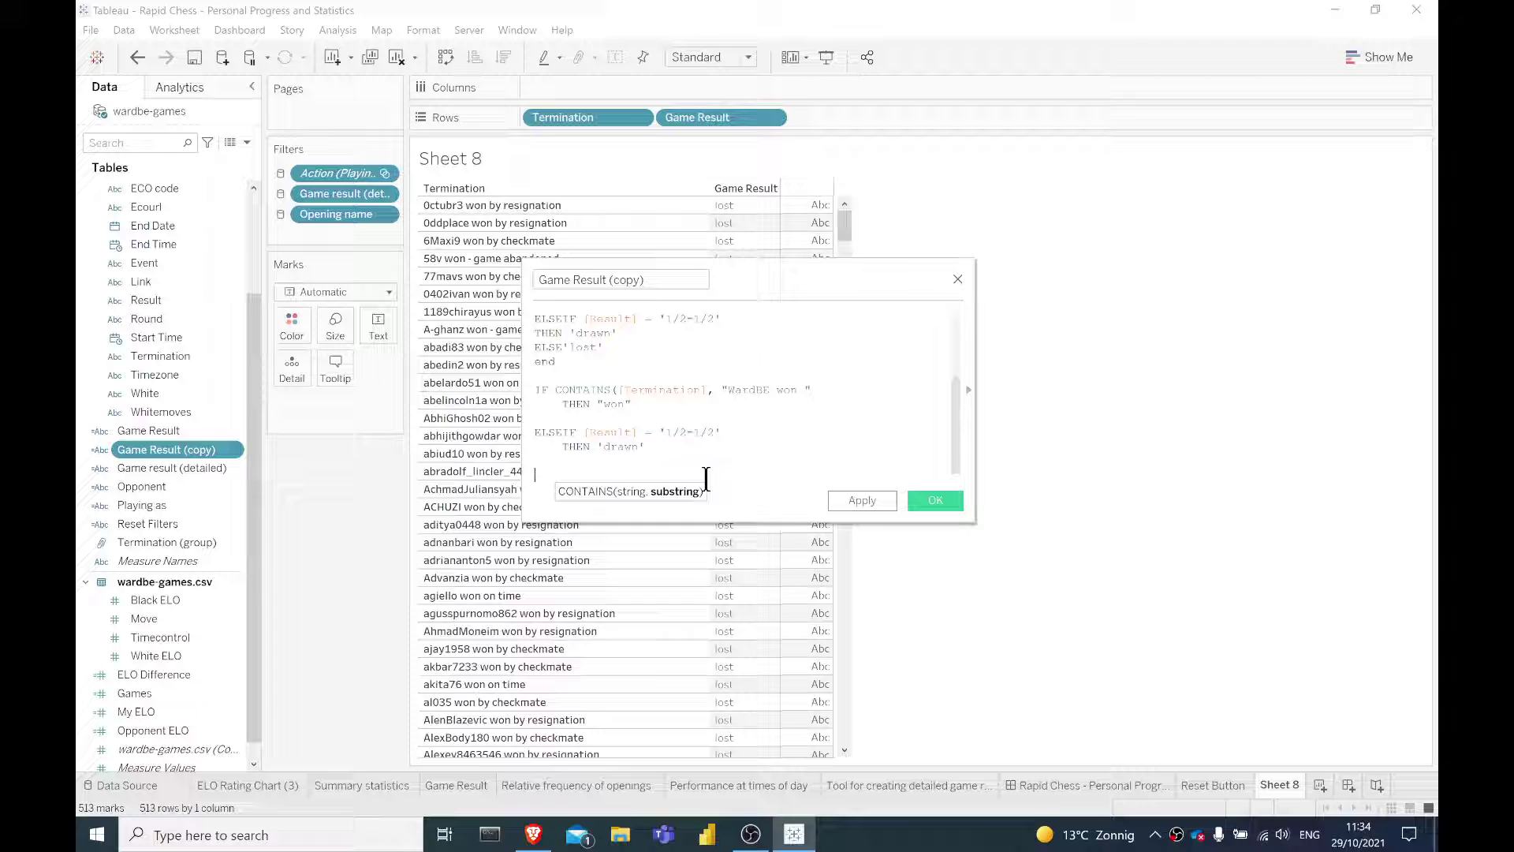
type("ELSE \"")
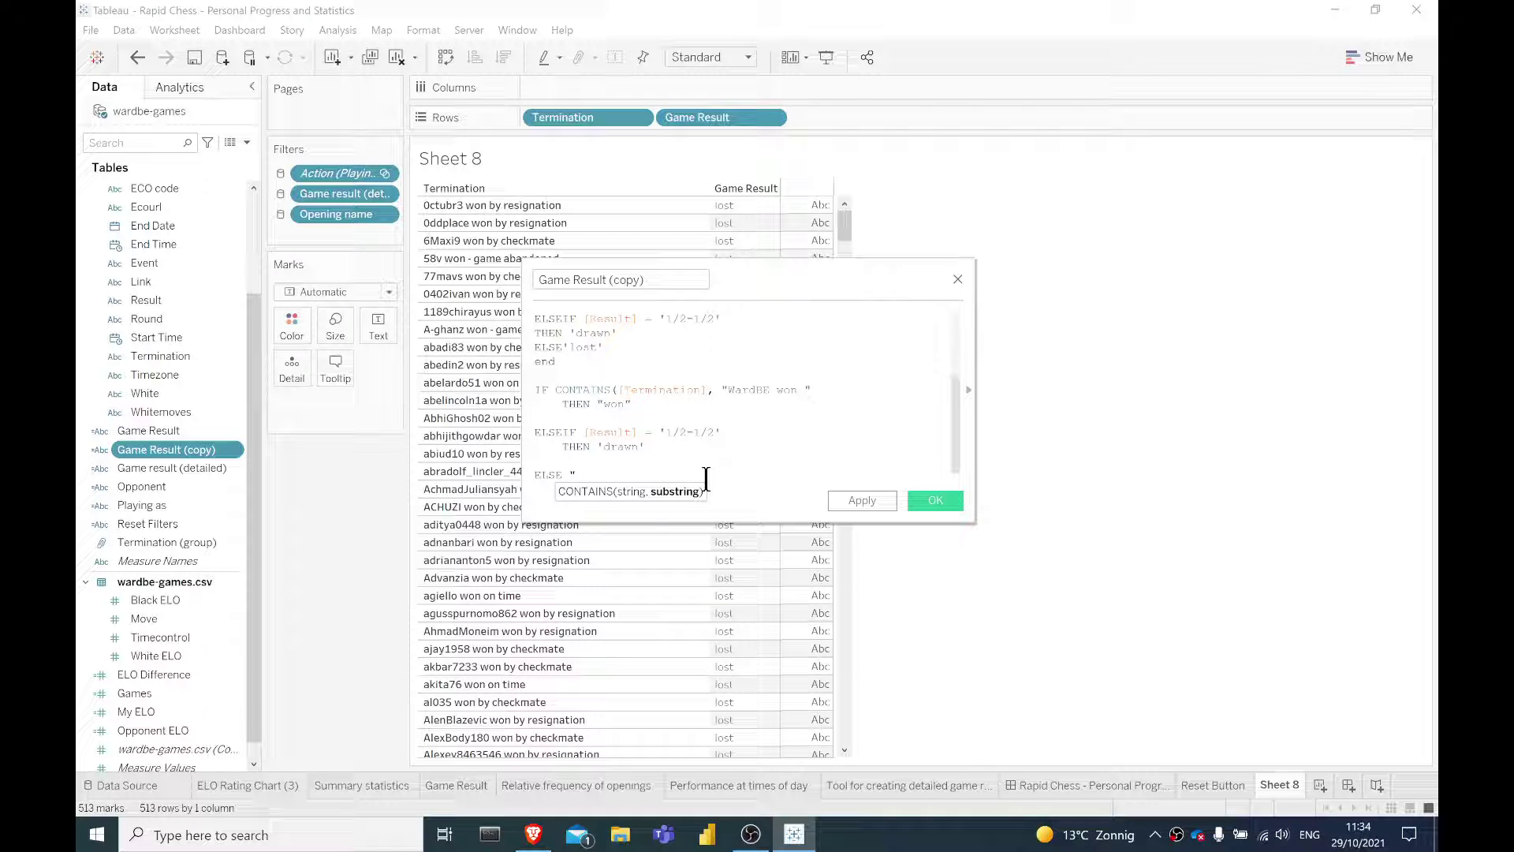
type("lost\"")
key("Return")
key("Return")
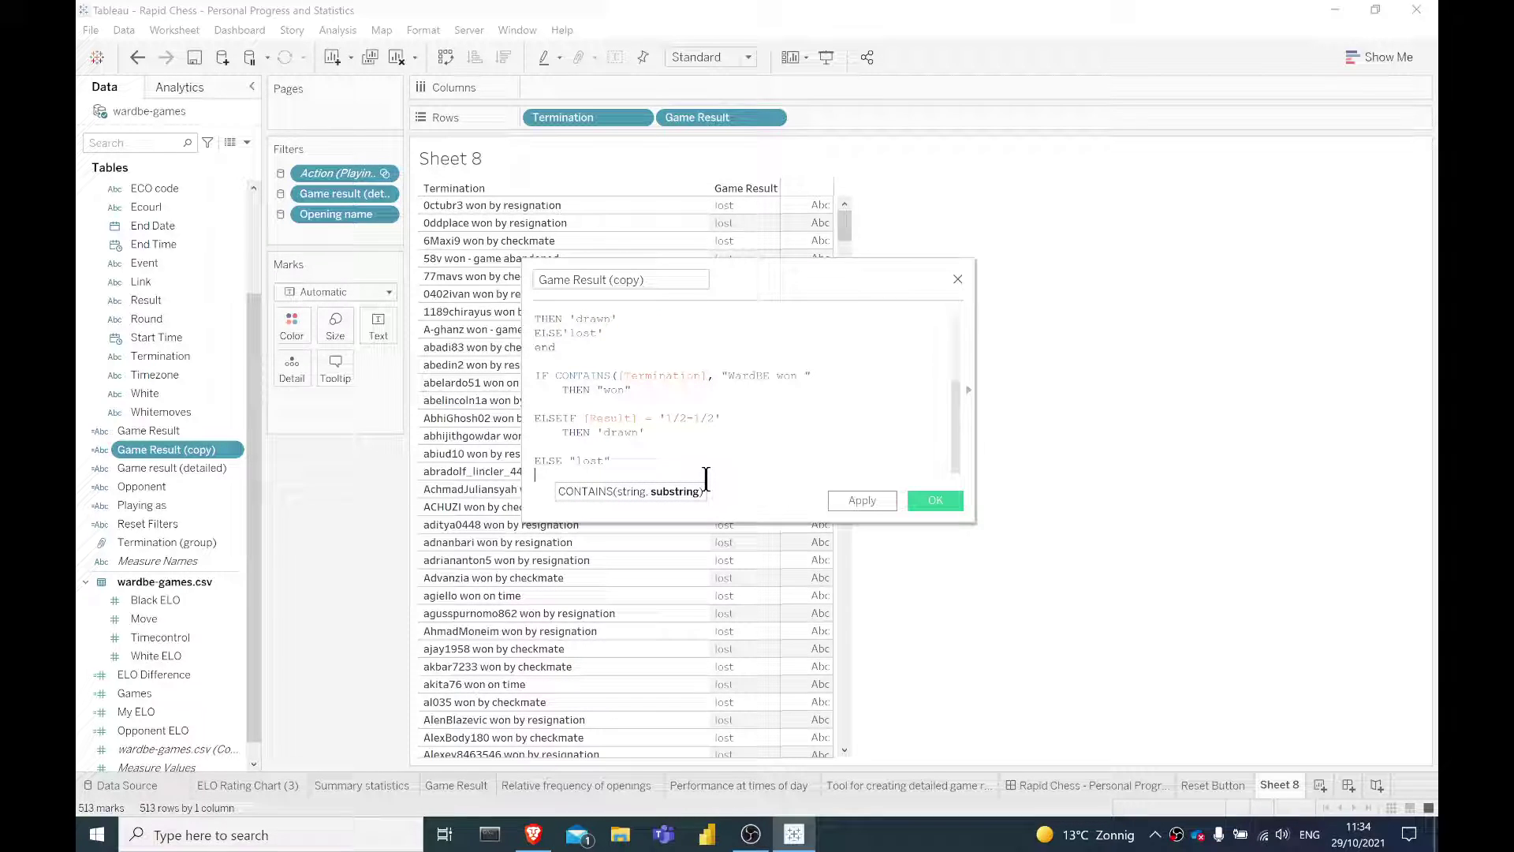
type("END")
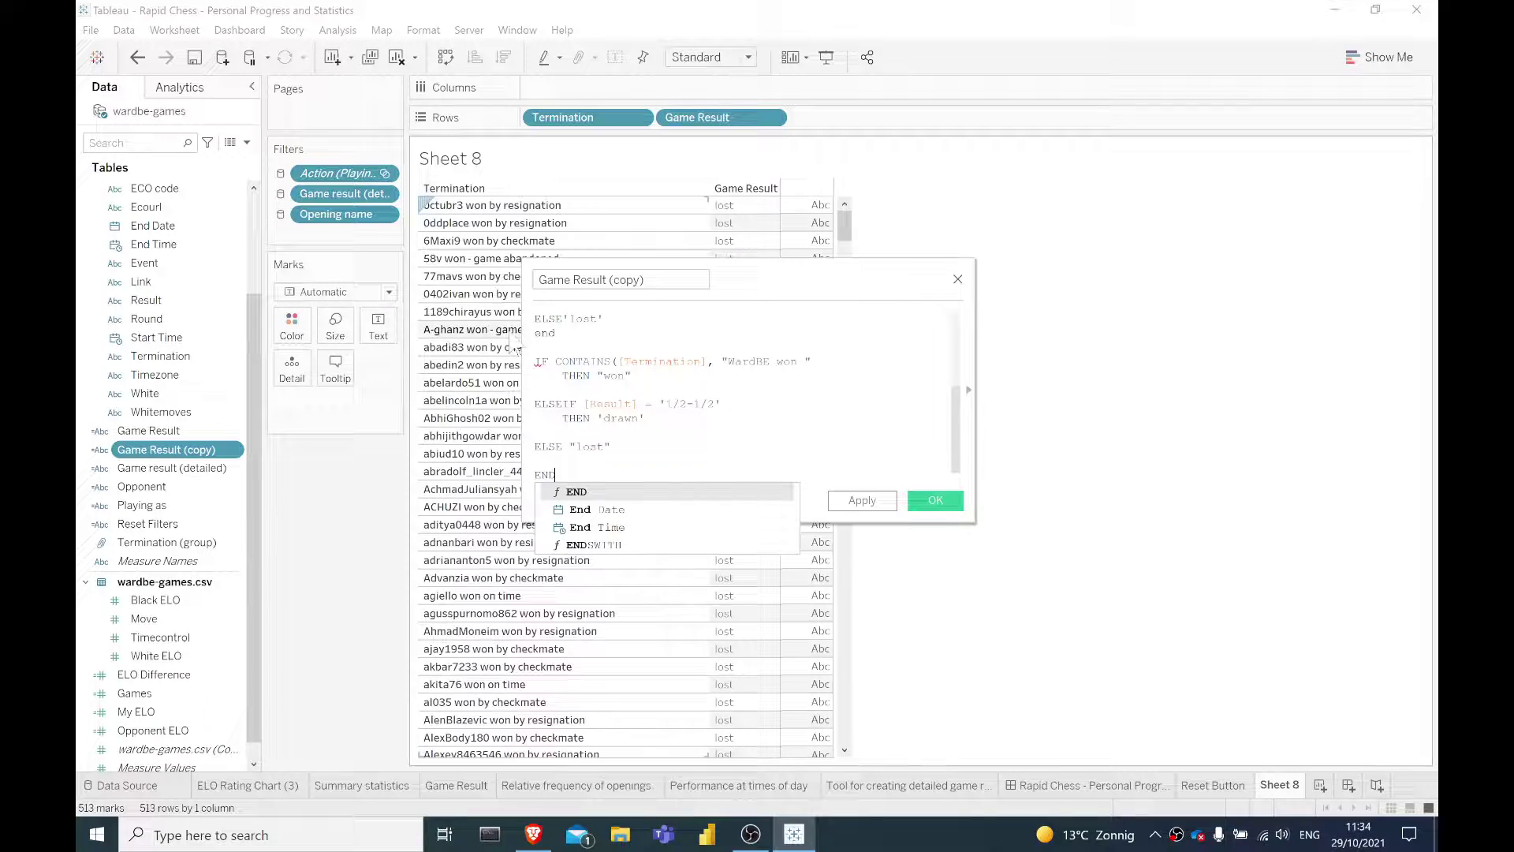
Delete the old formula block and fix the IF keyword and CONTAINS closing parenthesis
left_click_drag(576, 334, 495, 269)
key("BackSpace")
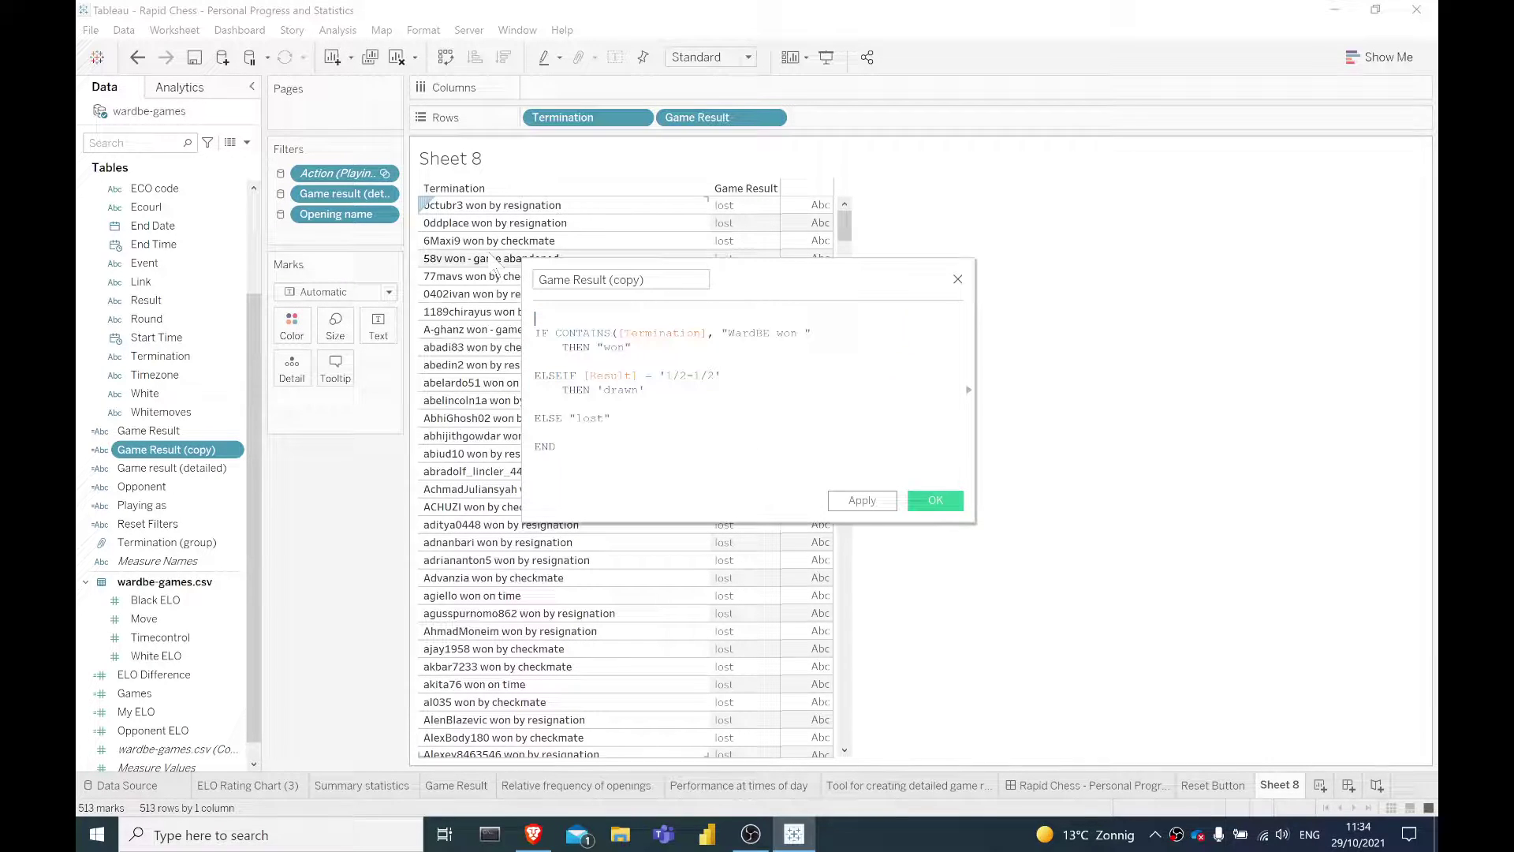
key("BackSpace")
type("IF")
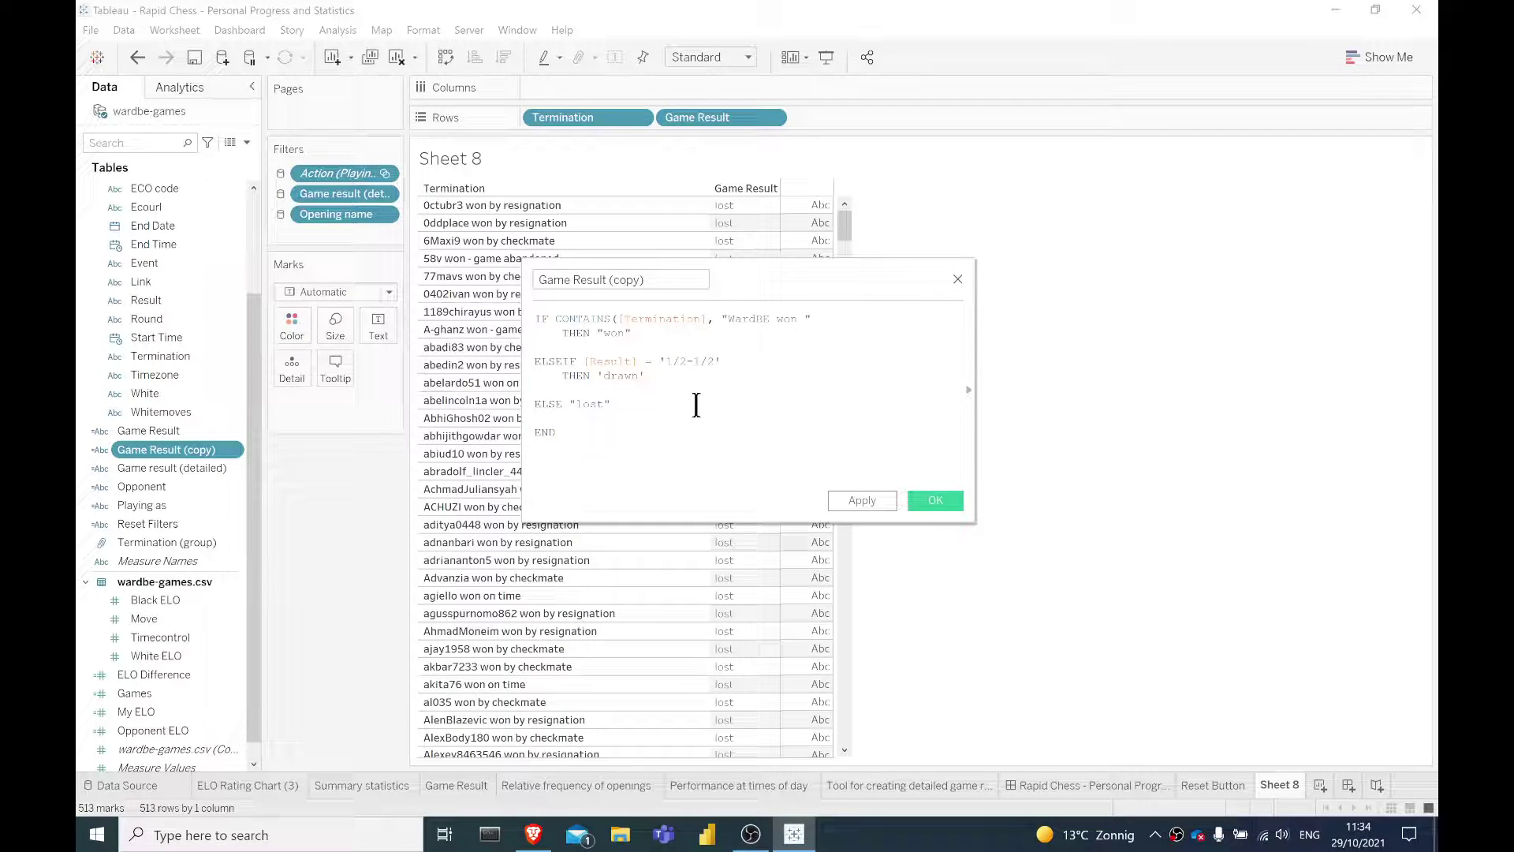
left_click(586, 341)
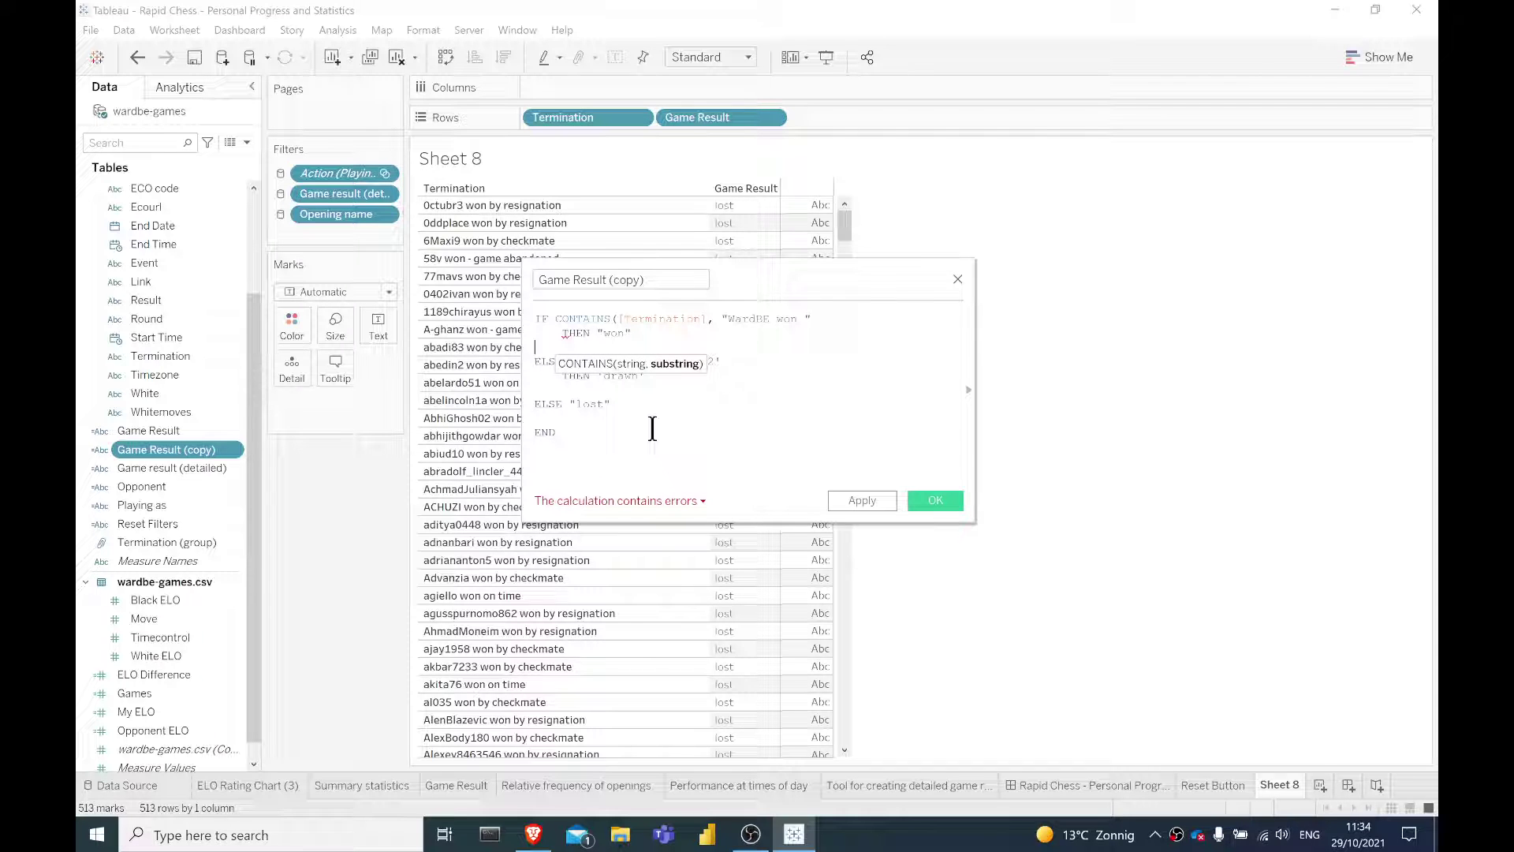
left_click(814, 318)
type(")")
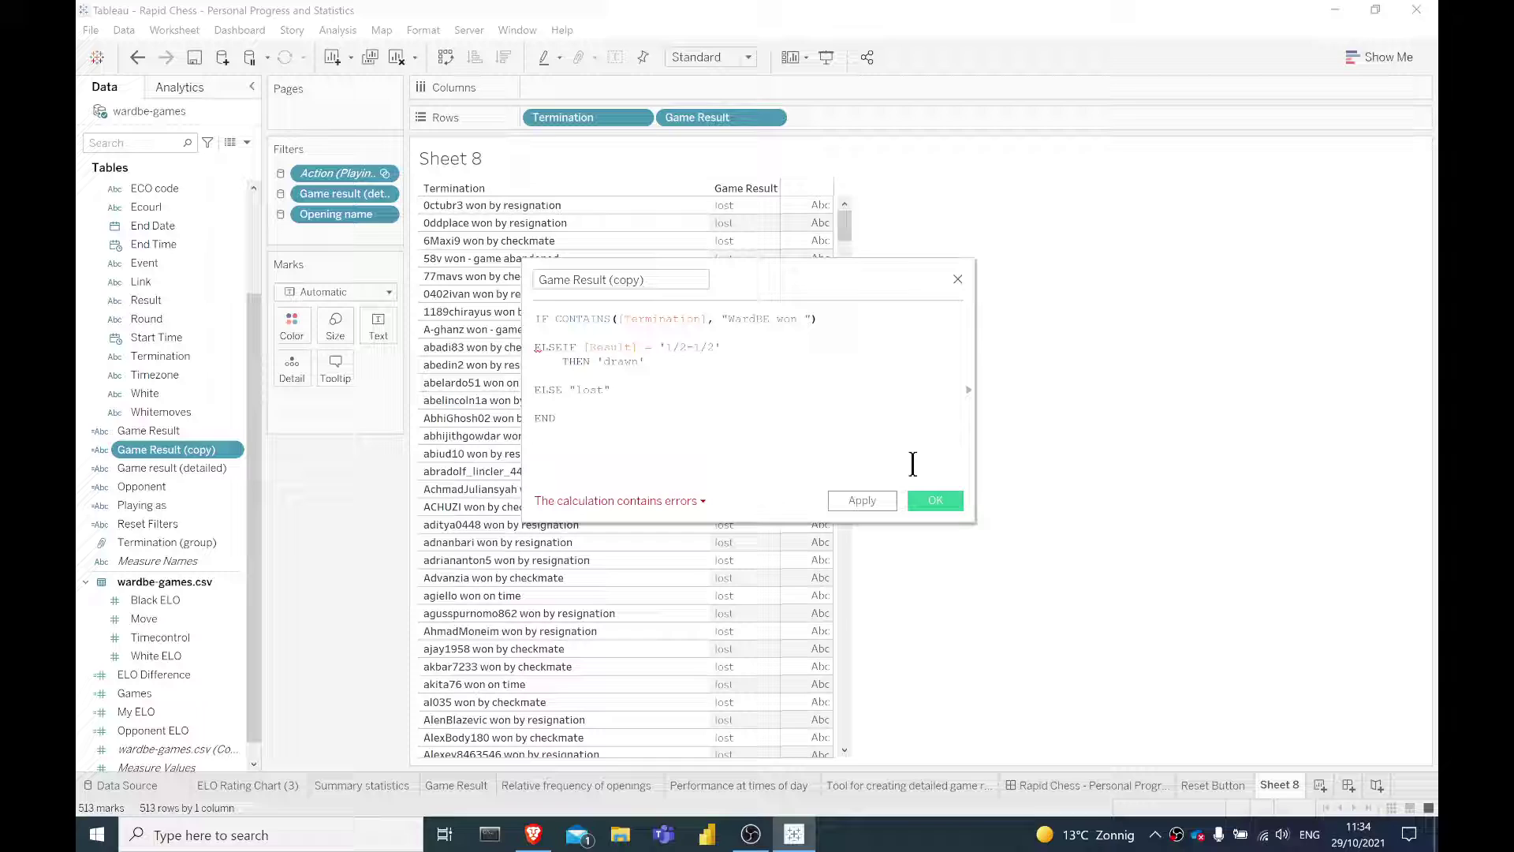
key("ctrl+z")
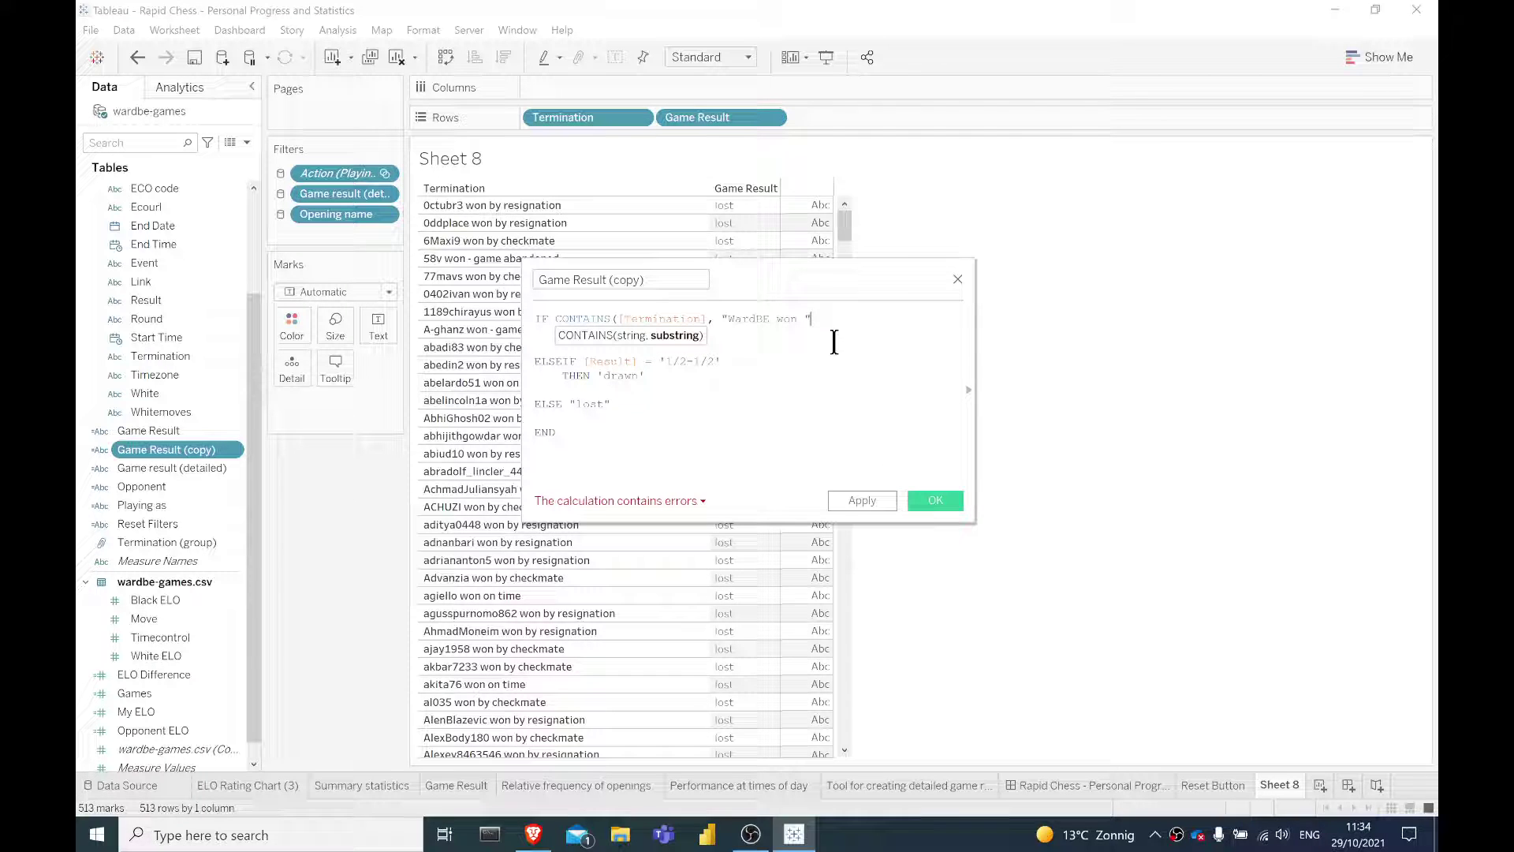
type(")")
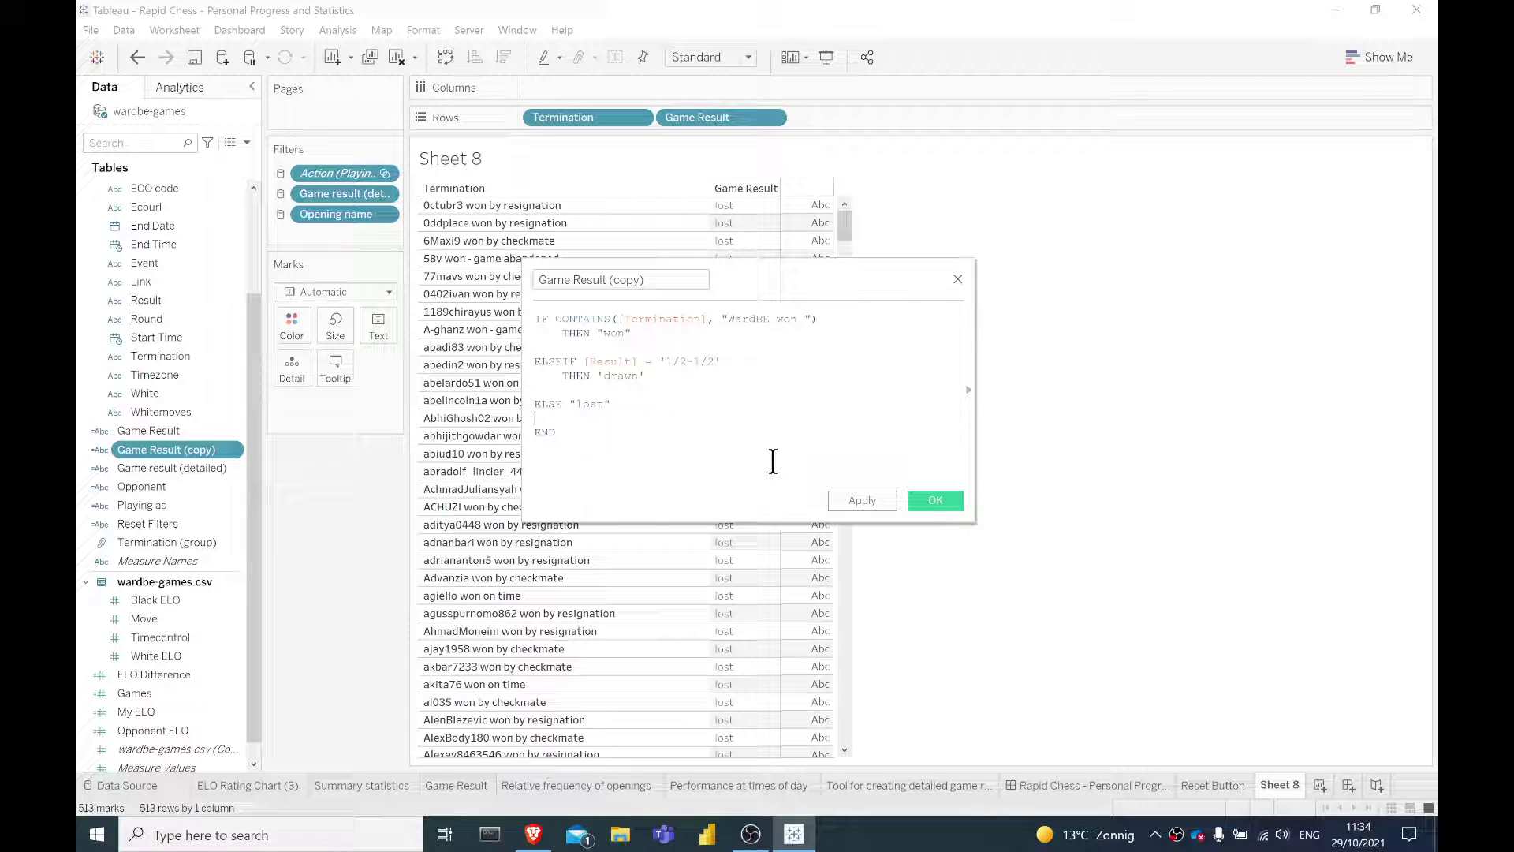
Add CONTAINS(), STARTSWITH() and ENDSWITH() test lines, then delete them so the formula validates
key("Return")
type("CONTA")
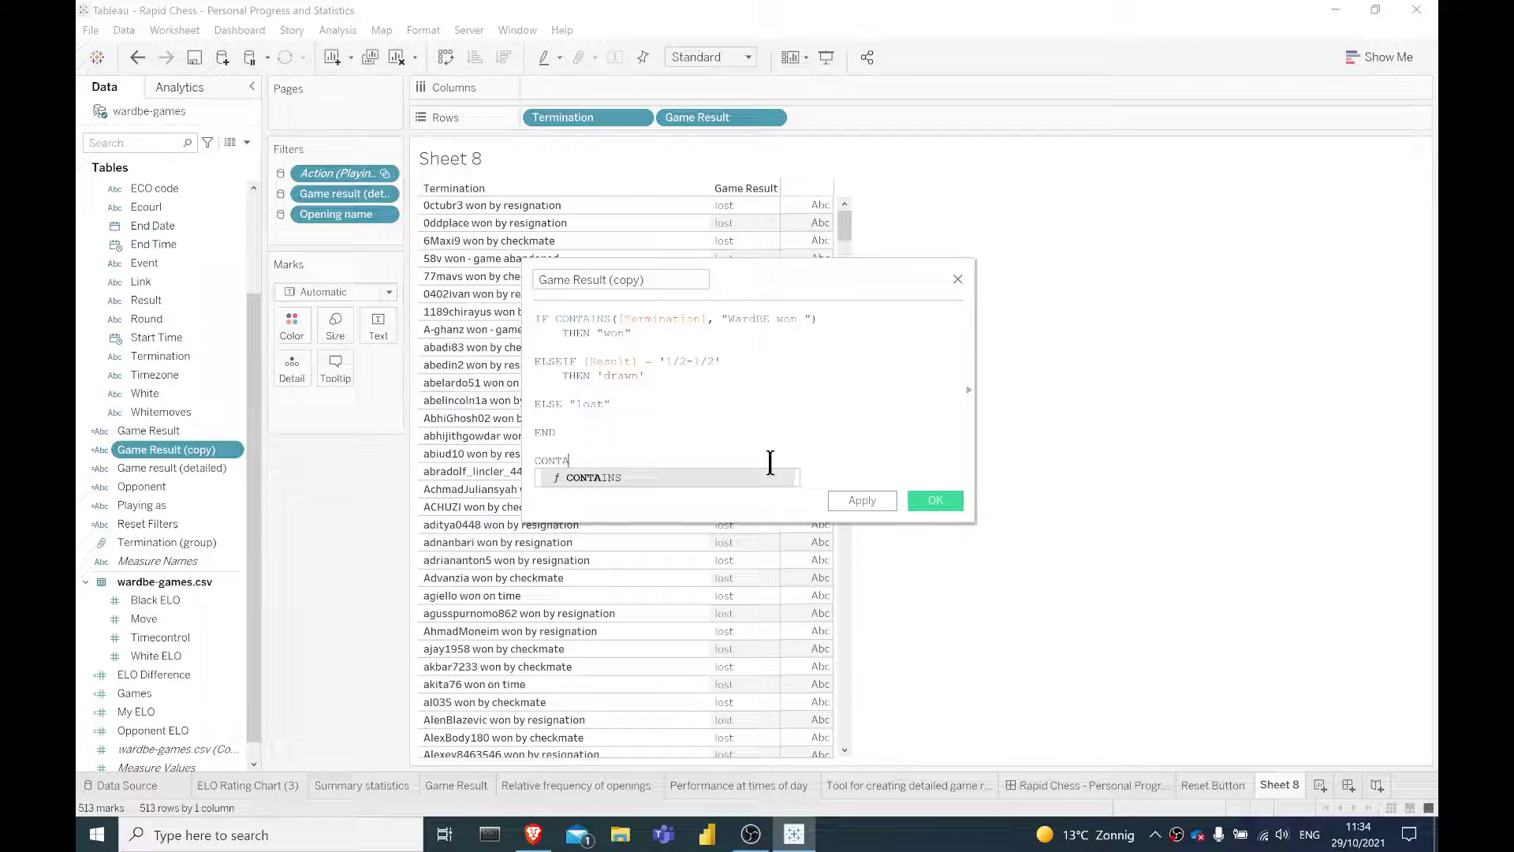
type("INS(")
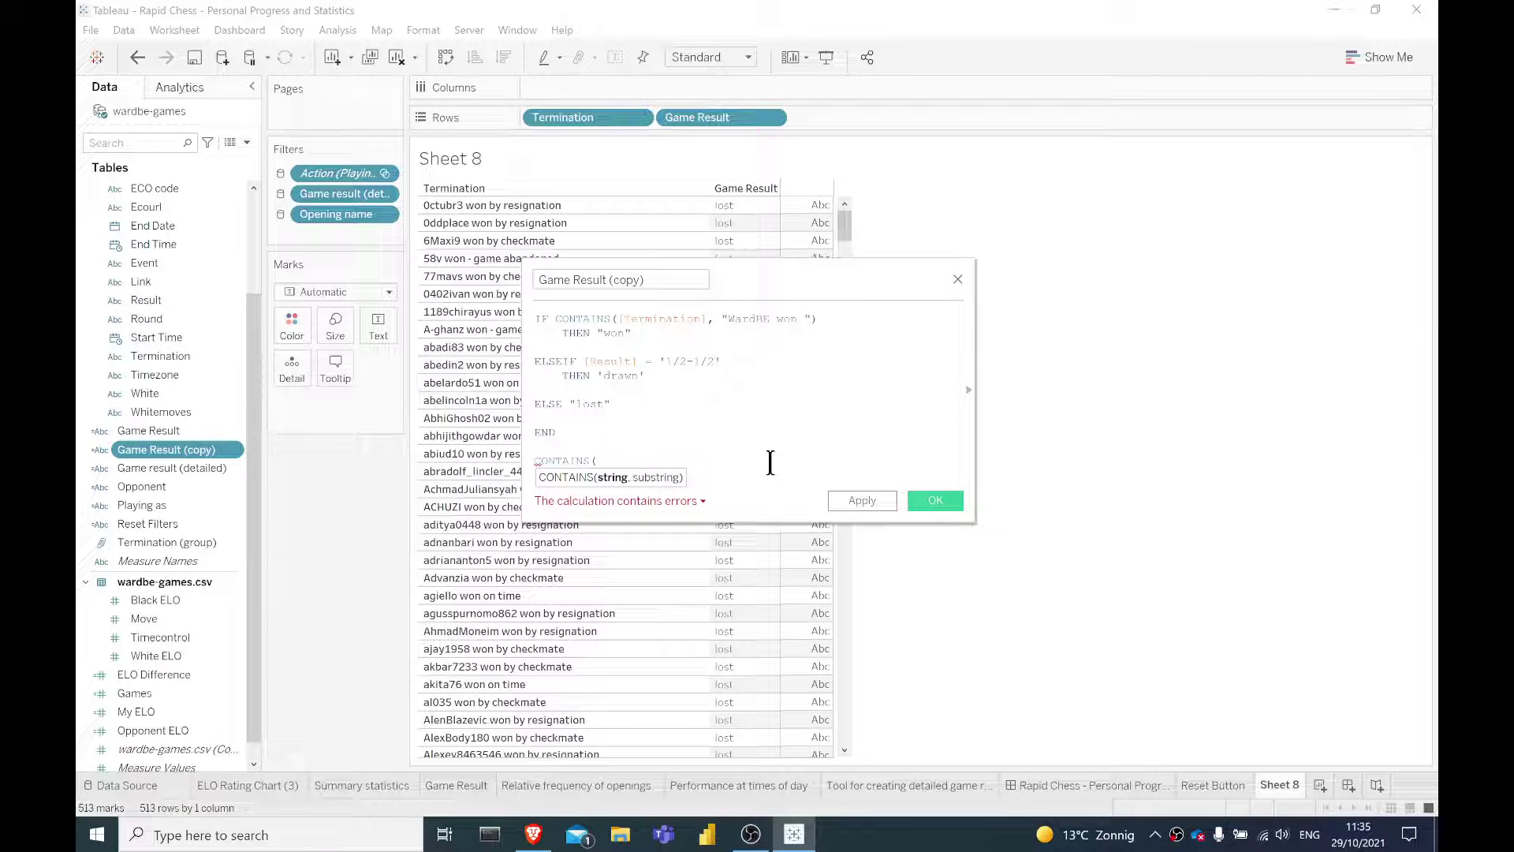
type(")")
key("Return")
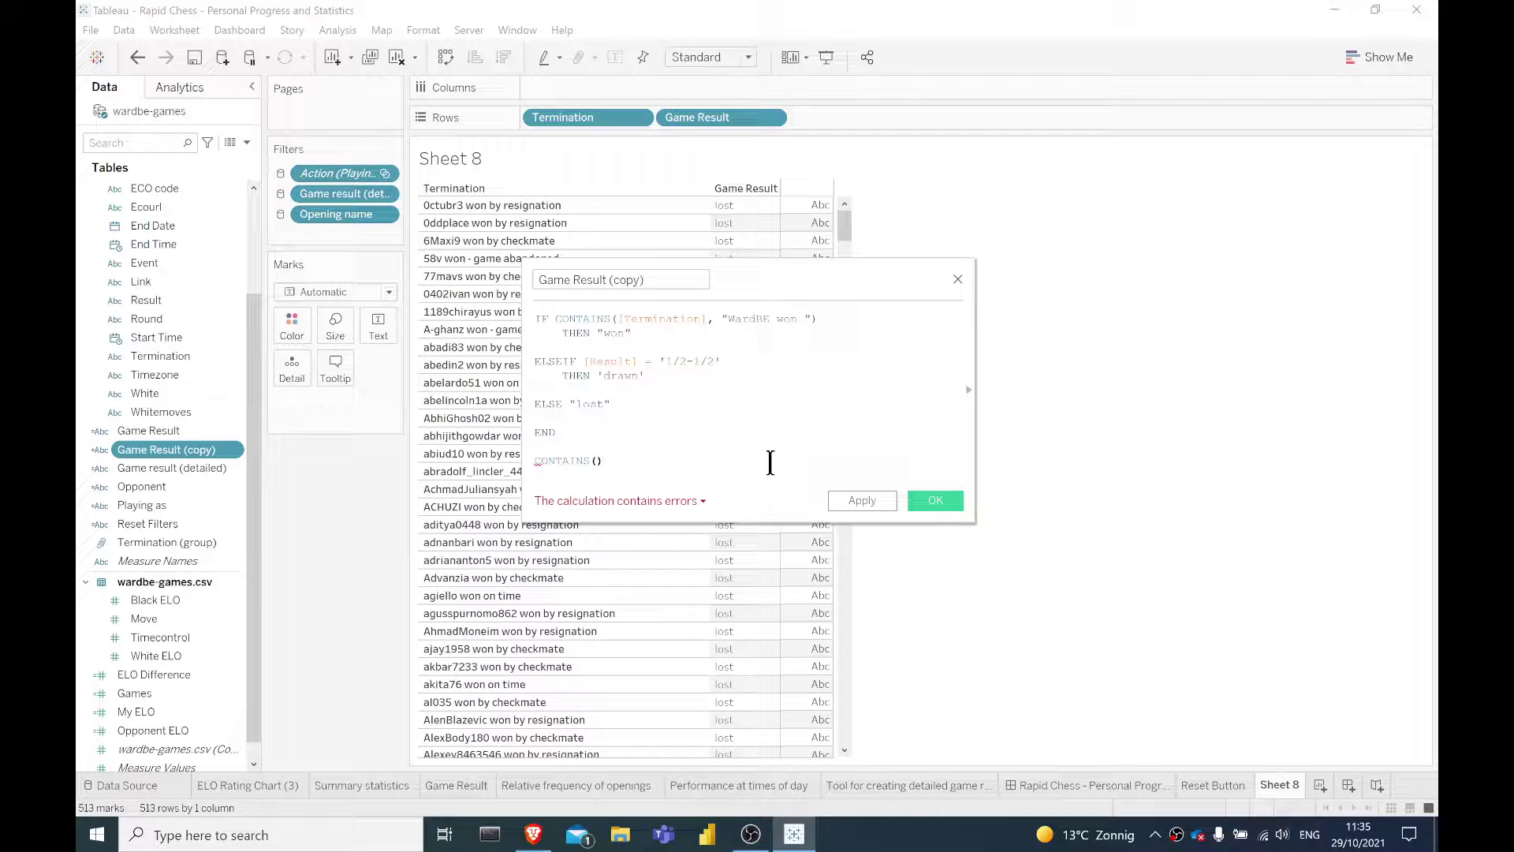
type("STARTS")
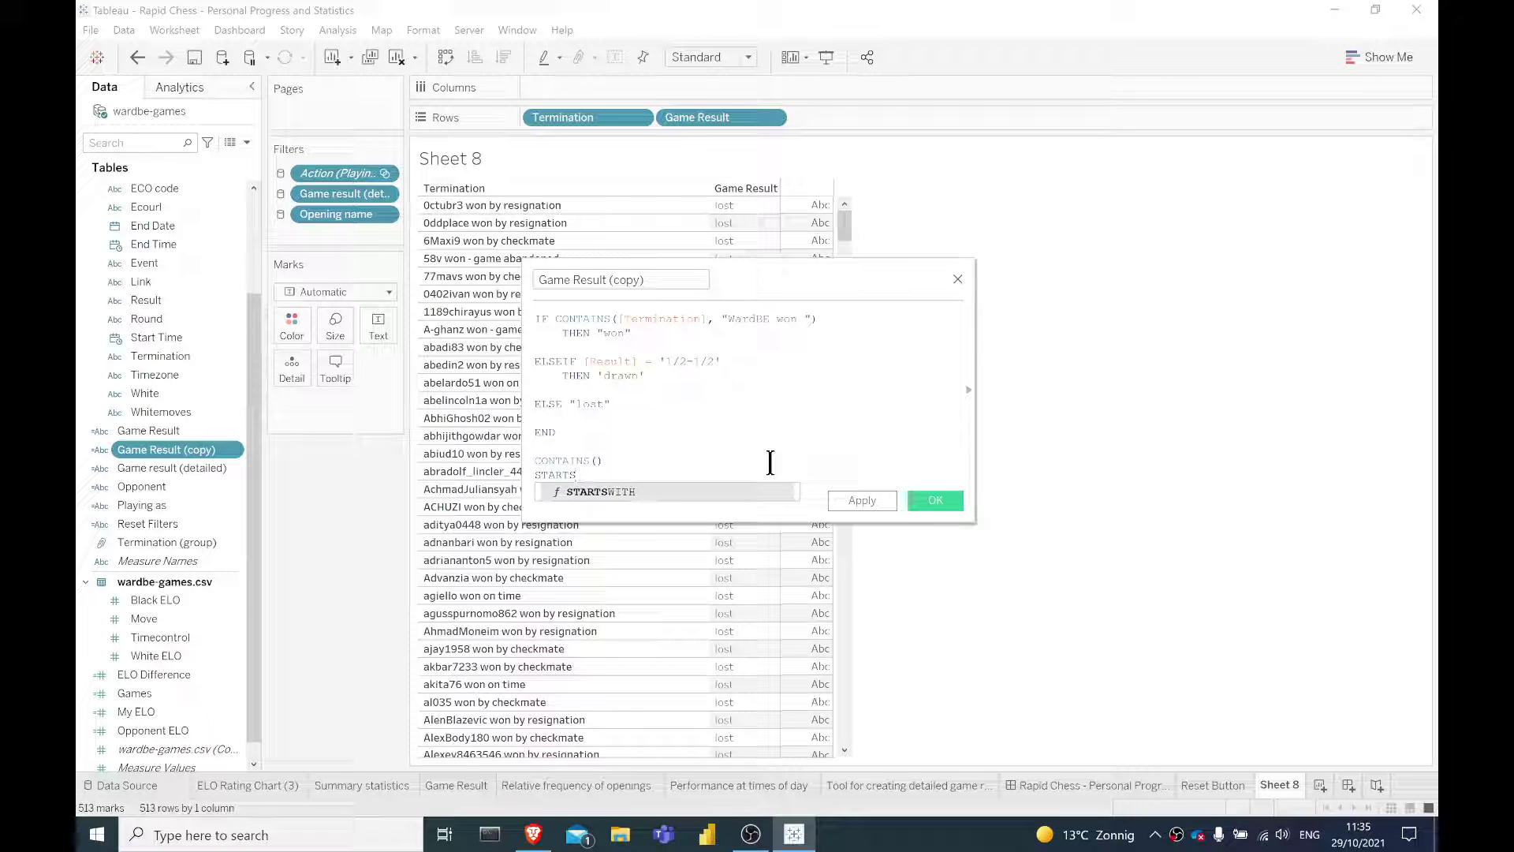
key("Return")
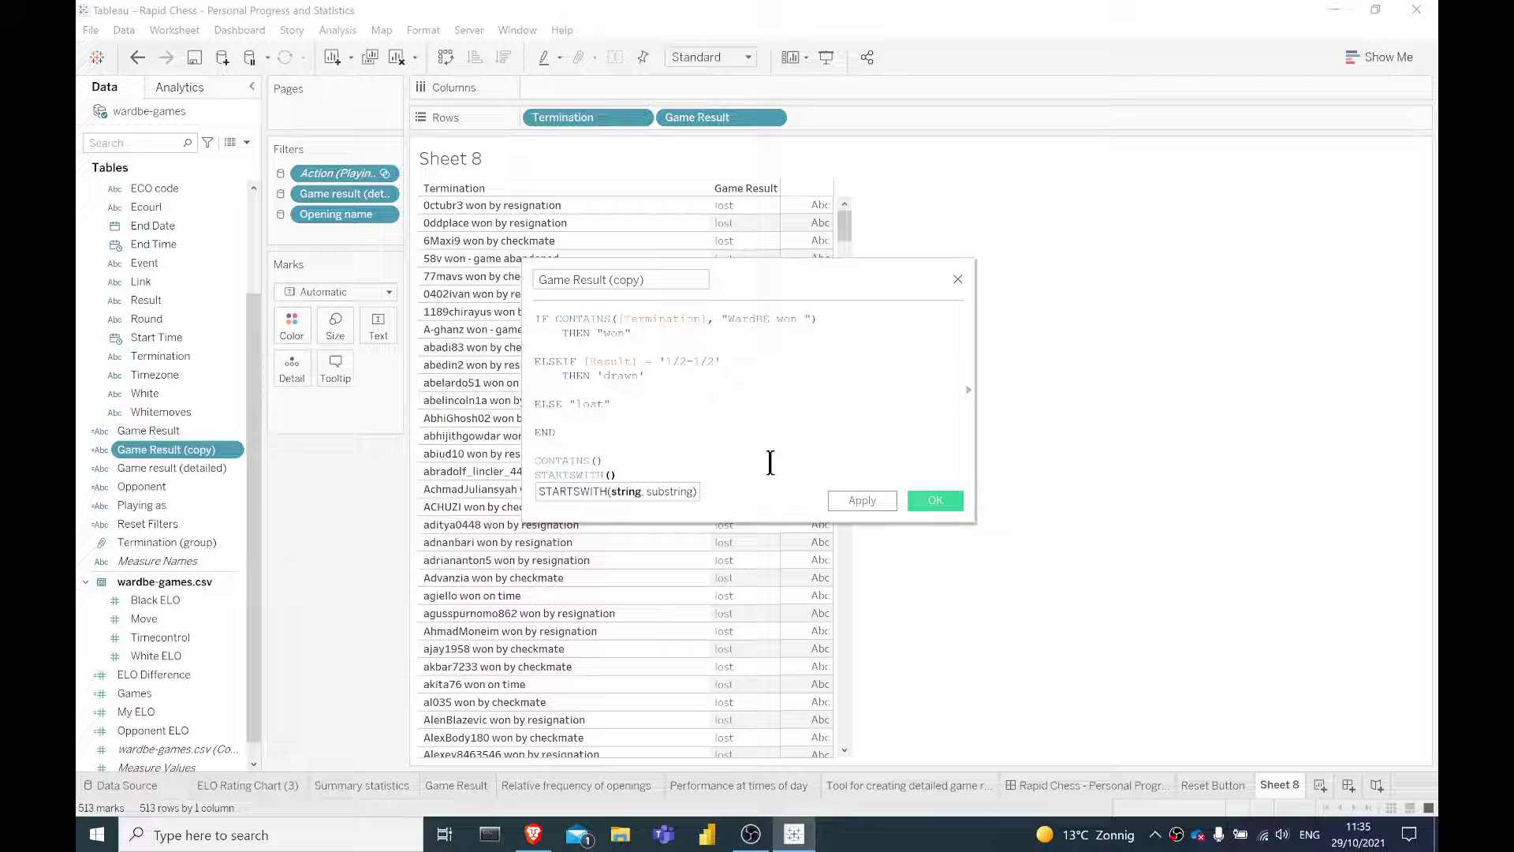
key("Right")
key("Return")
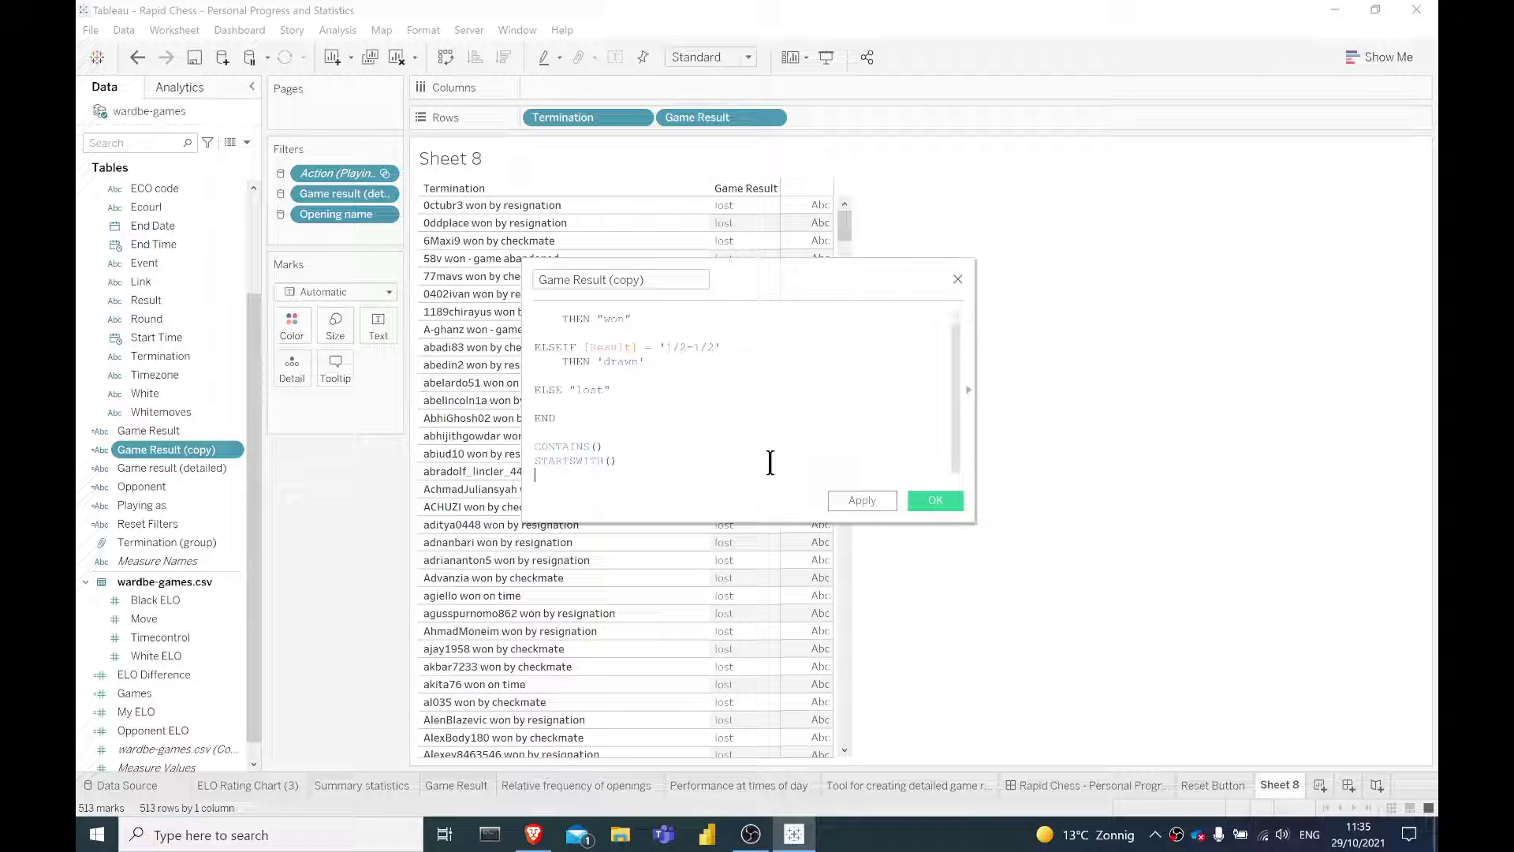
type("ENDS")
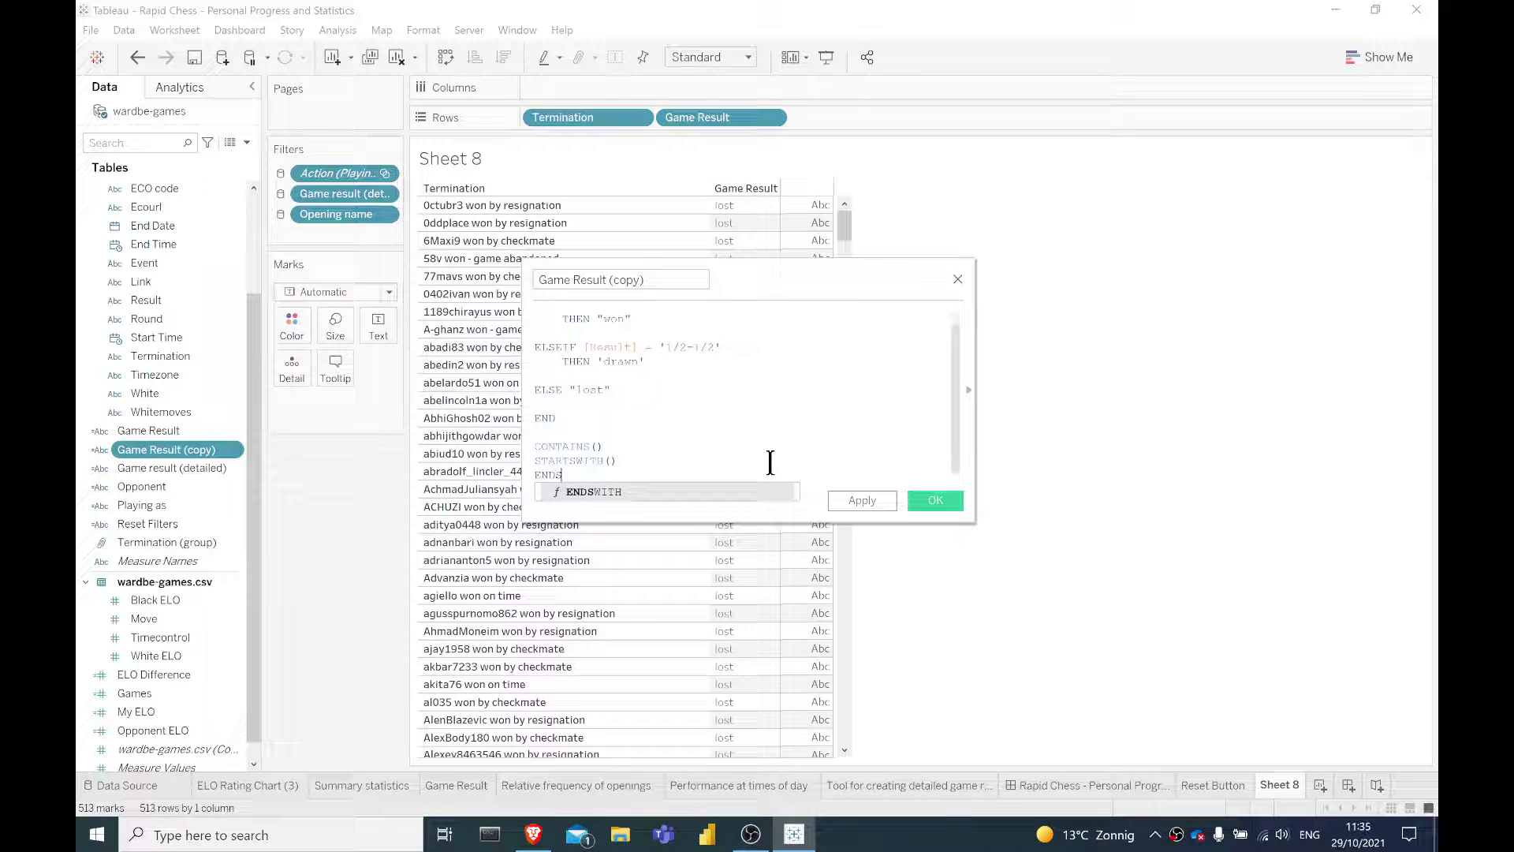
key("Return")
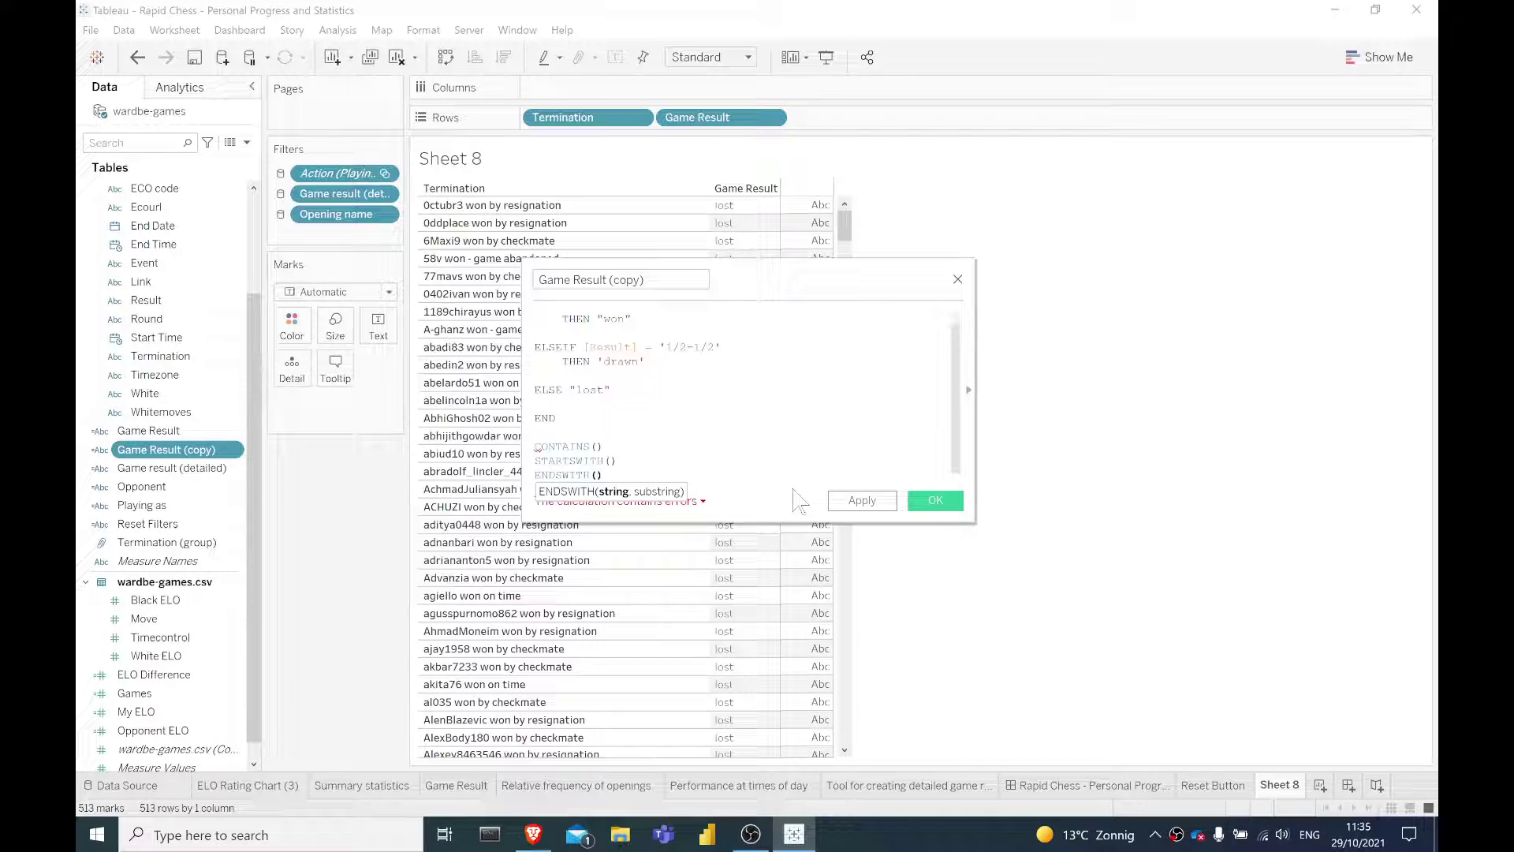
key("Left")
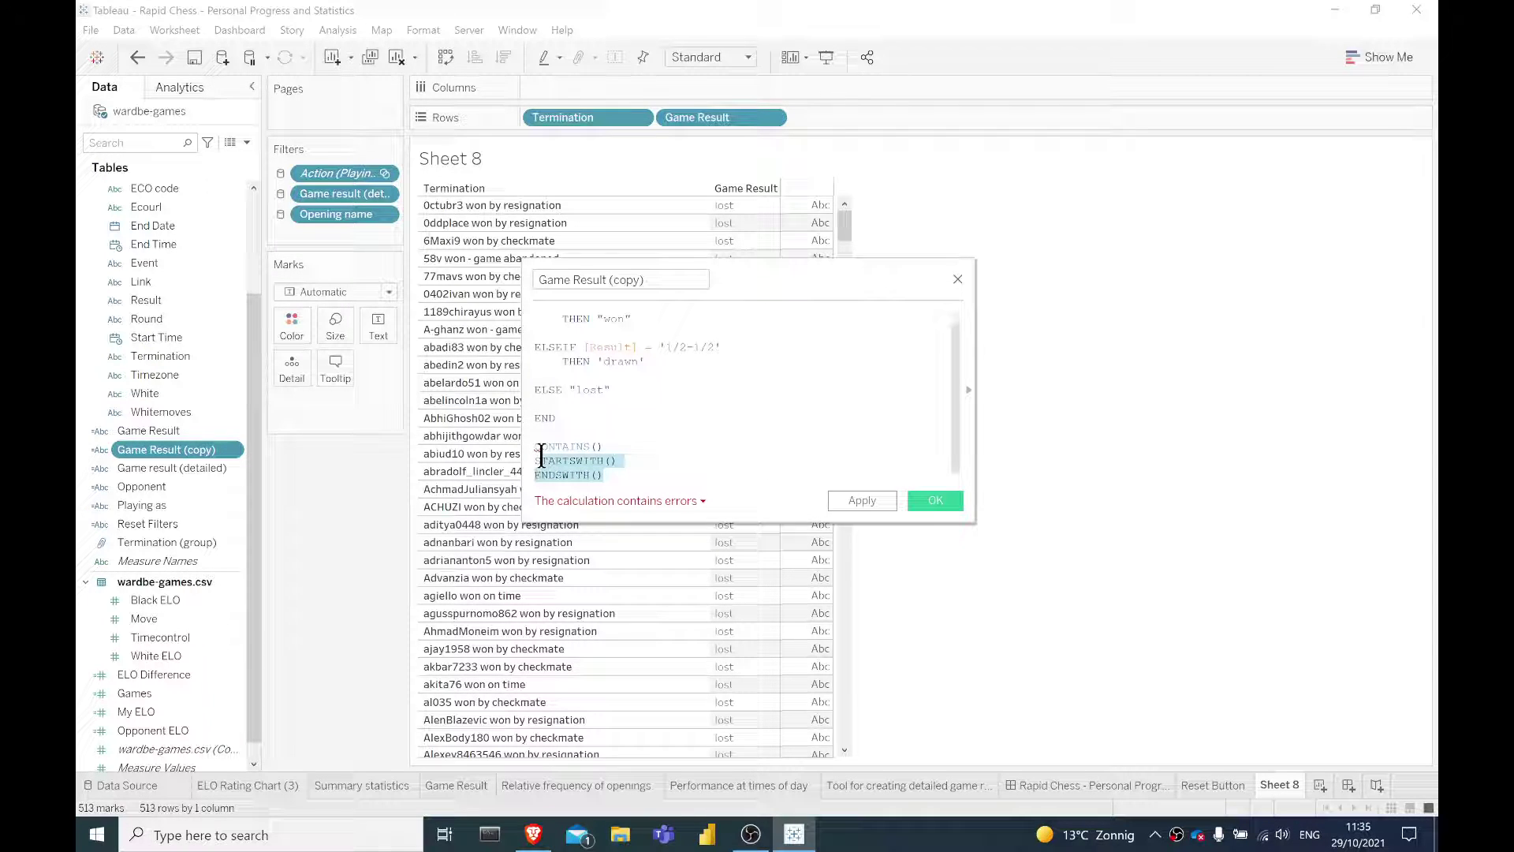
left_click_drag(541, 457, 536, 448)
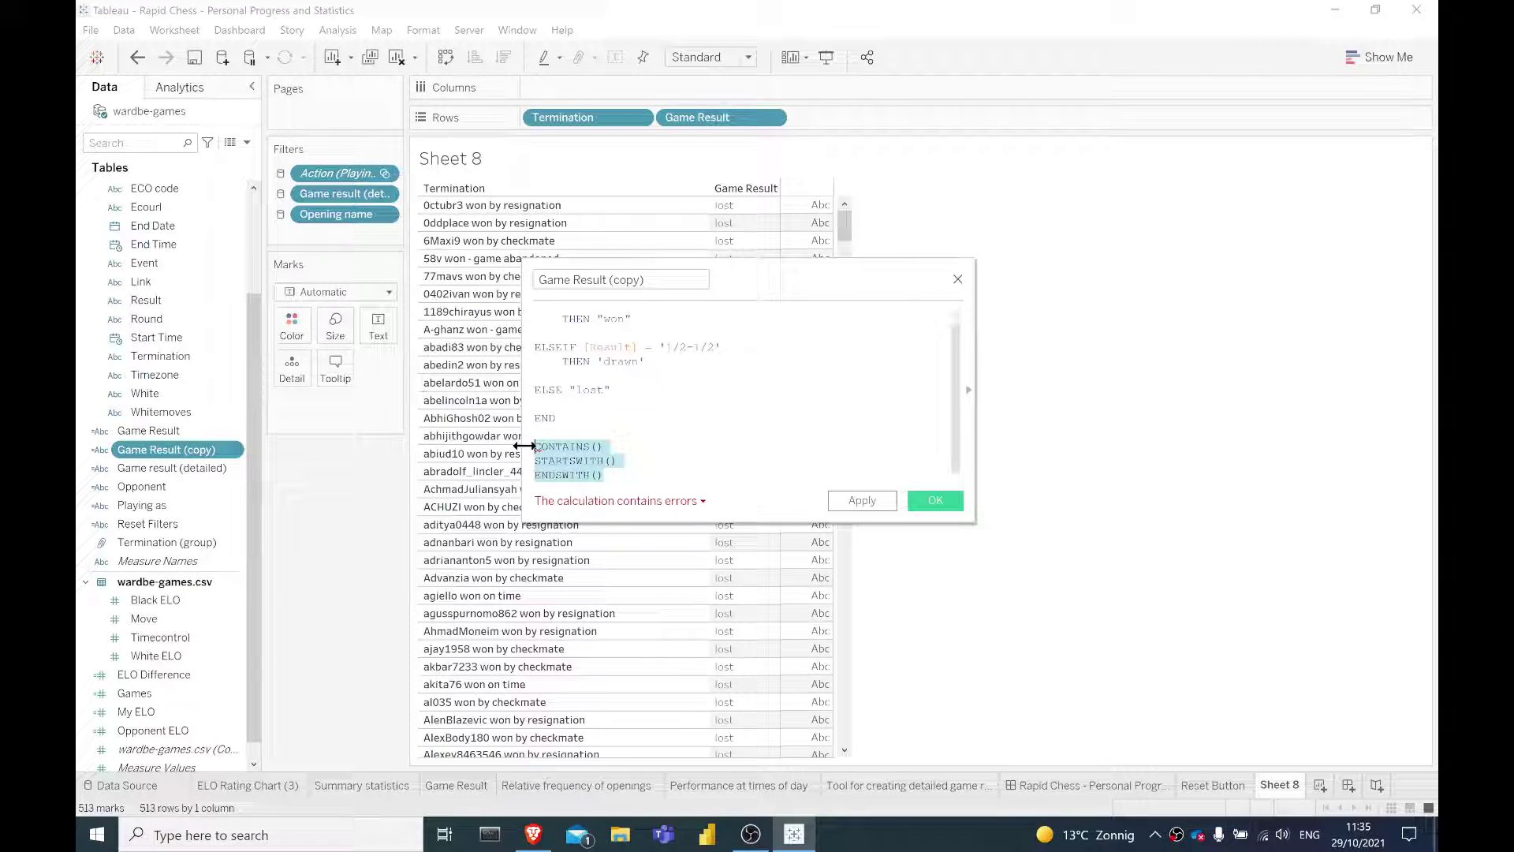
key("BackSpace")
key("BackSpace")
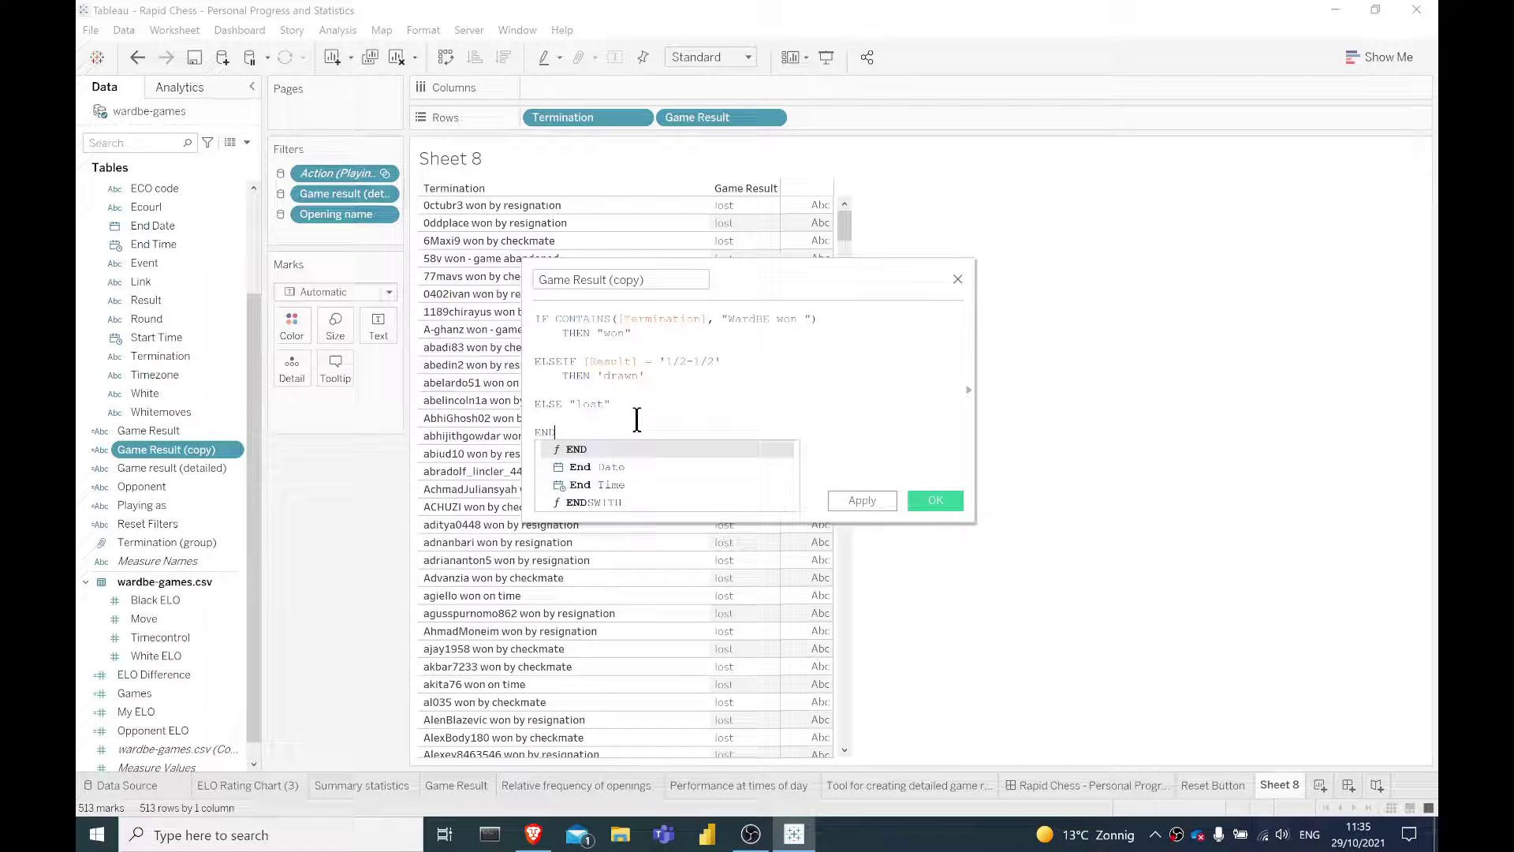
left_click_drag(616, 456, 546, 321)
left_click(629, 365)
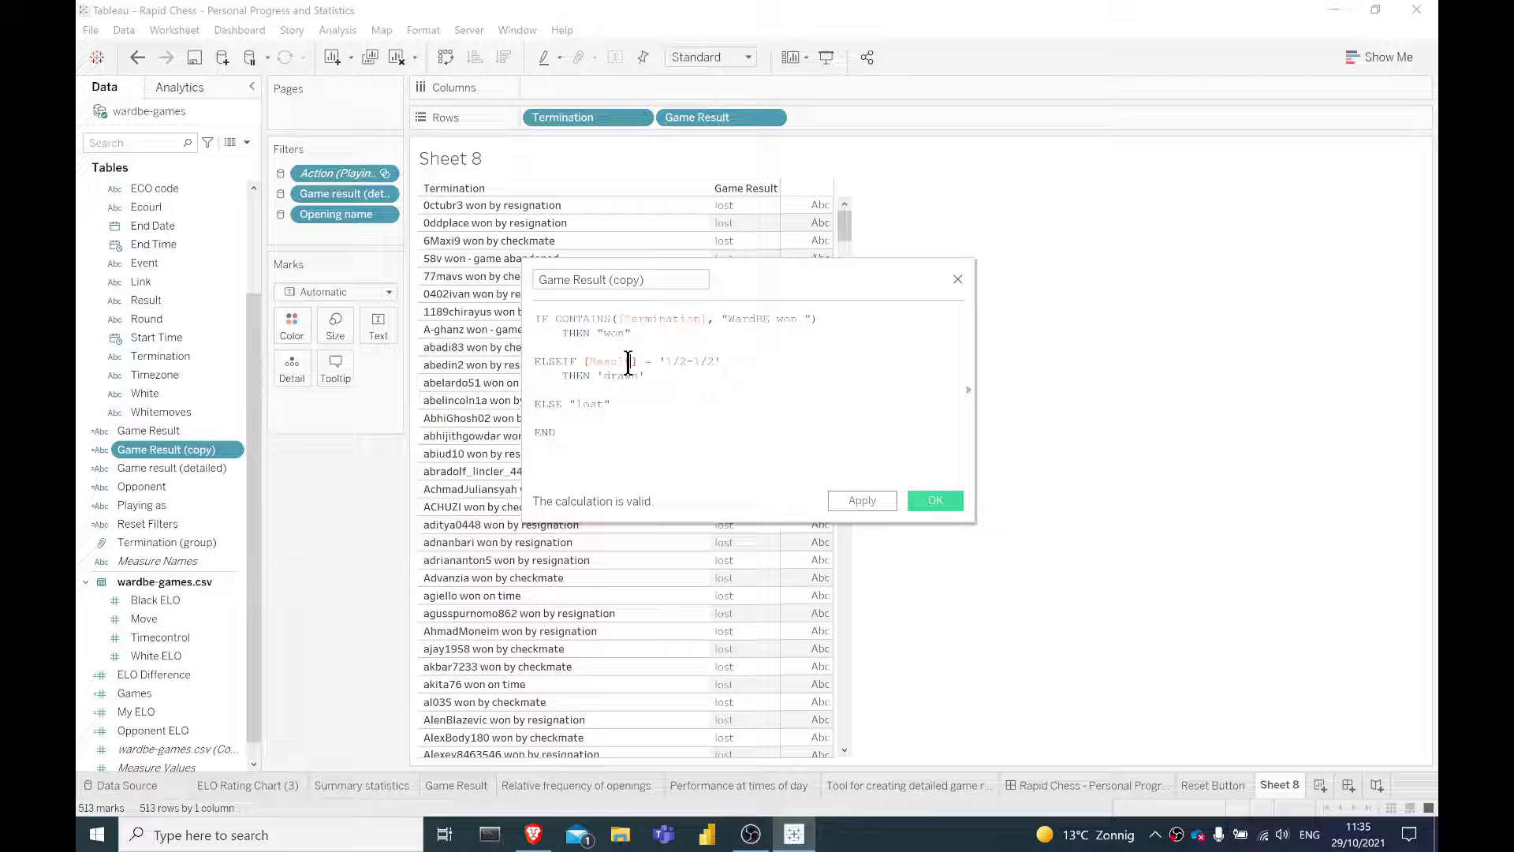
Save the calculation and add Game Result (copy) to the Sheet 8 rows
left_click(936, 500)
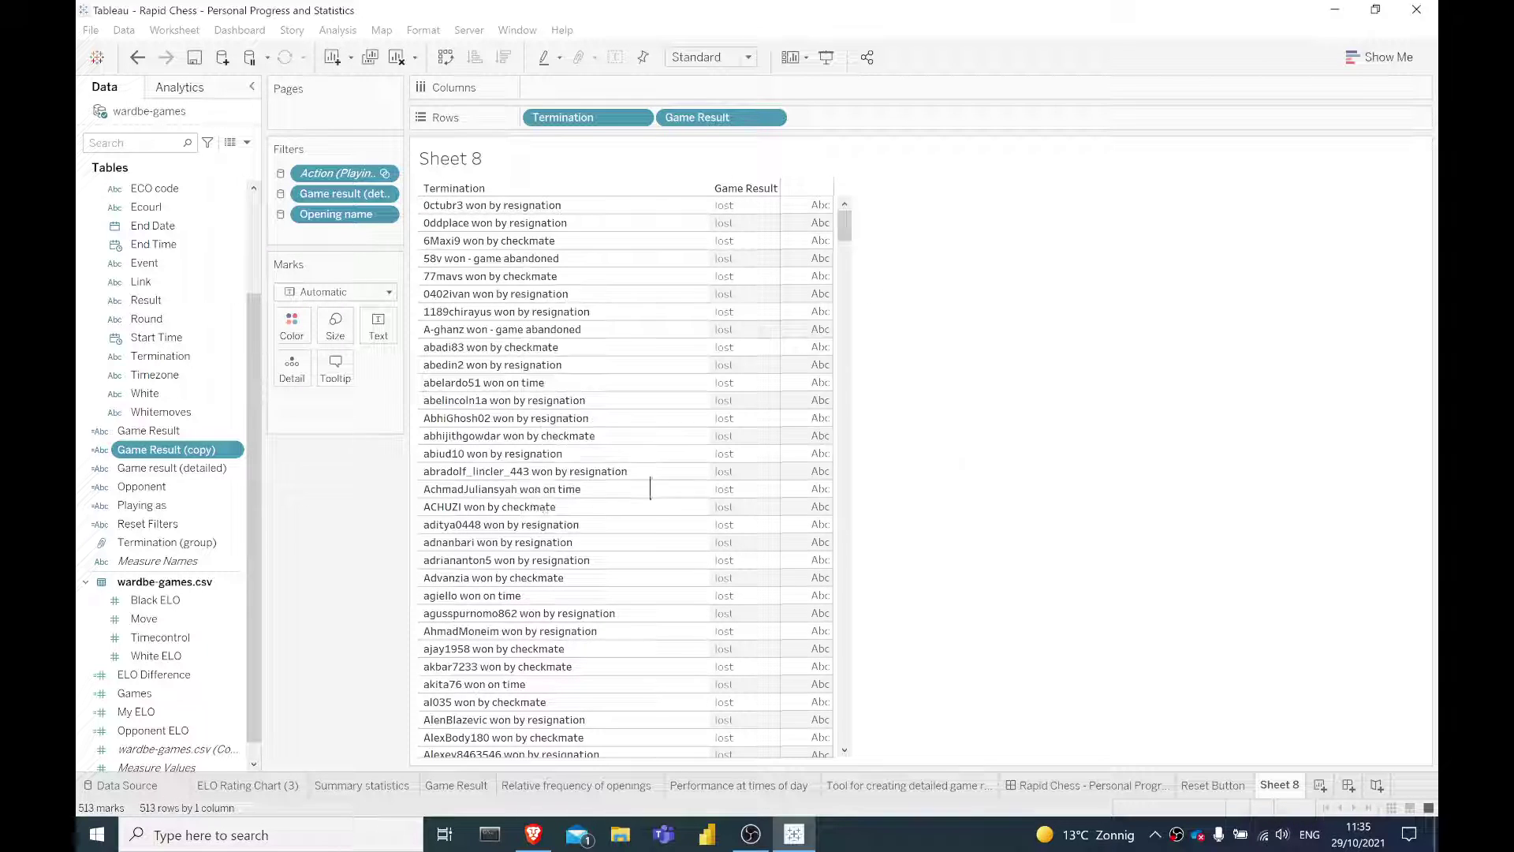
double_click(165, 448)
double_click(148, 429)
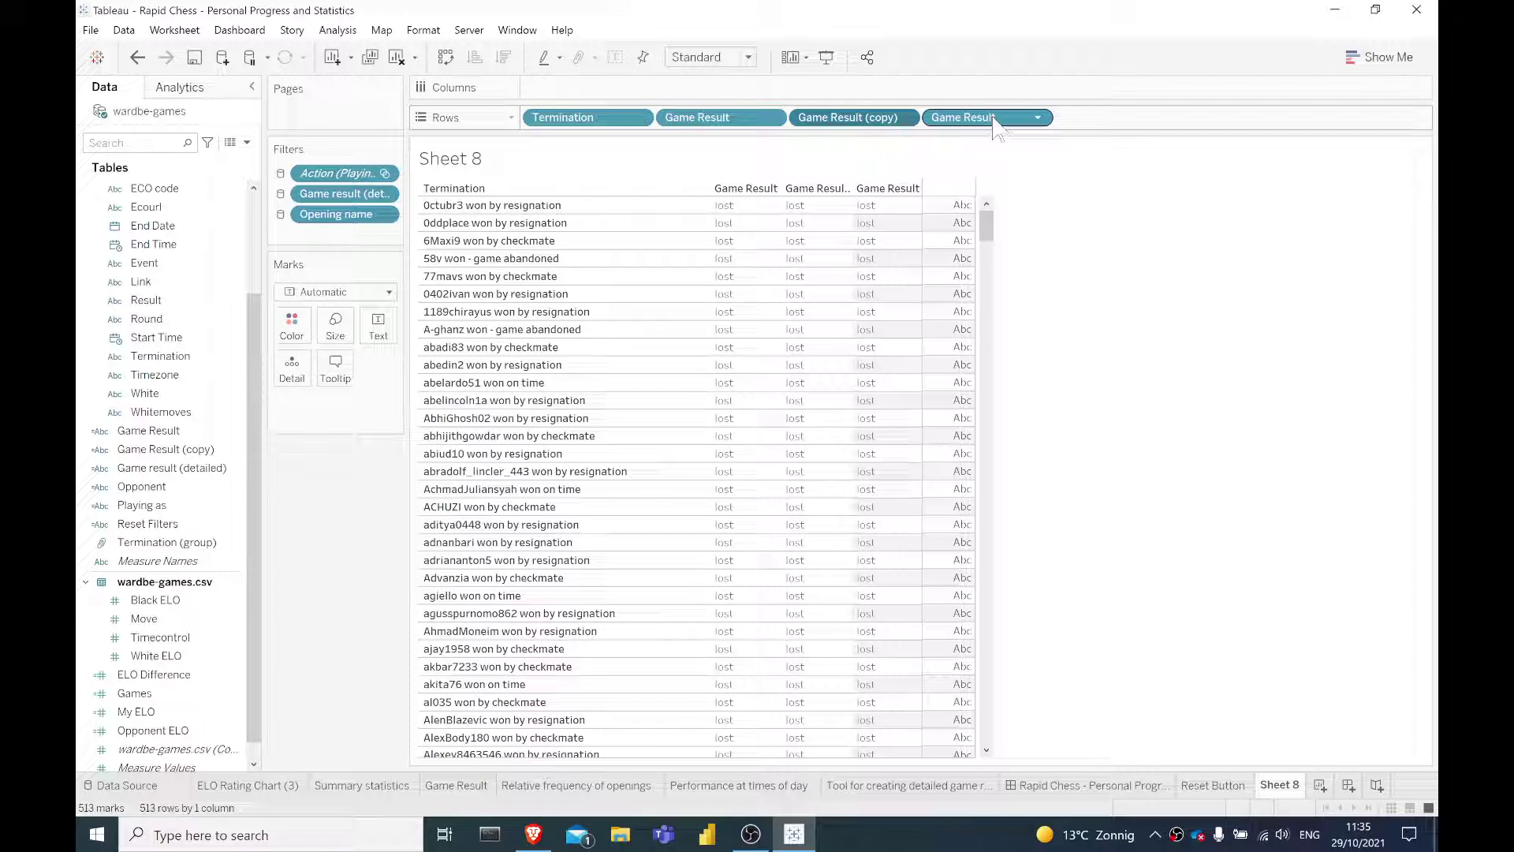
left_click_drag(995, 128, 990, 181)
Color by ad-hoc [Game Result] = [Game Result (copy)] to confirm True, then remove the test pills
double_click(990, 119)
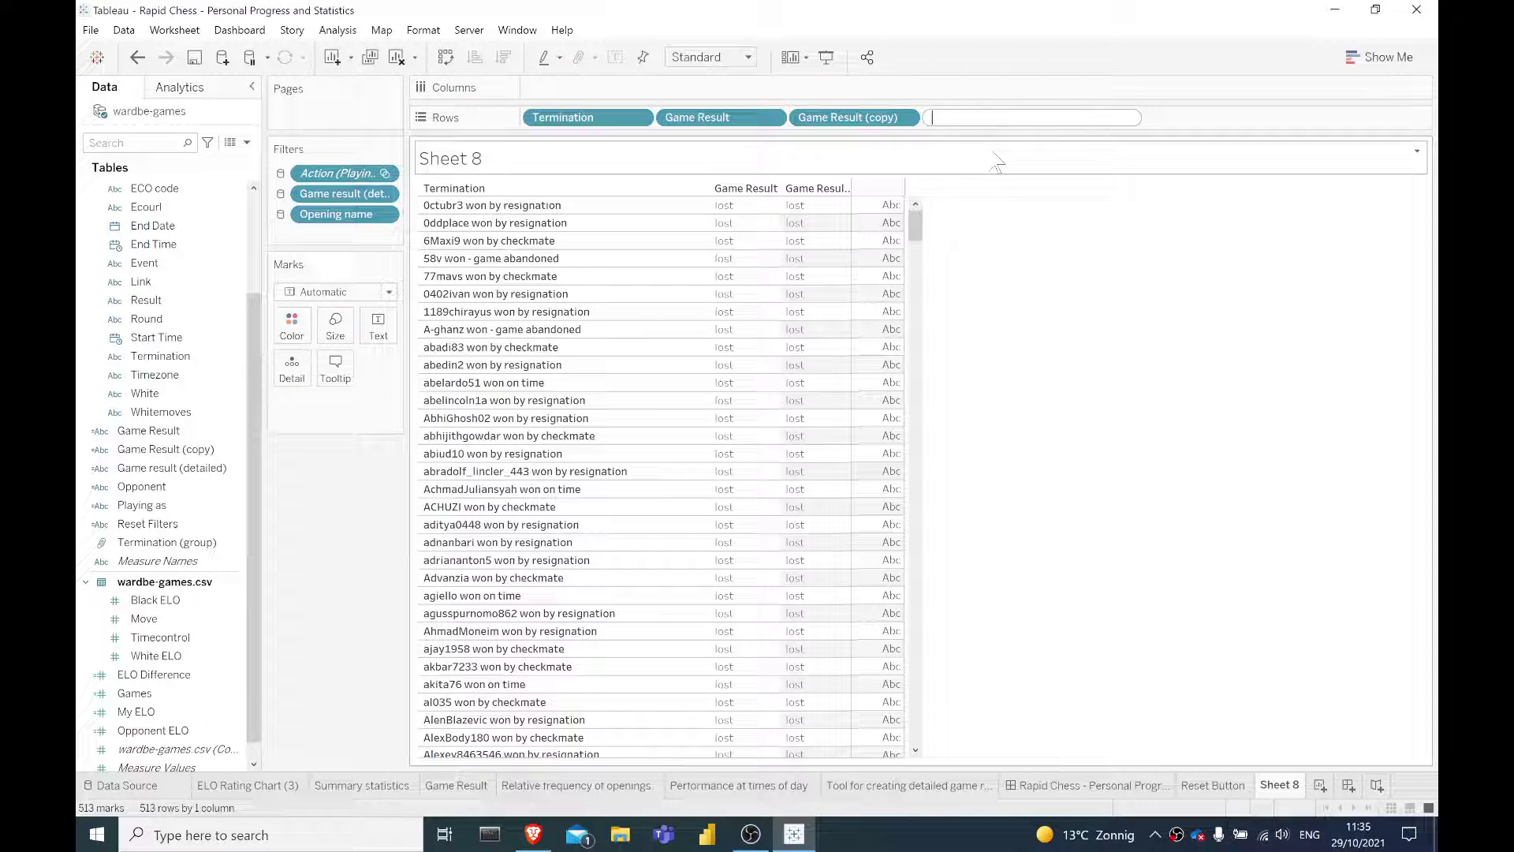
type("game")
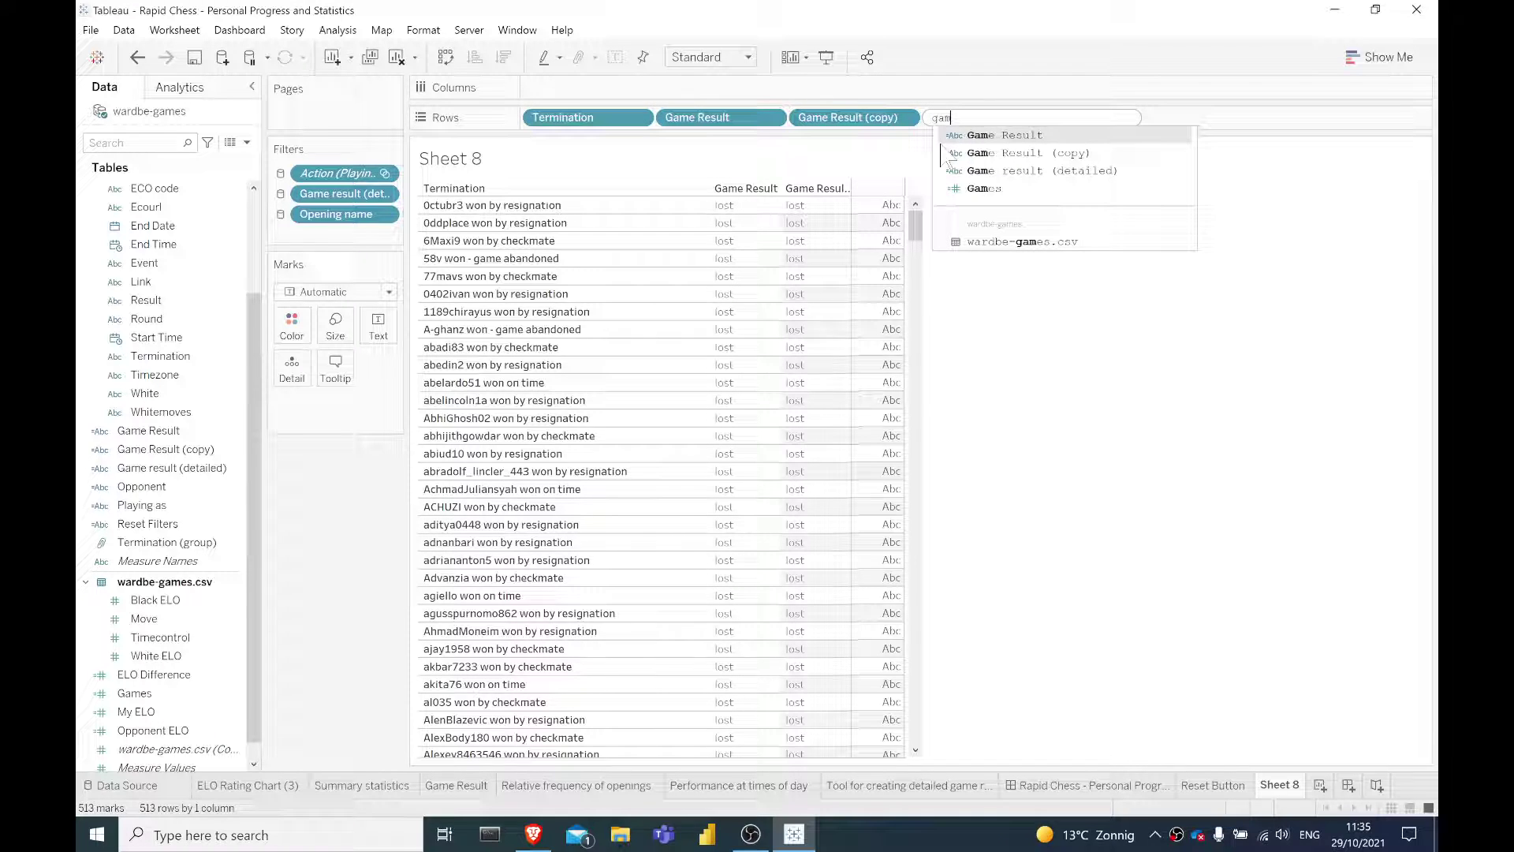
key("Return")
type("= ")
type("game")
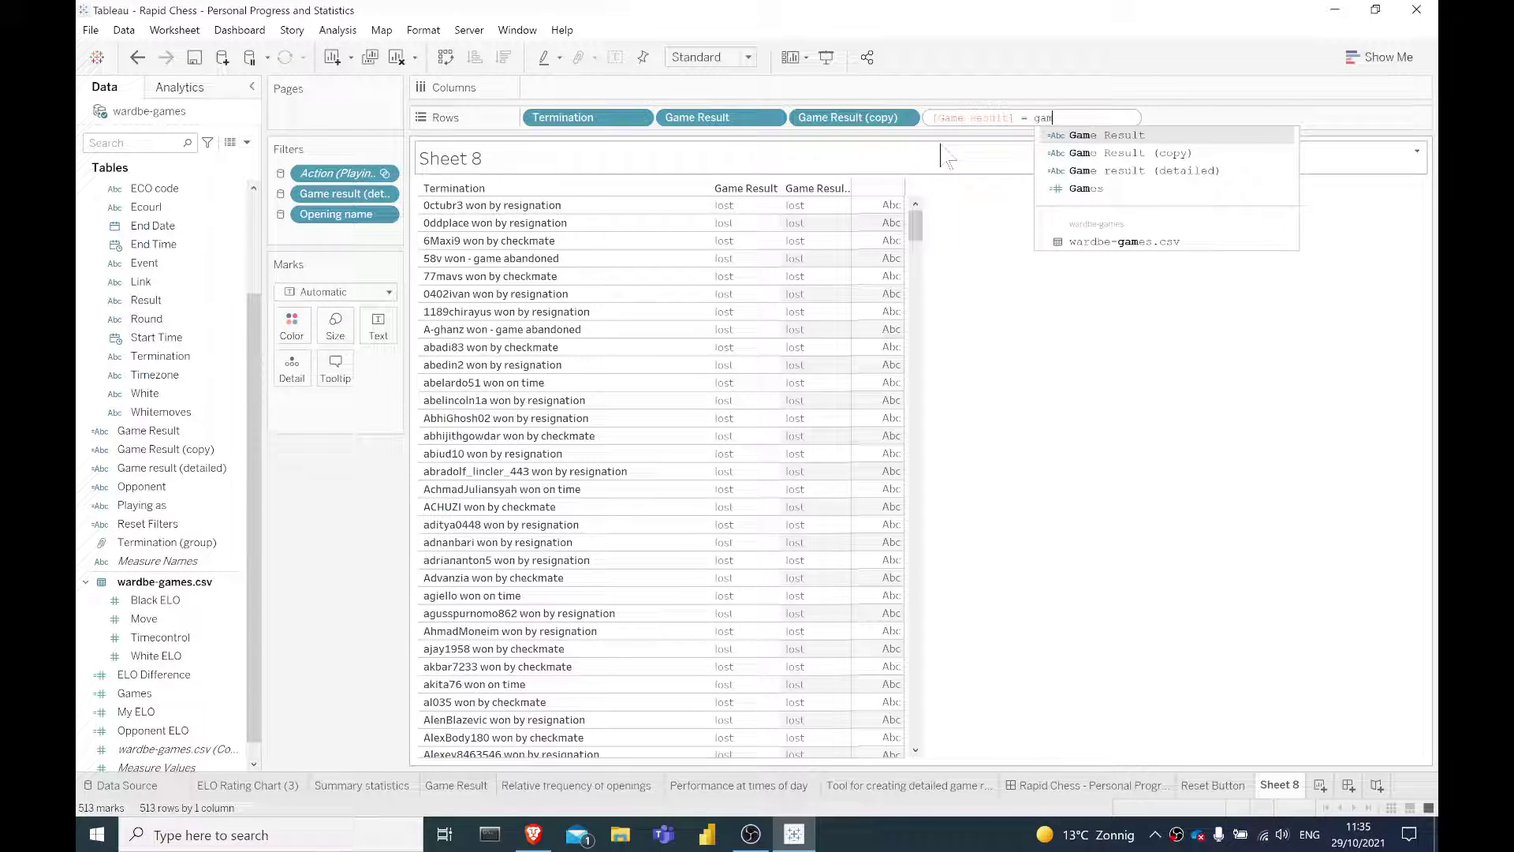
key("Down")
key("Return")
key("Return")
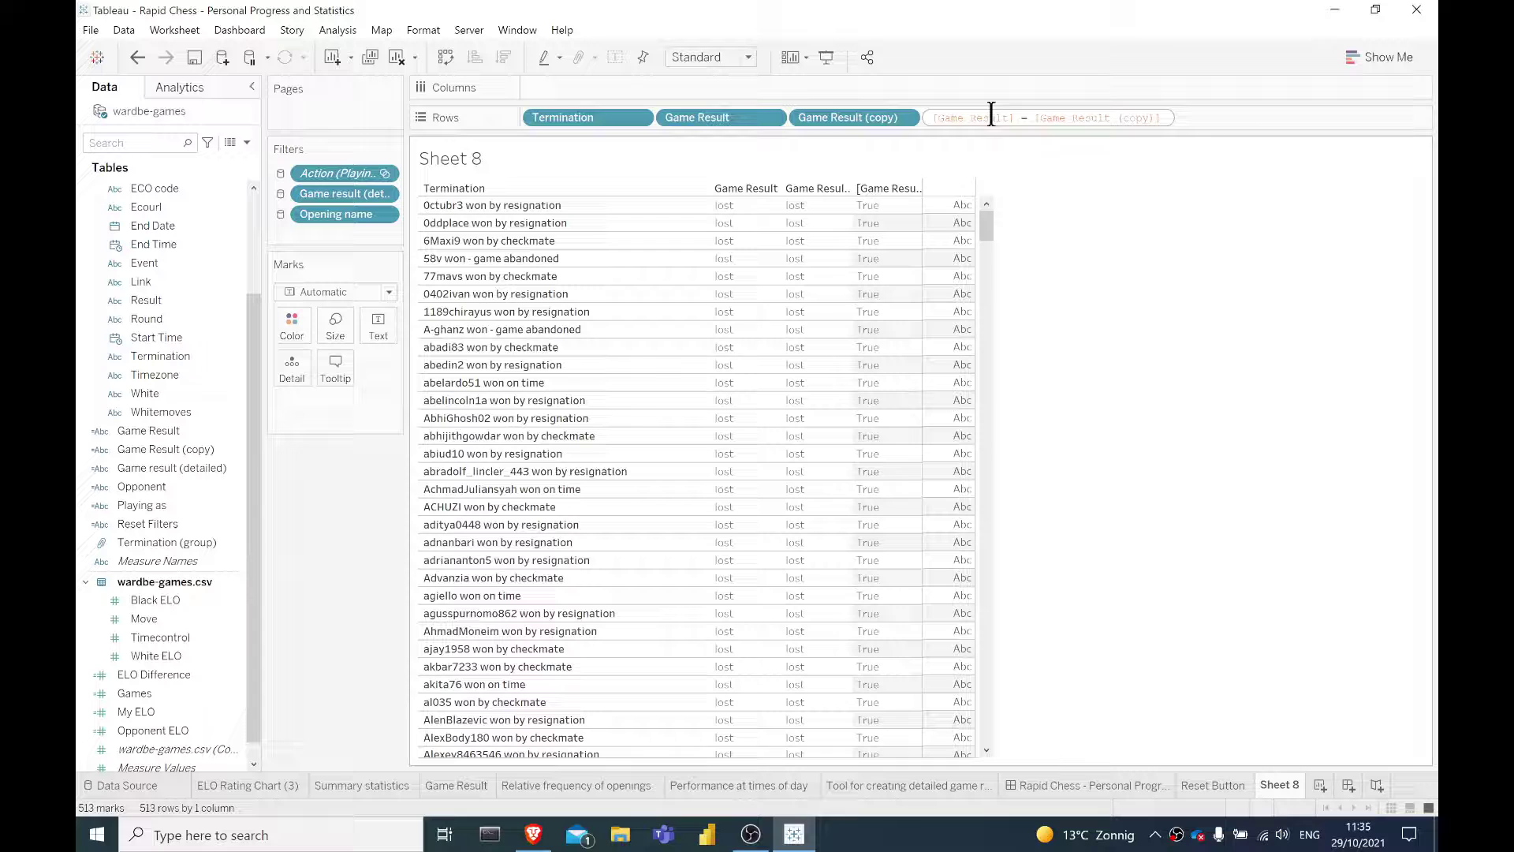
left_click_drag(985, 117, 290, 331)
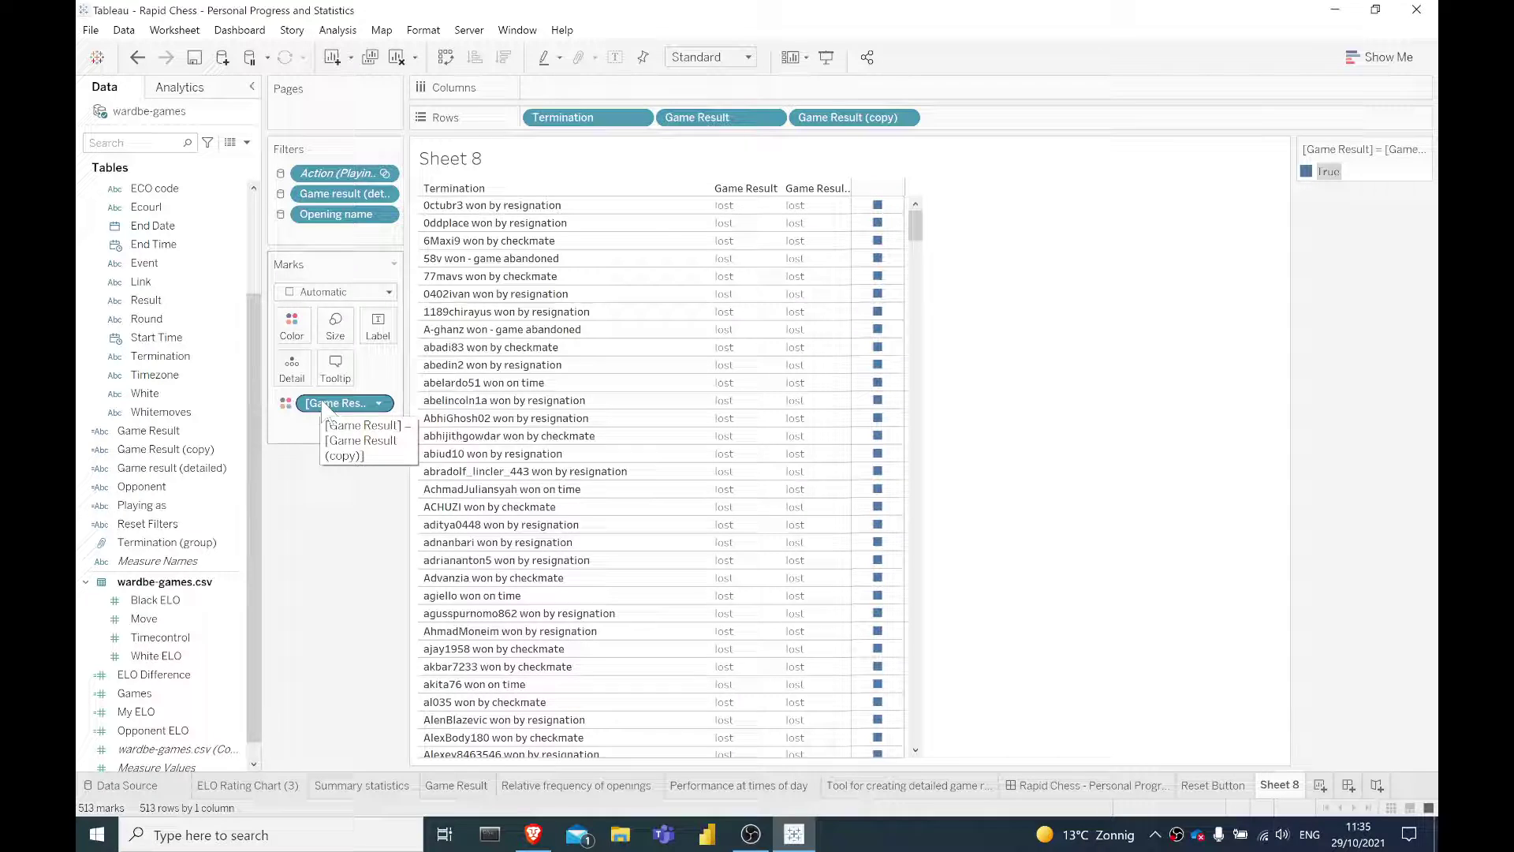
left_click_drag(329, 408, 407, 527)
left_click_drag(698, 117, 365, 821)
On the Rapid Chess dashboard, move Summary statistics to the left edge and narrow its column
left_click(1088, 785)
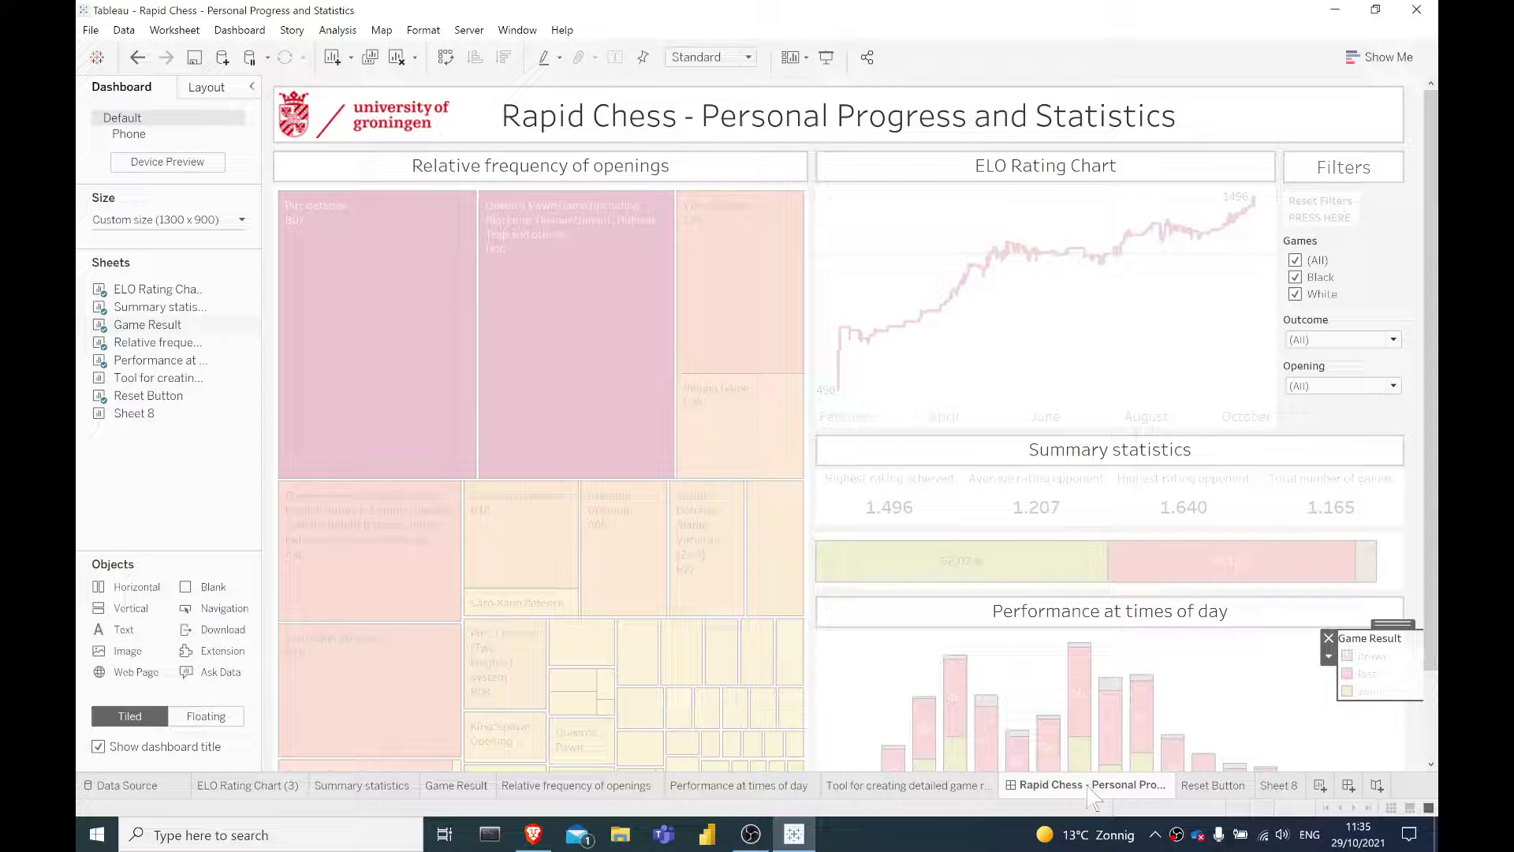
left_click(1060, 453)
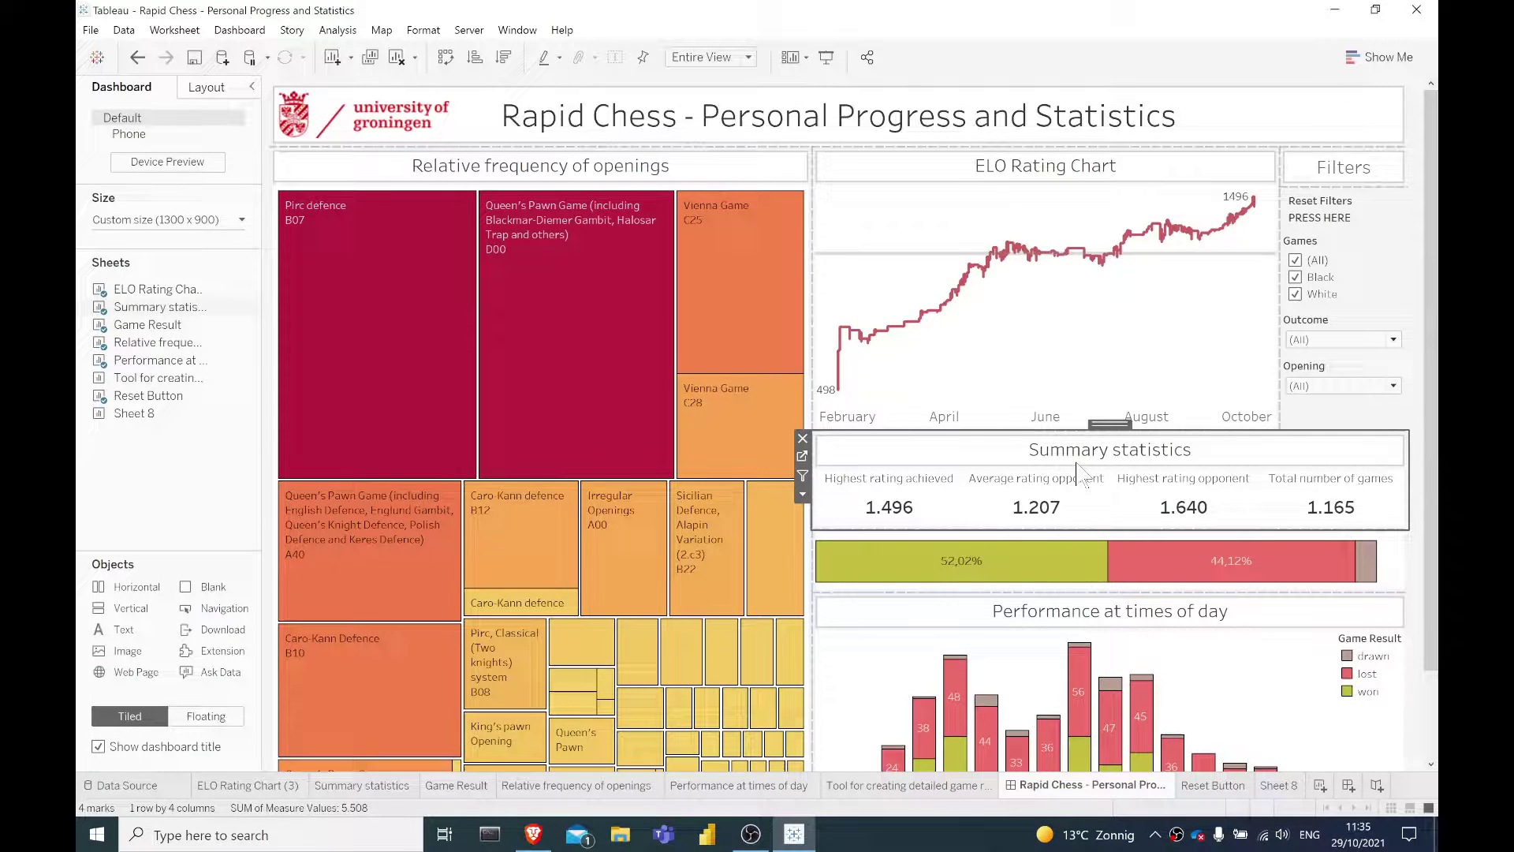
left_click(920, 516)
left_click(921, 516)
left_click(1048, 511)
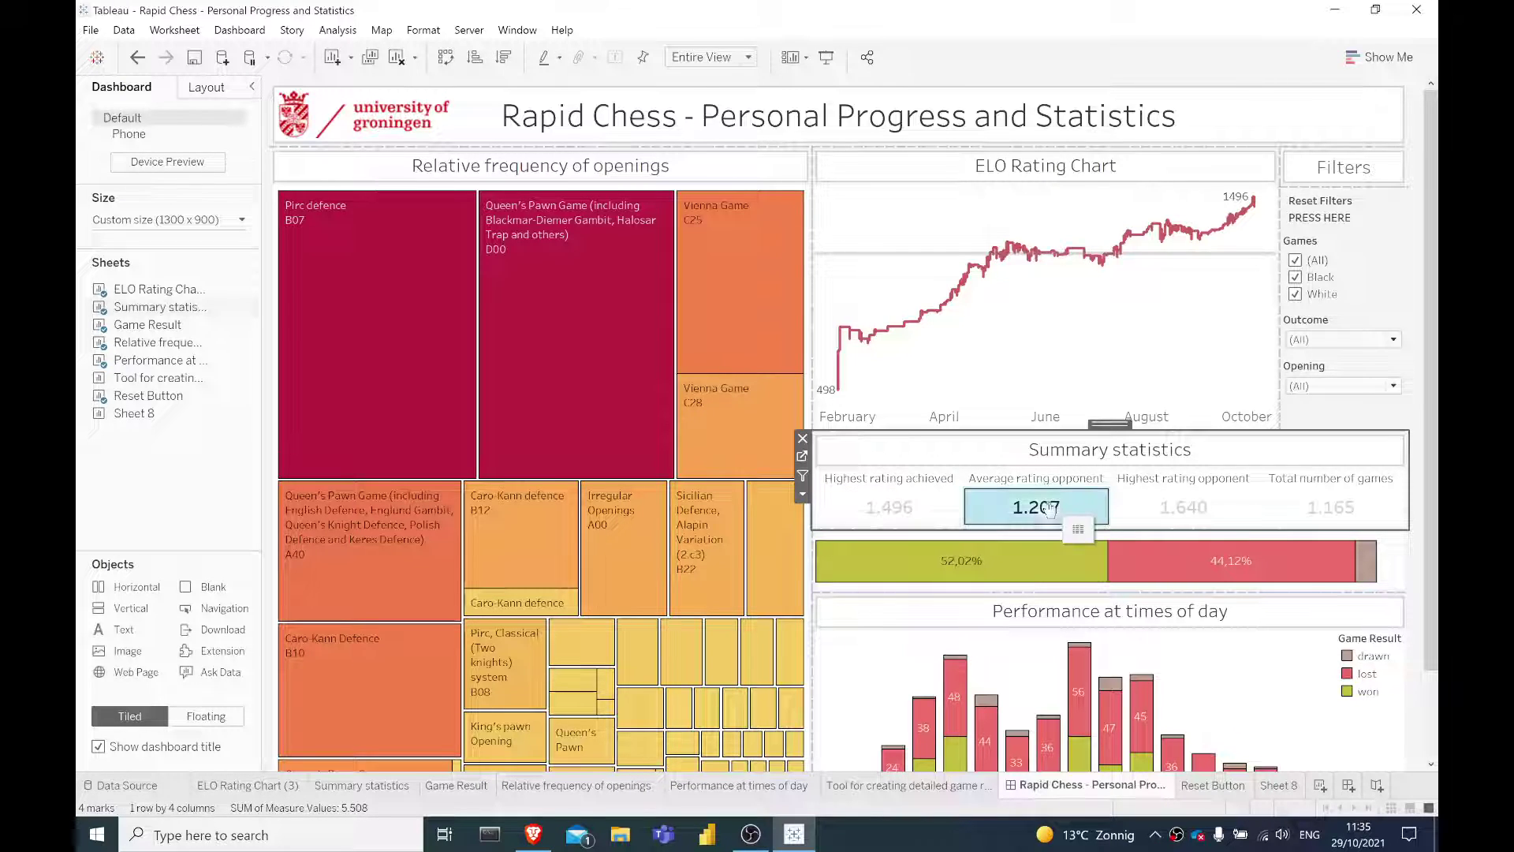
left_click(1209, 518)
left_click(1331, 509)
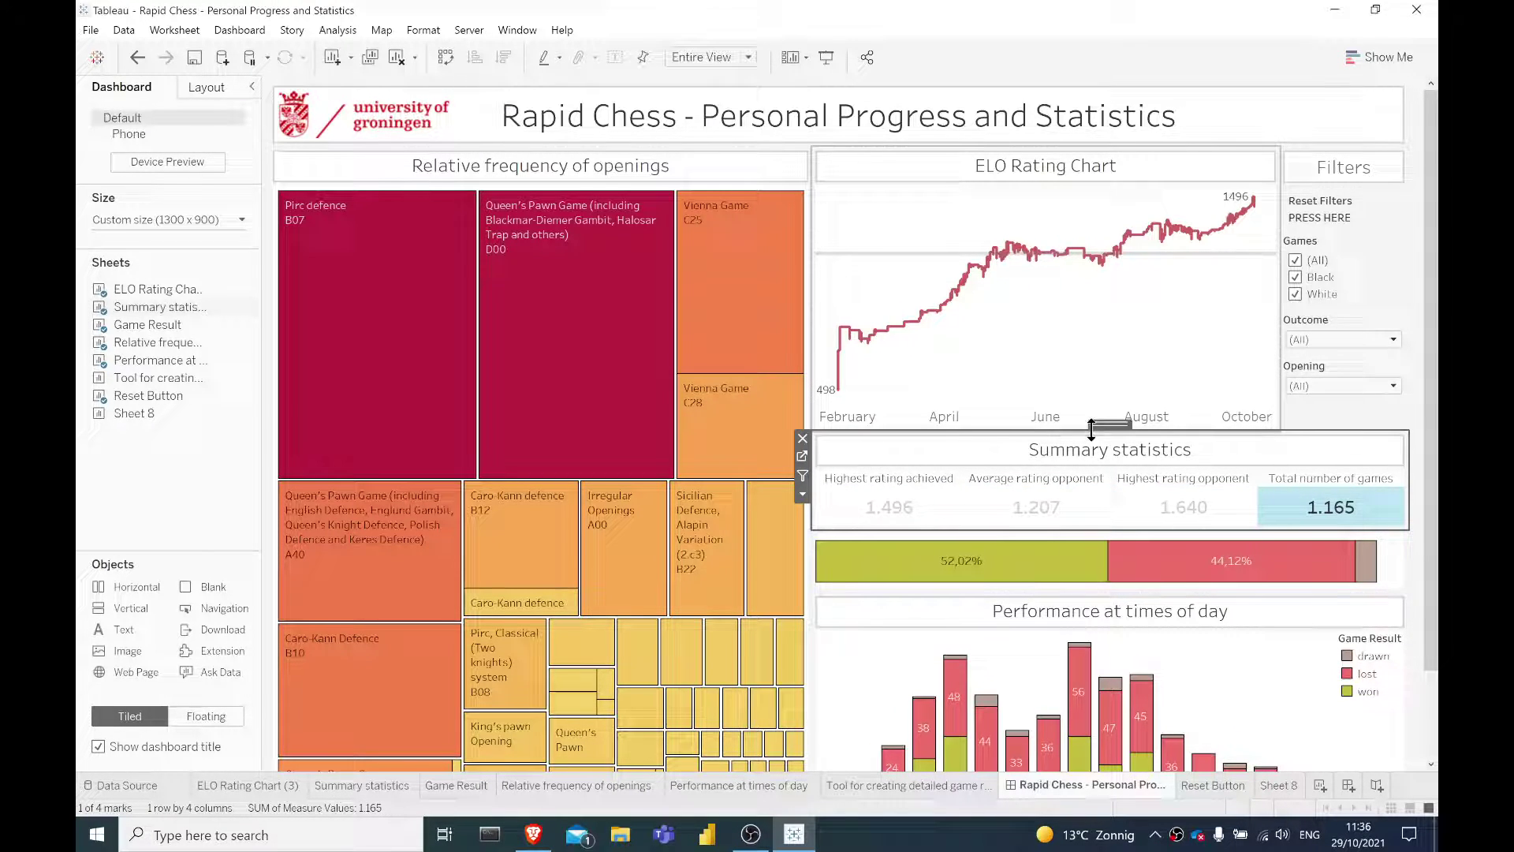
mouse_move(1108, 426)
left_mouse_down()
mouse_move(912, 186)
mouse_move(804, 155)
mouse_move(829, 155)
mouse_move(473, 260)
mouse_move(274, 385)
left_mouse_up()
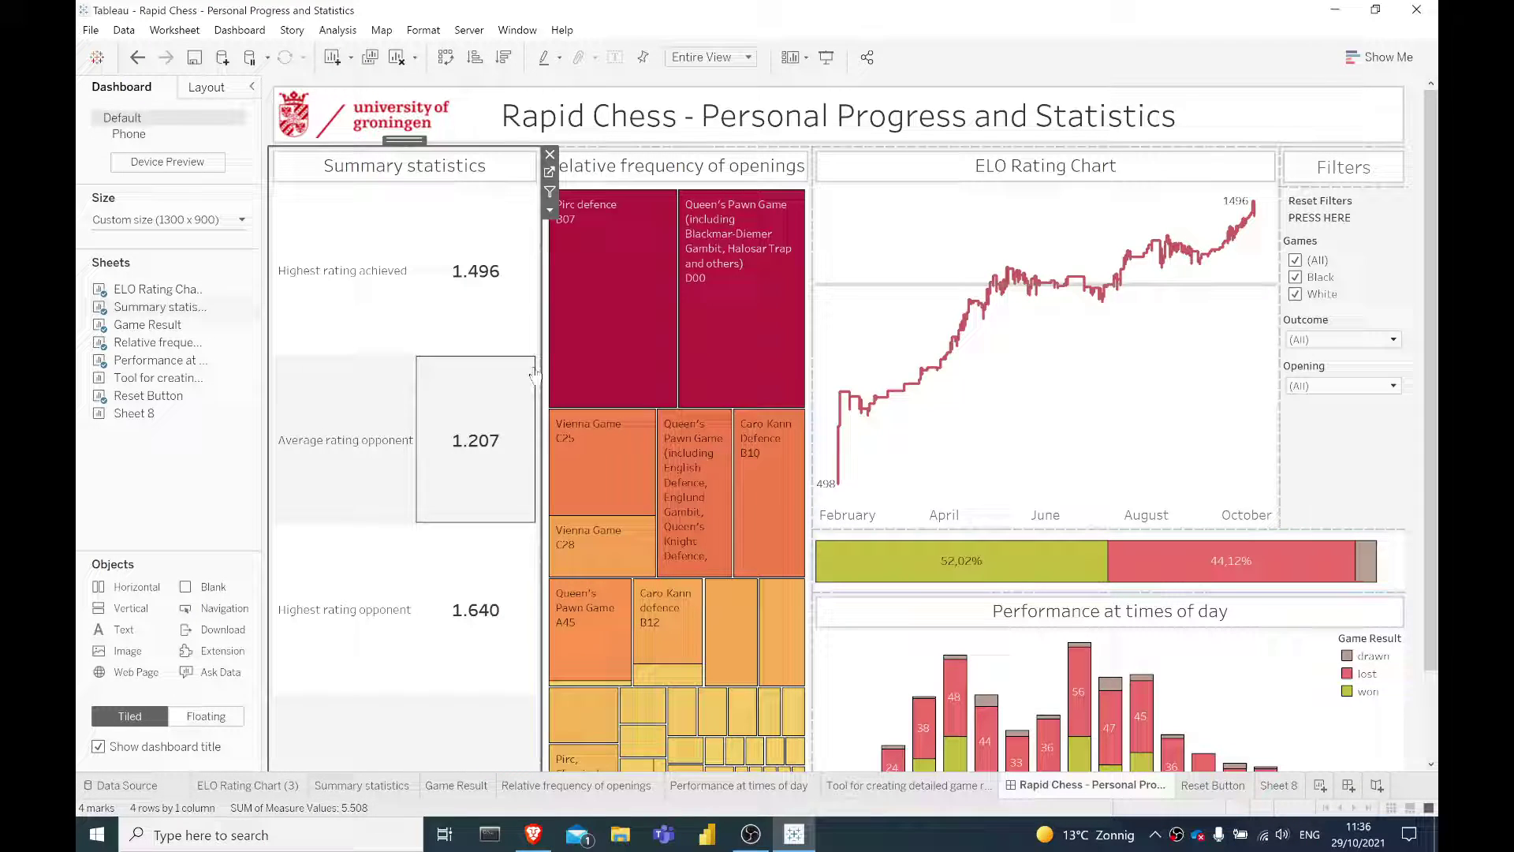
left_click_drag(548, 369, 499, 369)
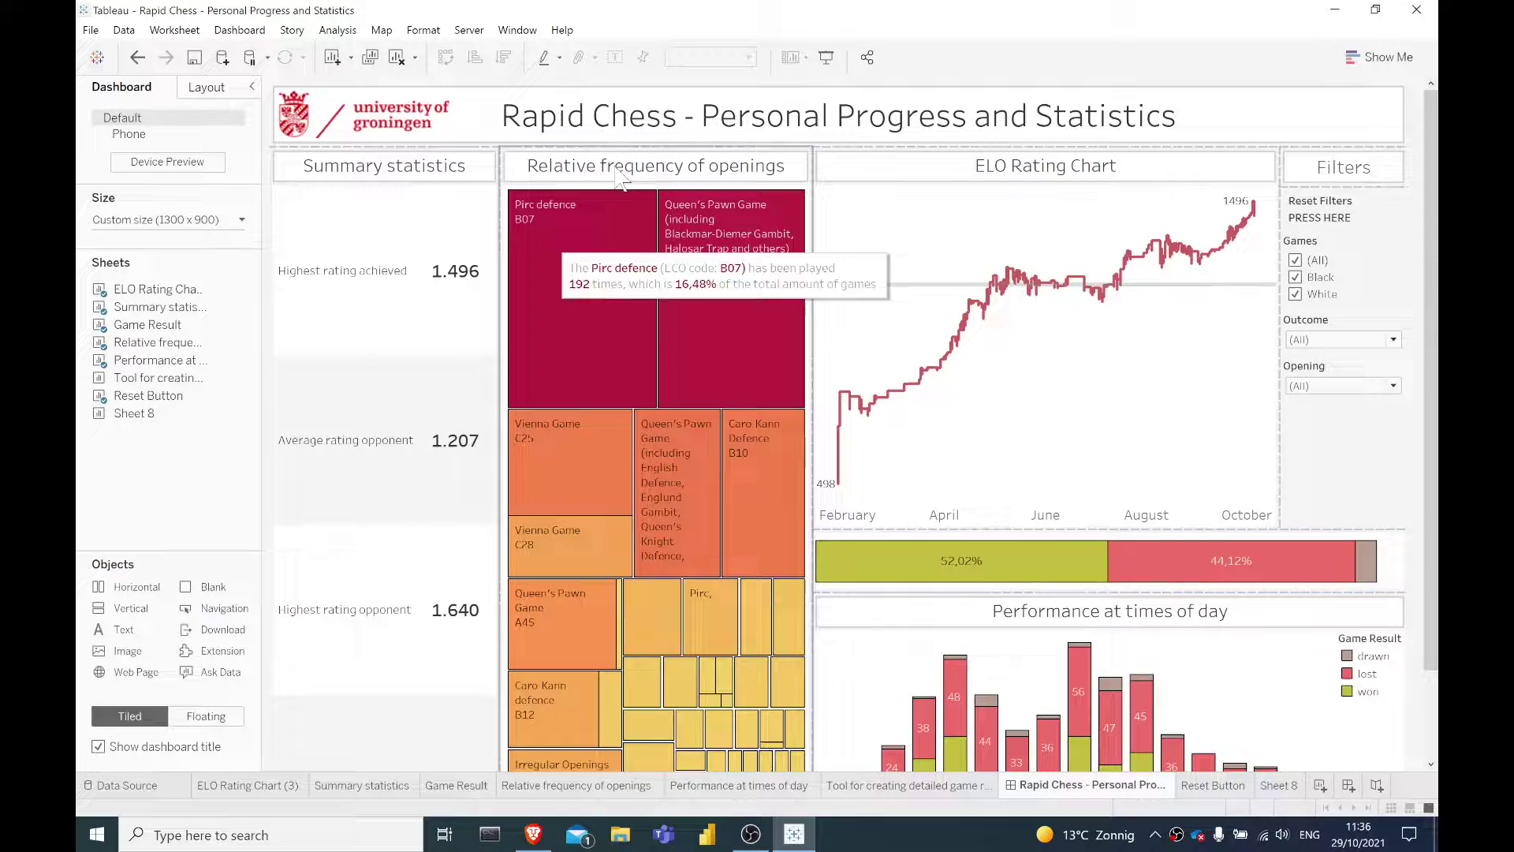
Go to the Summary statistics worksheet from the dashboard panel
left_click(406, 270)
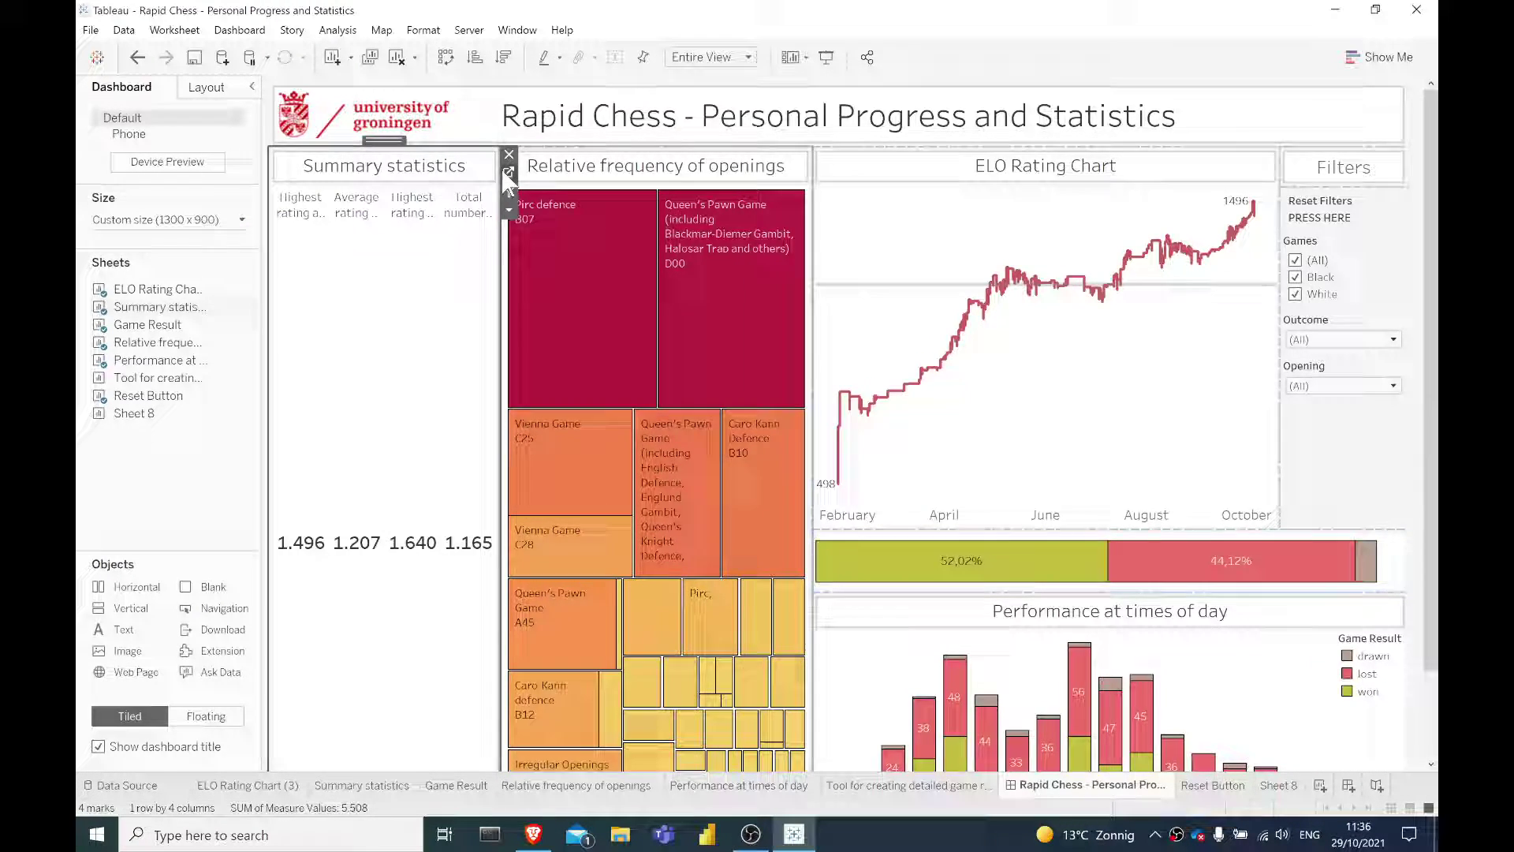
left_click(508, 172)
left_click(749, 385)
left_click(787, 302)
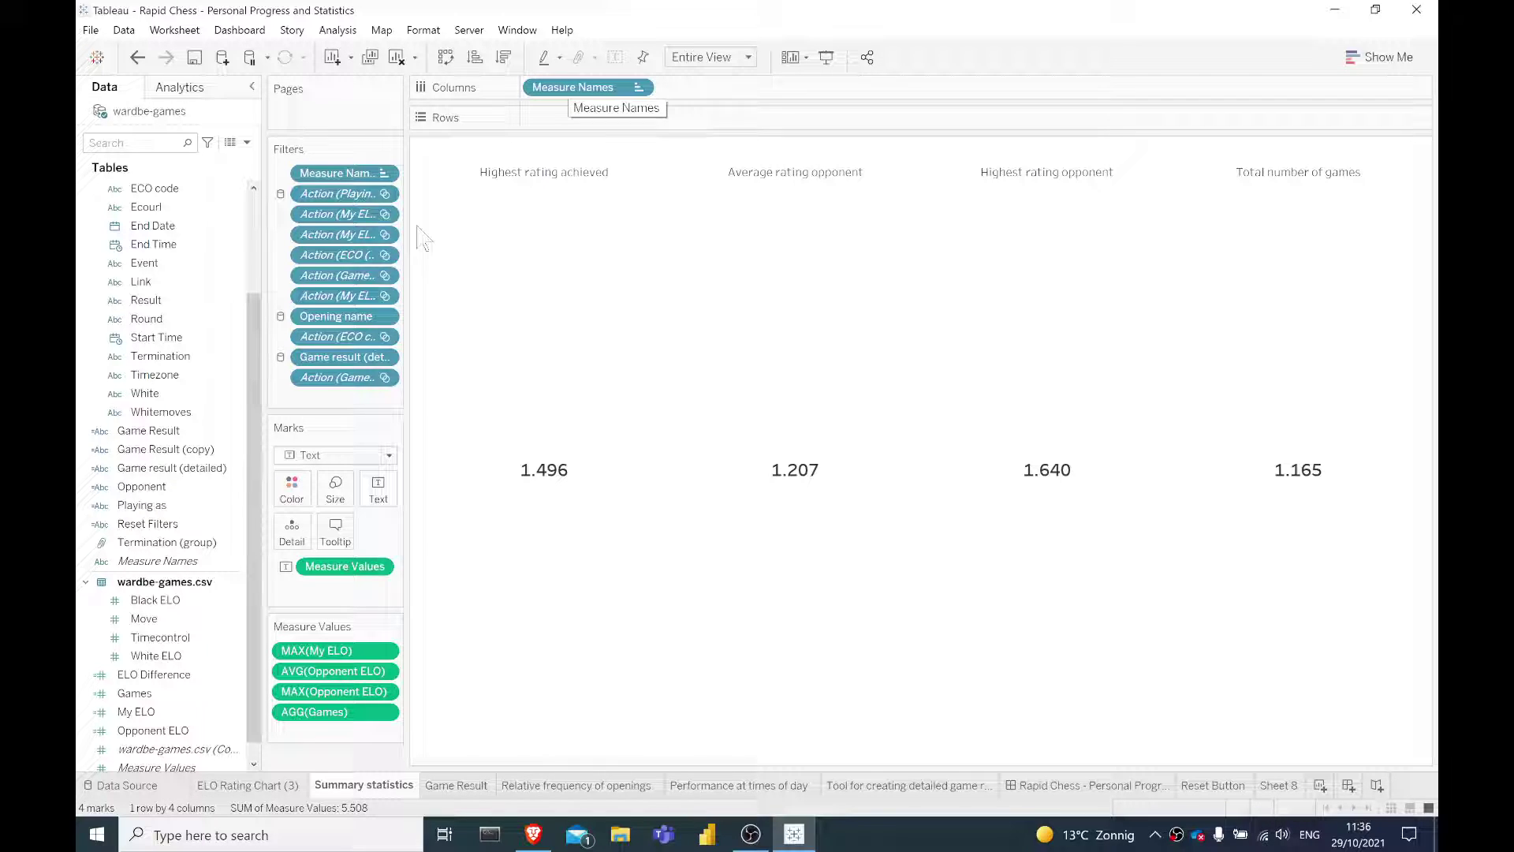
Drop Measure Names on Text so each summary number is labelled with its measure name
scroll(166, 545, "up", 2)
scroll(170, 568, "down", 2)
left_click_drag(158, 542, 384, 496)
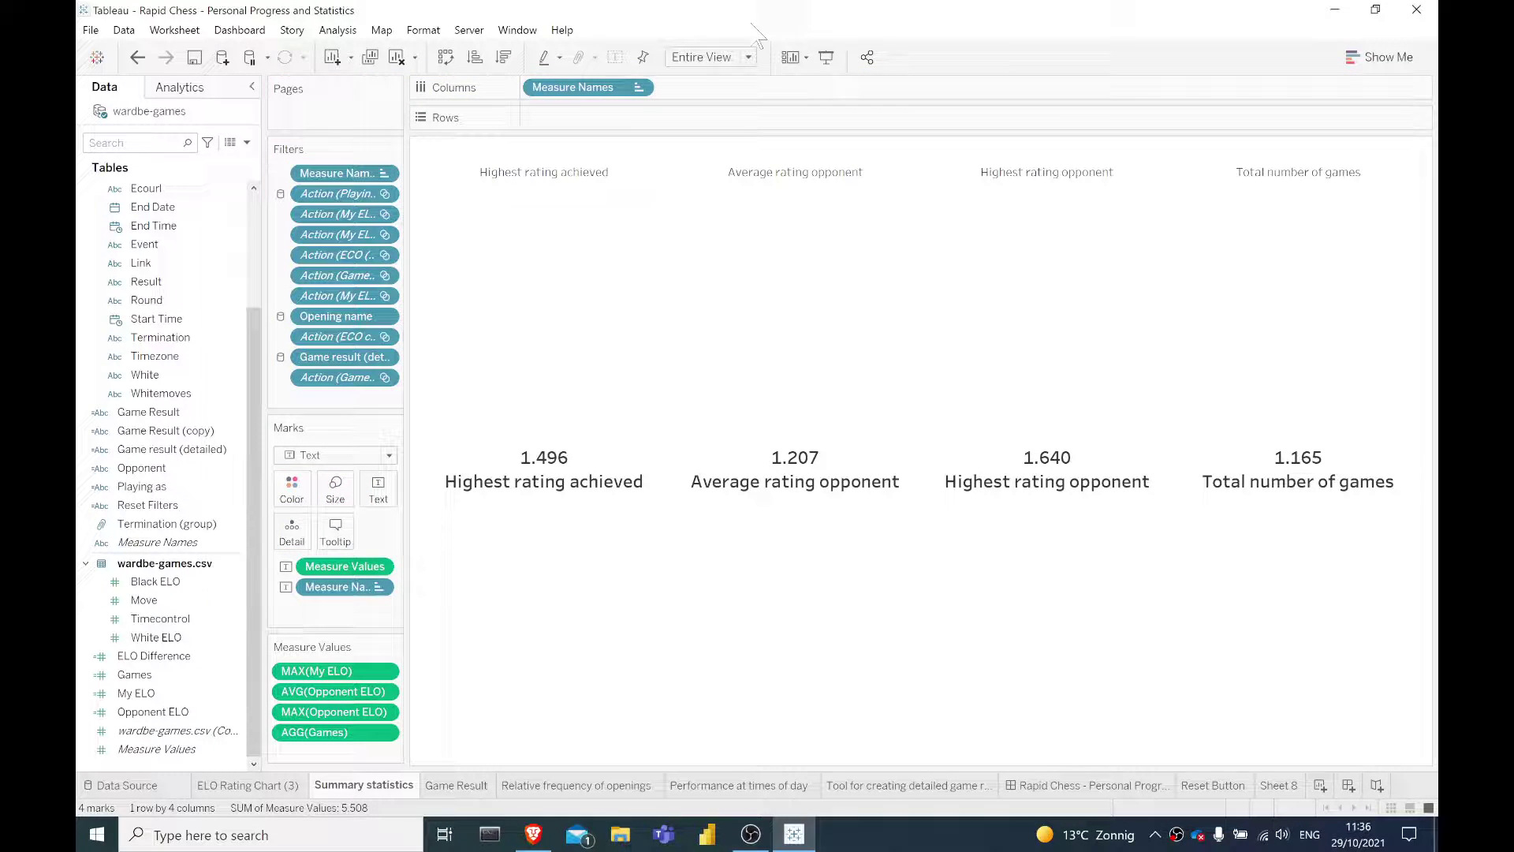
left_click_drag(572, 88, 556, 193)
Turn off Show Header for Measure Names to hide the column headers
right_click(556, 193)
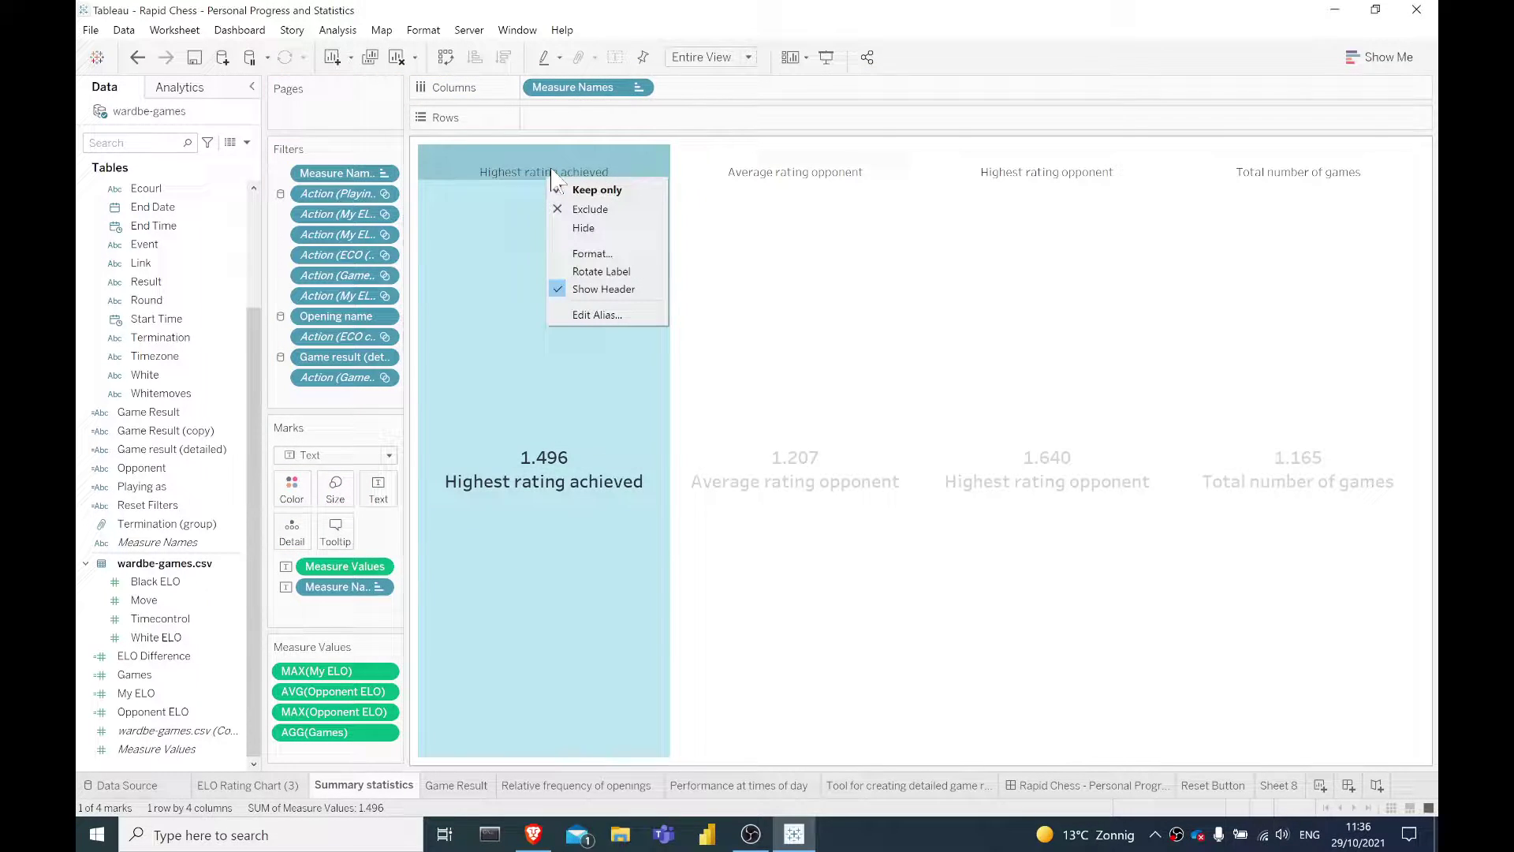
left_click(580, 251)
left_click(229, 198)
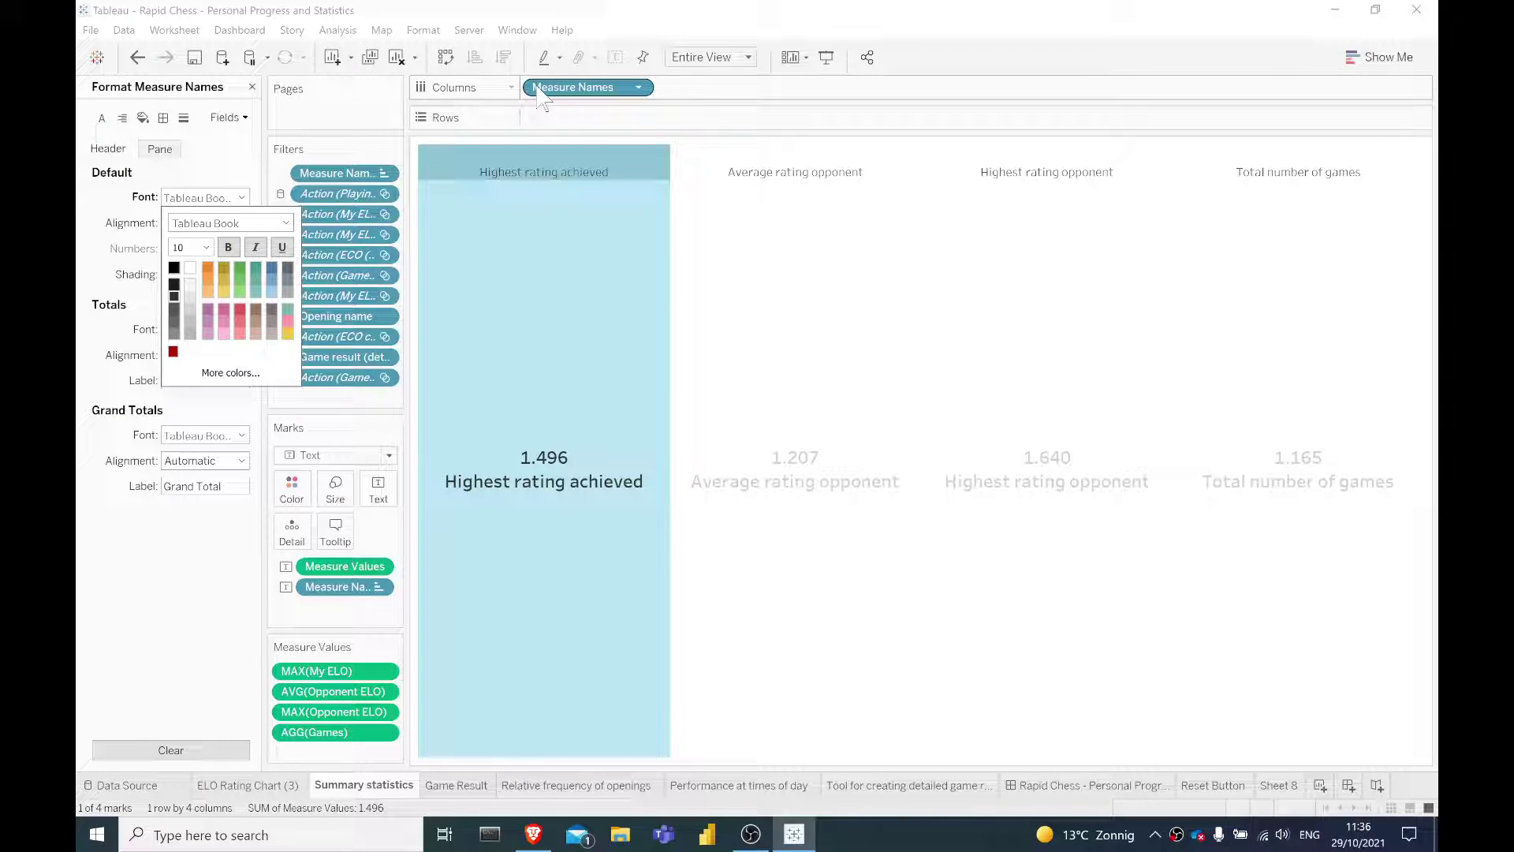
left_click(571, 88)
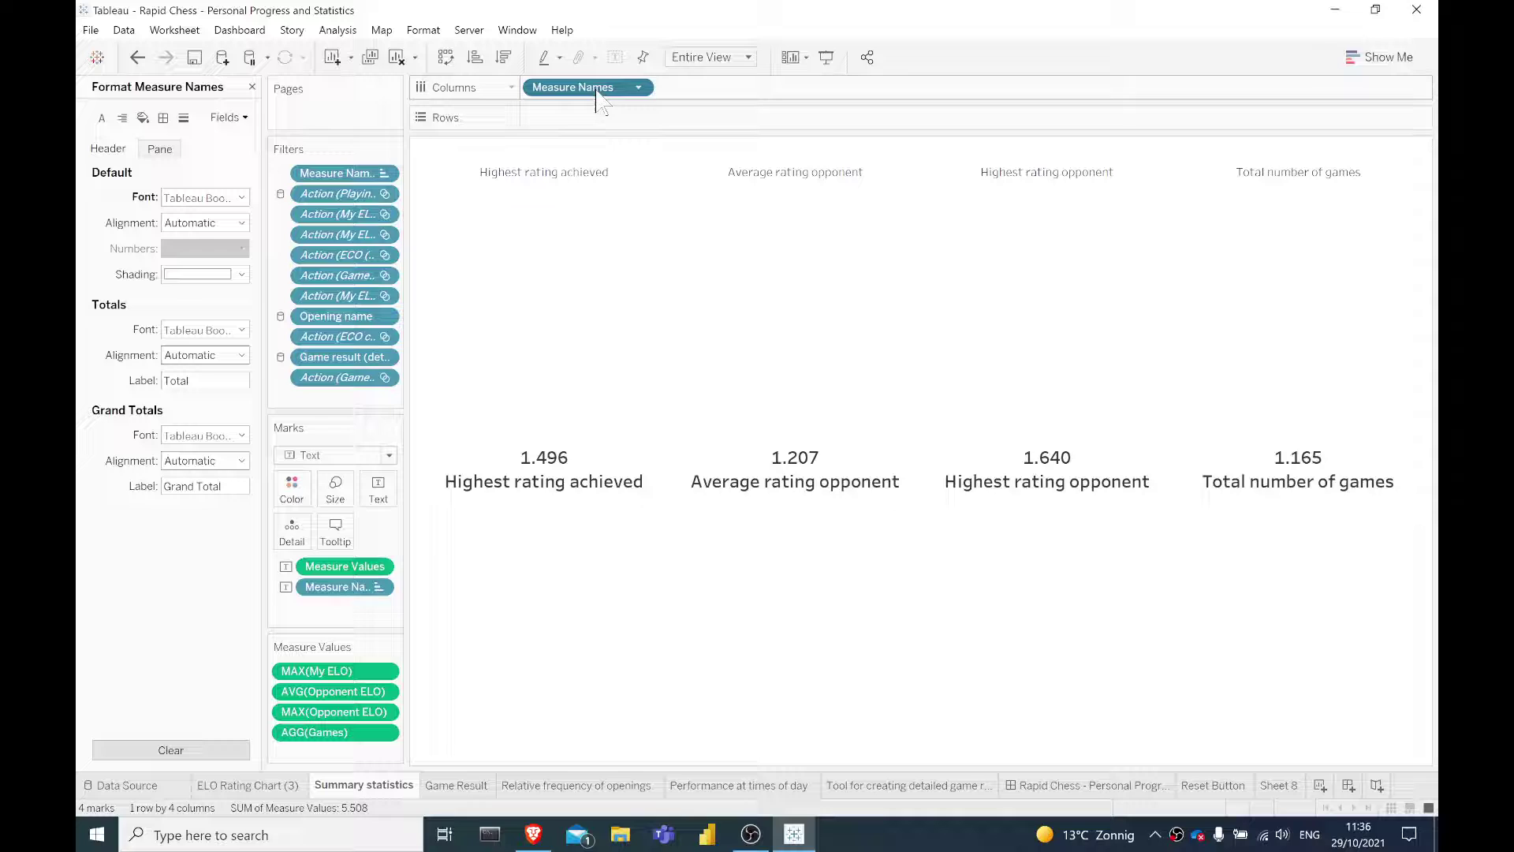
left_click(640, 87)
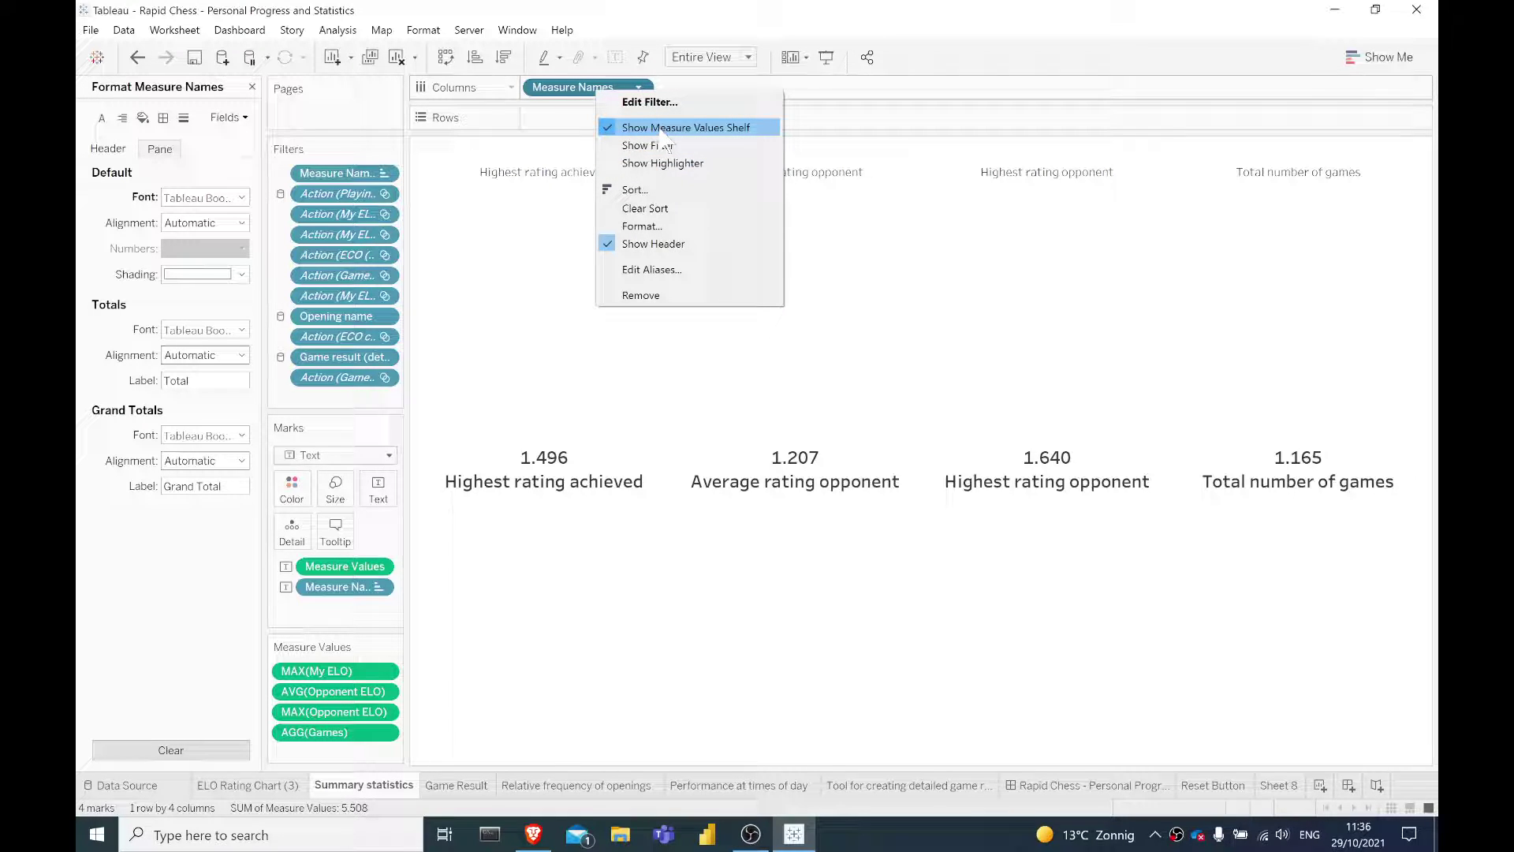
left_click(662, 243)
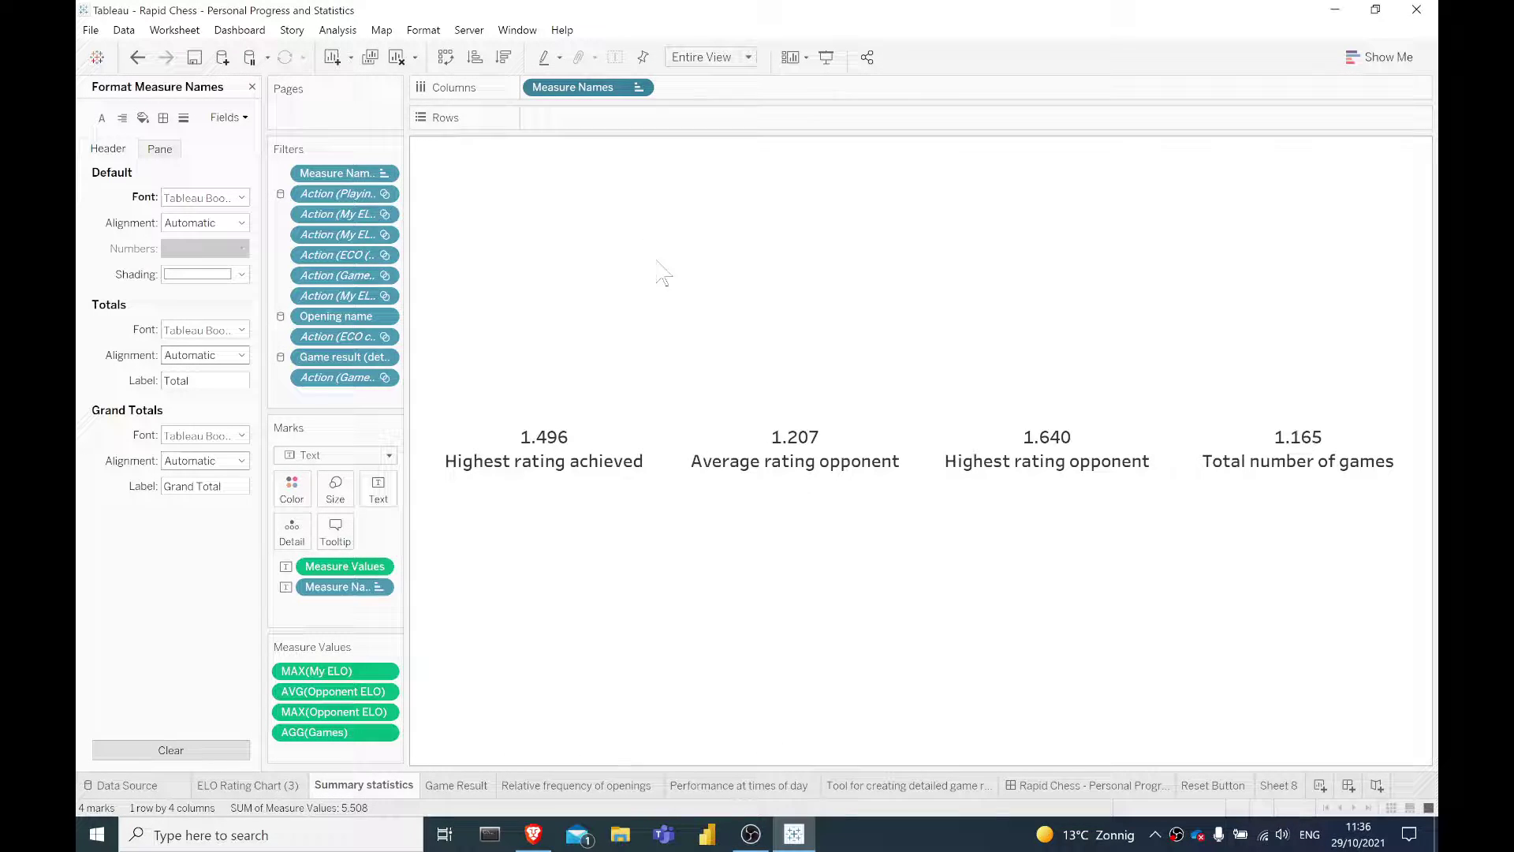
left_click(378, 489)
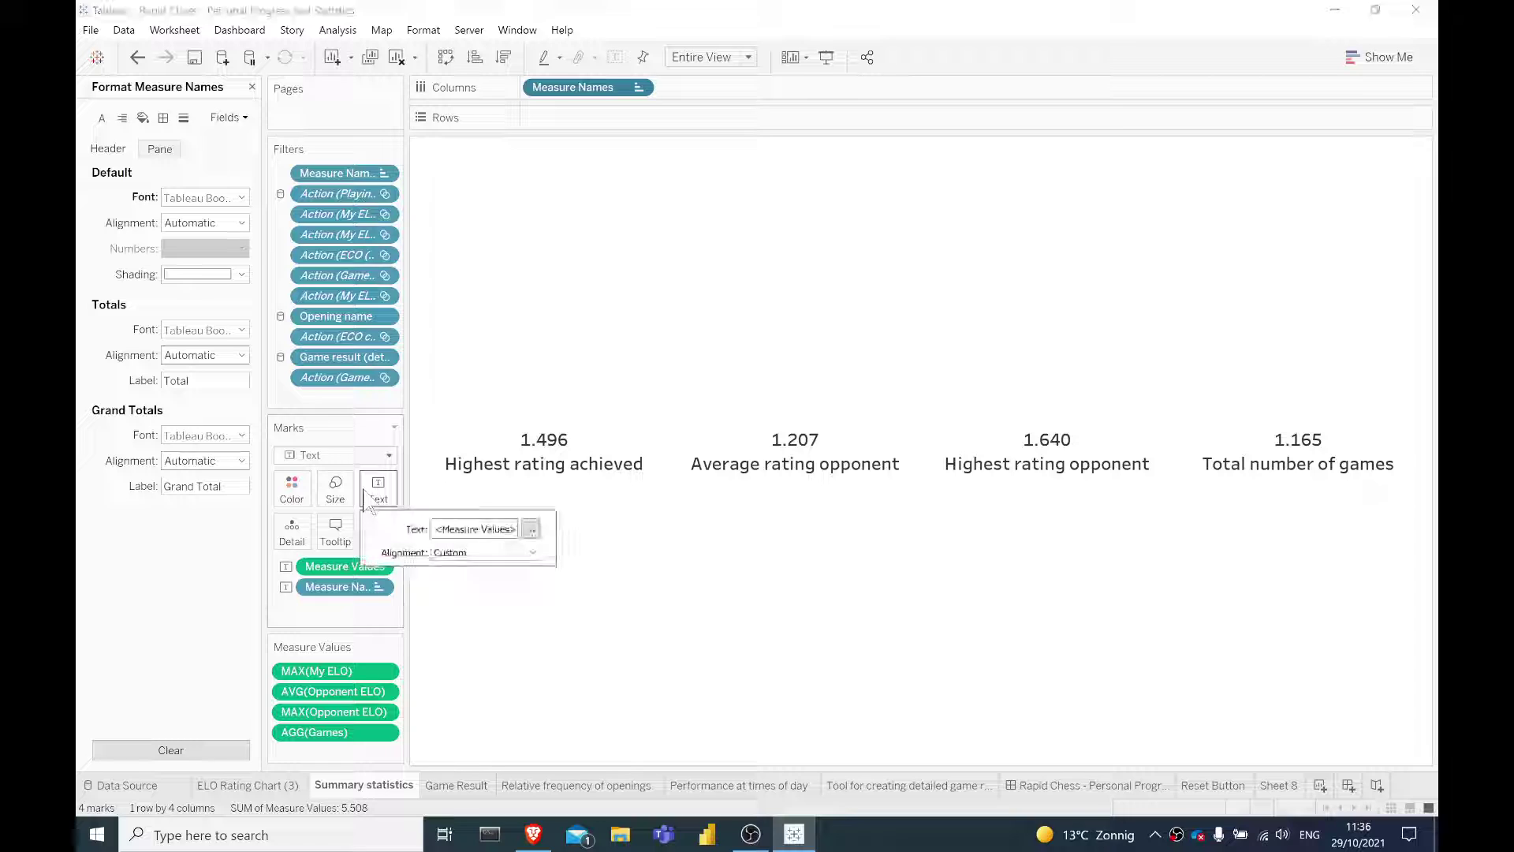
In Edit Label, make <Measure Names> non-bold, size 10, dark grey
left_click(533, 529)
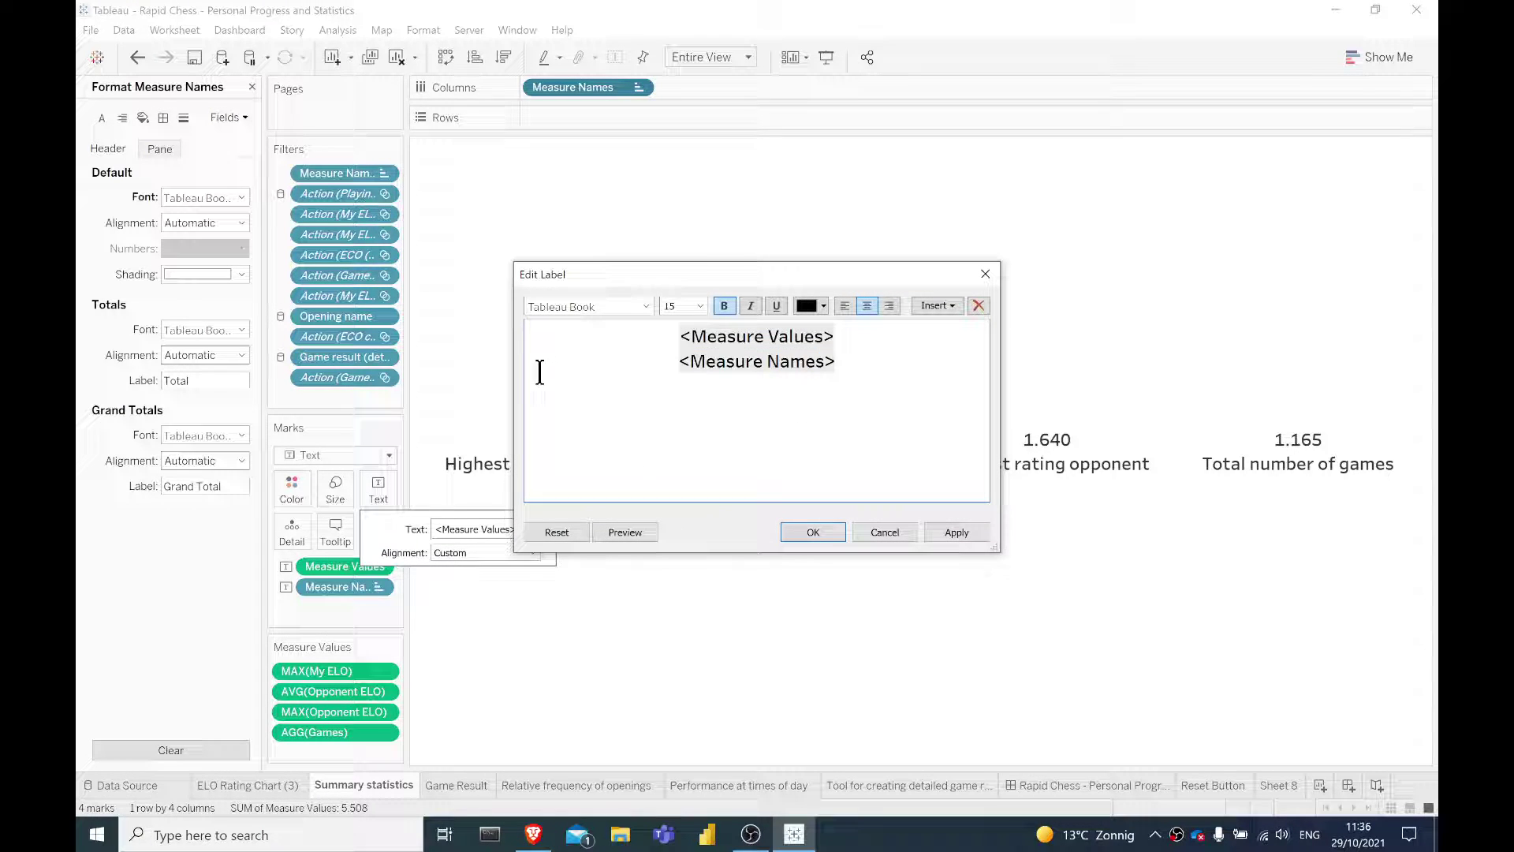
double_click(707, 362)
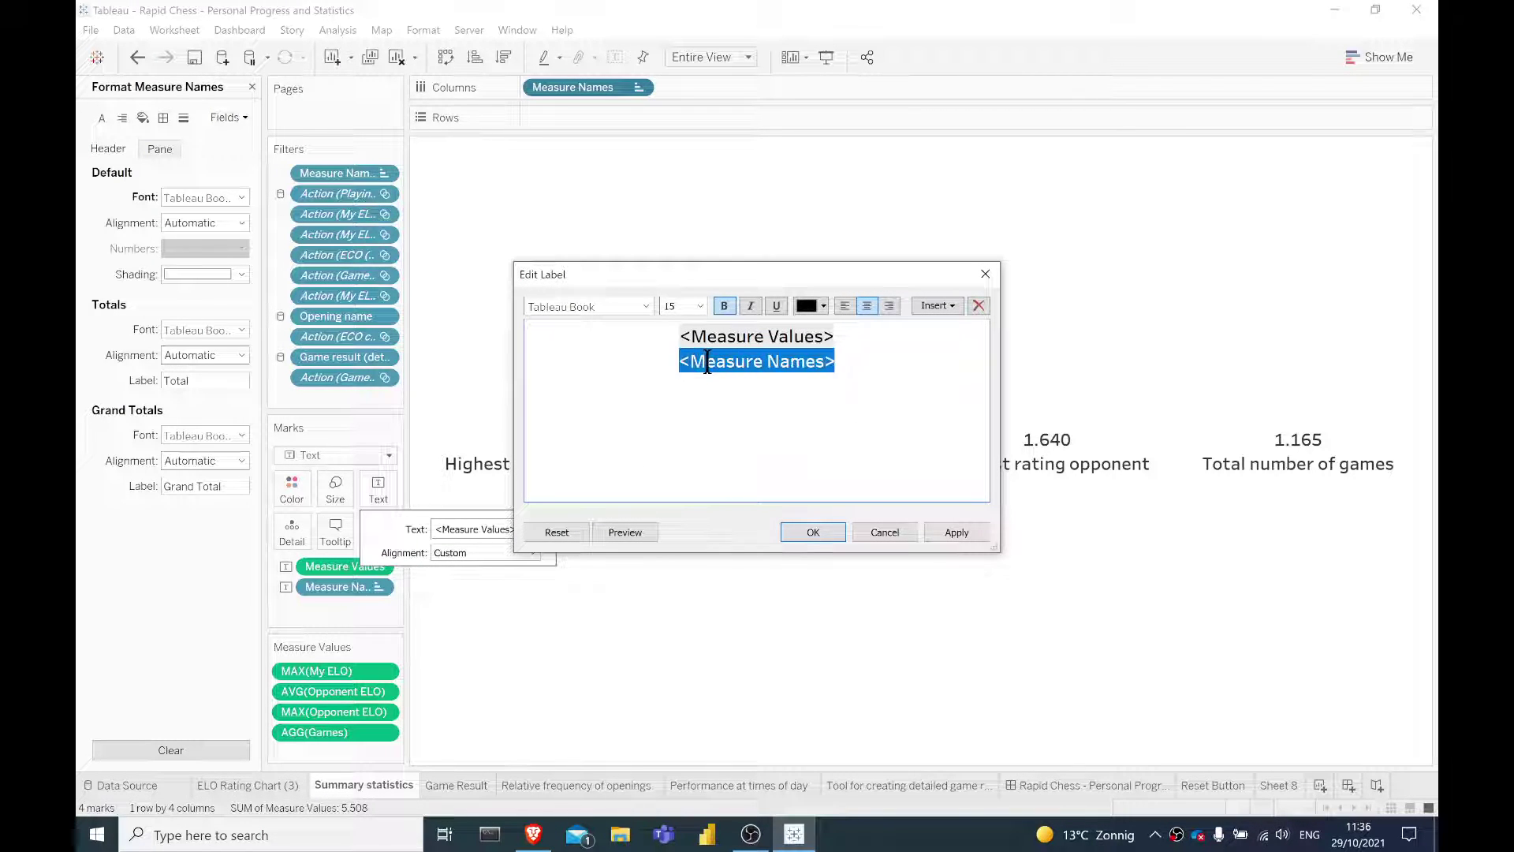
left_click(724, 306)
left_click(699, 306)
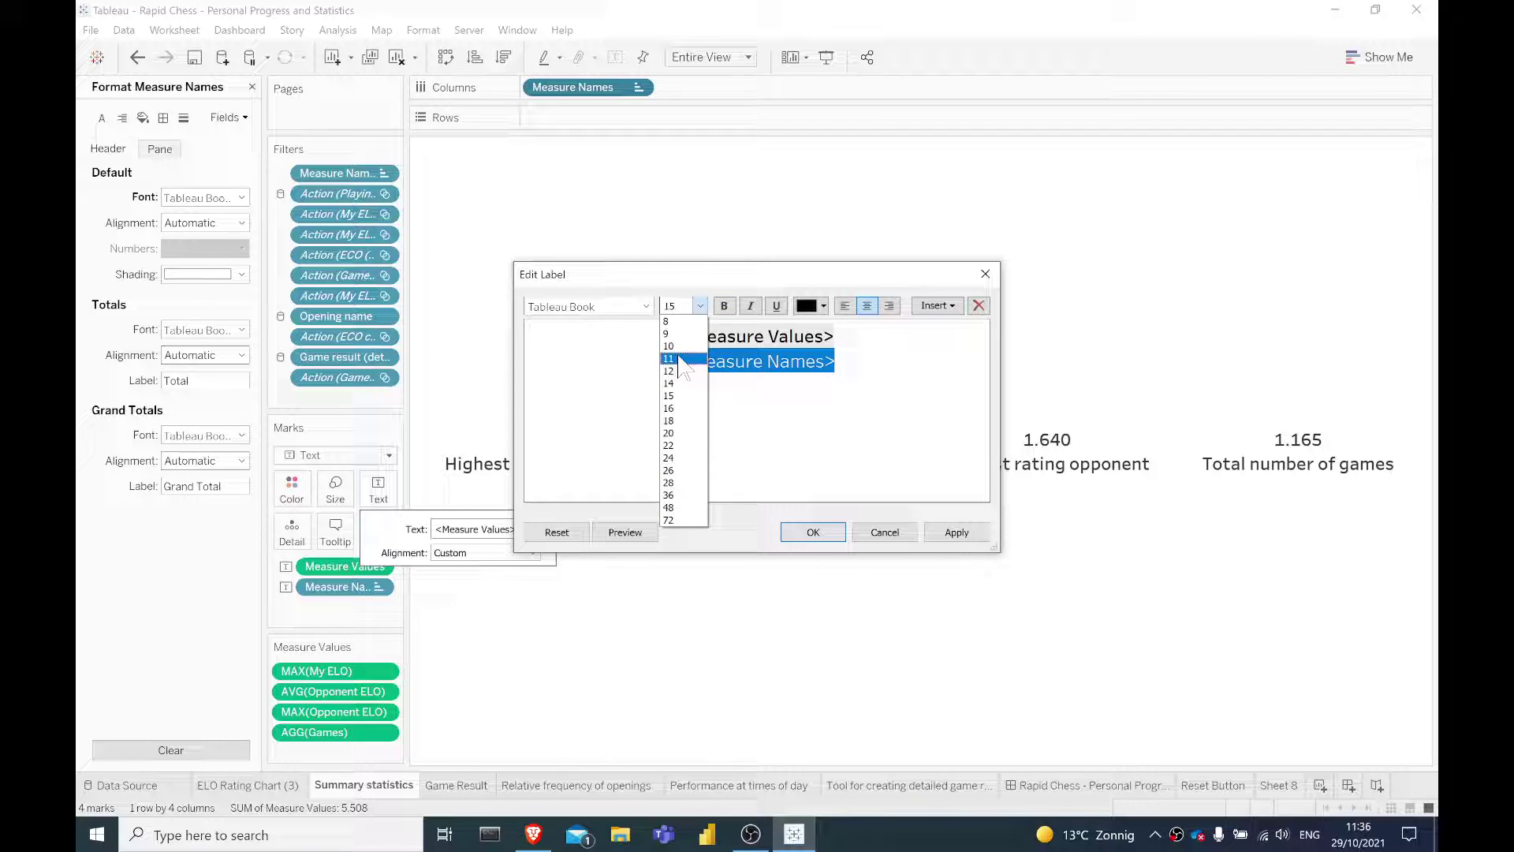
left_click(676, 344)
left_click(809, 306)
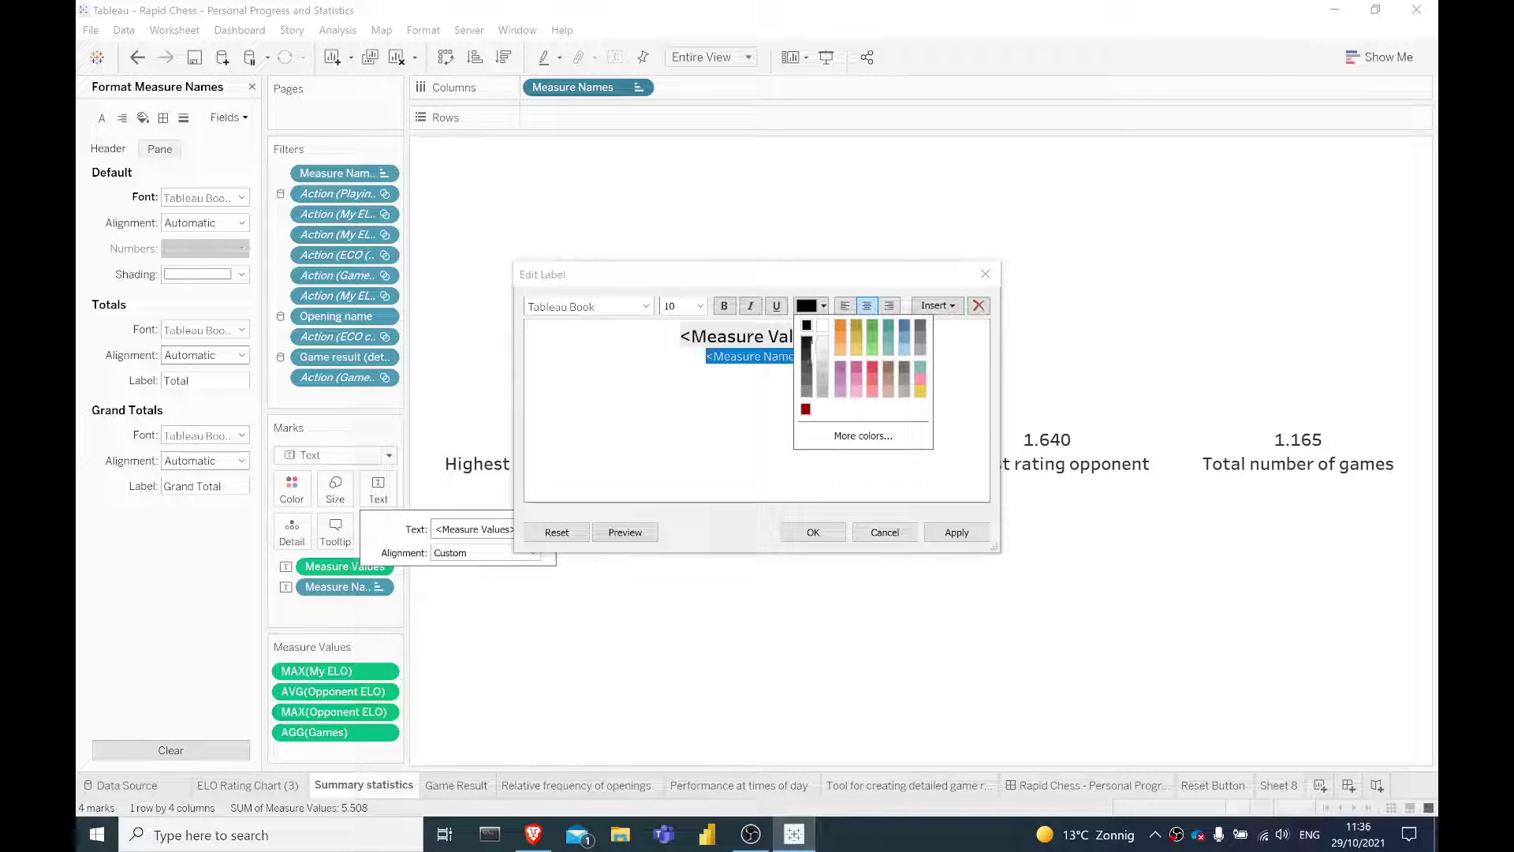
left_click(807, 354)
Apply the caption changes and clear the selection on the Summary statistics sheet
left_click(814, 533)
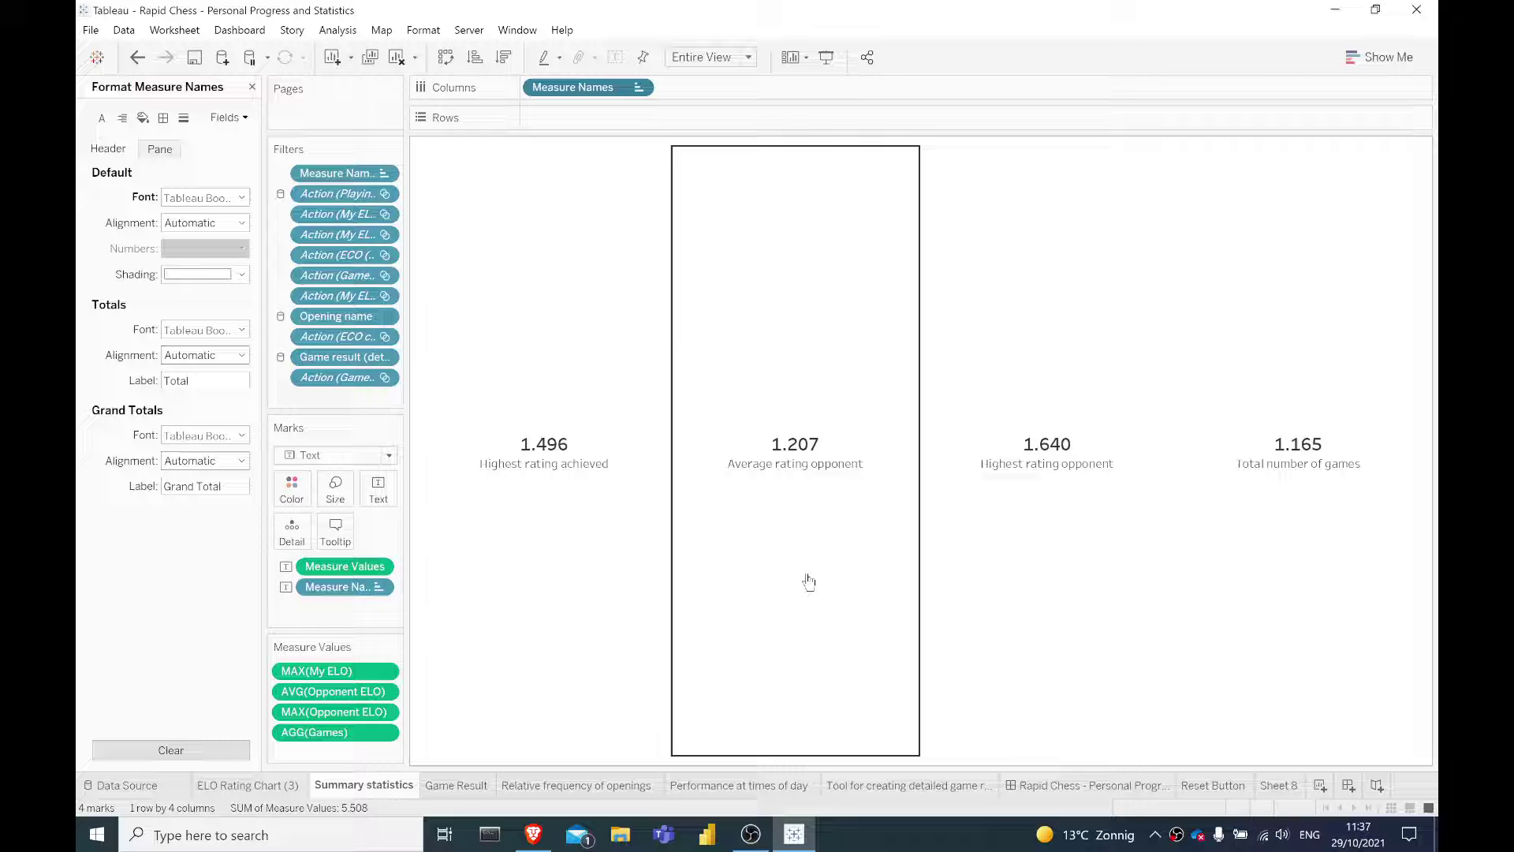
left_click(807, 576)
left_click(807, 576)
On the Rapid Chess dashboard, stack the four statistics vertically and narrow their panel to widen the treemap
left_click(1073, 786)
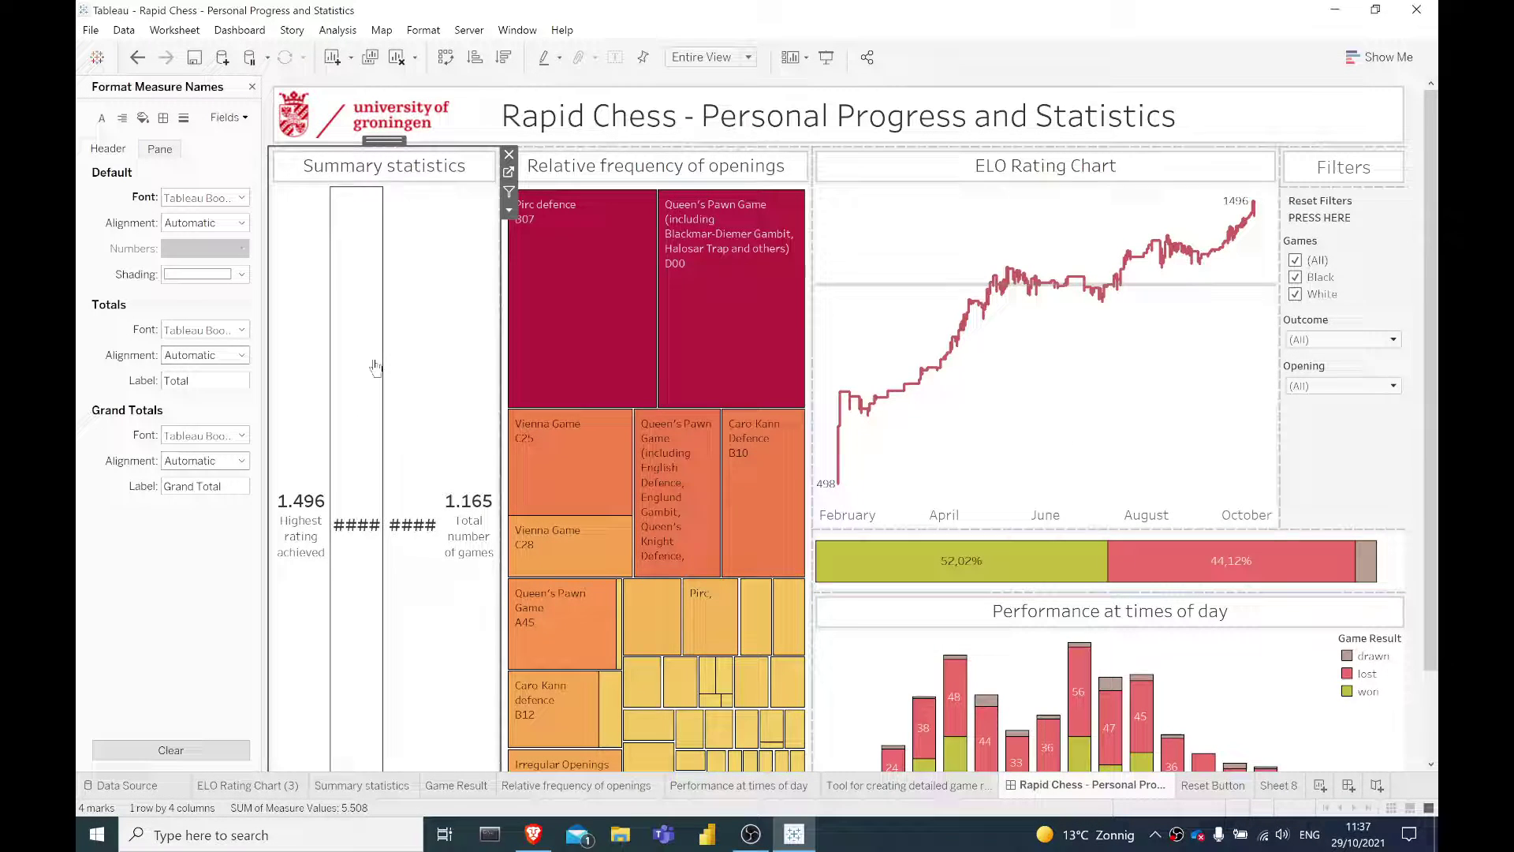
key("ctrl+w")
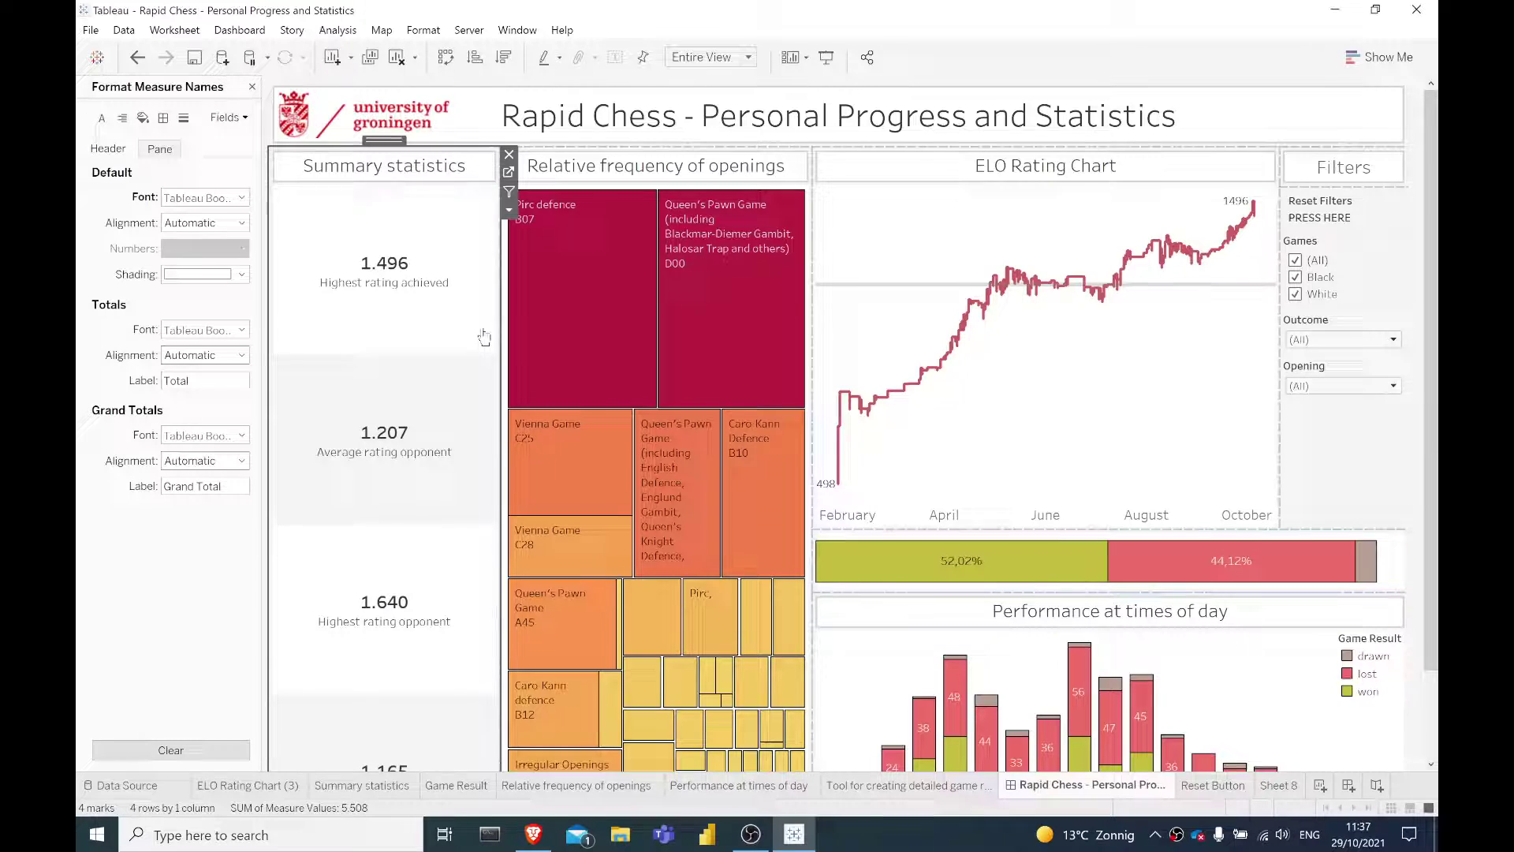
left_click_drag(499, 280, 446, 283)
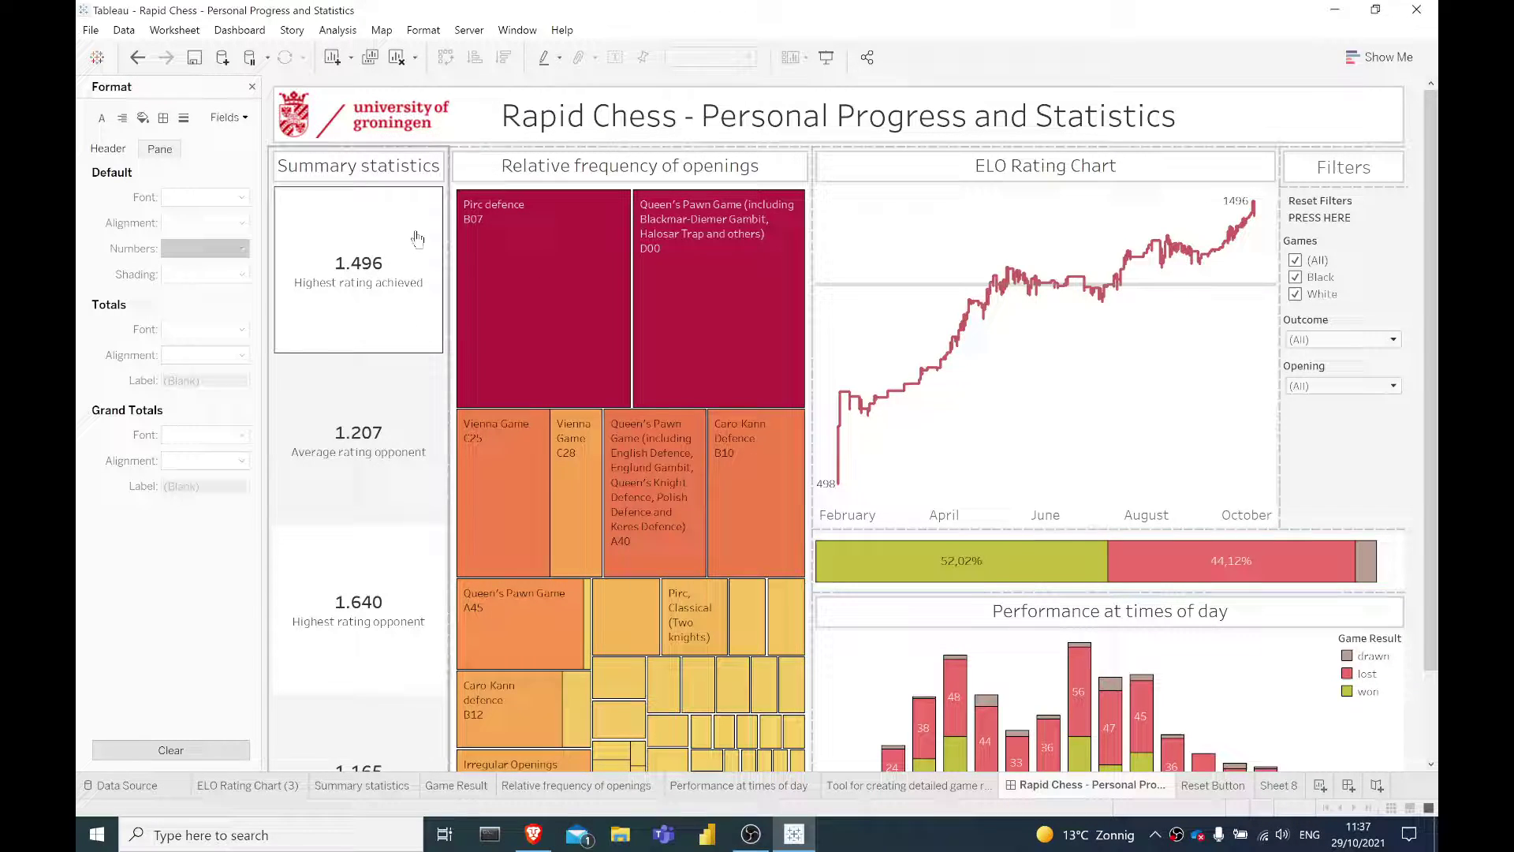
scroll(393, 436, "down", 3)
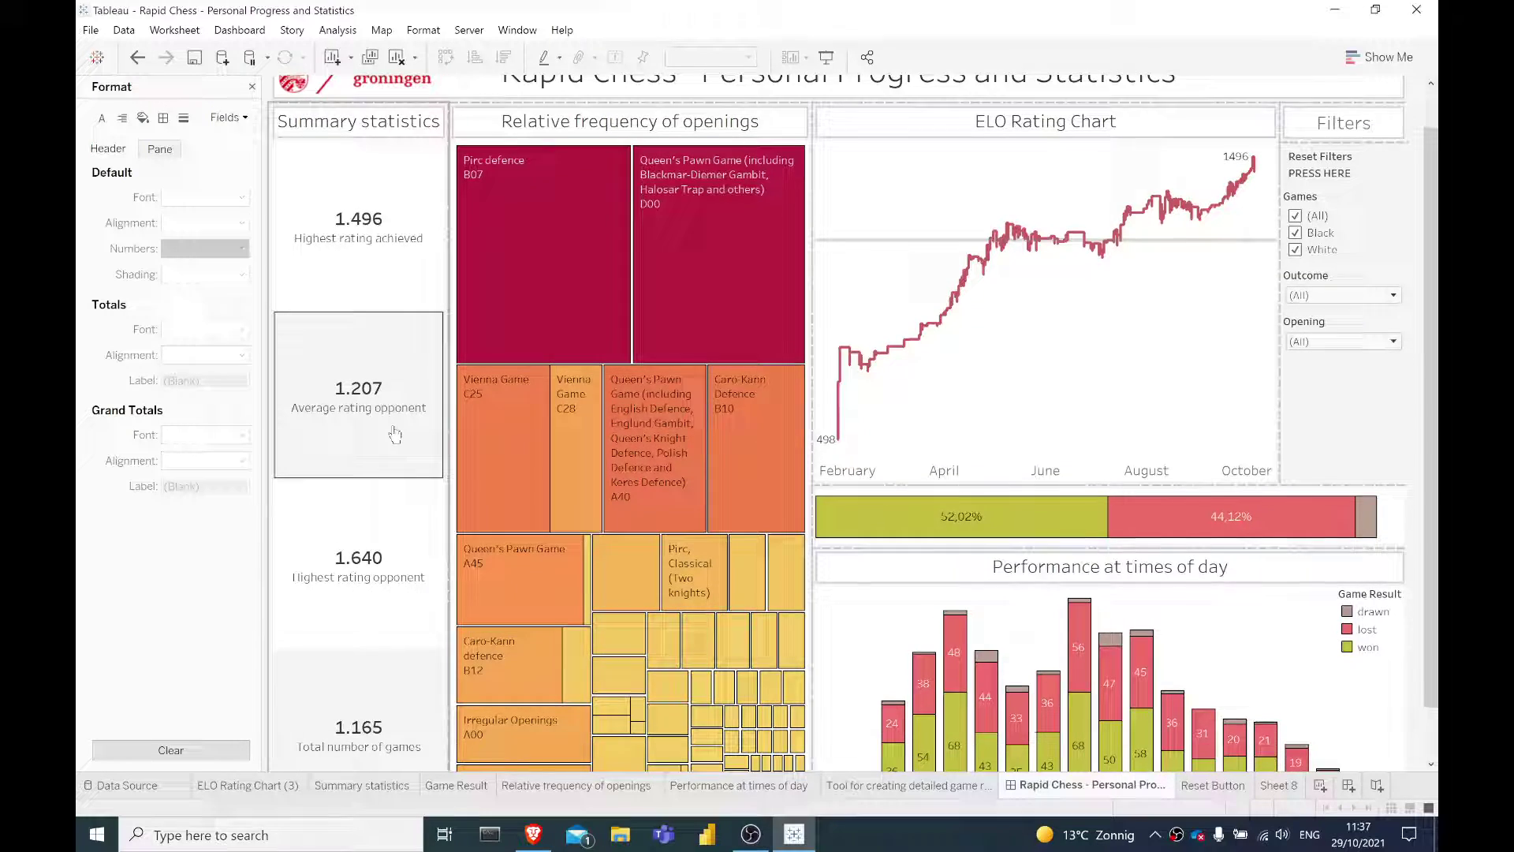
scroll(393, 436, "down", 1)
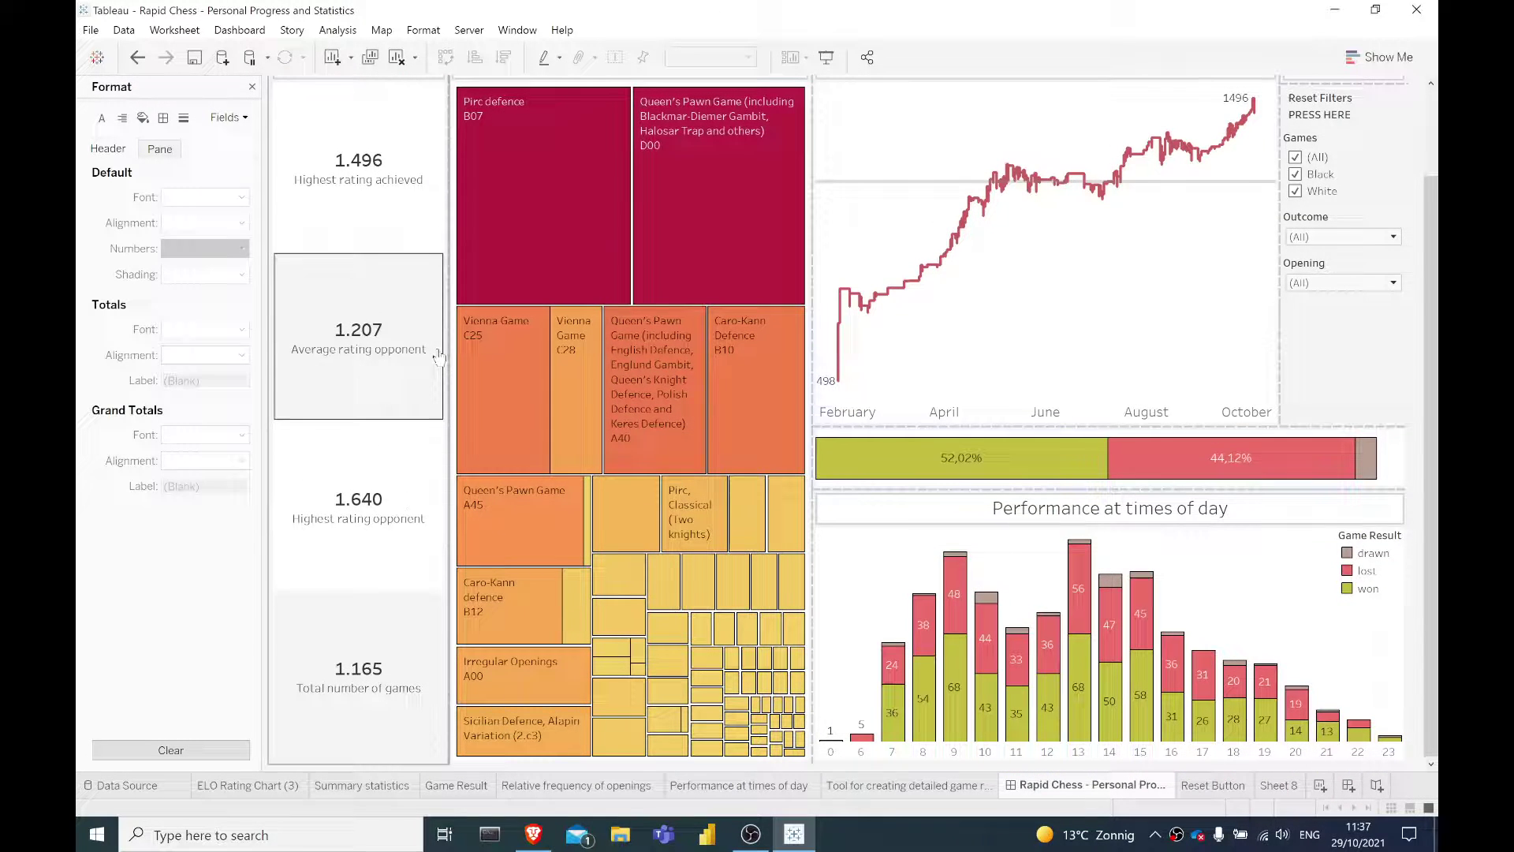
scroll(426, 365, "up", 4)
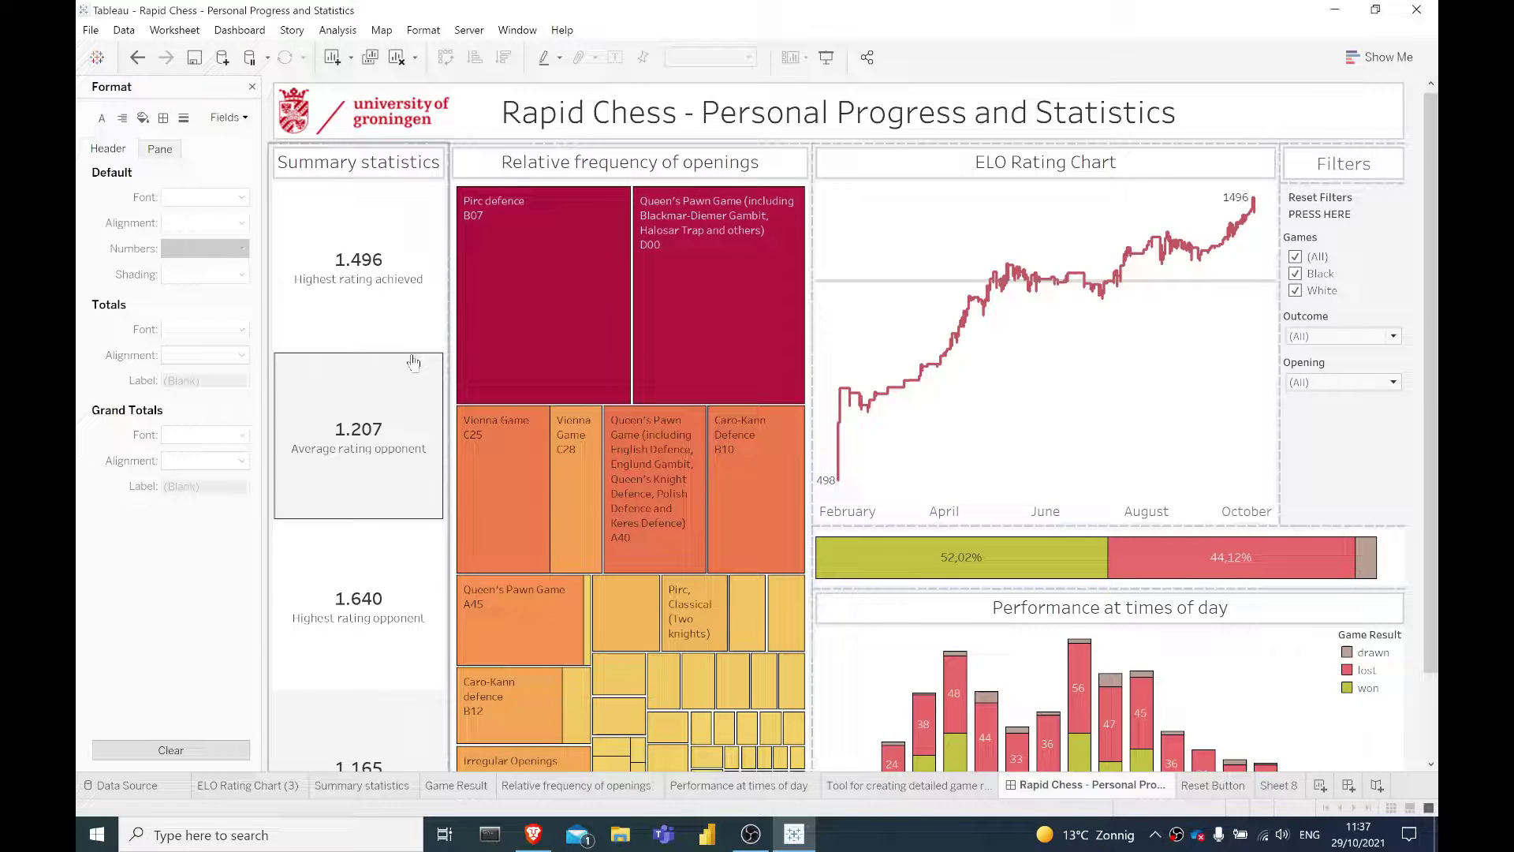
Open the ELO Rating Chart worksheet from its dashboard zone
mouse_move(1000, 355)
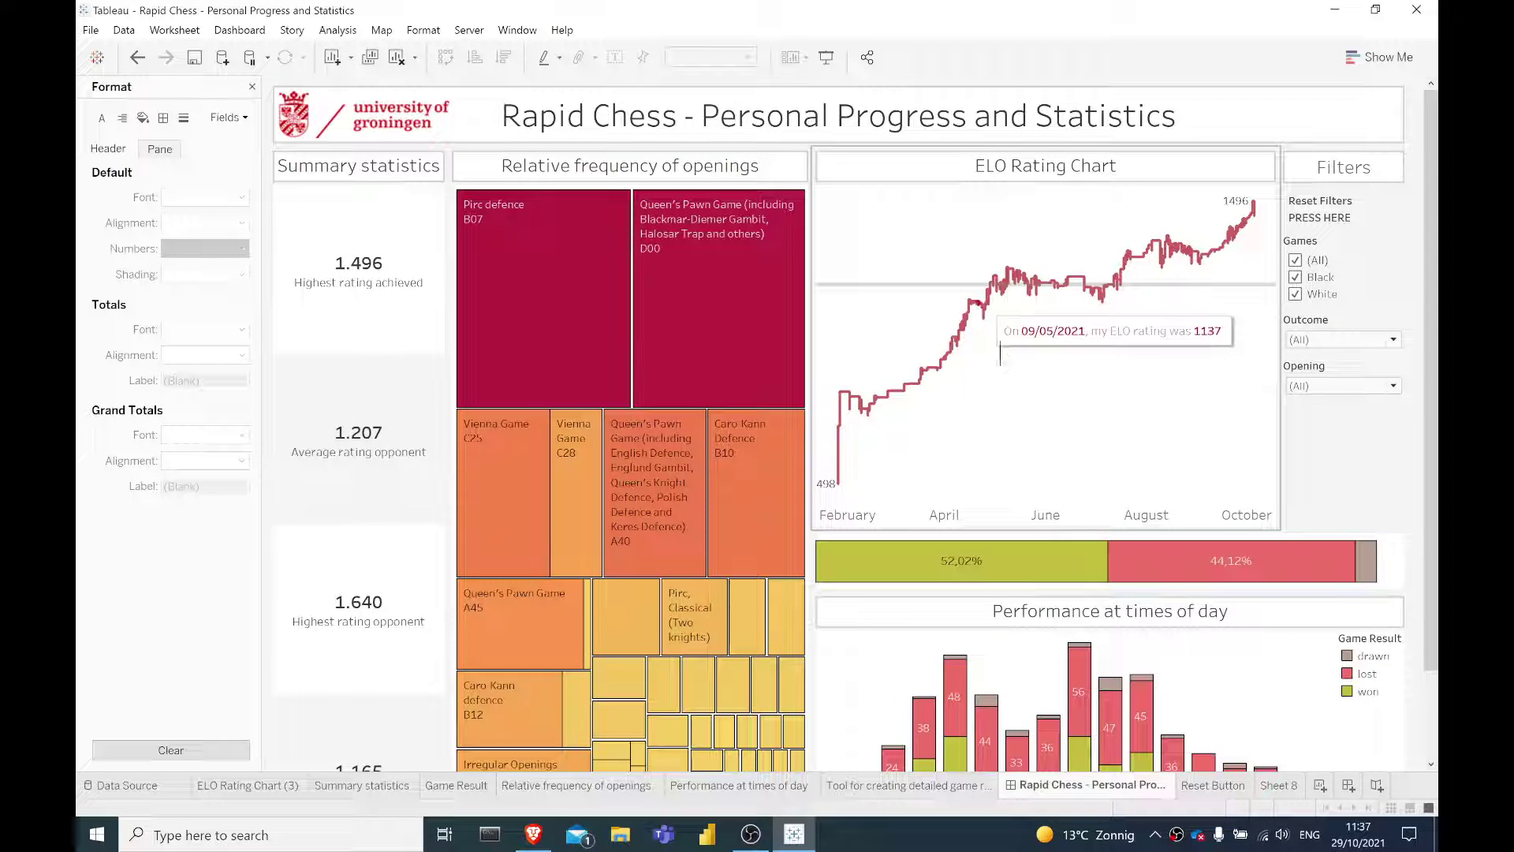
left_click(997, 403)
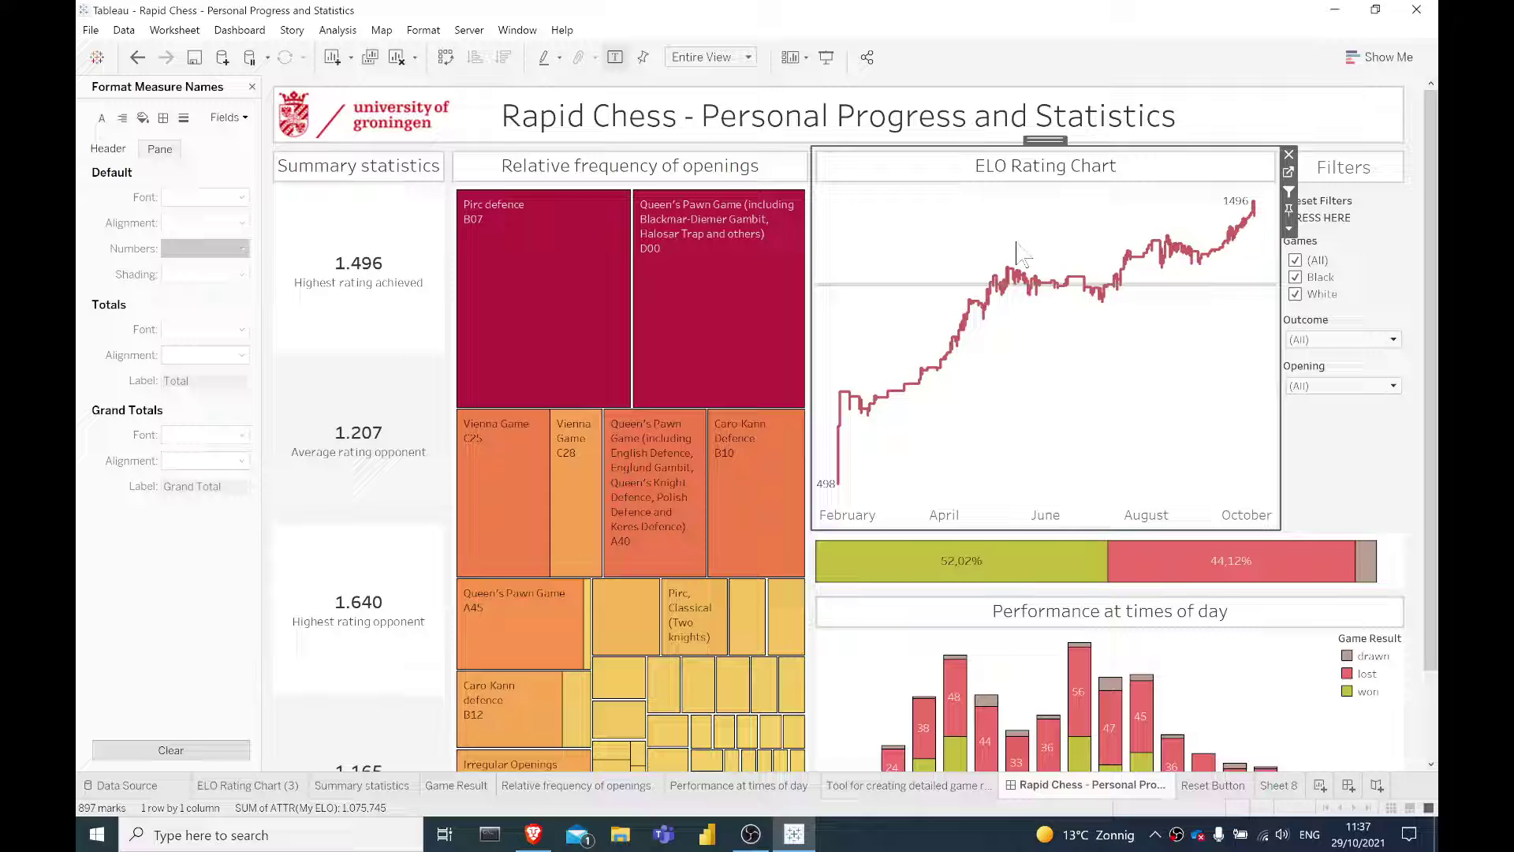
left_click(1288, 171)
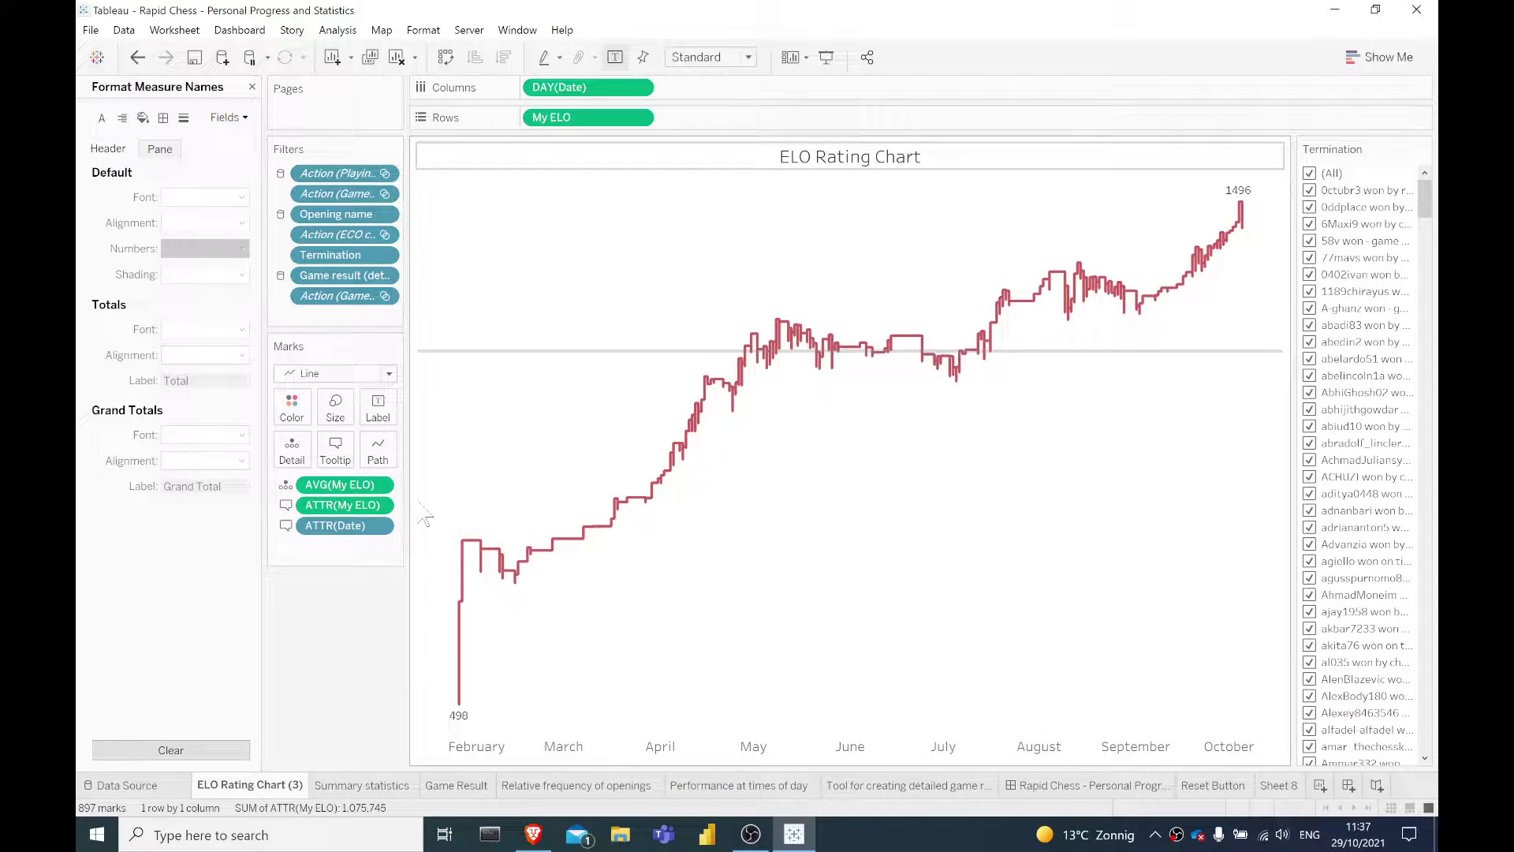
left_click(378, 447)
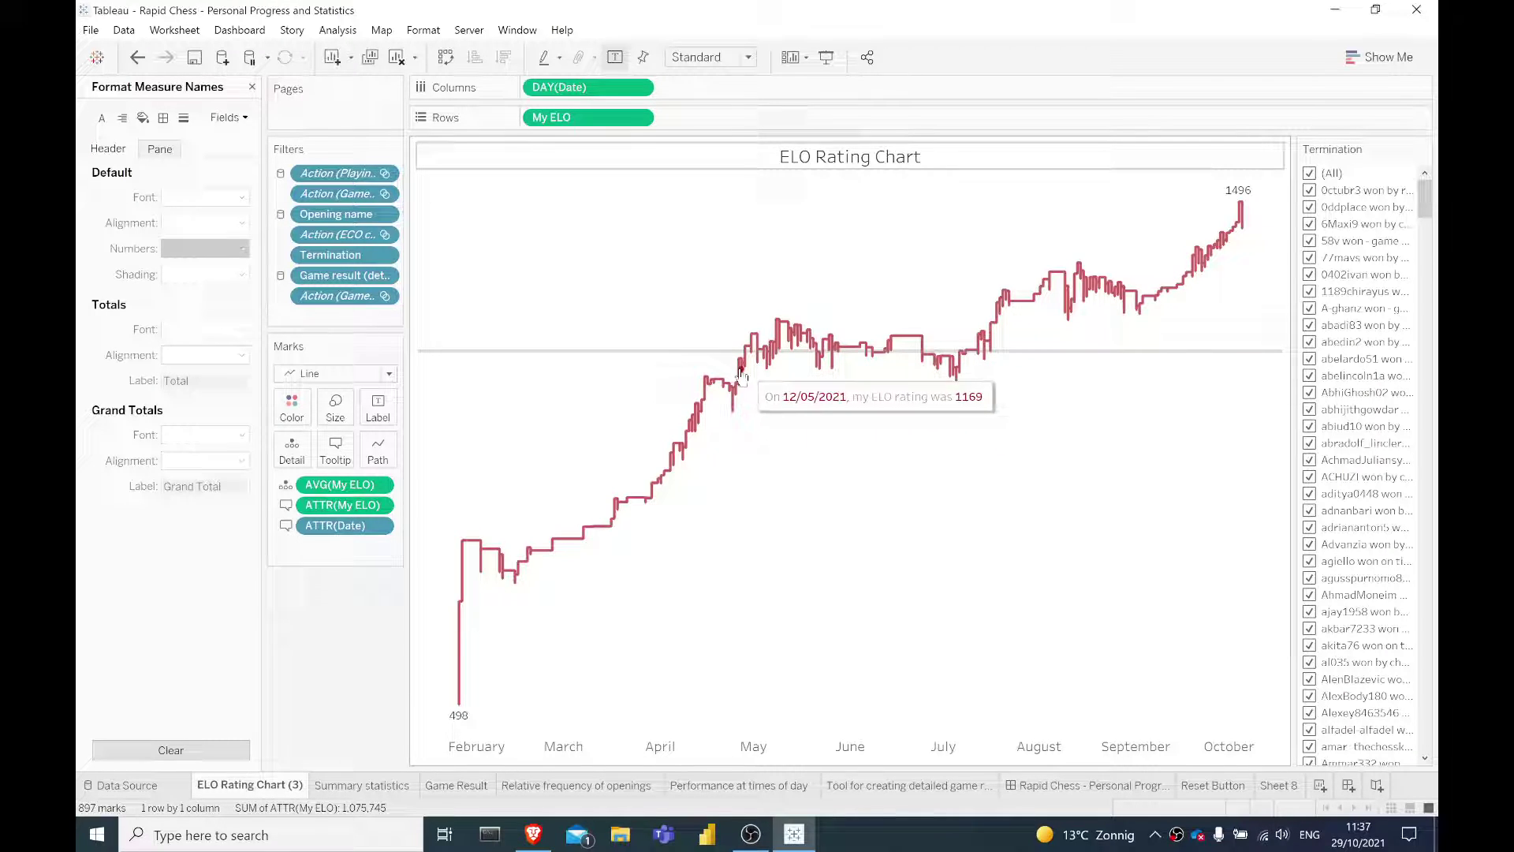
Drag the Size slider left until the rating line is thin
left_click(334, 426)
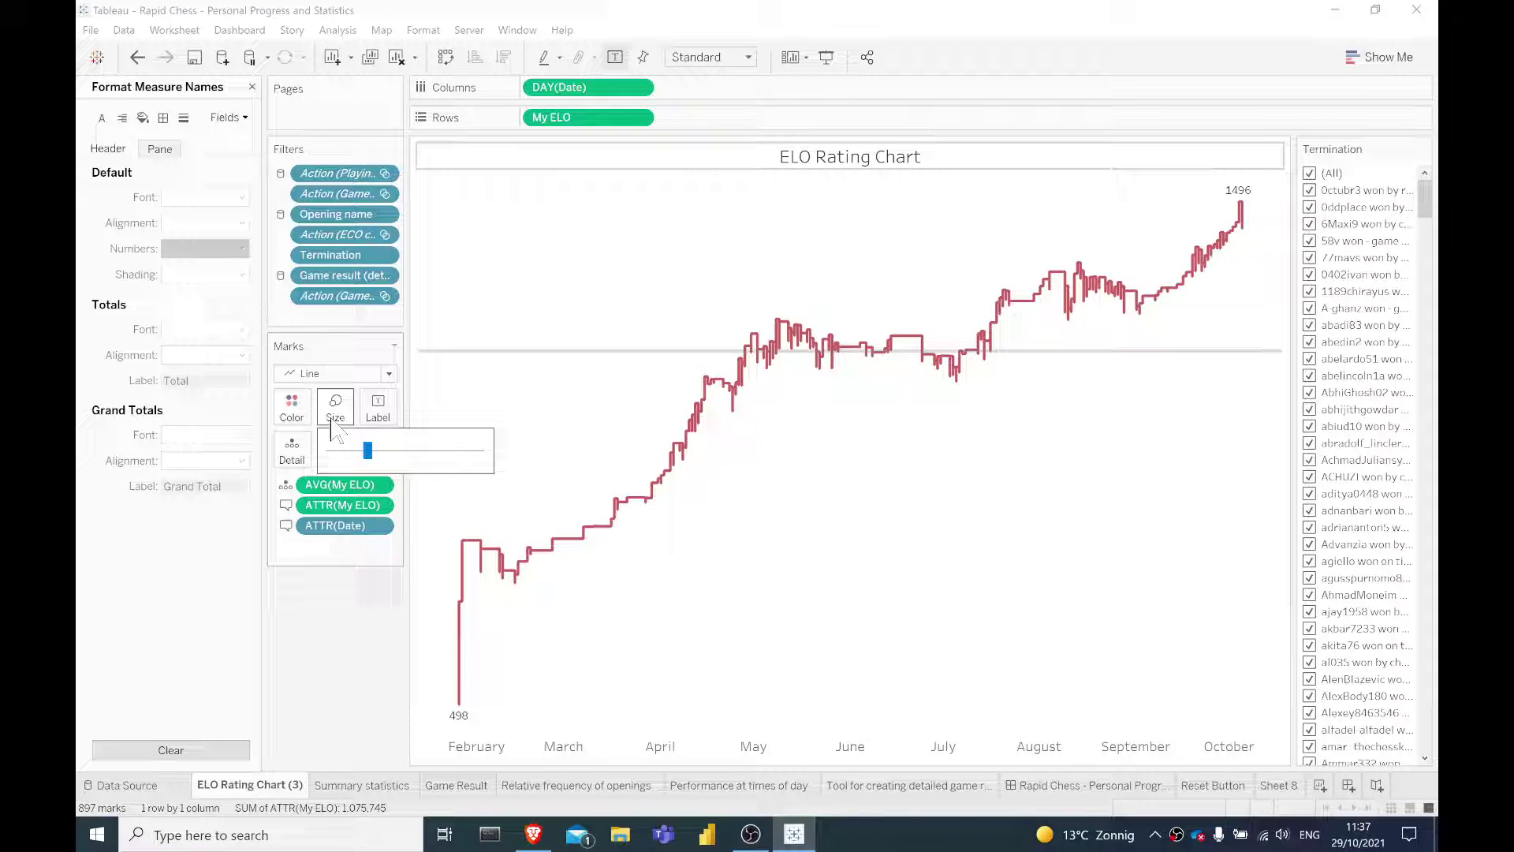
left_click_drag(345, 466, 342, 464)
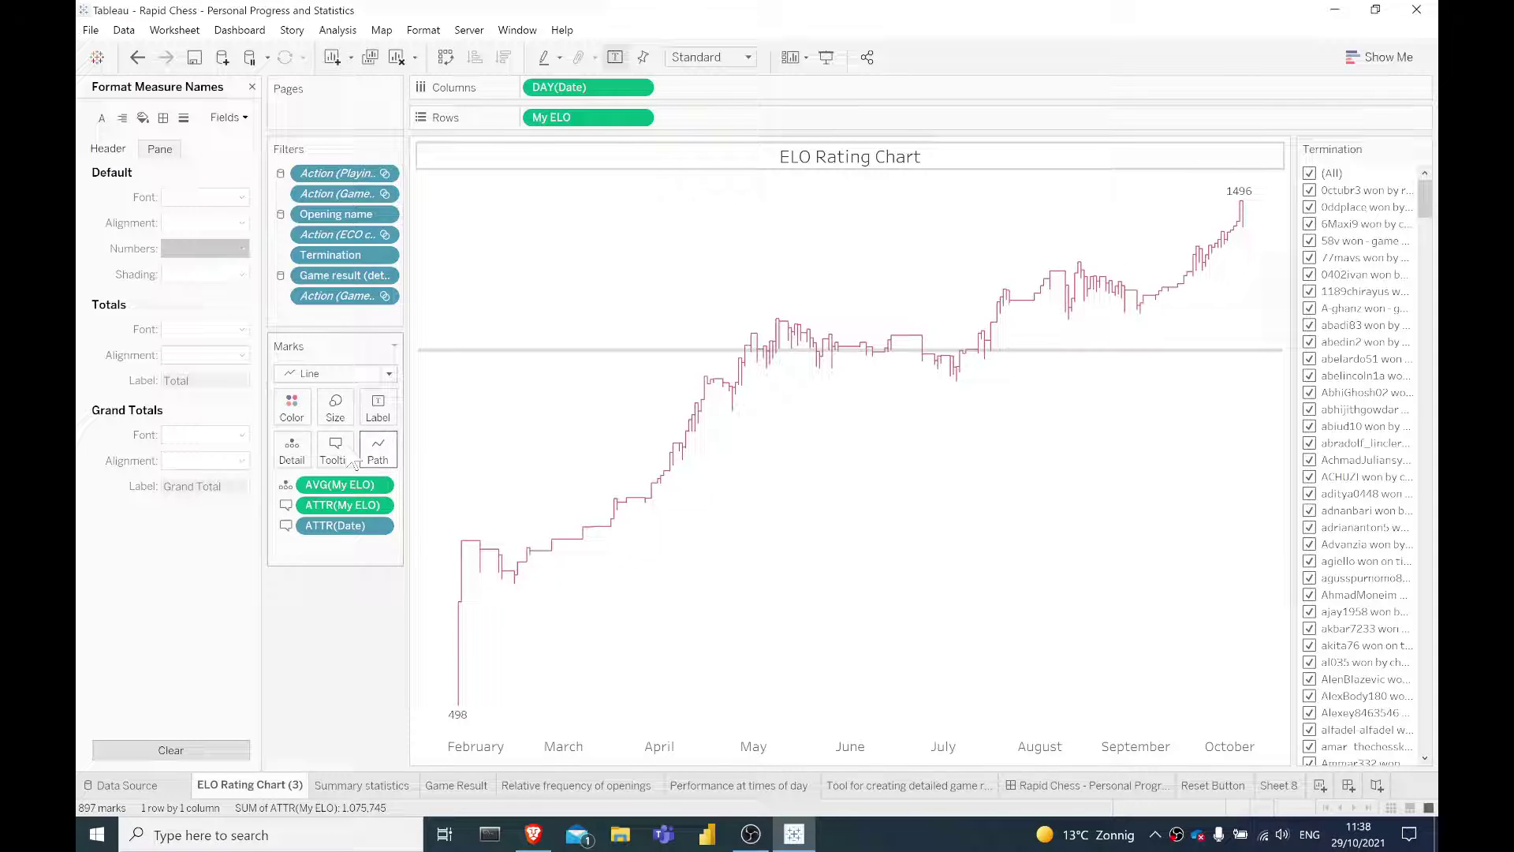
left_click(347, 419)
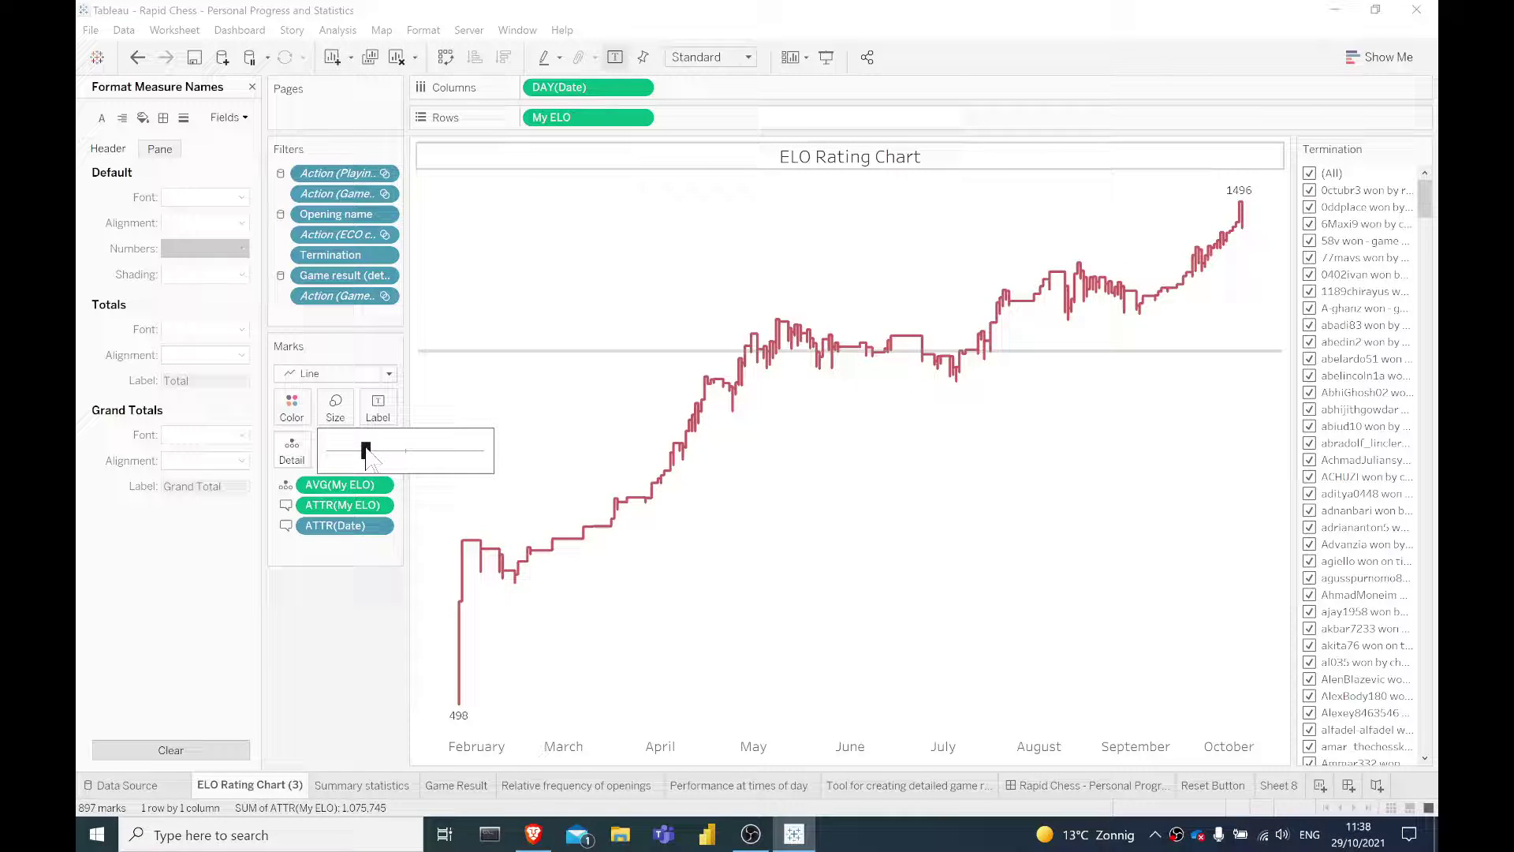
left_click_drag(863, 275, 750, 408)
left_click(753, 473)
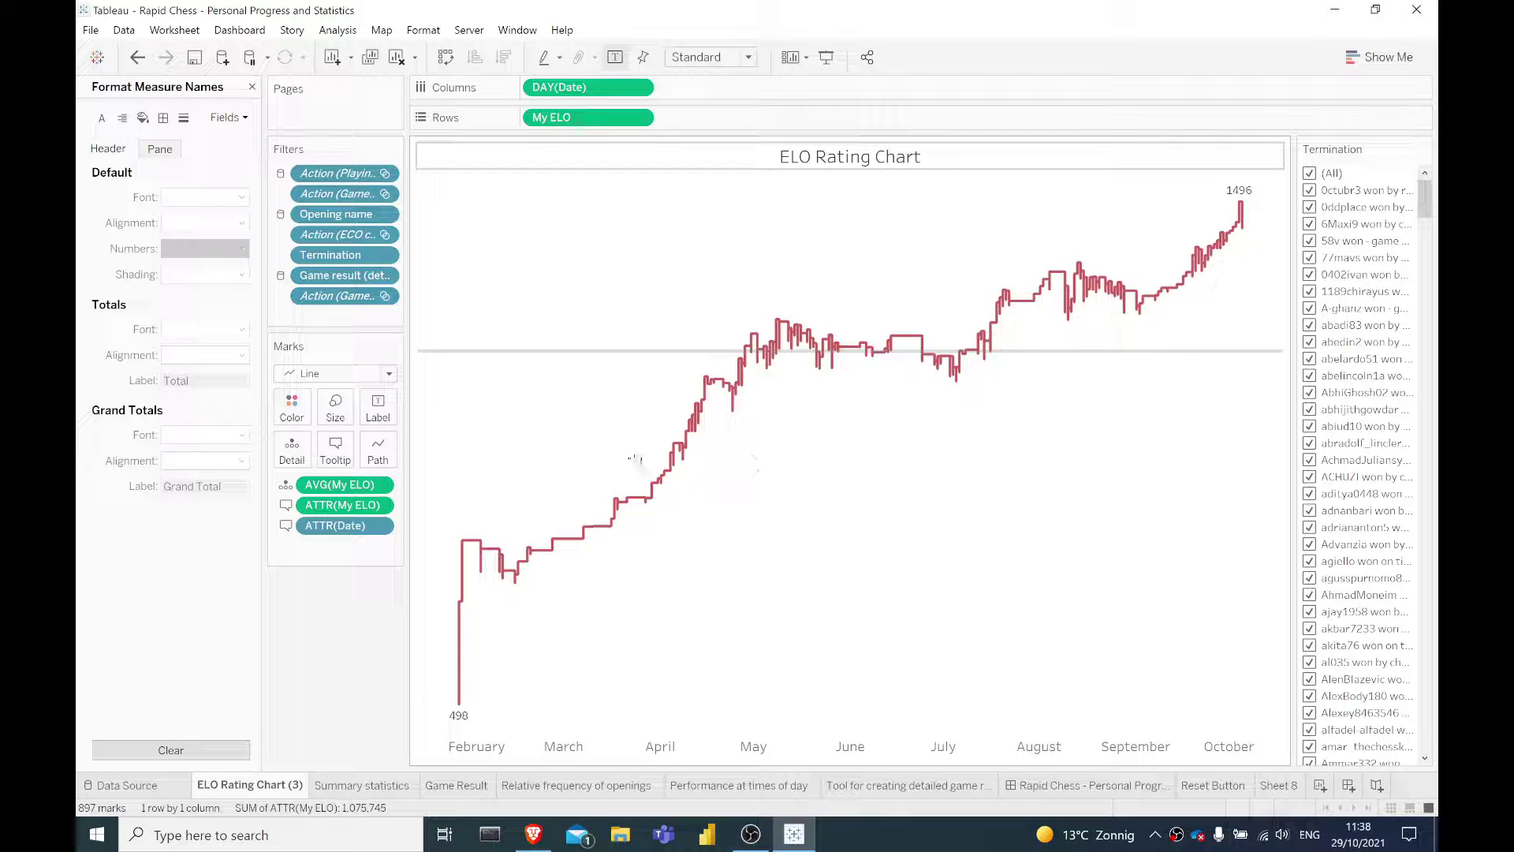
left_click(335, 409)
left_click_drag(364, 451, 338, 450)
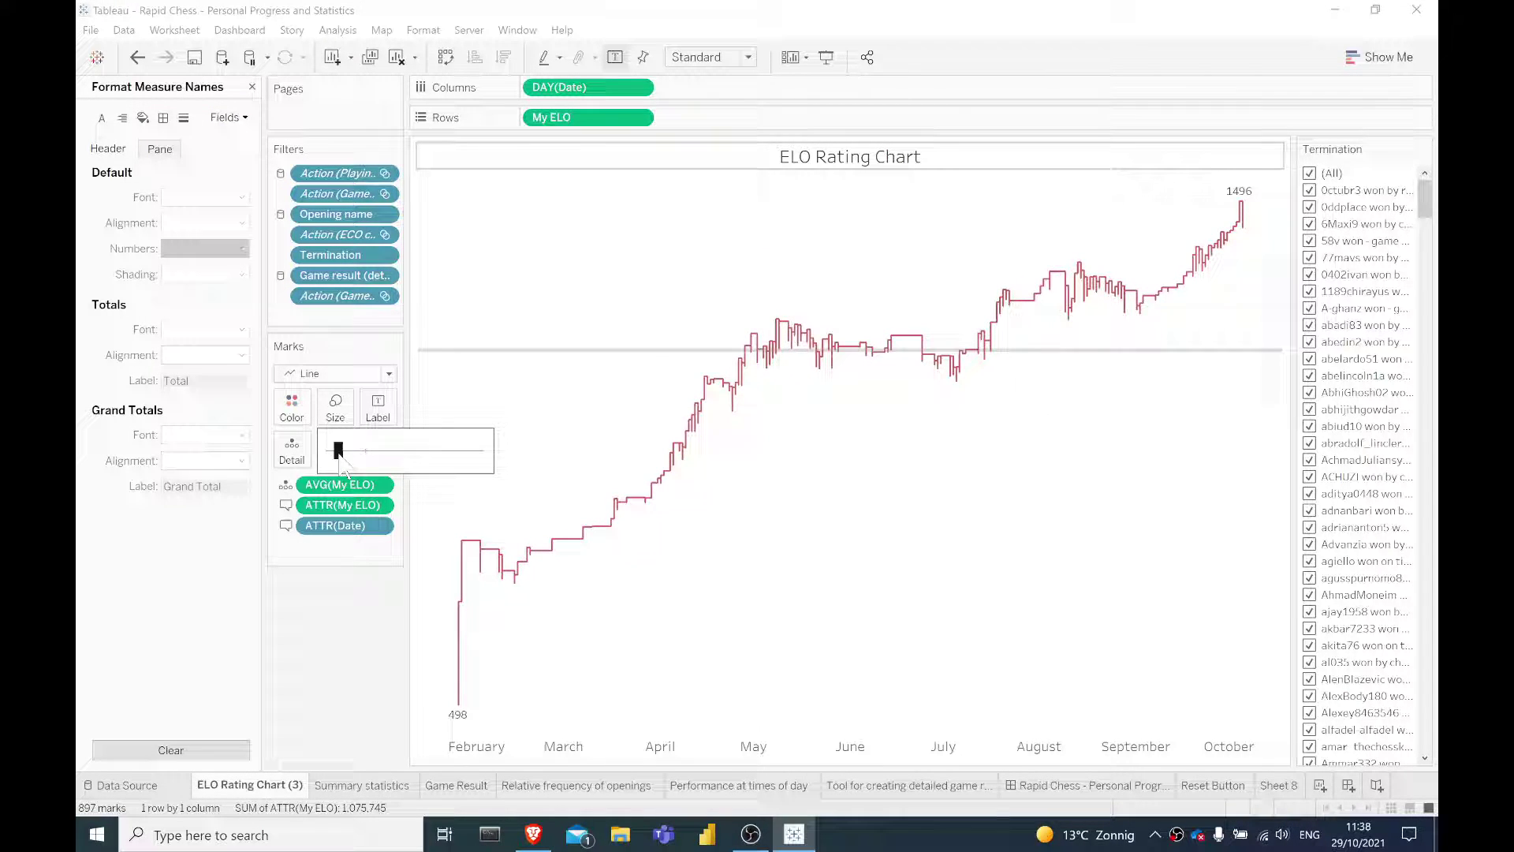
left_click_drag(851, 489, 791, 495)
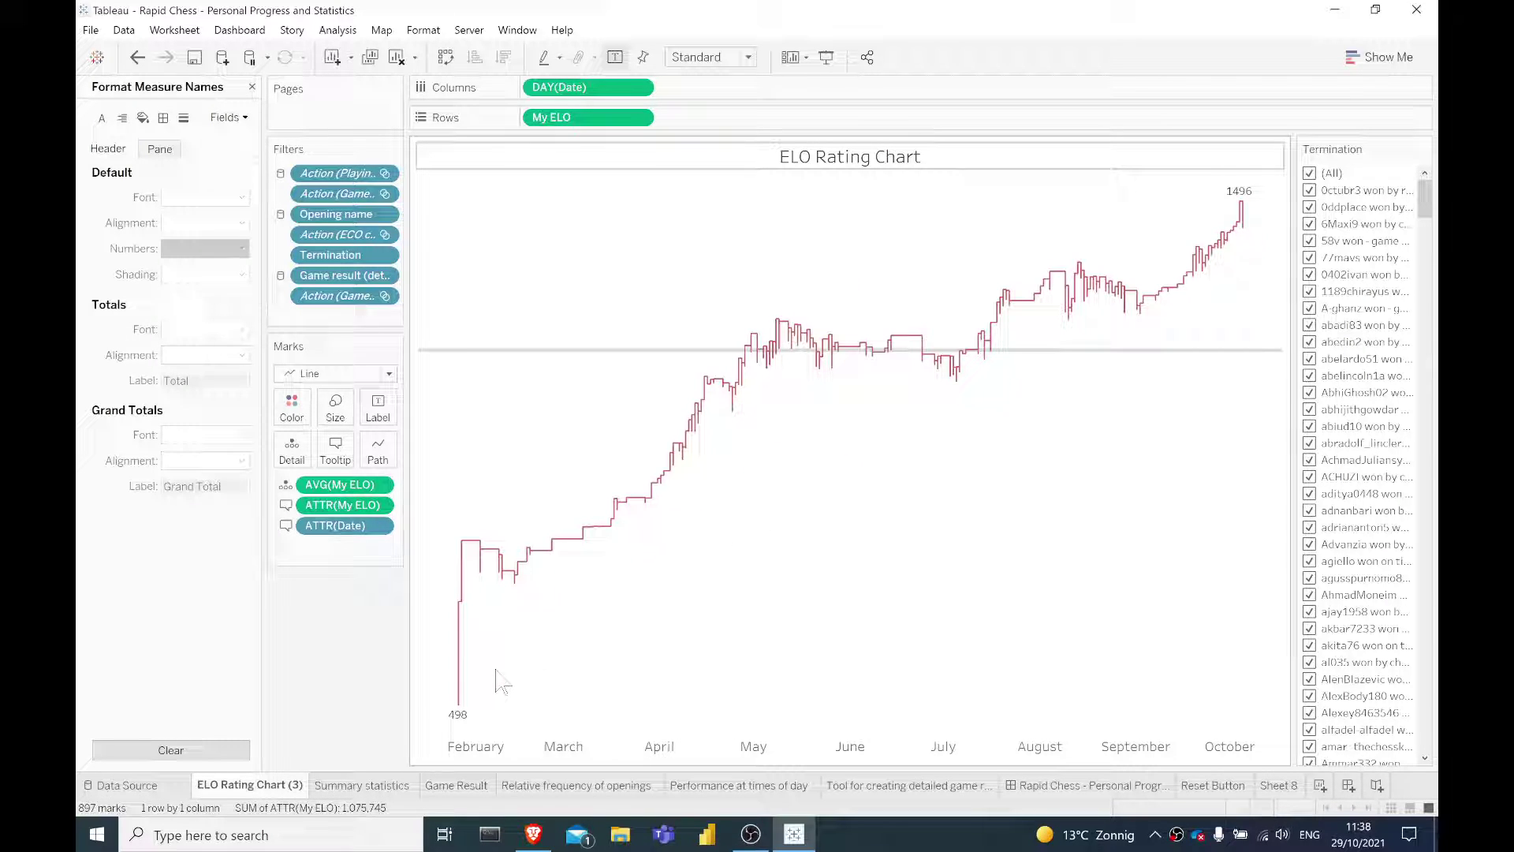
Format the date axis text to font size 10 in grey
left_click(584, 748)
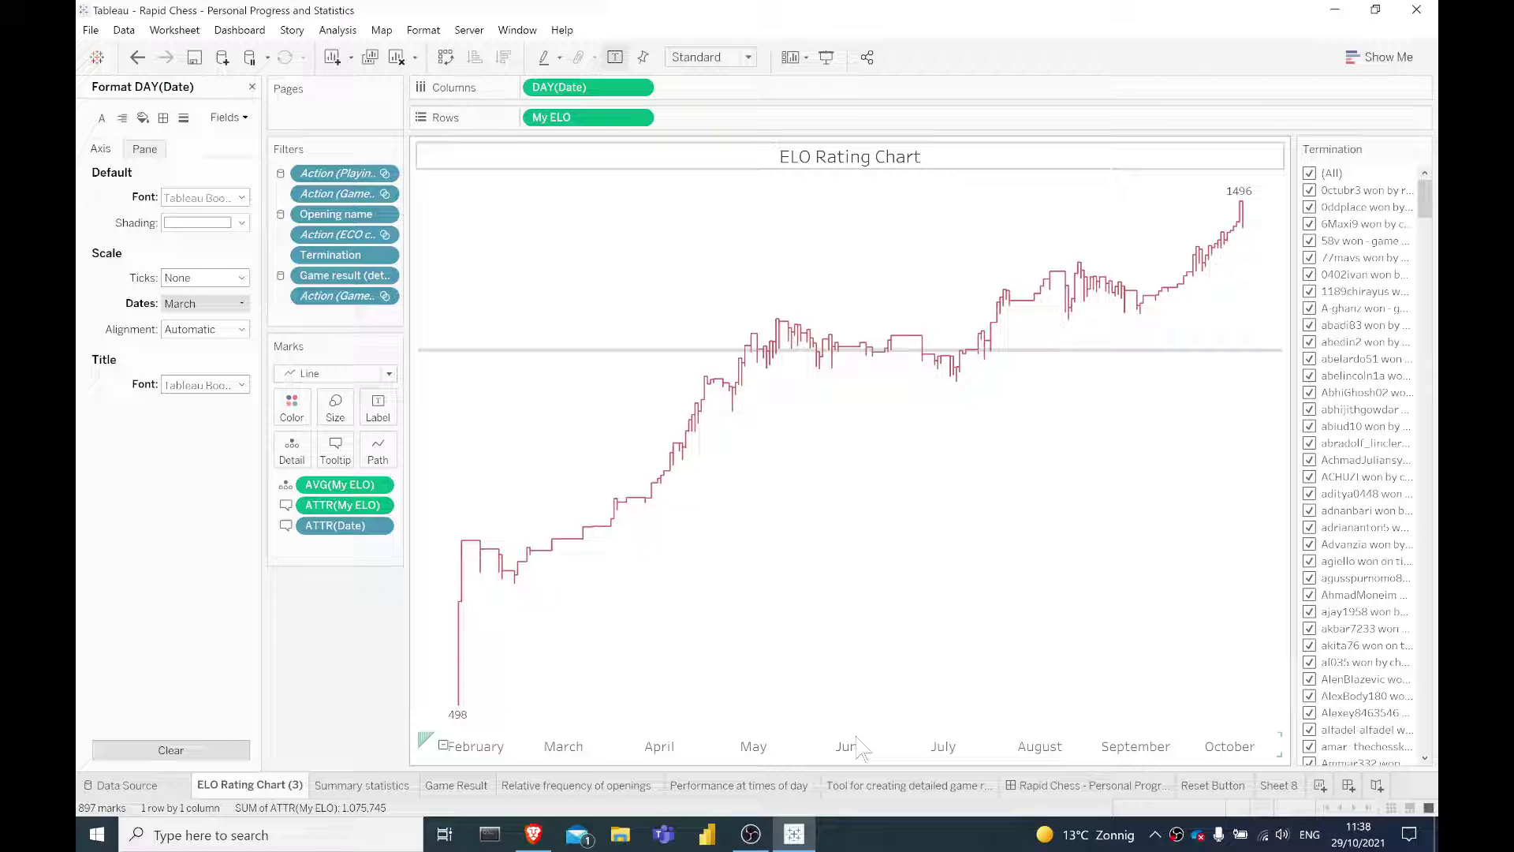
left_click(905, 479)
mouse_move(1235, 197)
right_click(934, 749)
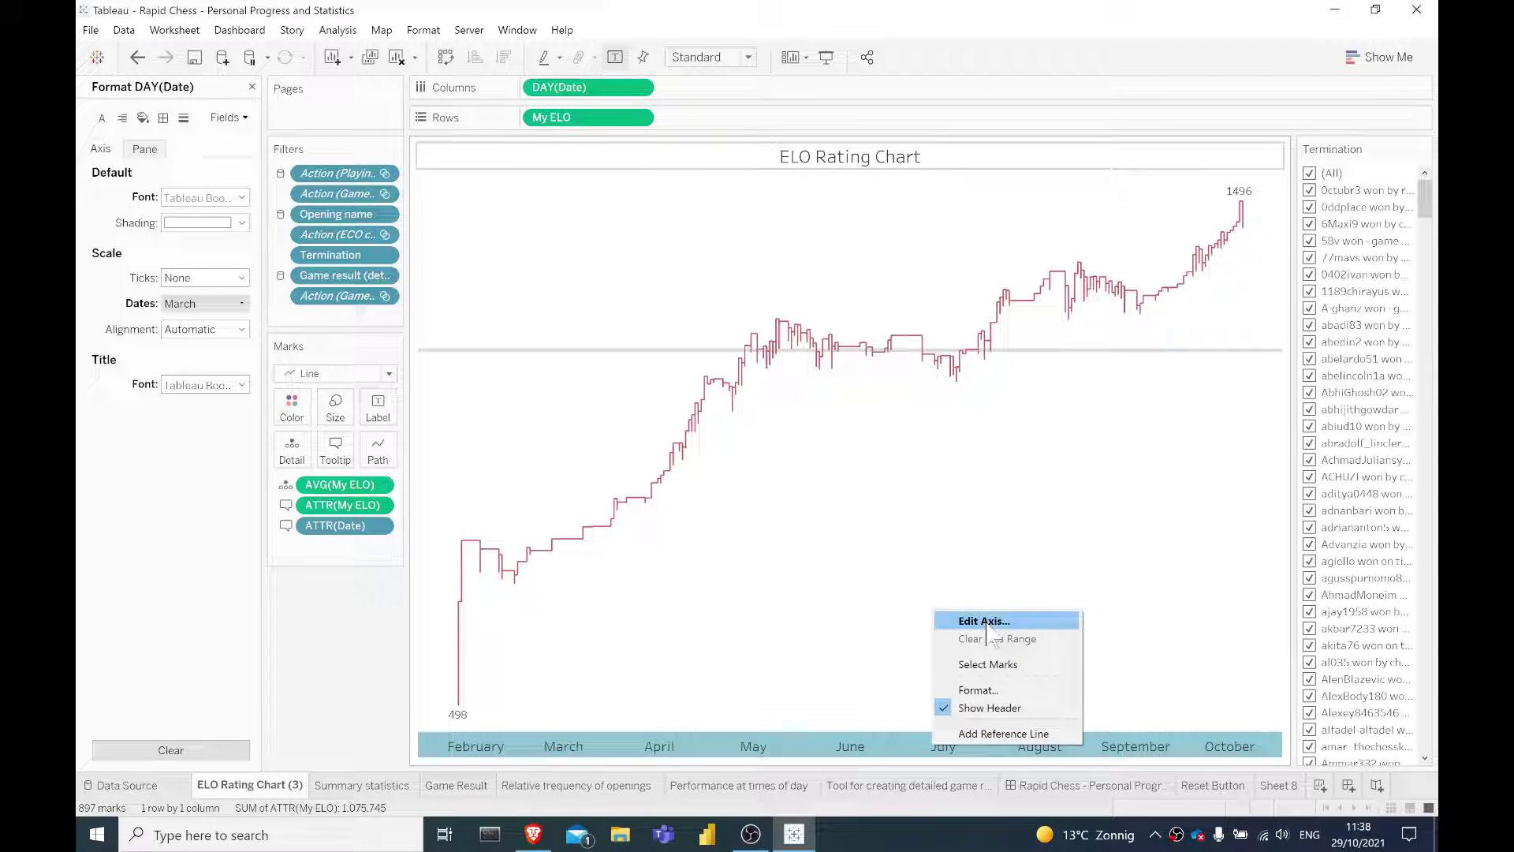
left_click(978, 690)
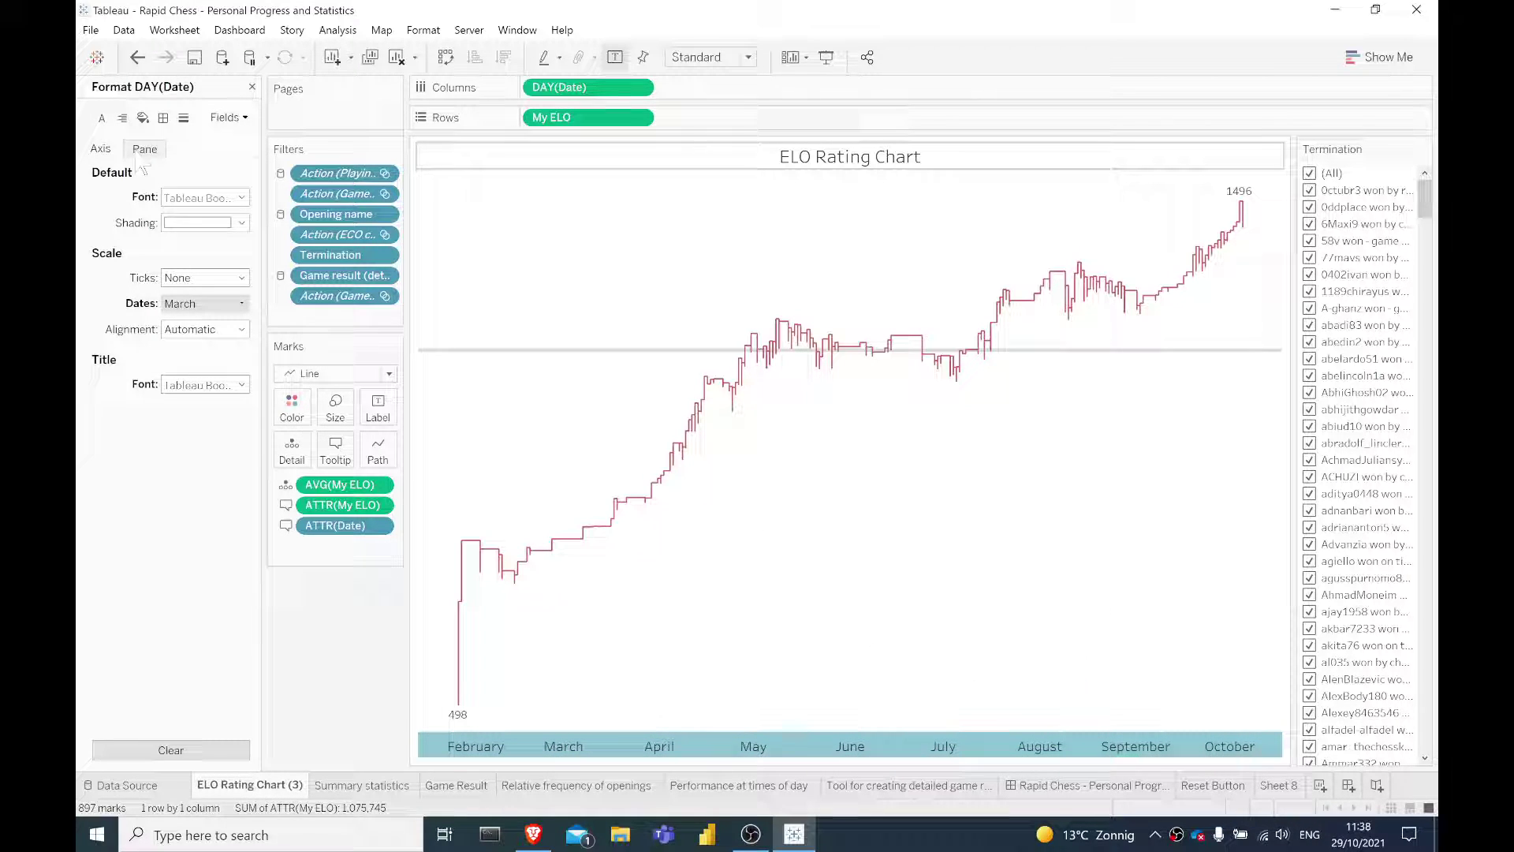
left_click(204, 198)
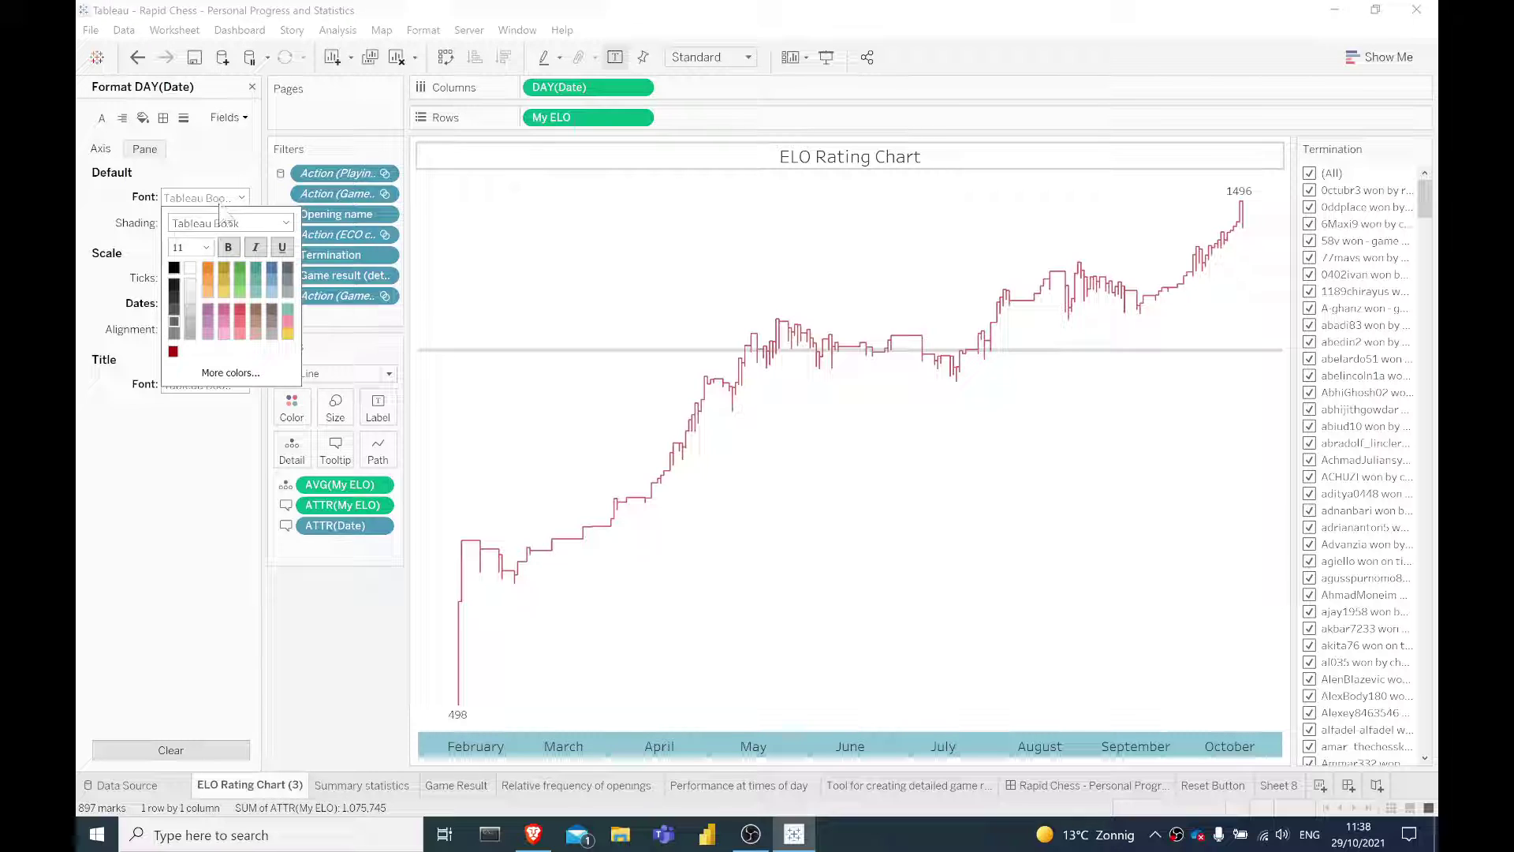
left_click(205, 247)
left_click(183, 284)
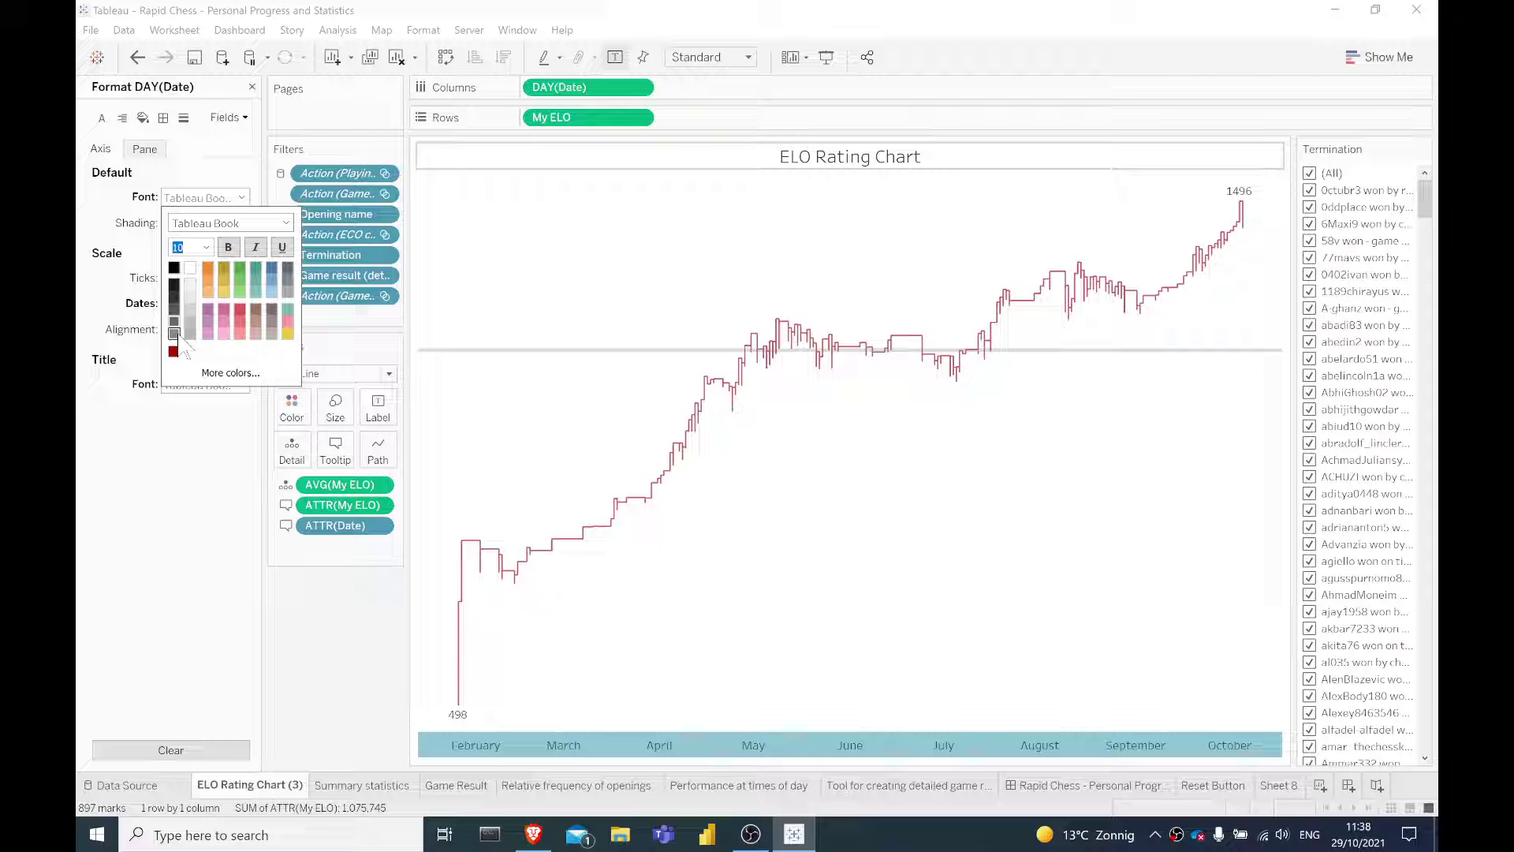
left_click(190, 267)
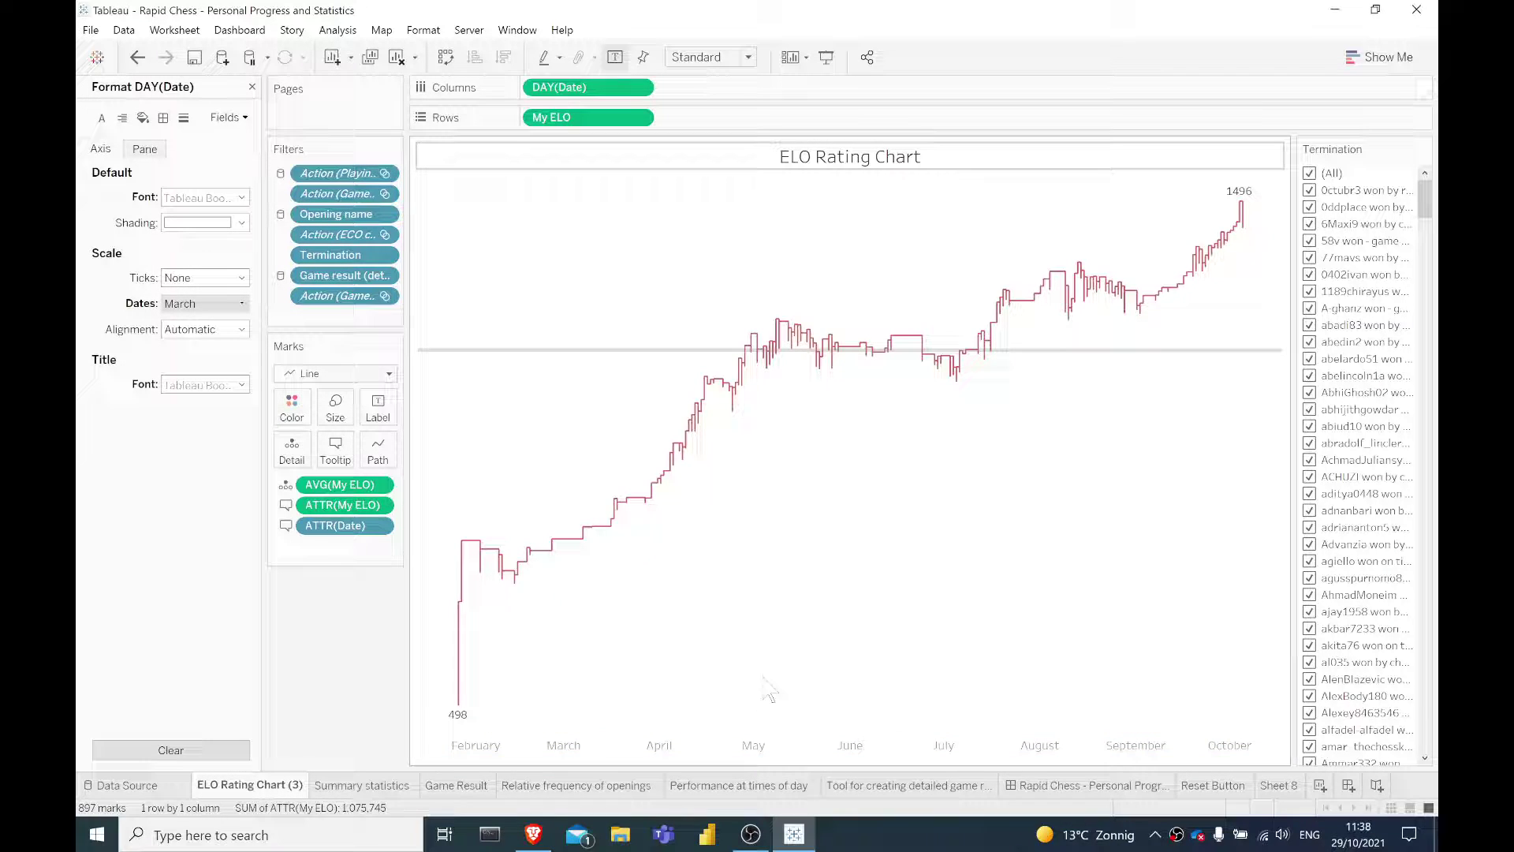
Set the 498 and 1496 mark labels to font size 11 and return to the Rapid Chess dashboard
left_click(378, 408)
left_click(424, 436)
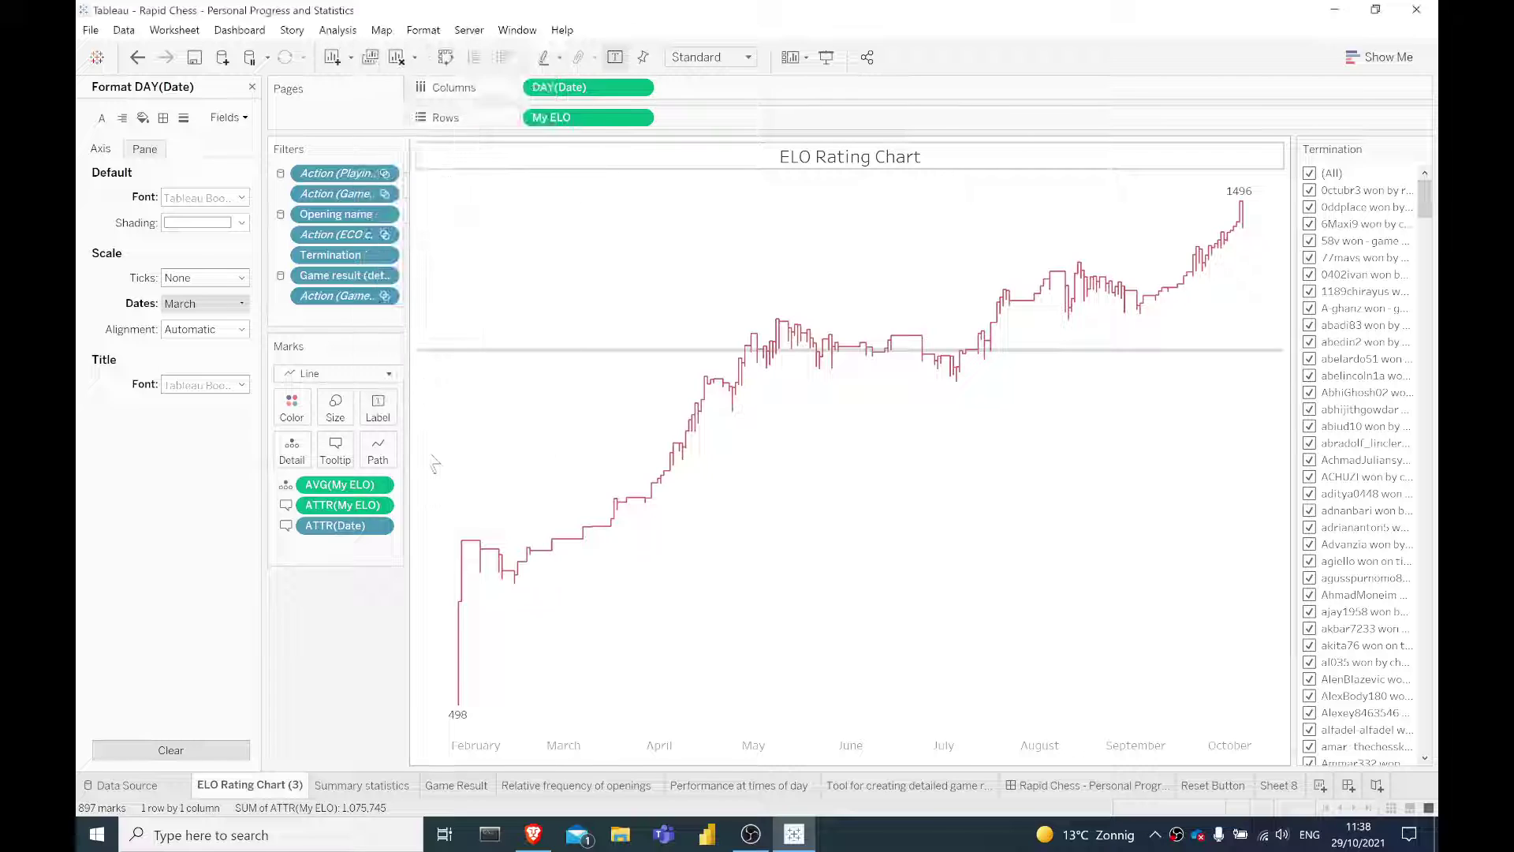
left_click(459, 704)
left_click(496, 448)
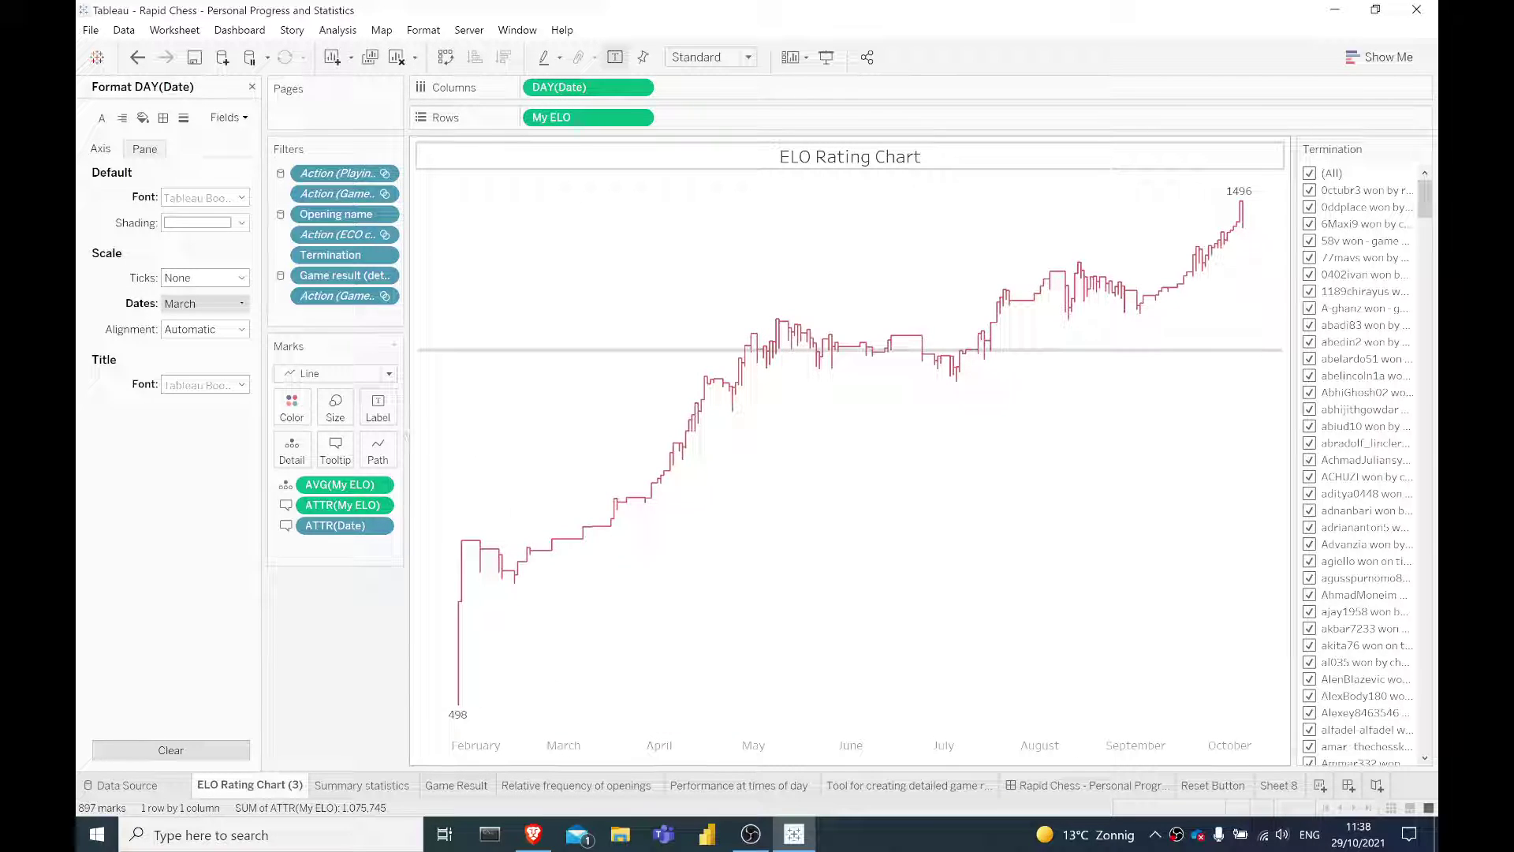
left_click(378, 408)
left_click(534, 94)
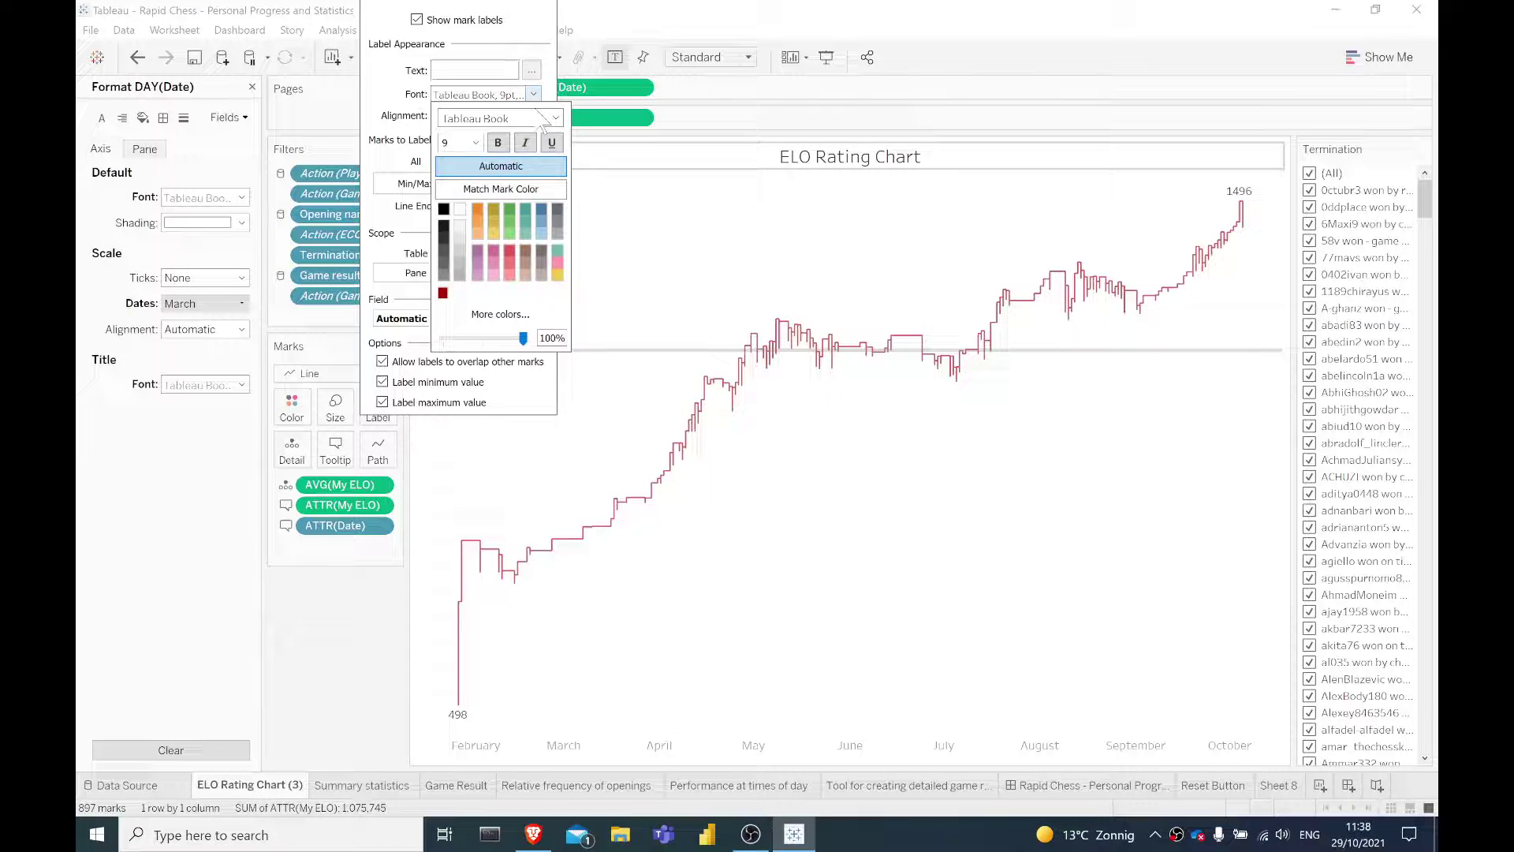
left_click(475, 142)
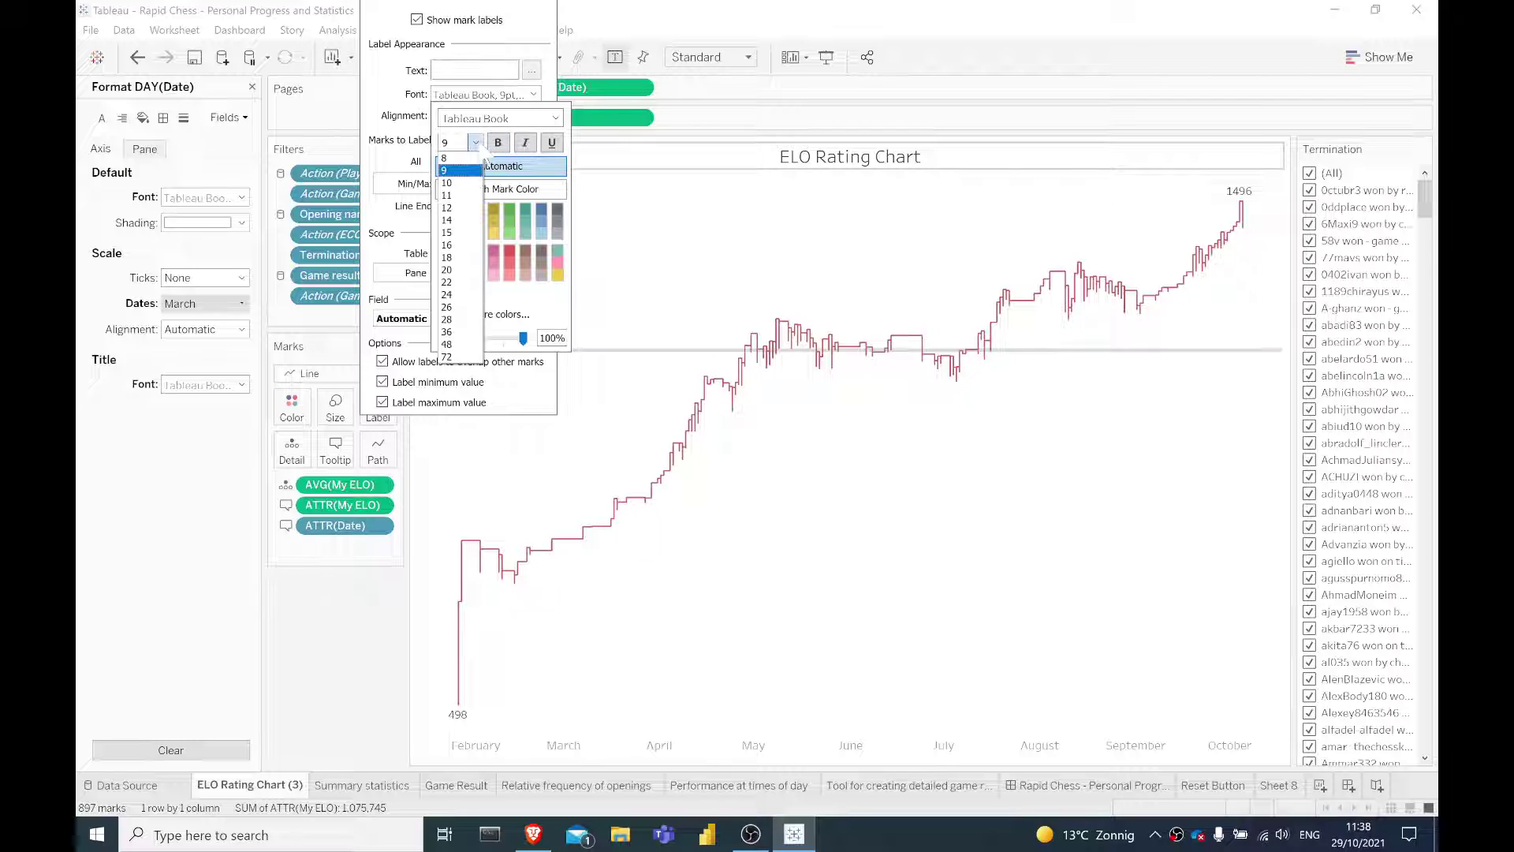
left_click(446, 194)
left_click(720, 297)
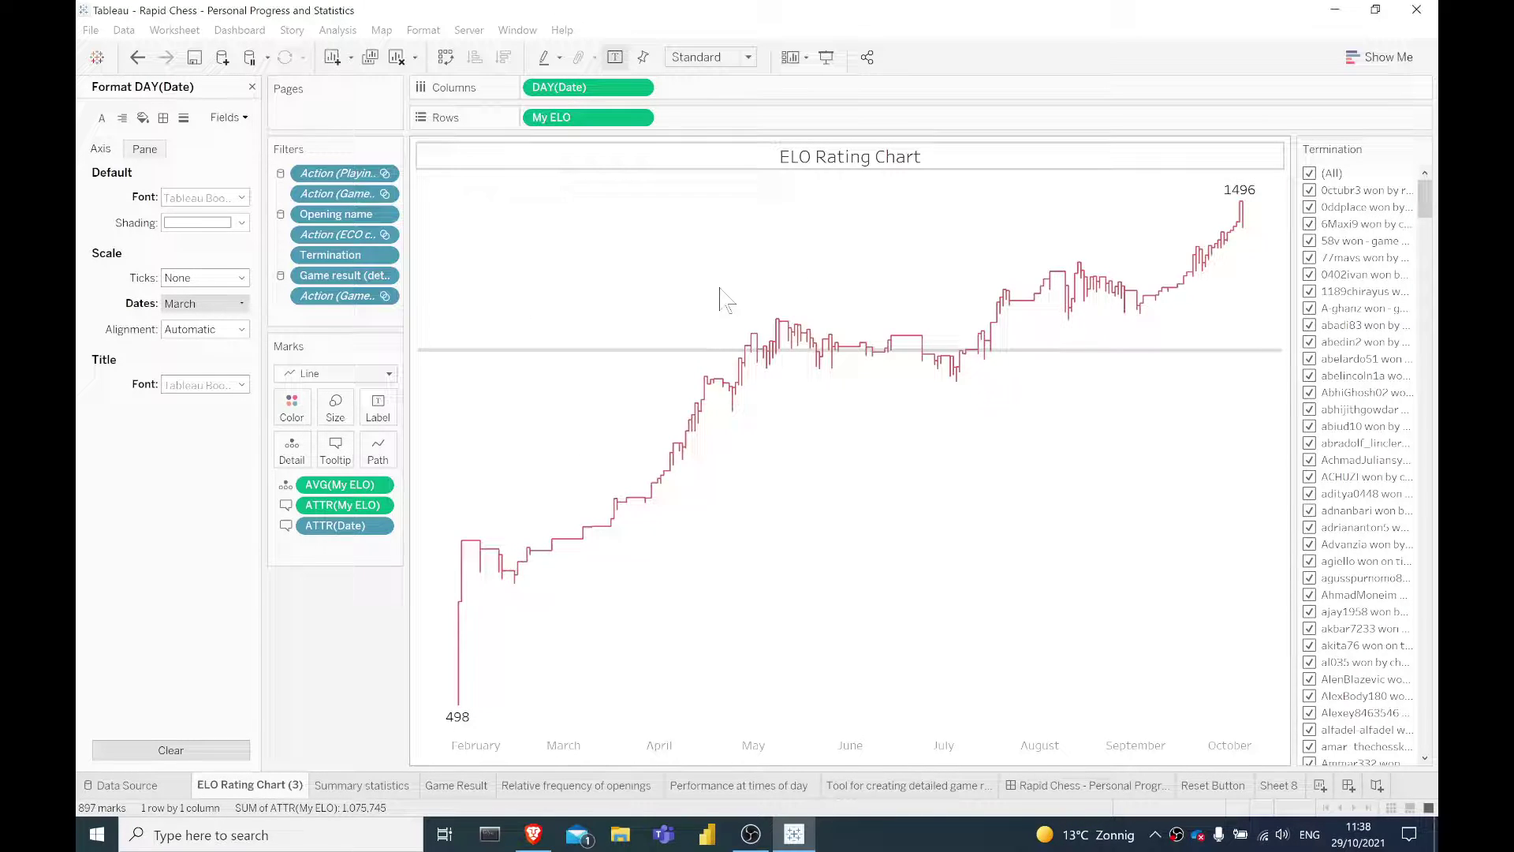
left_click(1113, 786)
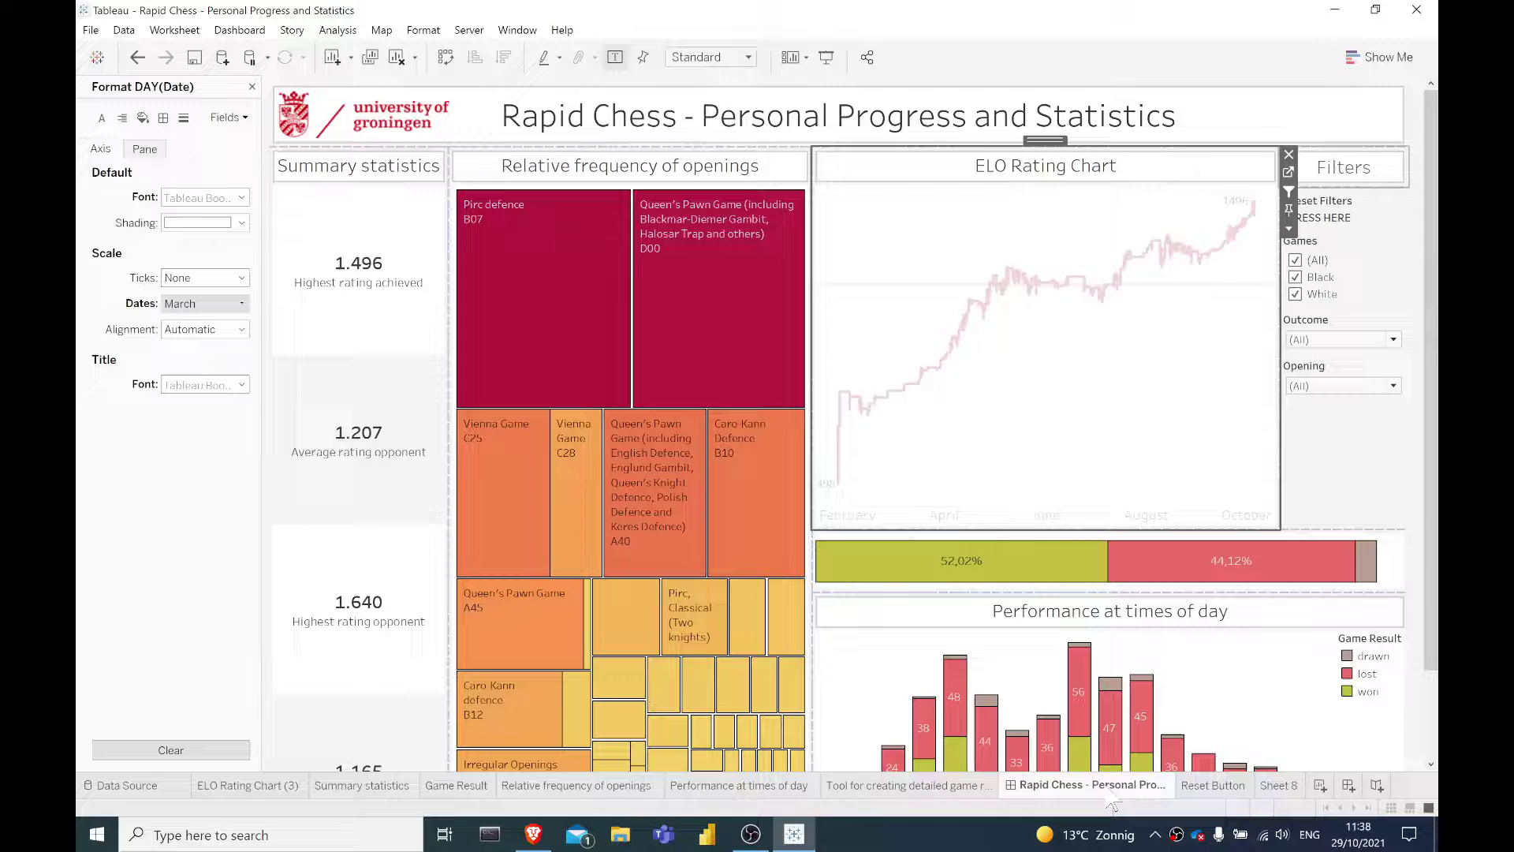
left_click(944, 521)
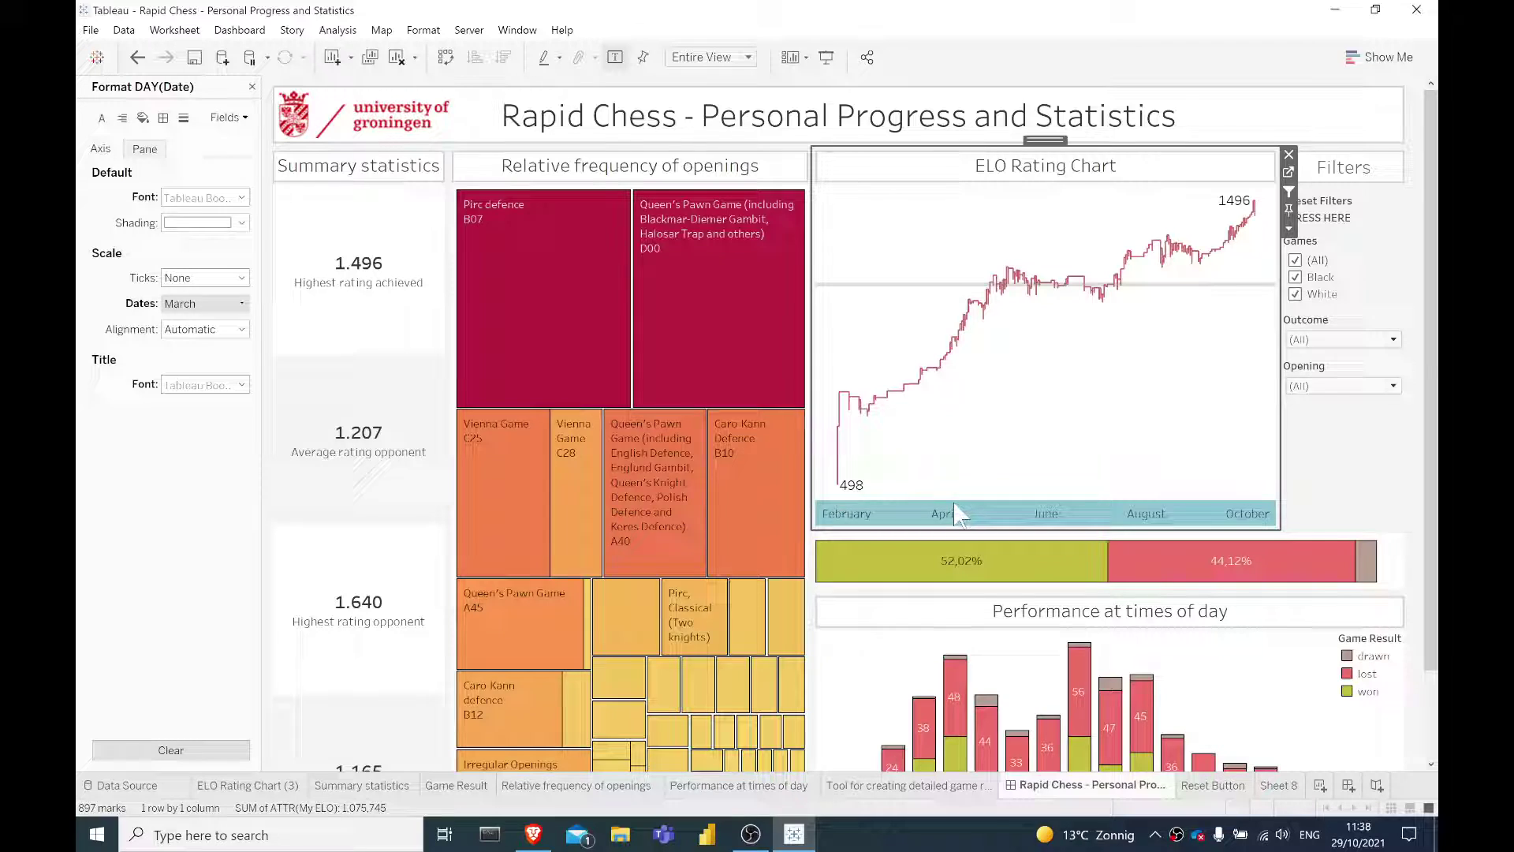
left_click(954, 507)
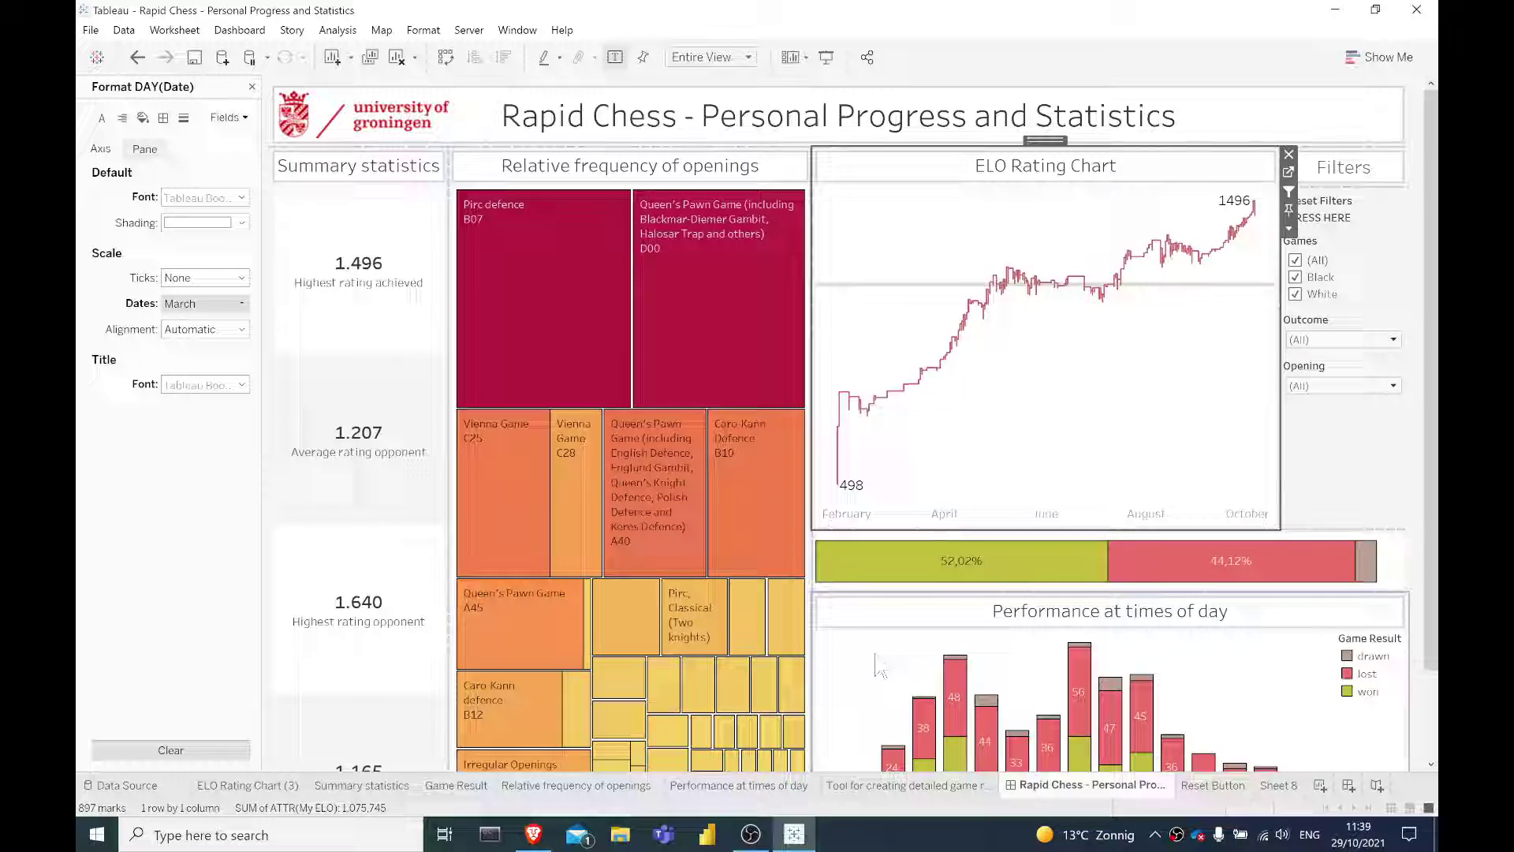
scroll(931, 599, "down", 3)
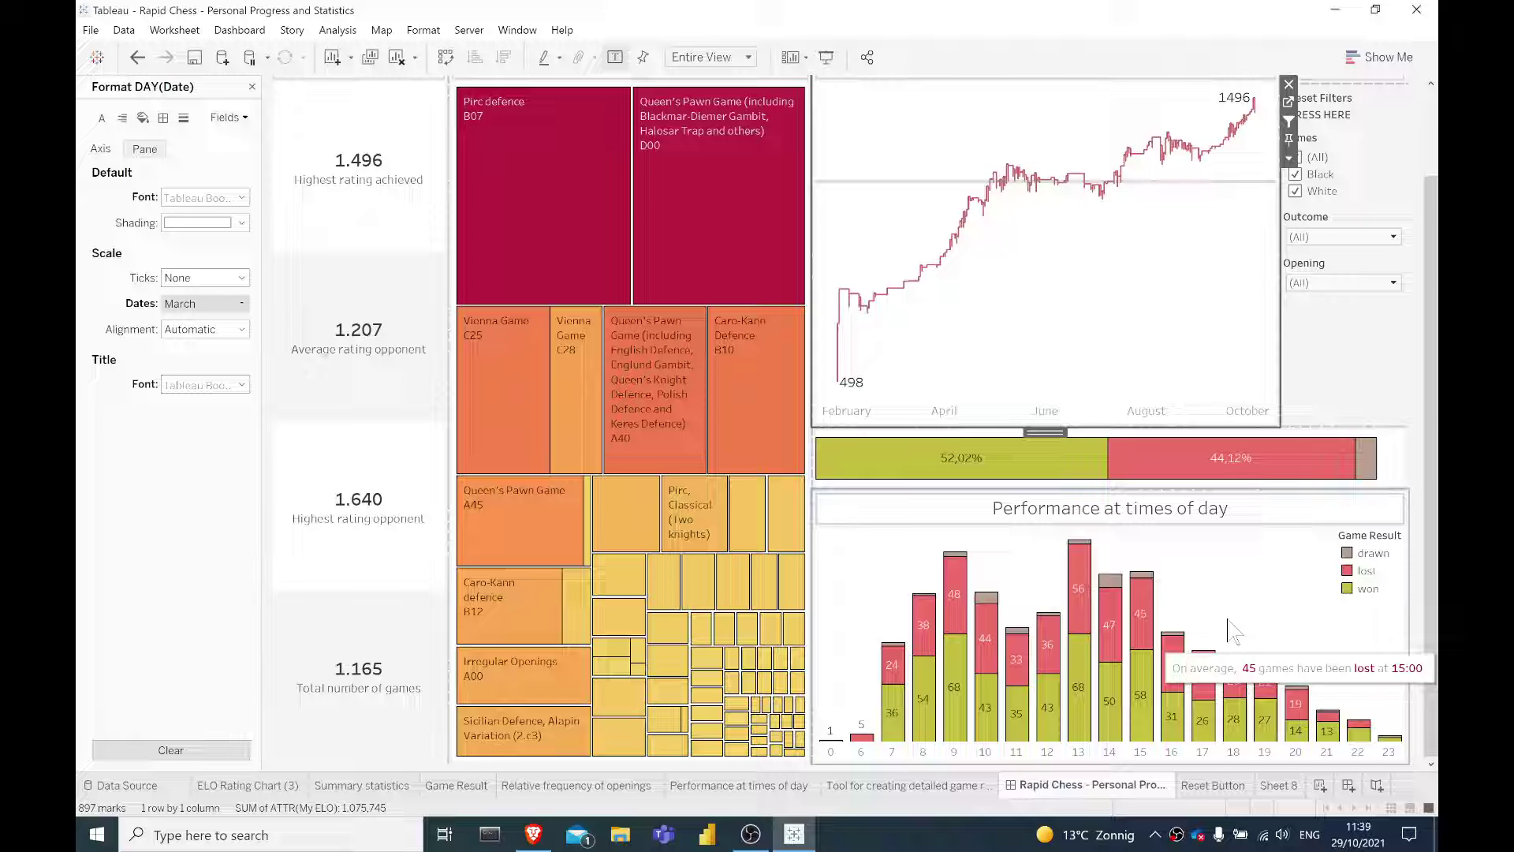
scroll(1246, 623, "up", 3)
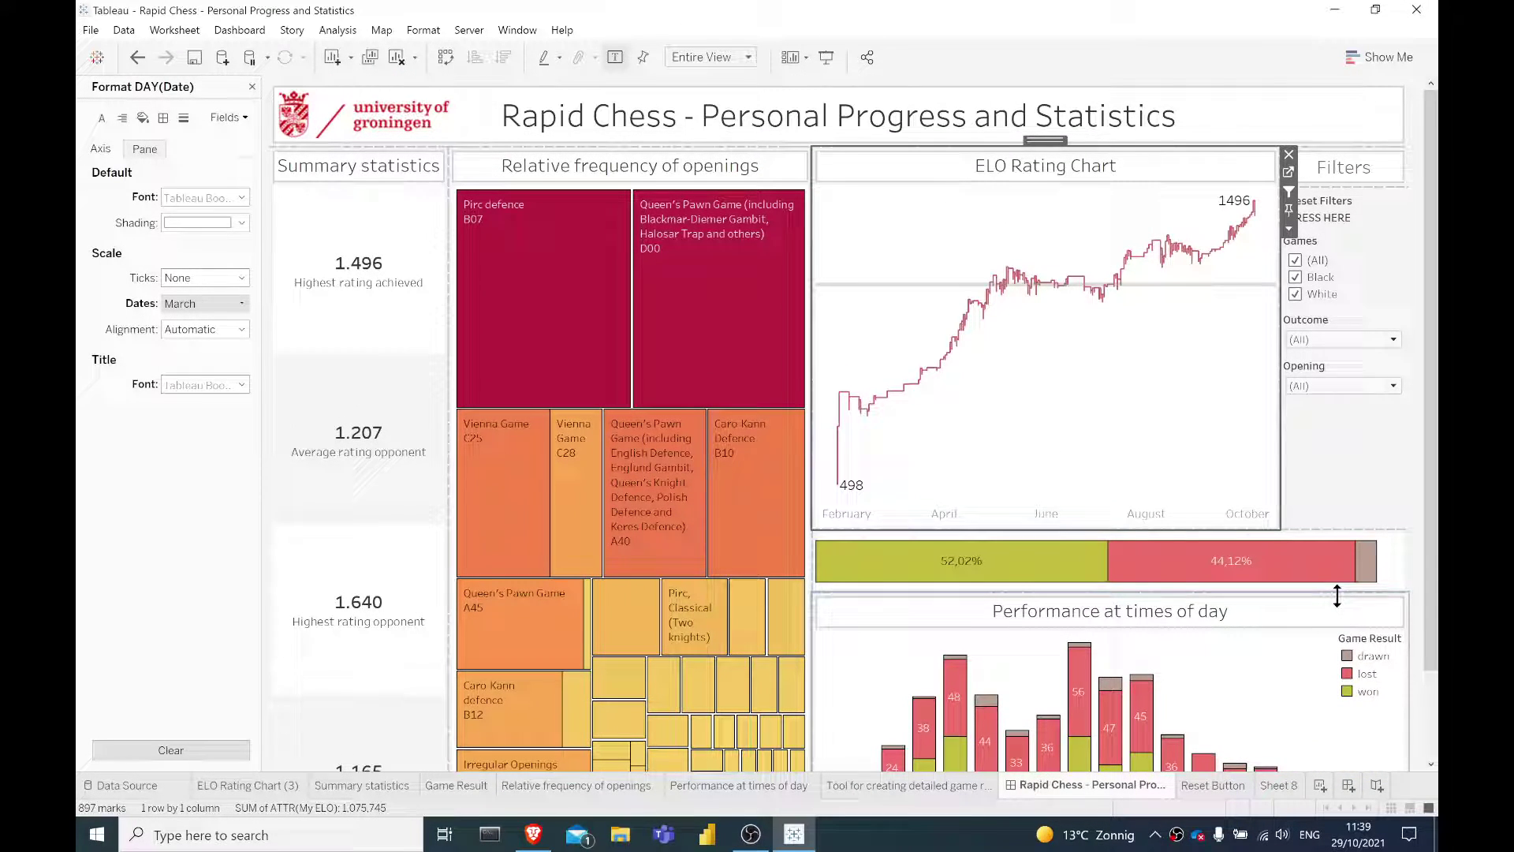
left_click(1365, 375)
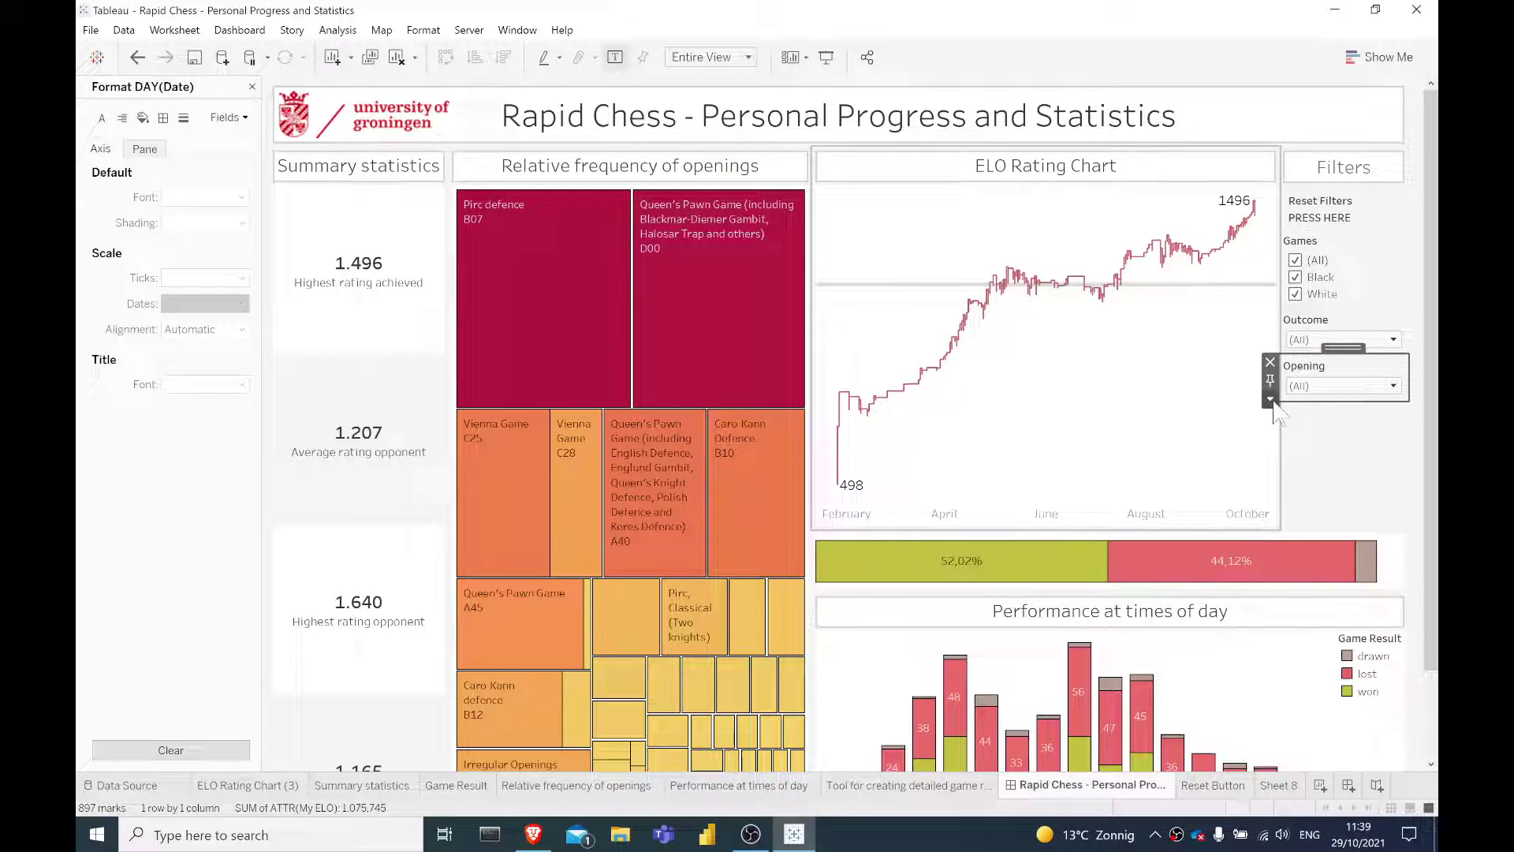
Change the Games filter to Single Value (list) and set it to (All)
left_click(1371, 286)
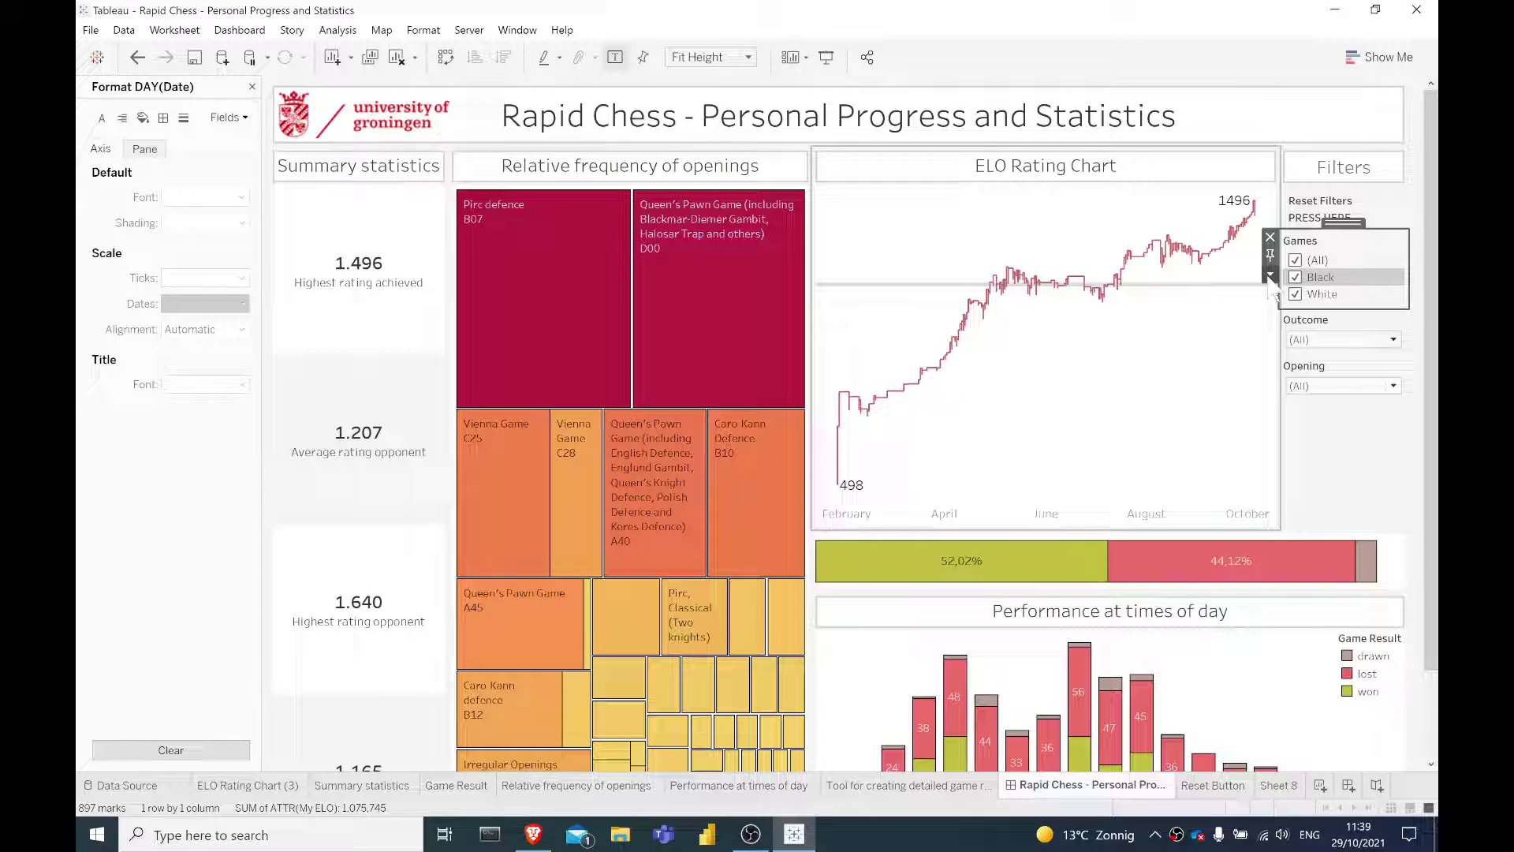
left_click(1270, 276)
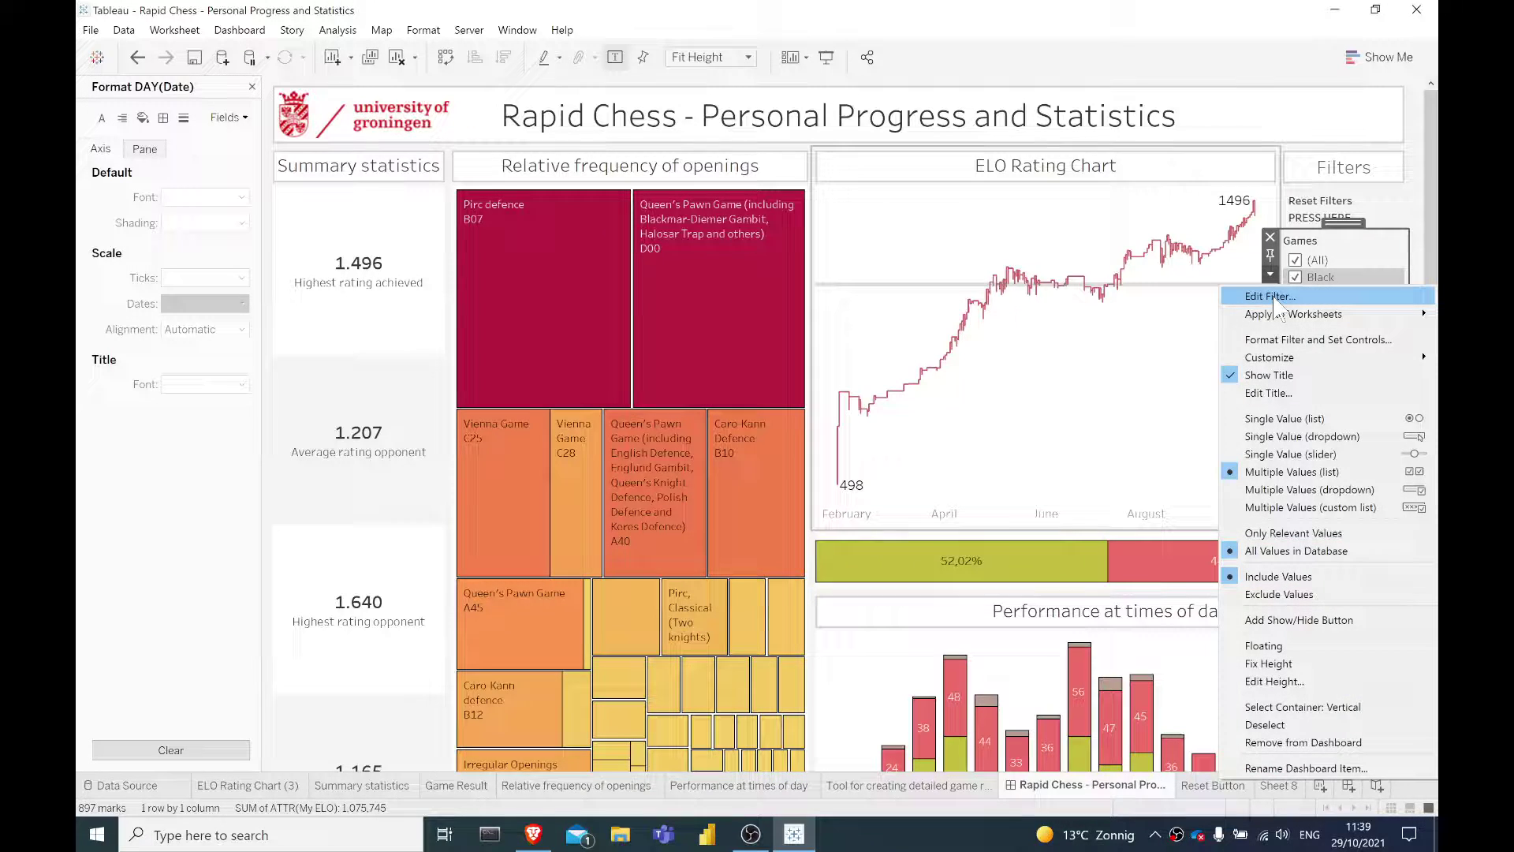
left_click(1291, 419)
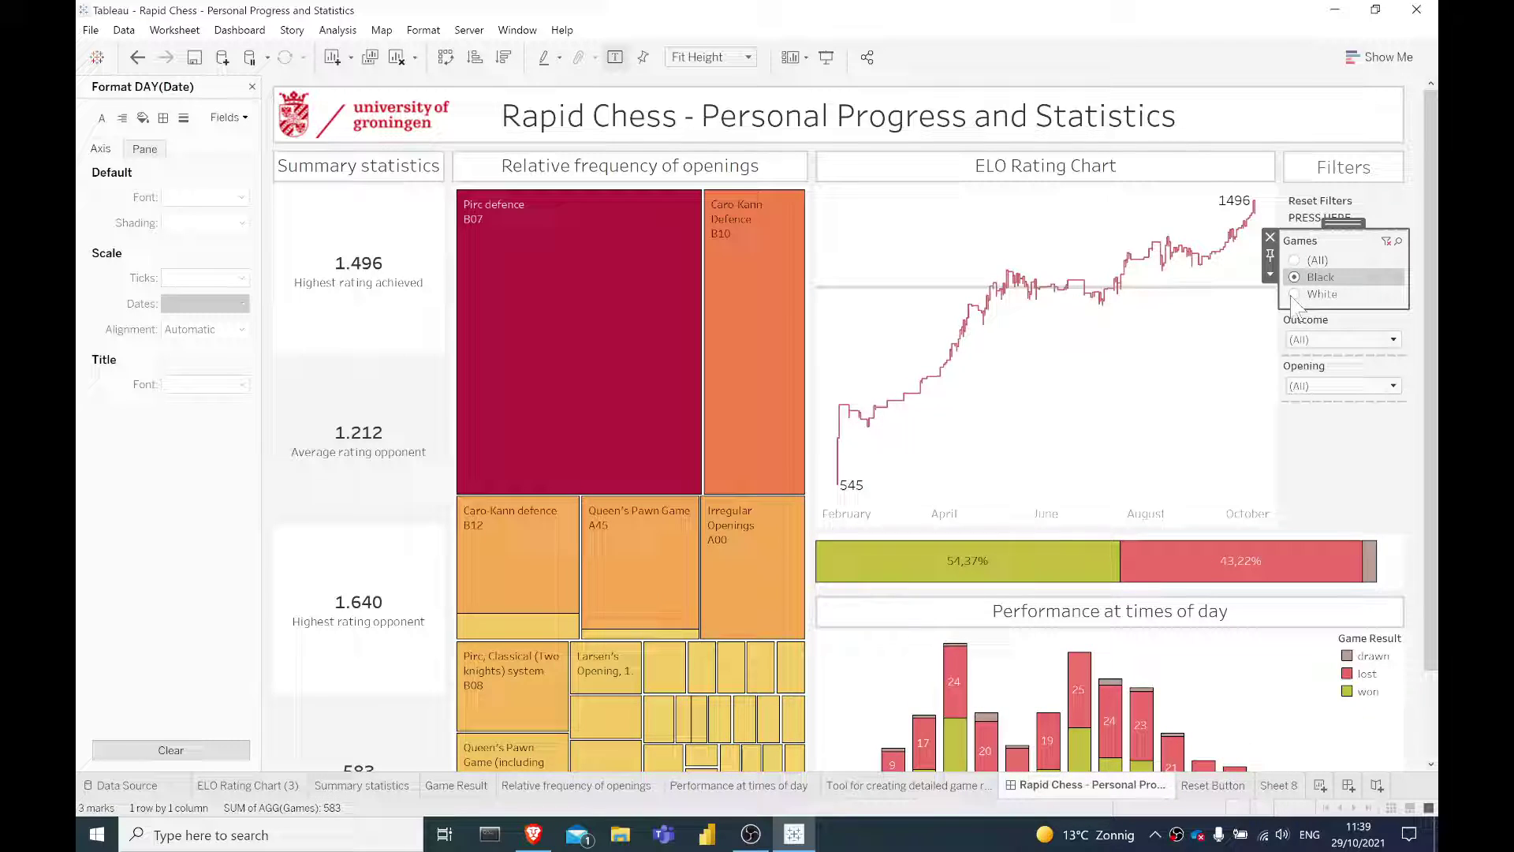
left_click(1294, 262)
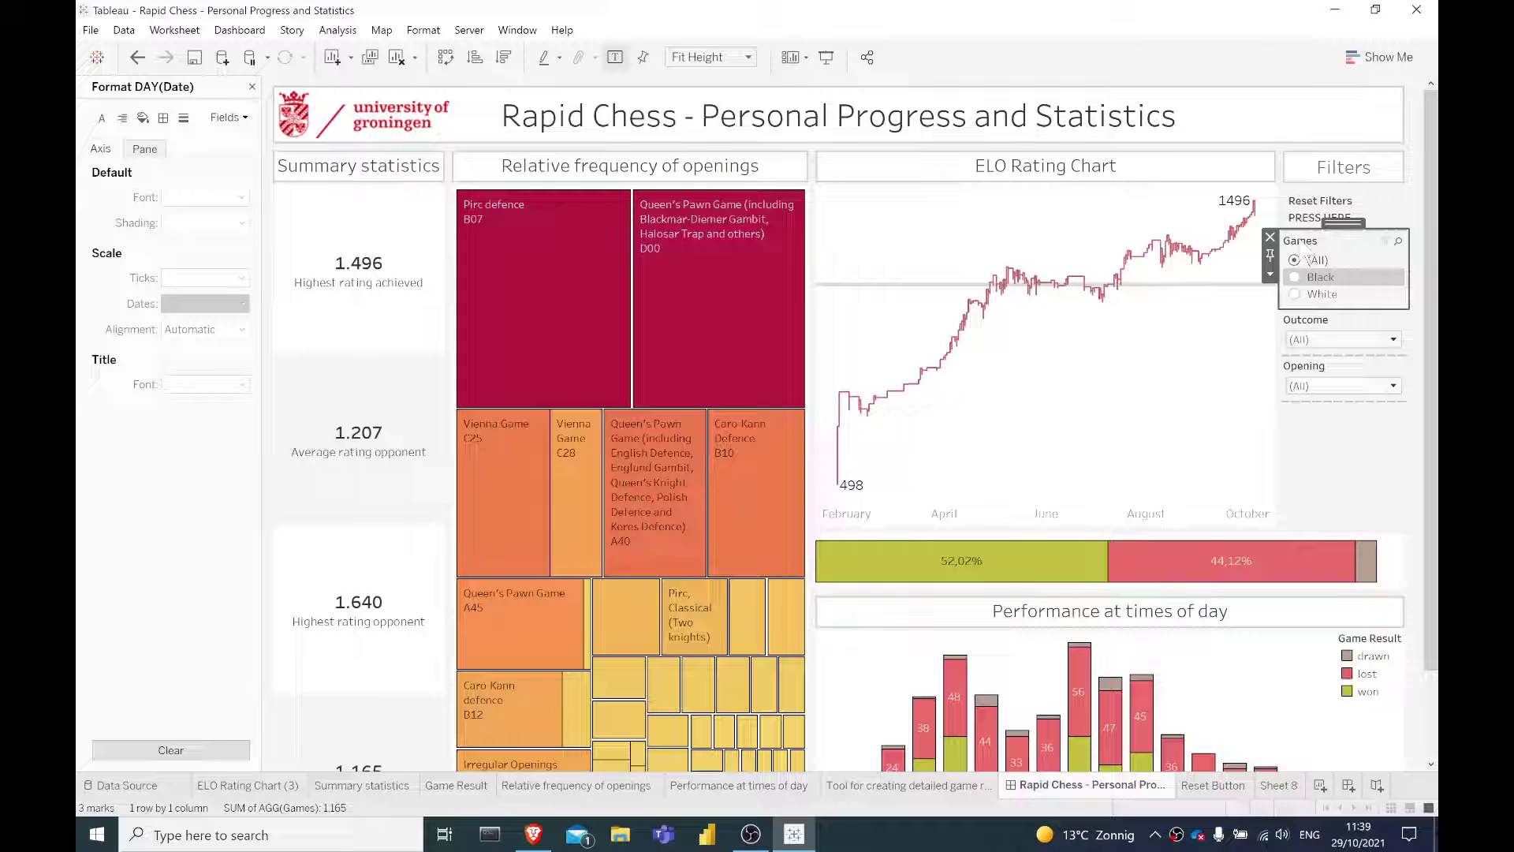
Centre the Games, Outcome and Opening filter titles
double_click(1308, 254)
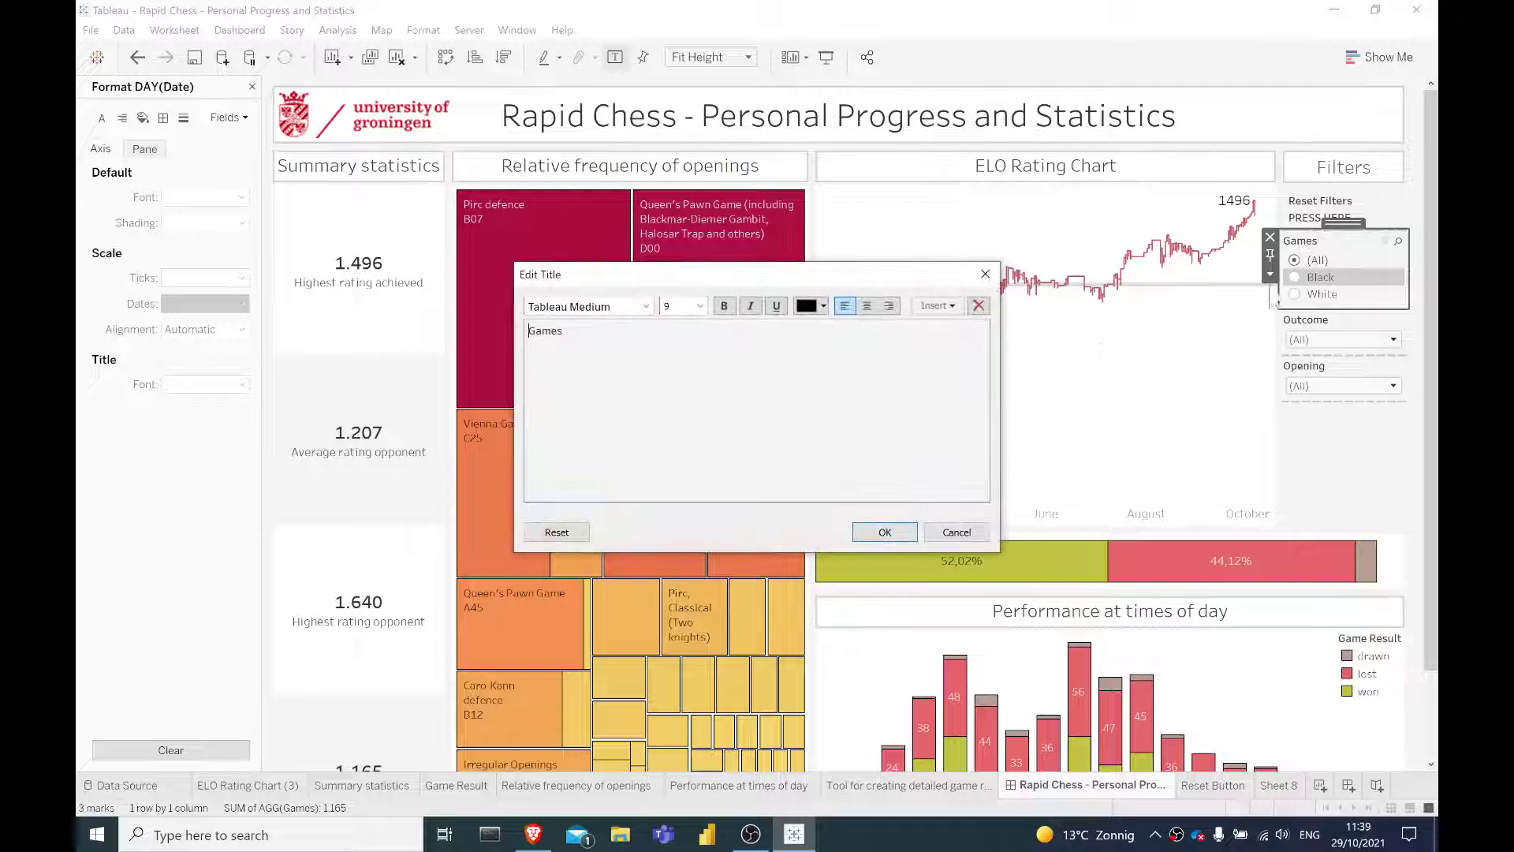
left_click(867, 305)
left_click(896, 536)
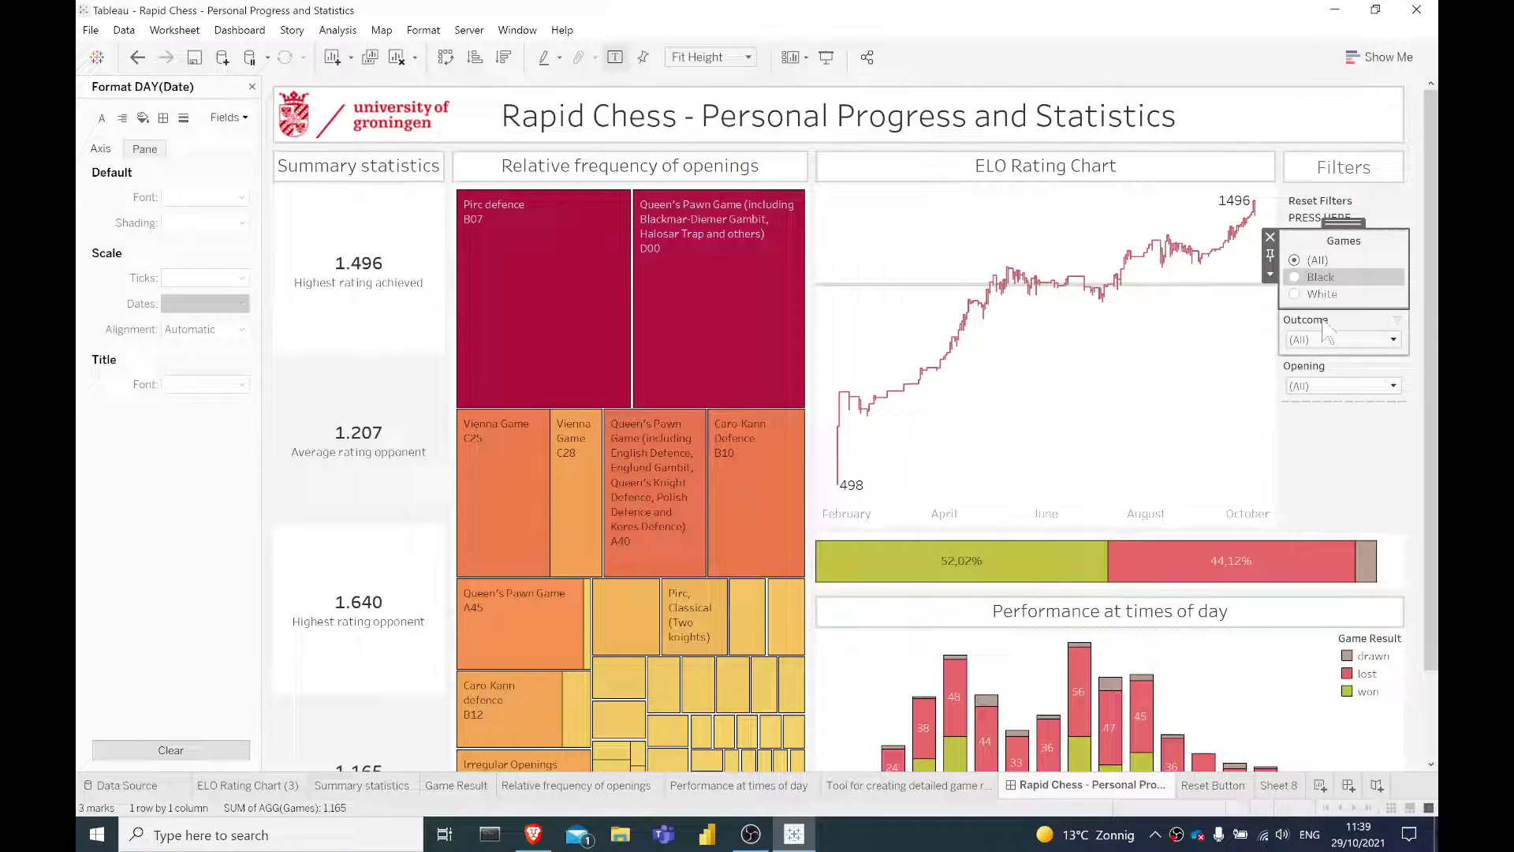
double_click(1323, 324)
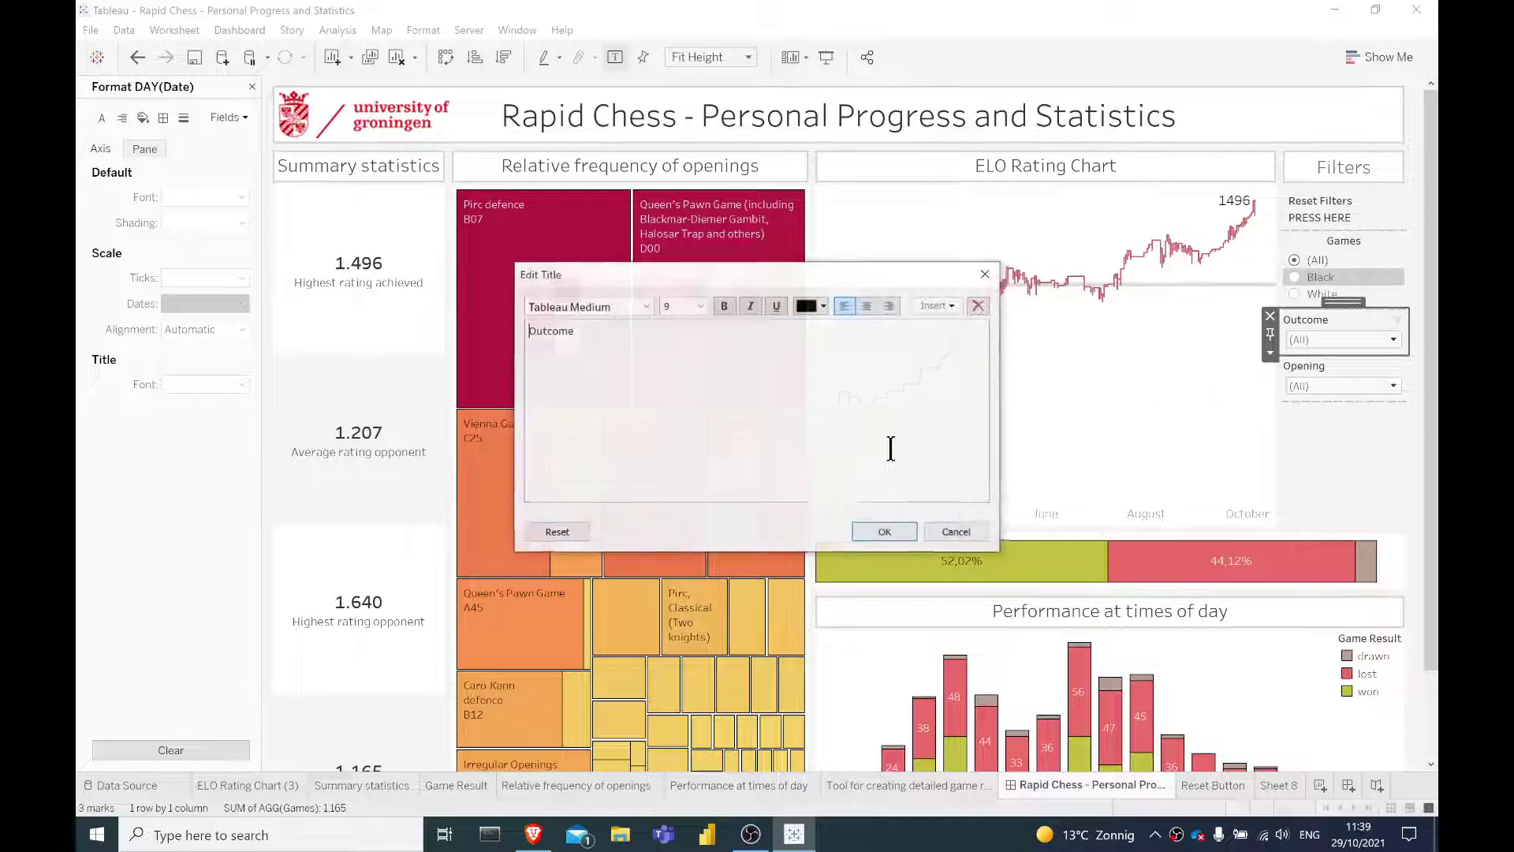
left_click(867, 305)
left_click(885, 531)
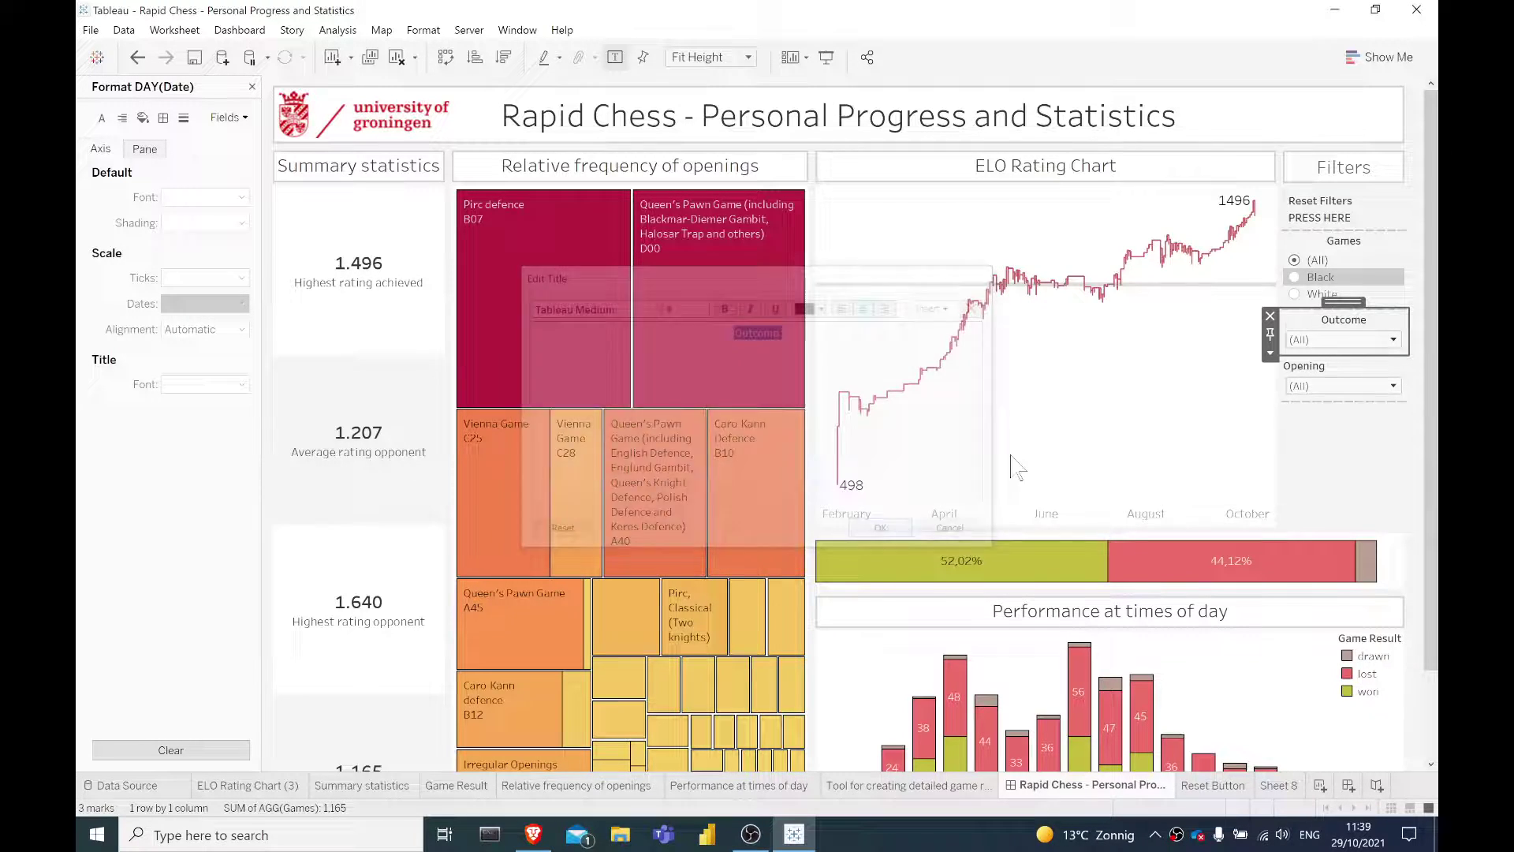
double_click(1303, 365)
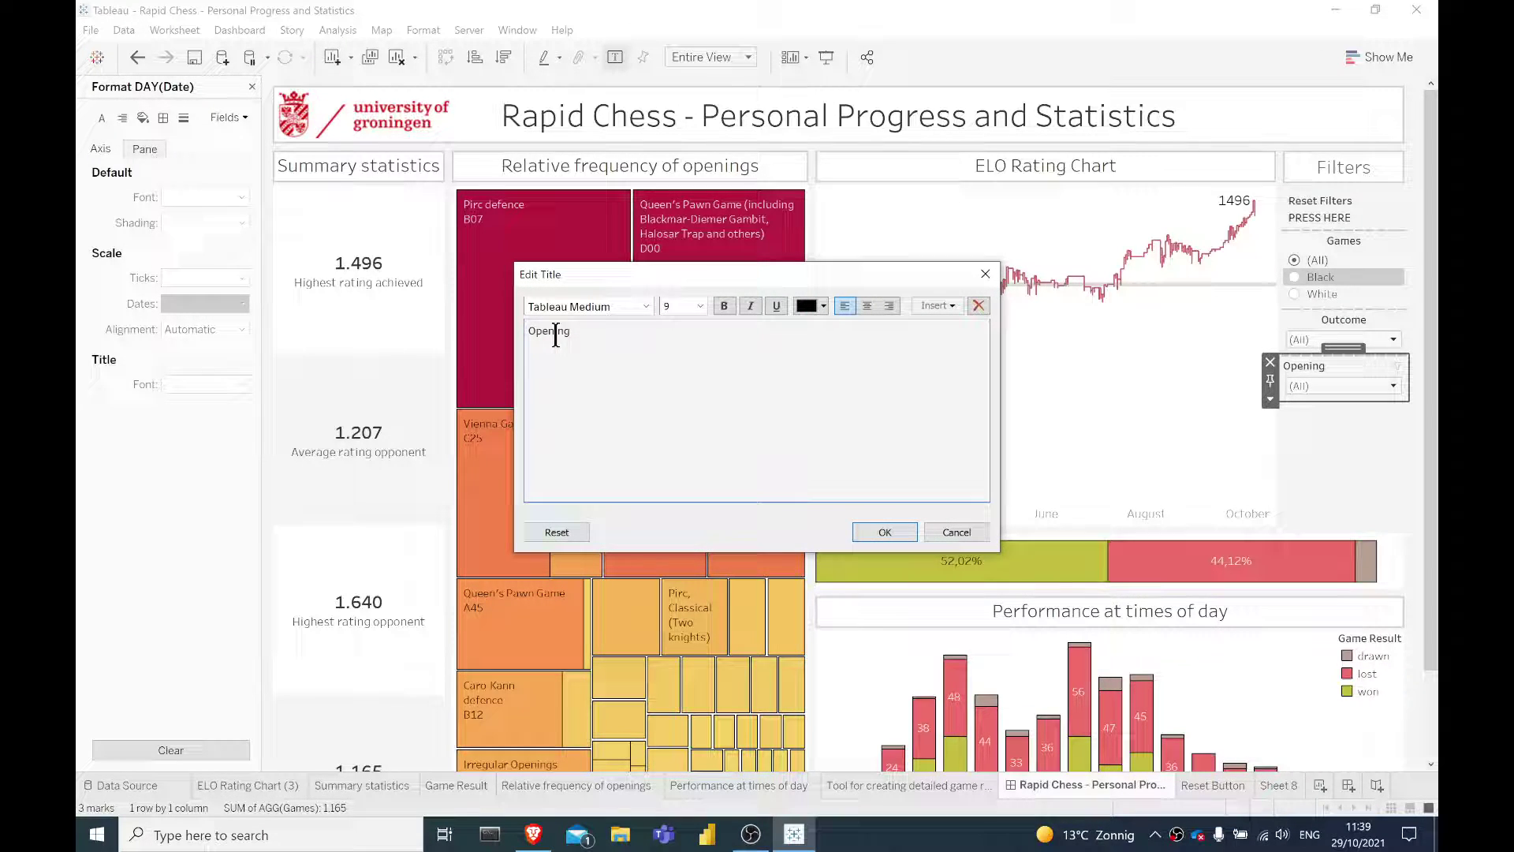
left_click_drag(553, 331, 571, 331)
left_click(866, 305)
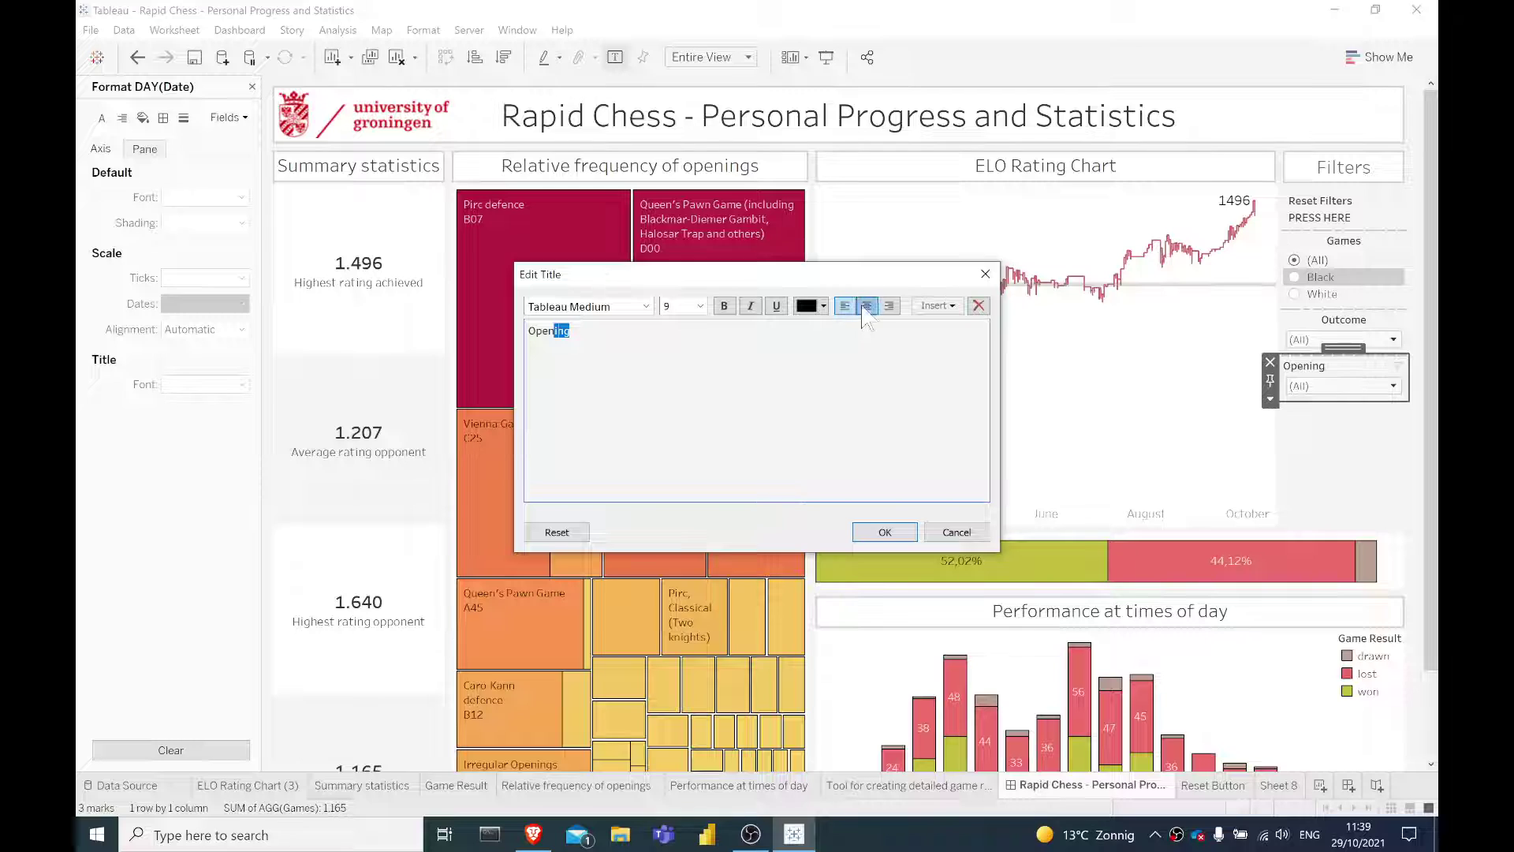
left_click(885, 532)
Review the filter border options in Format Filters, leaving no border
right_click(1305, 382)
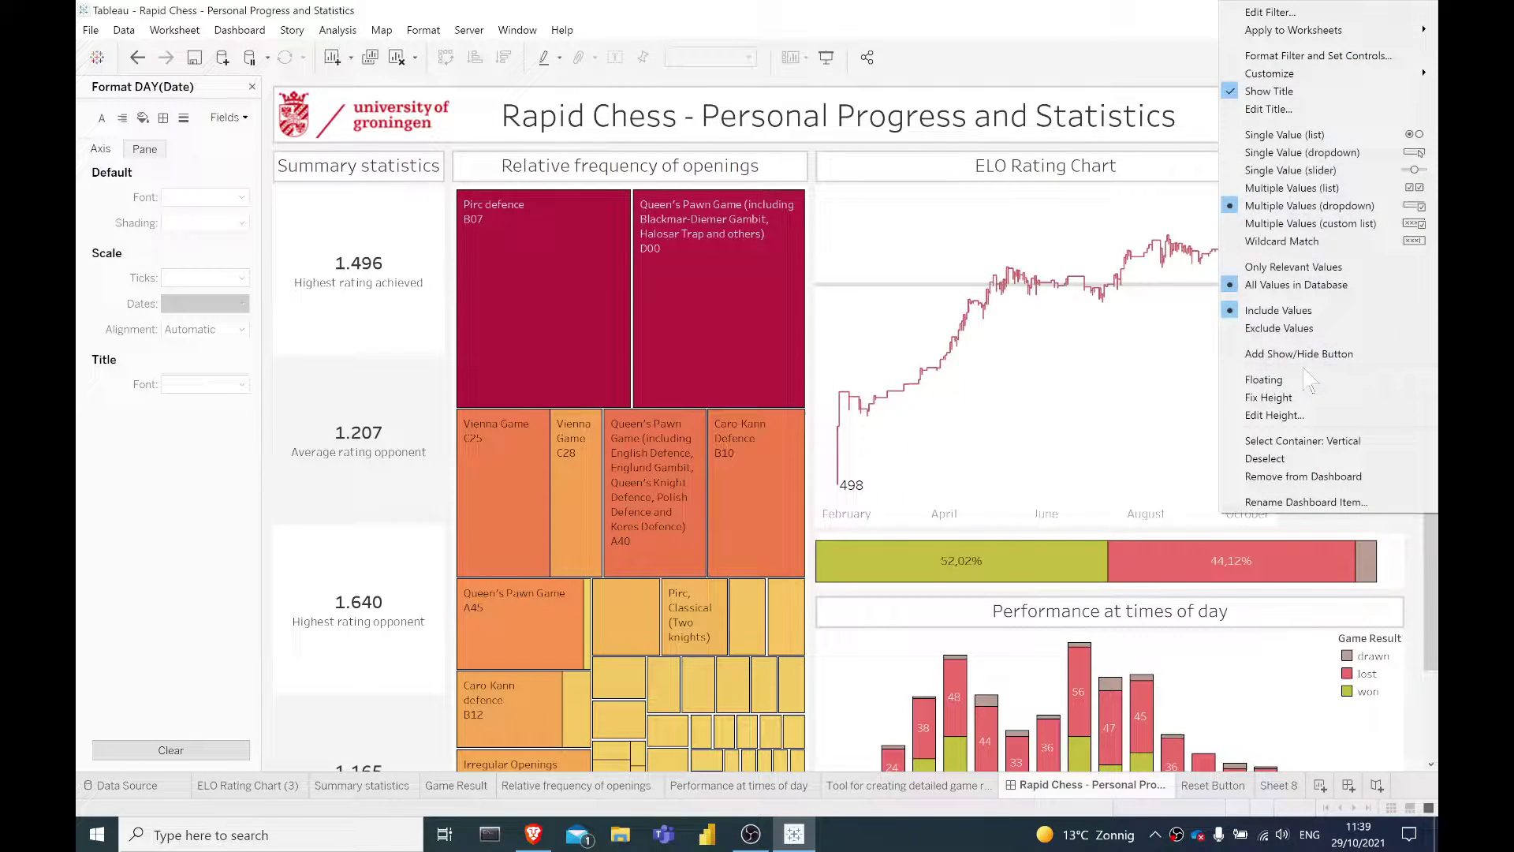
left_click(1331, 56)
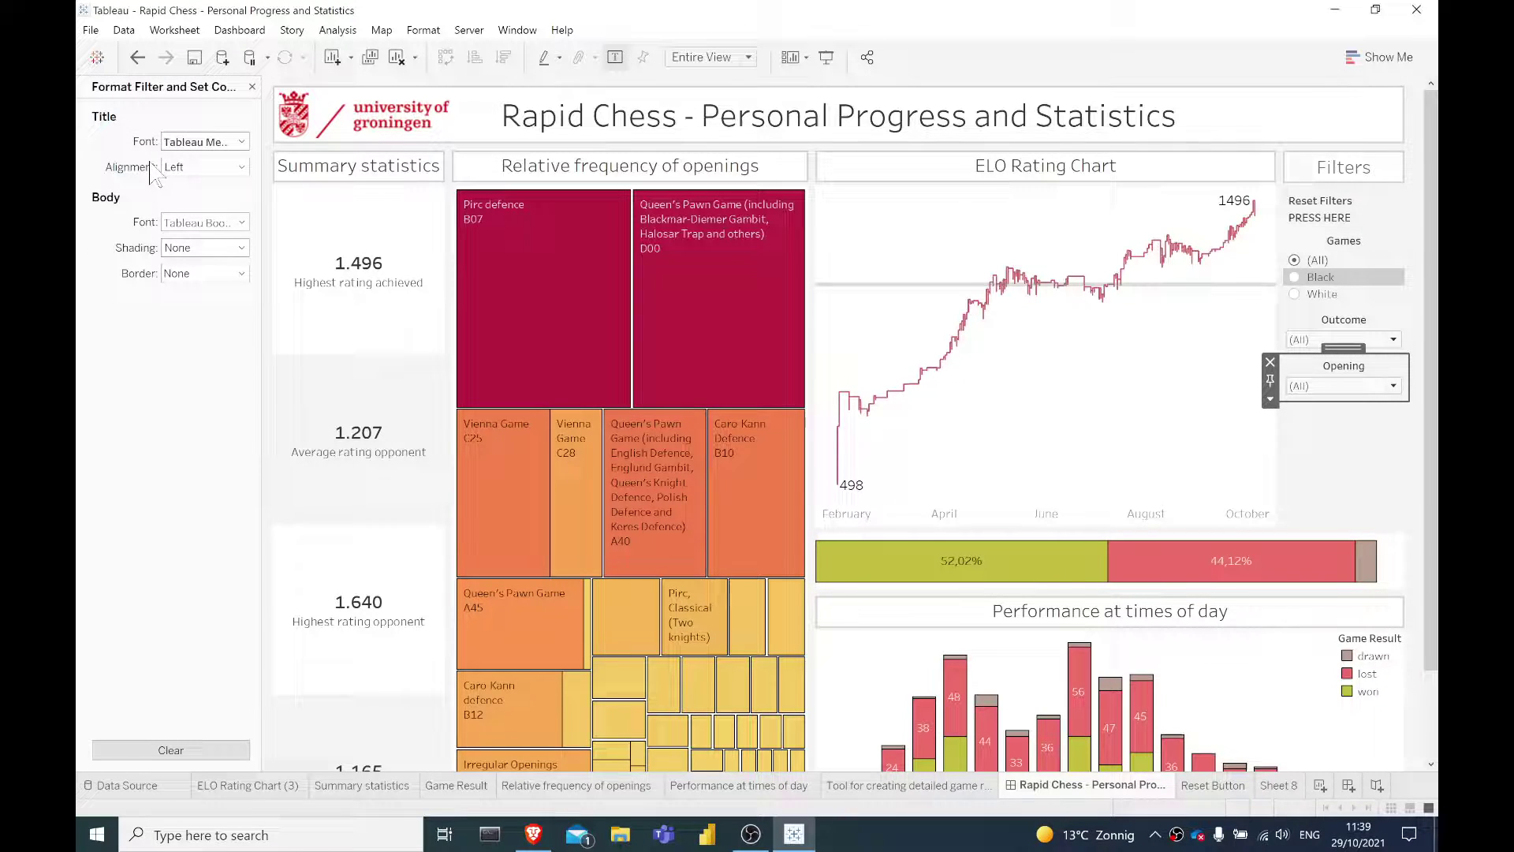
left_click(201, 274)
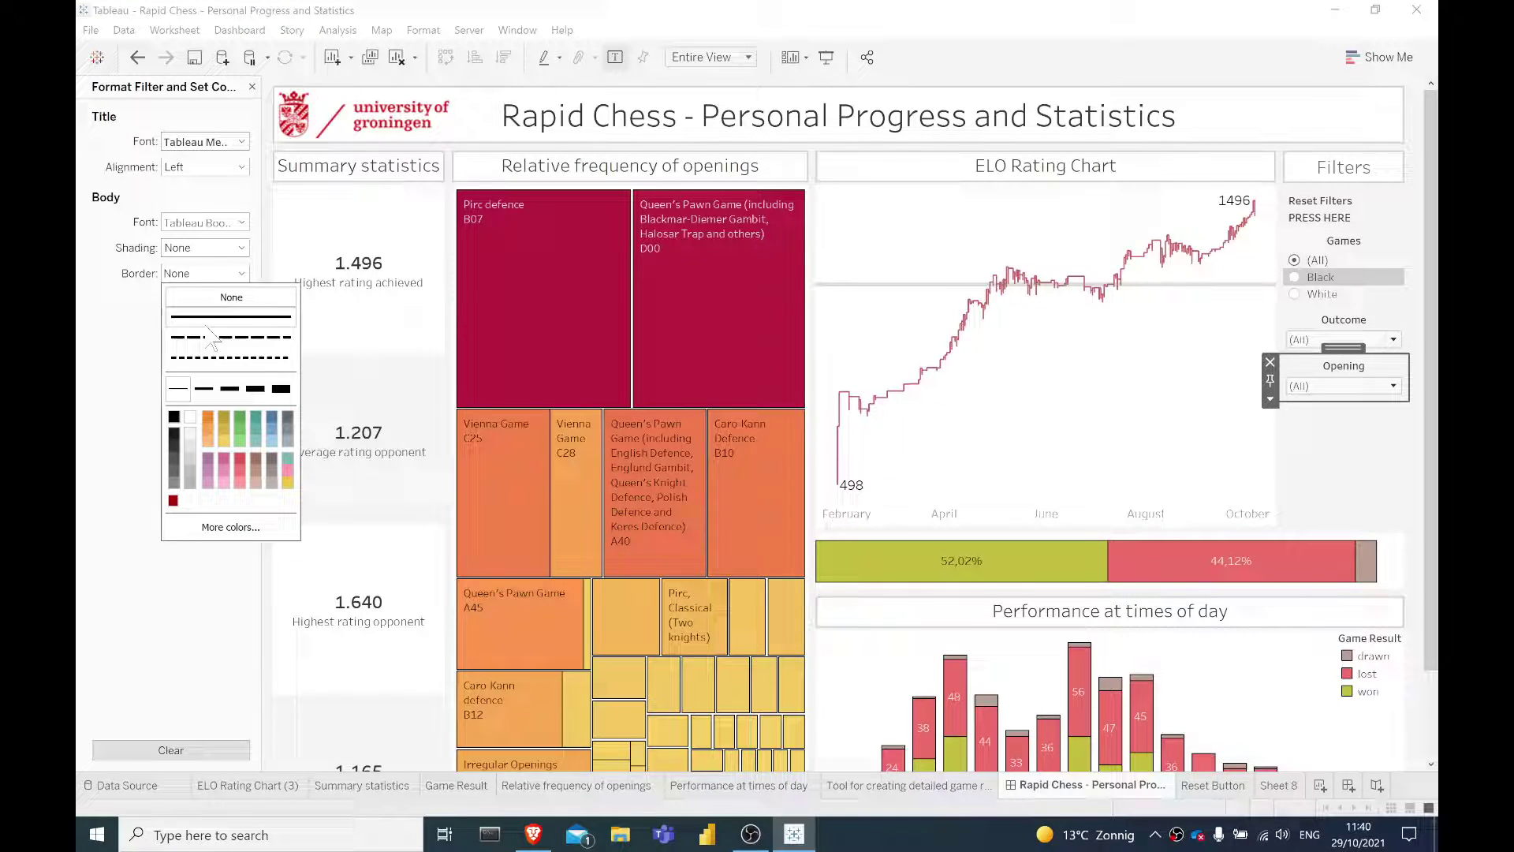
left_click(113, 394)
left_click(1327, 331)
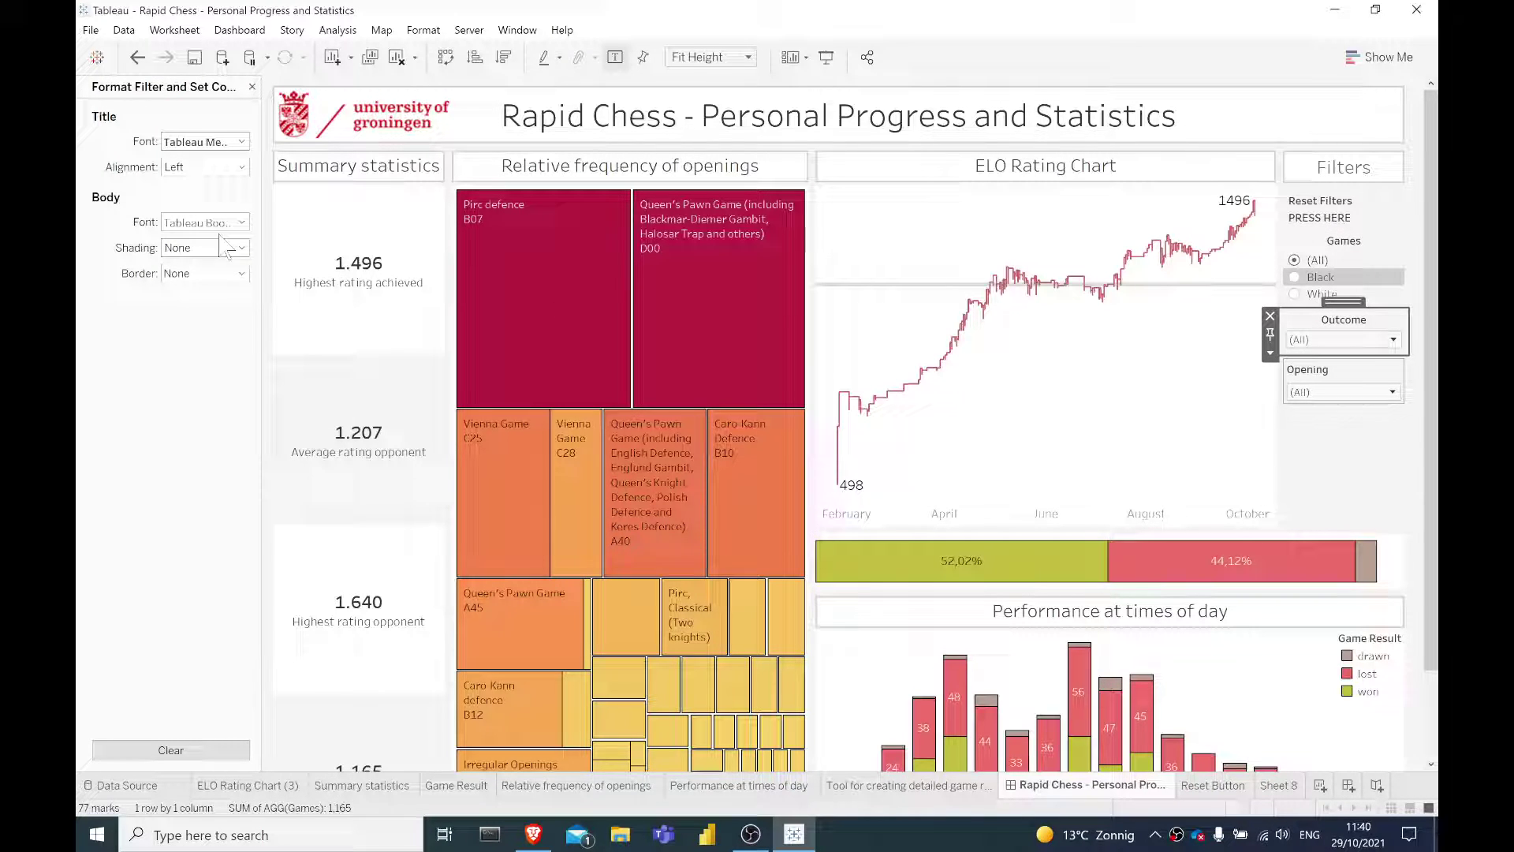
left_click(224, 273)
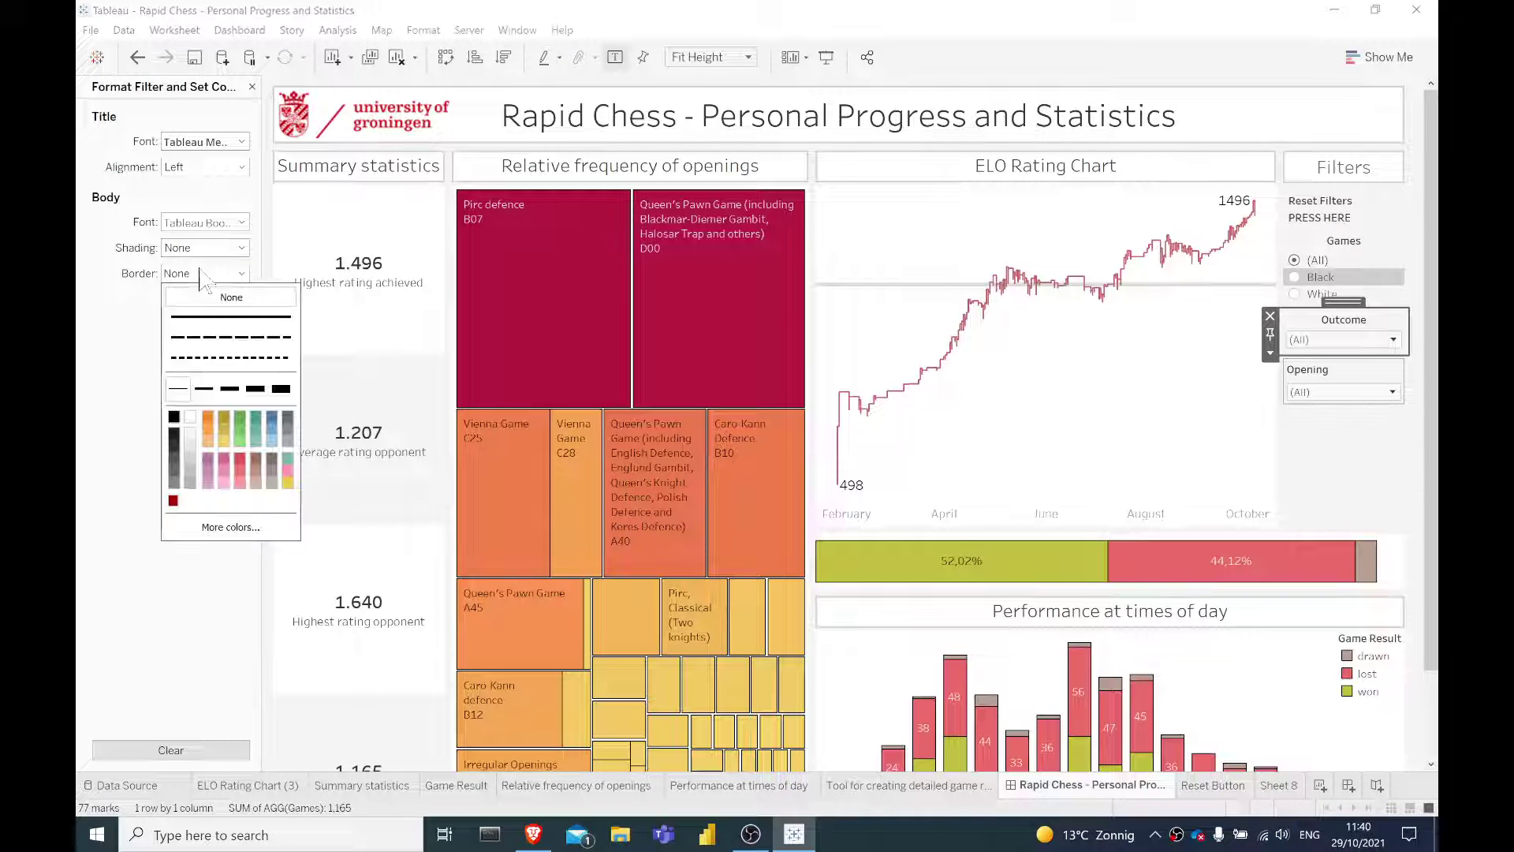
left_click(1144, 432)
Test the Games filter with Black and White, reset it, and open the Reset Button worksheet
left_click(1083, 426)
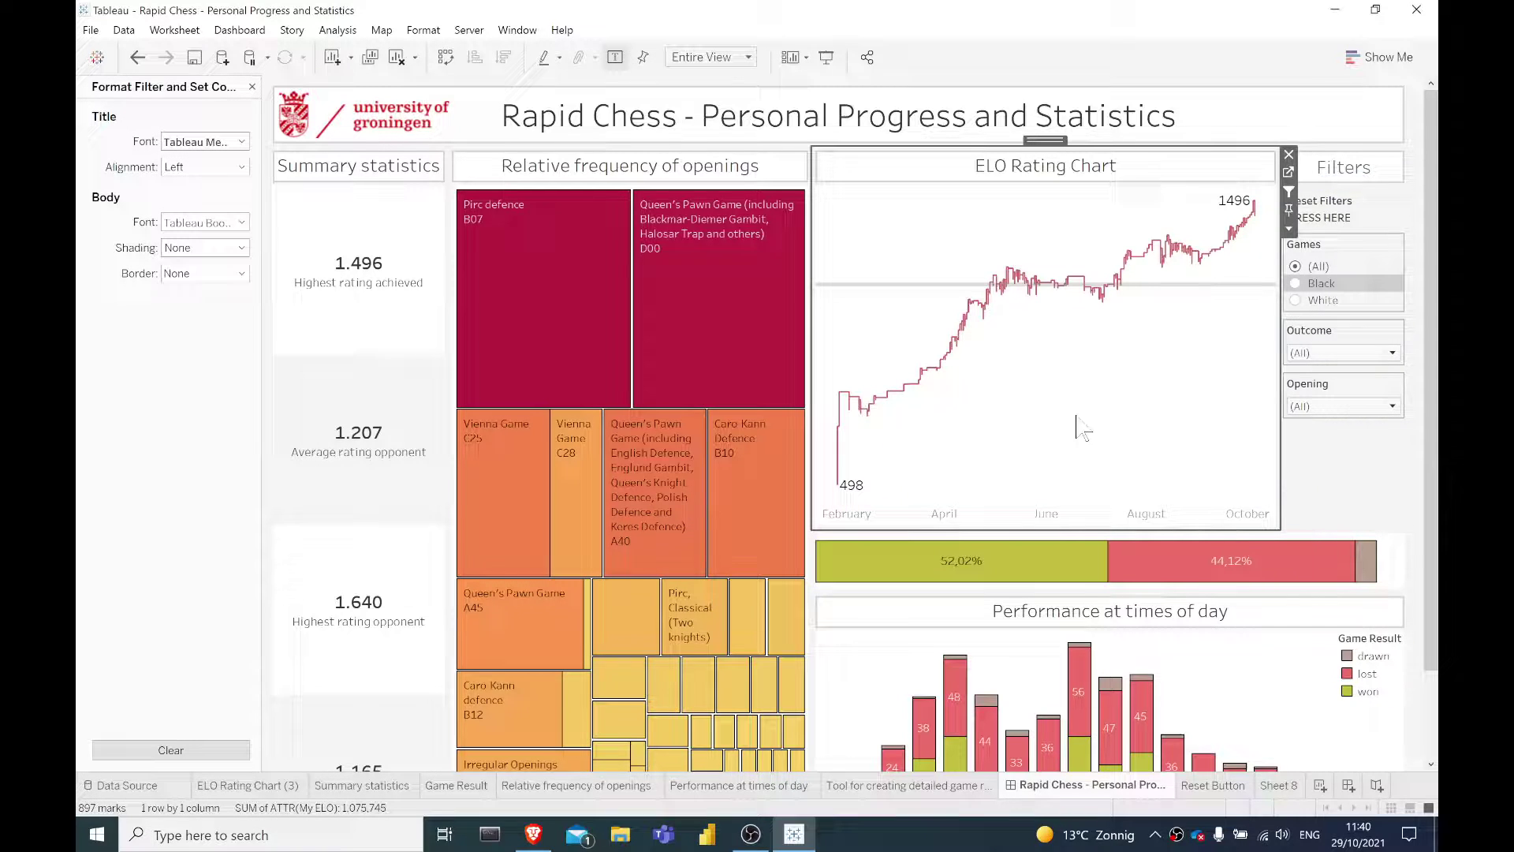
left_click(1338, 288)
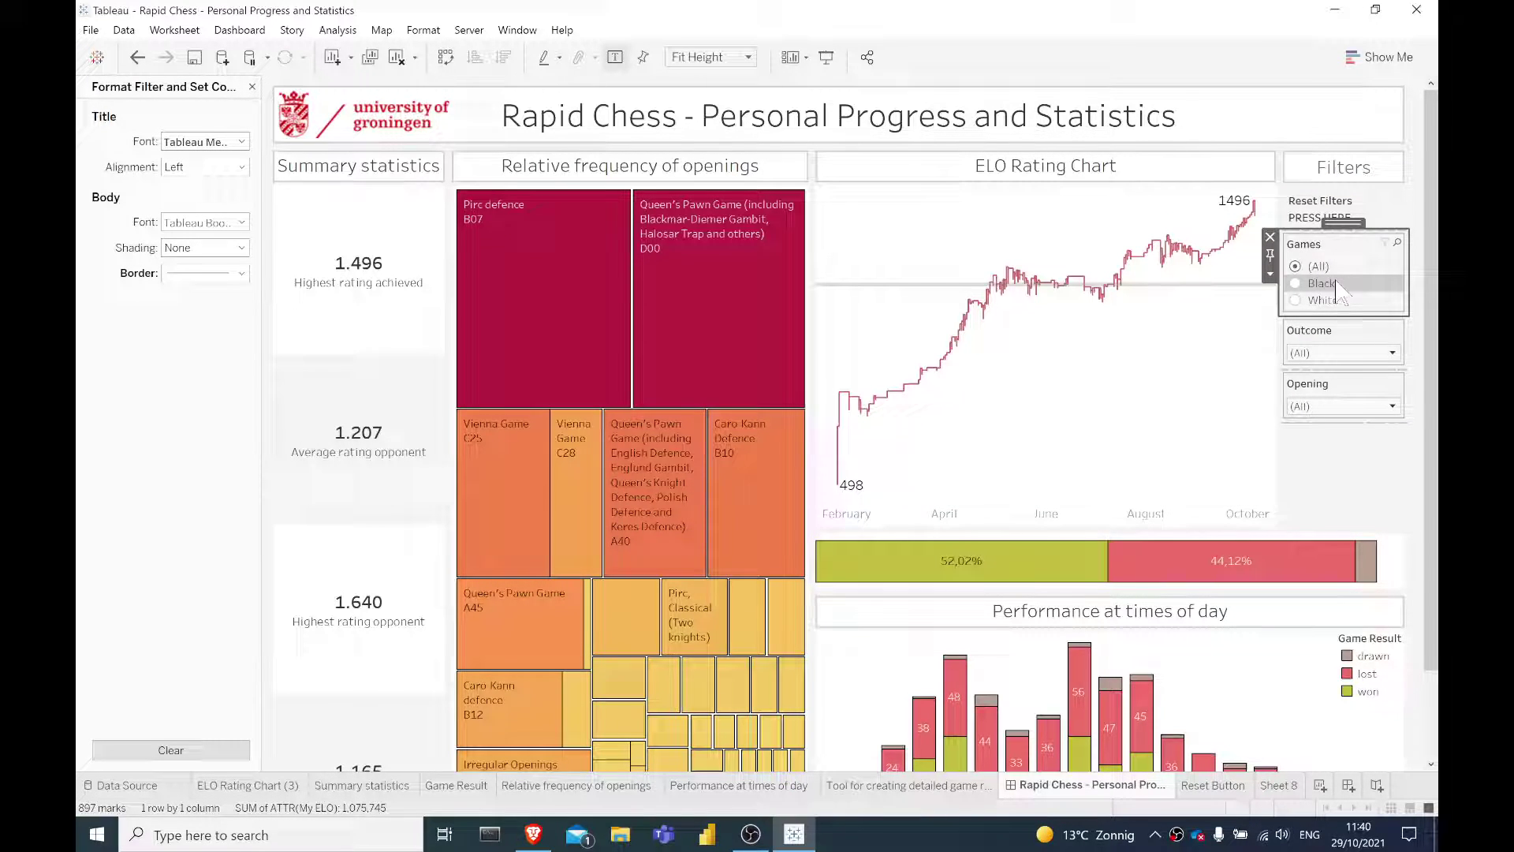
left_click(1296, 284)
left_click(1296, 300)
left_click(1296, 284)
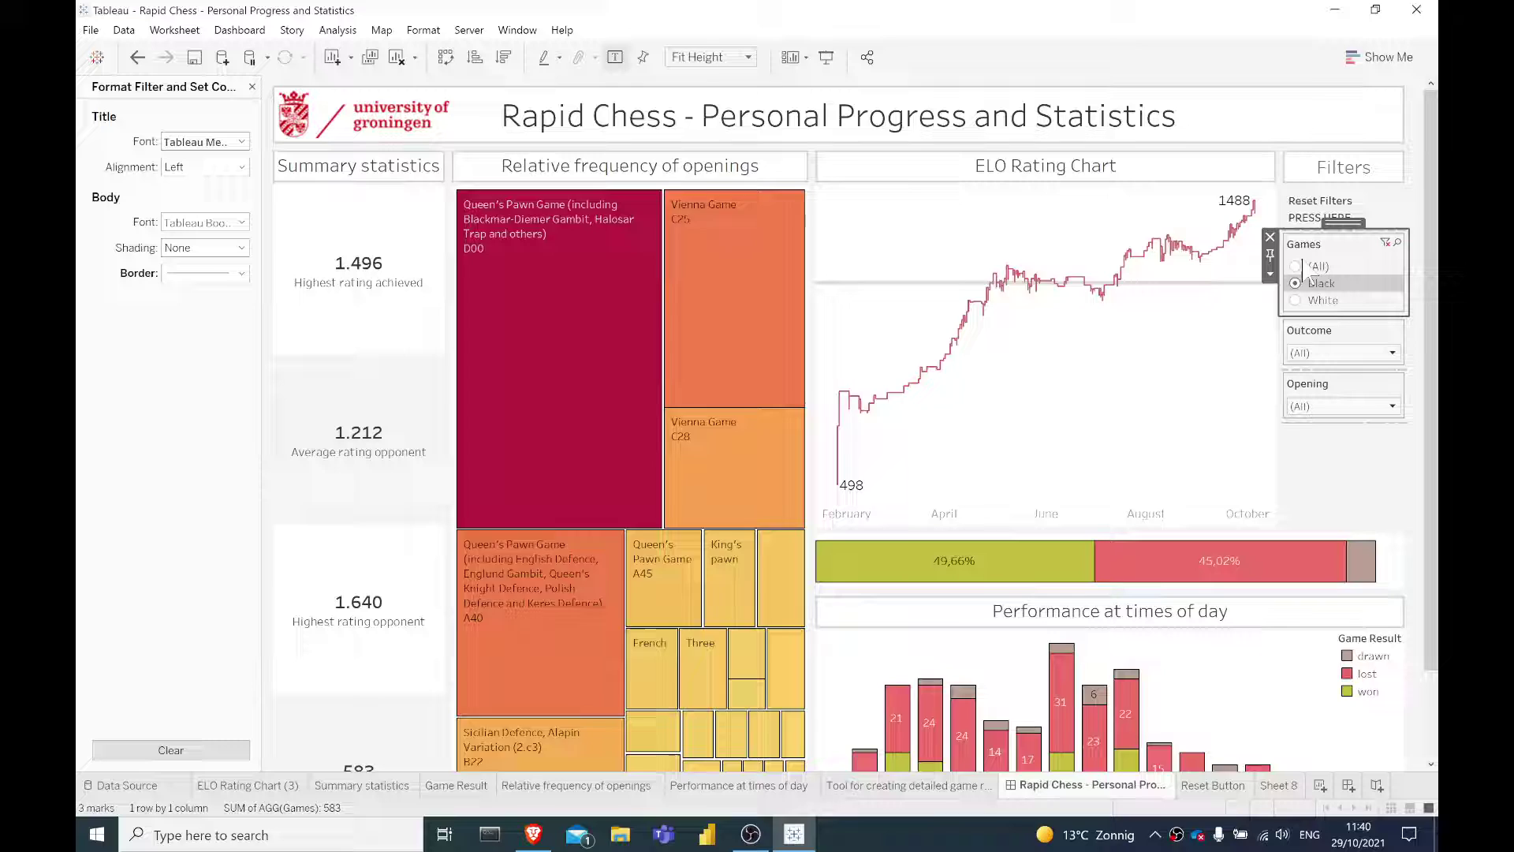
left_click(1373, 215)
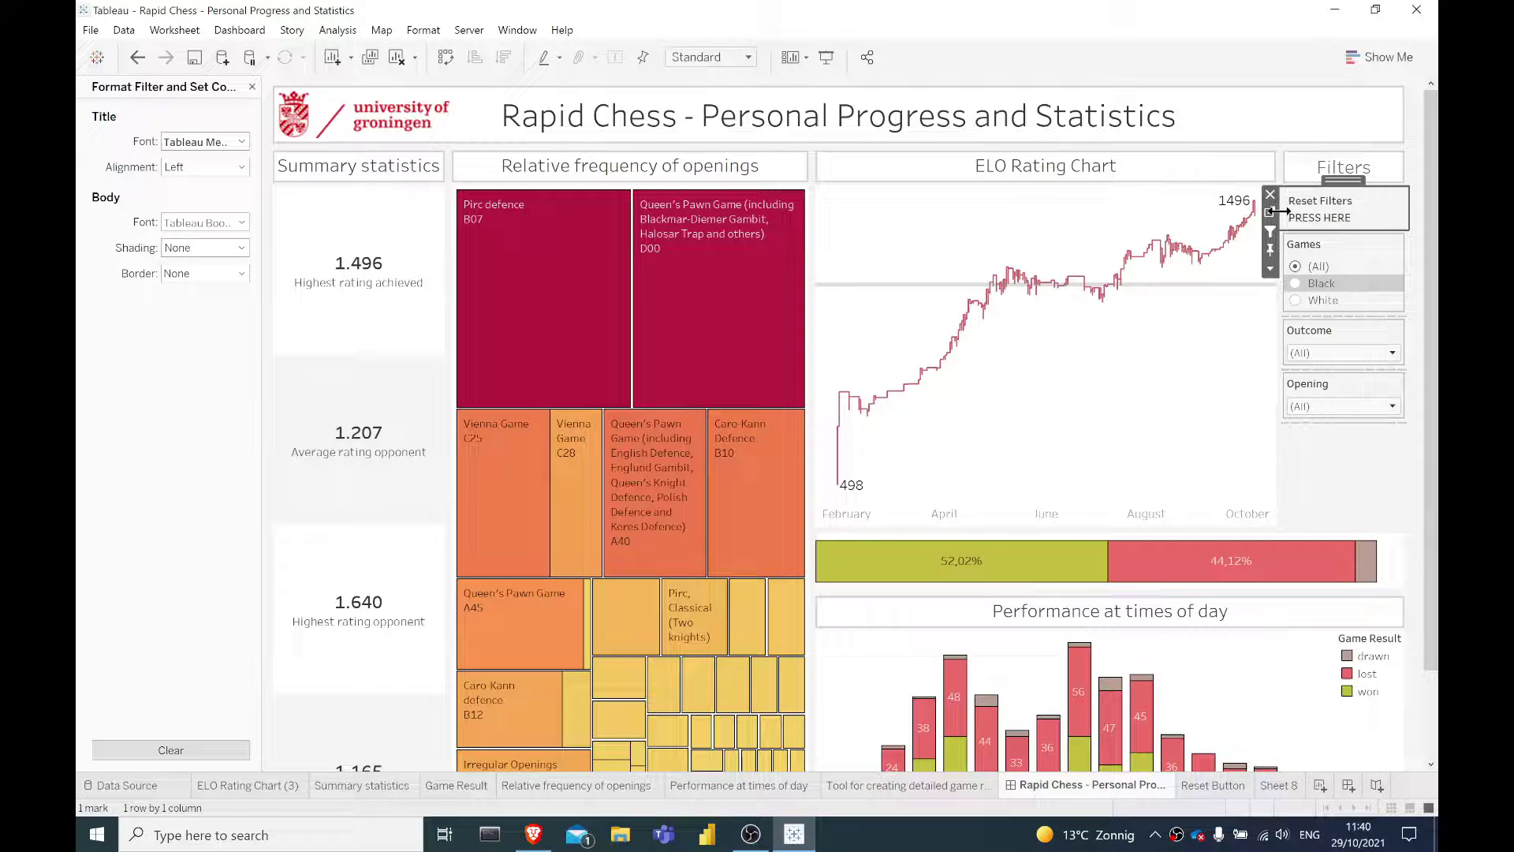
left_click(1260, 224)
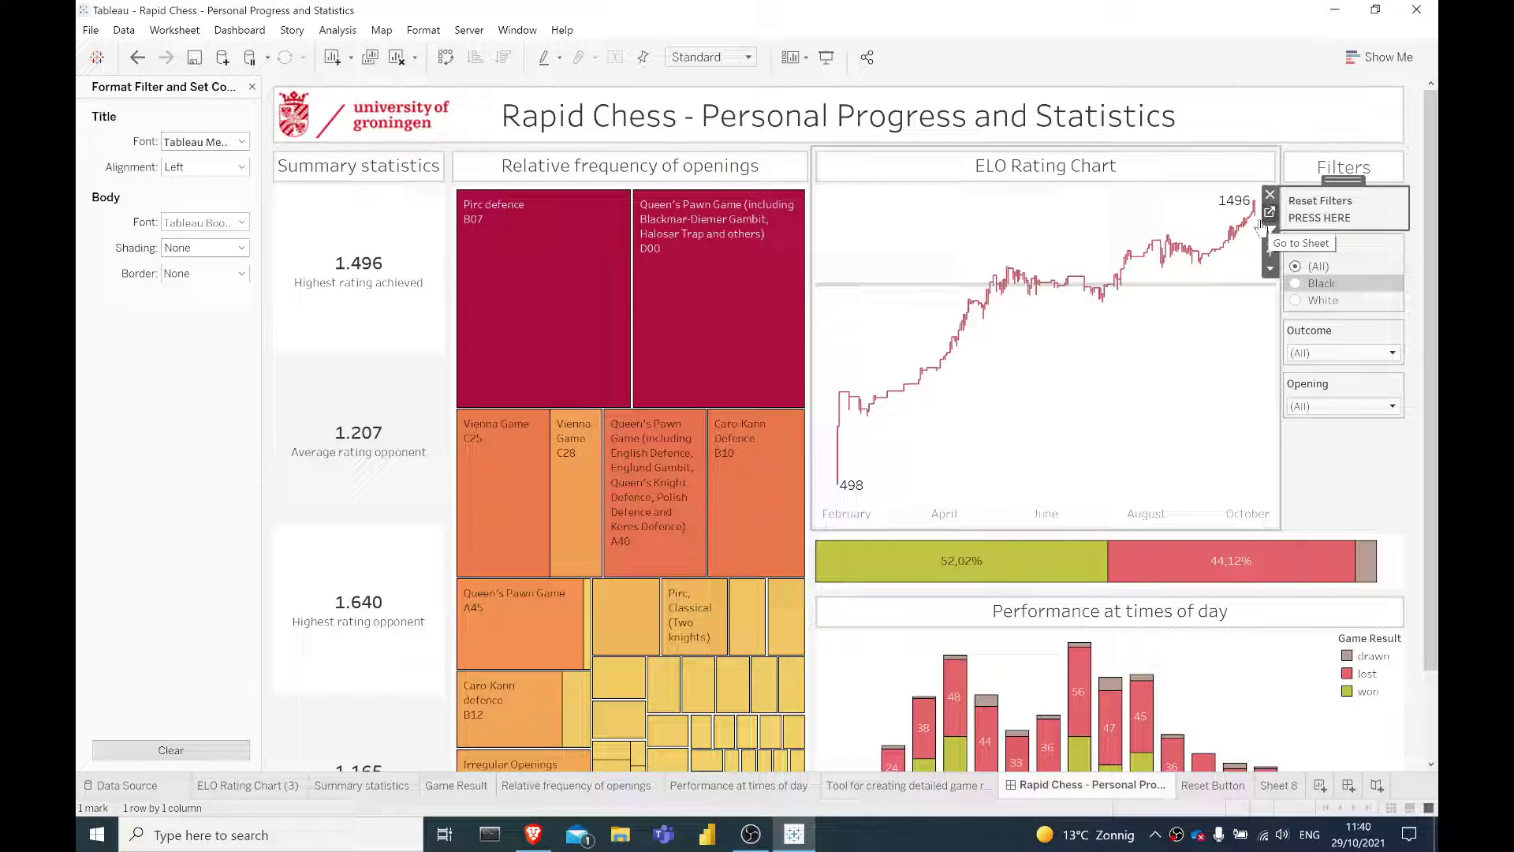
left_click(1270, 213)
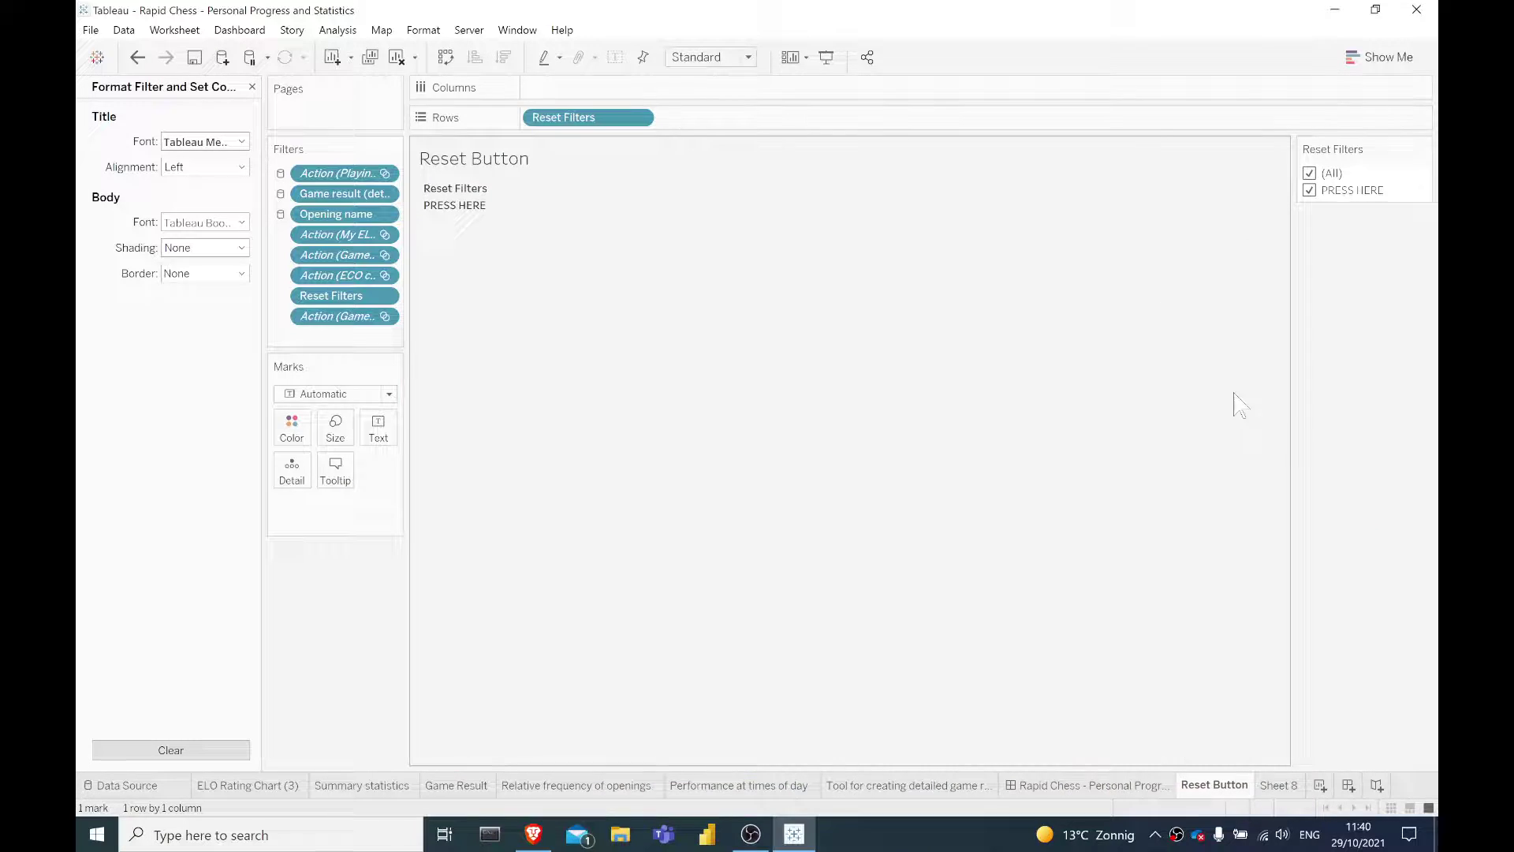
Delete the duplicate Game Result (copy) field
left_click(251, 87)
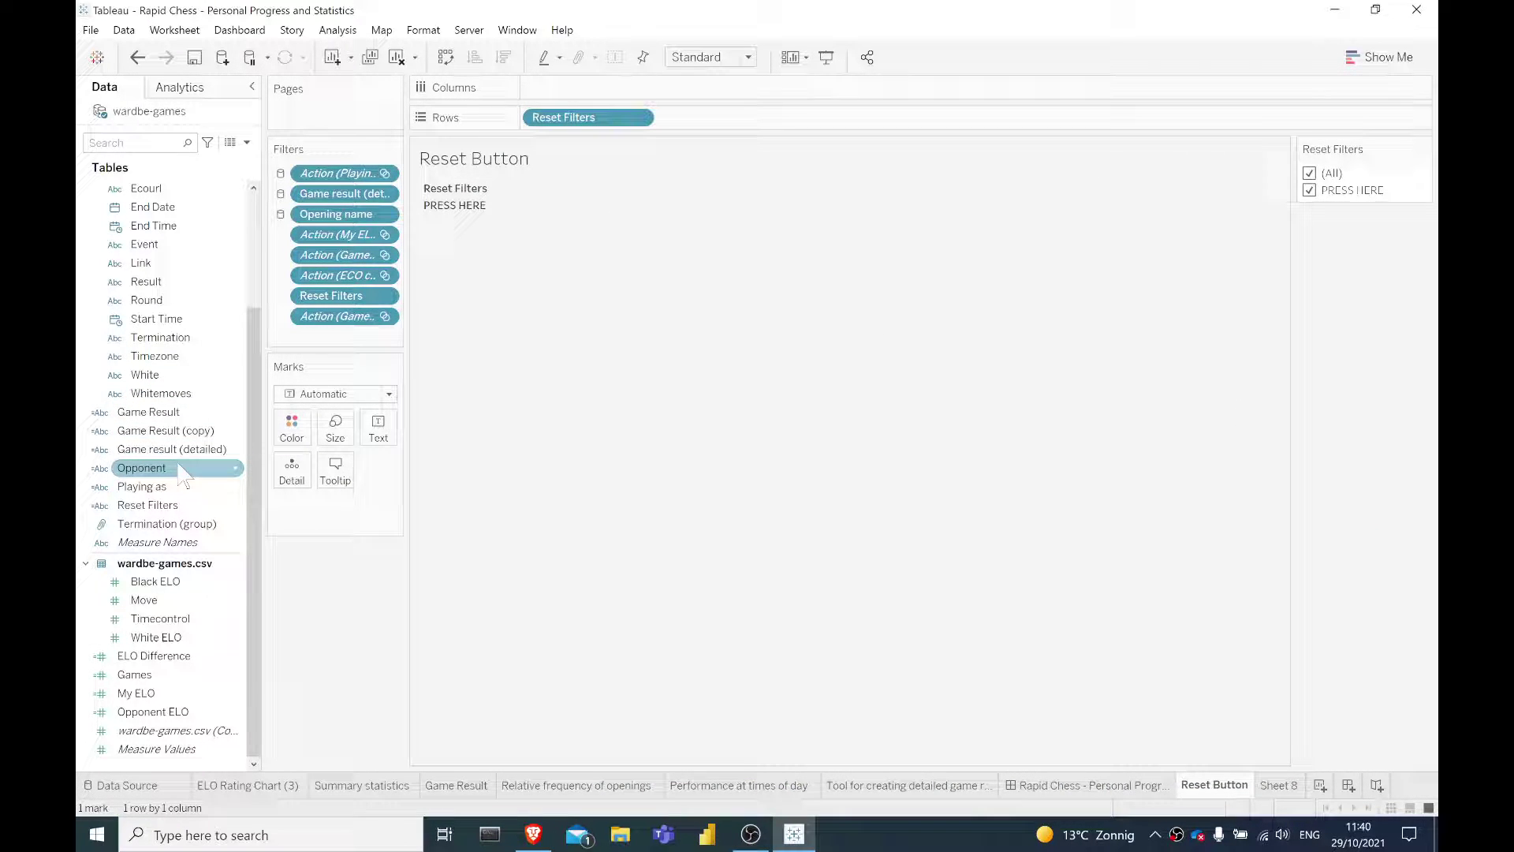
scroll(174, 410, "up", 2)
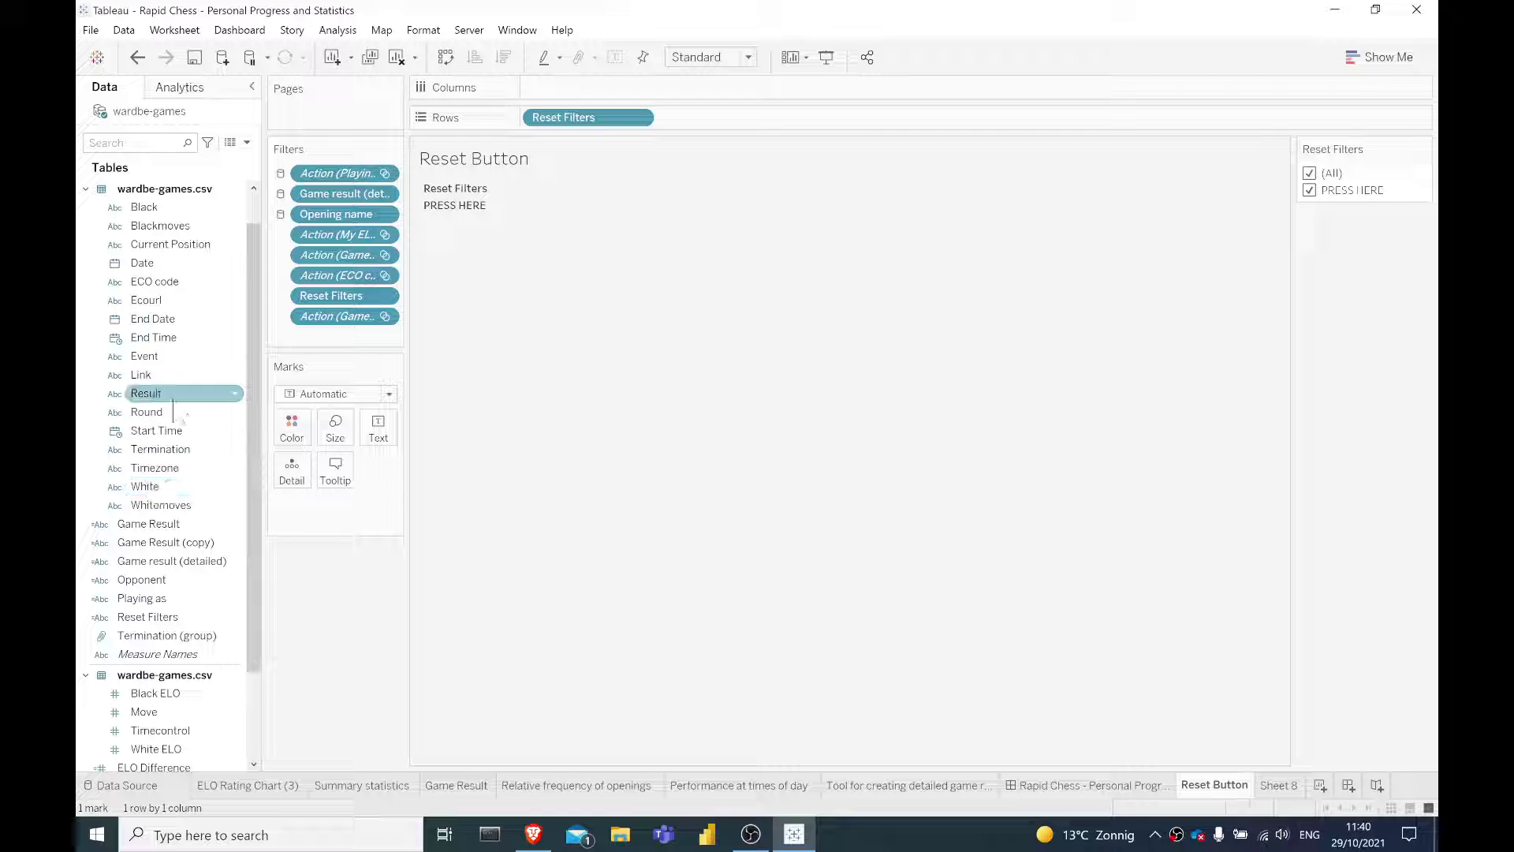
right_click(162, 617)
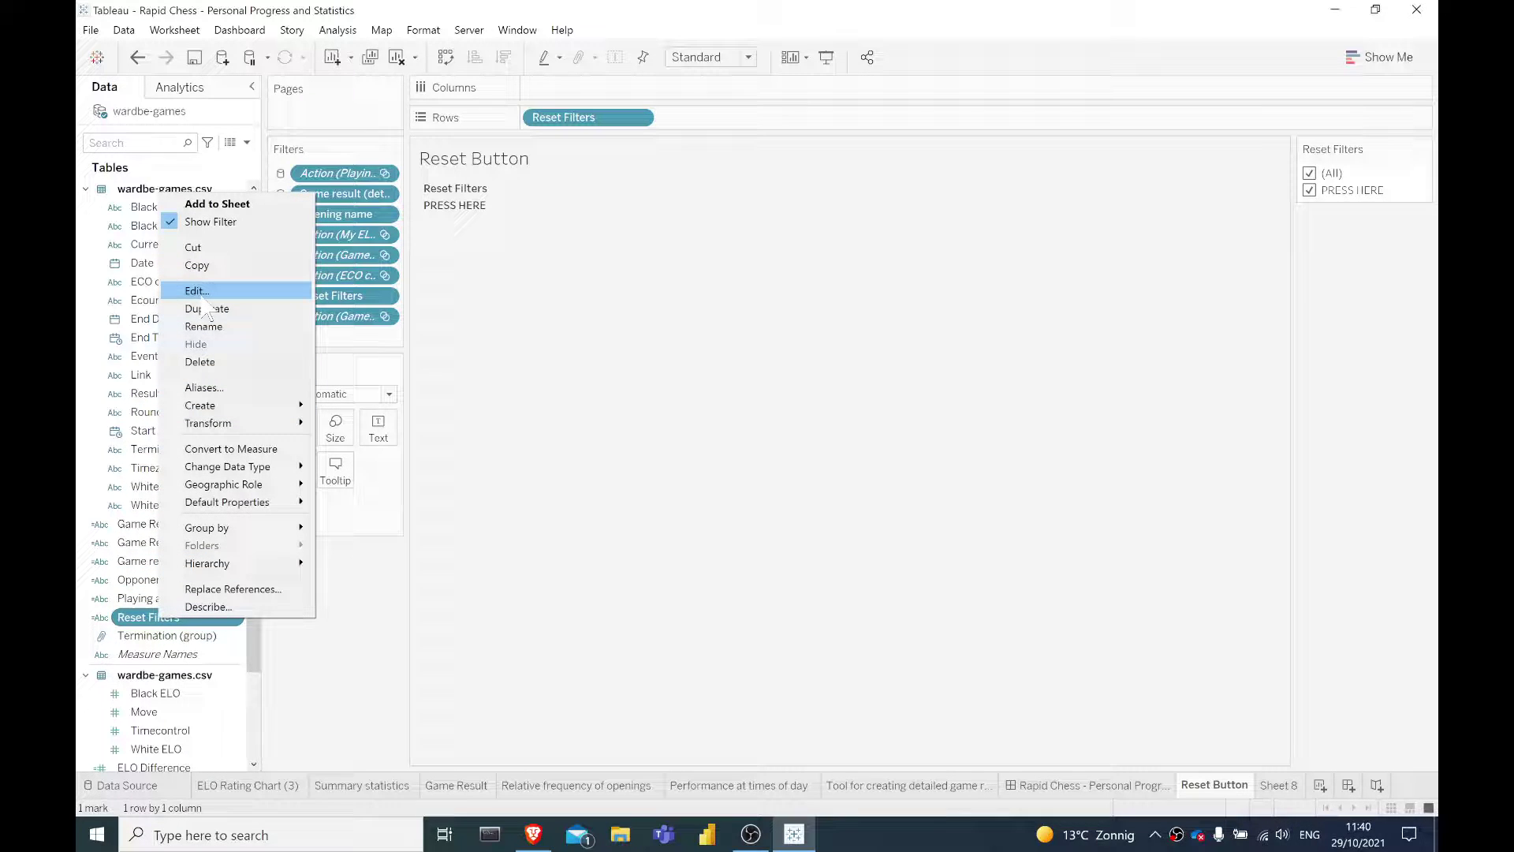
key("Escape")
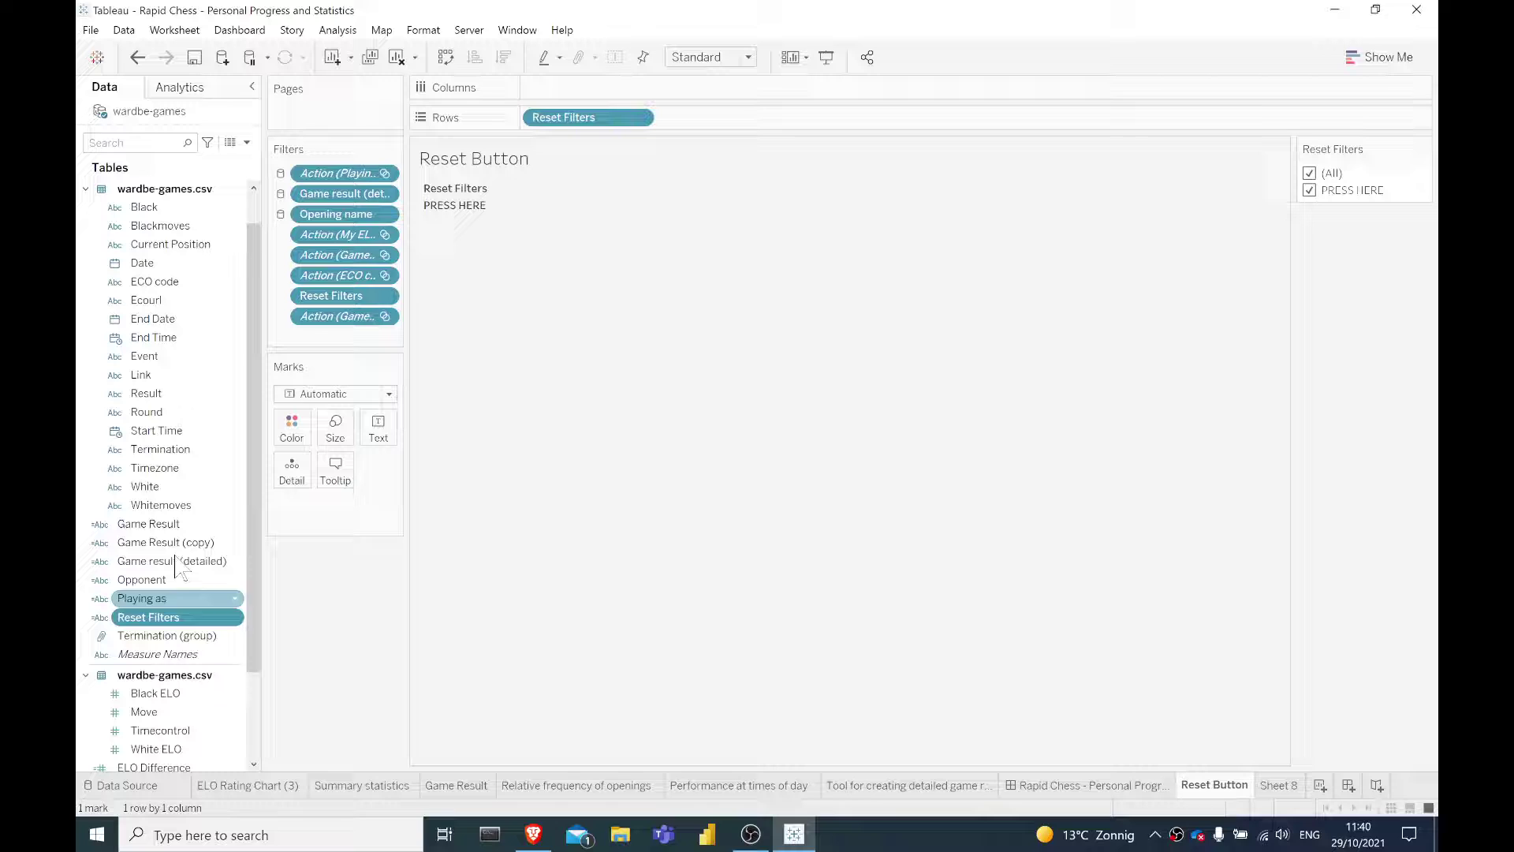
right_click(151, 542)
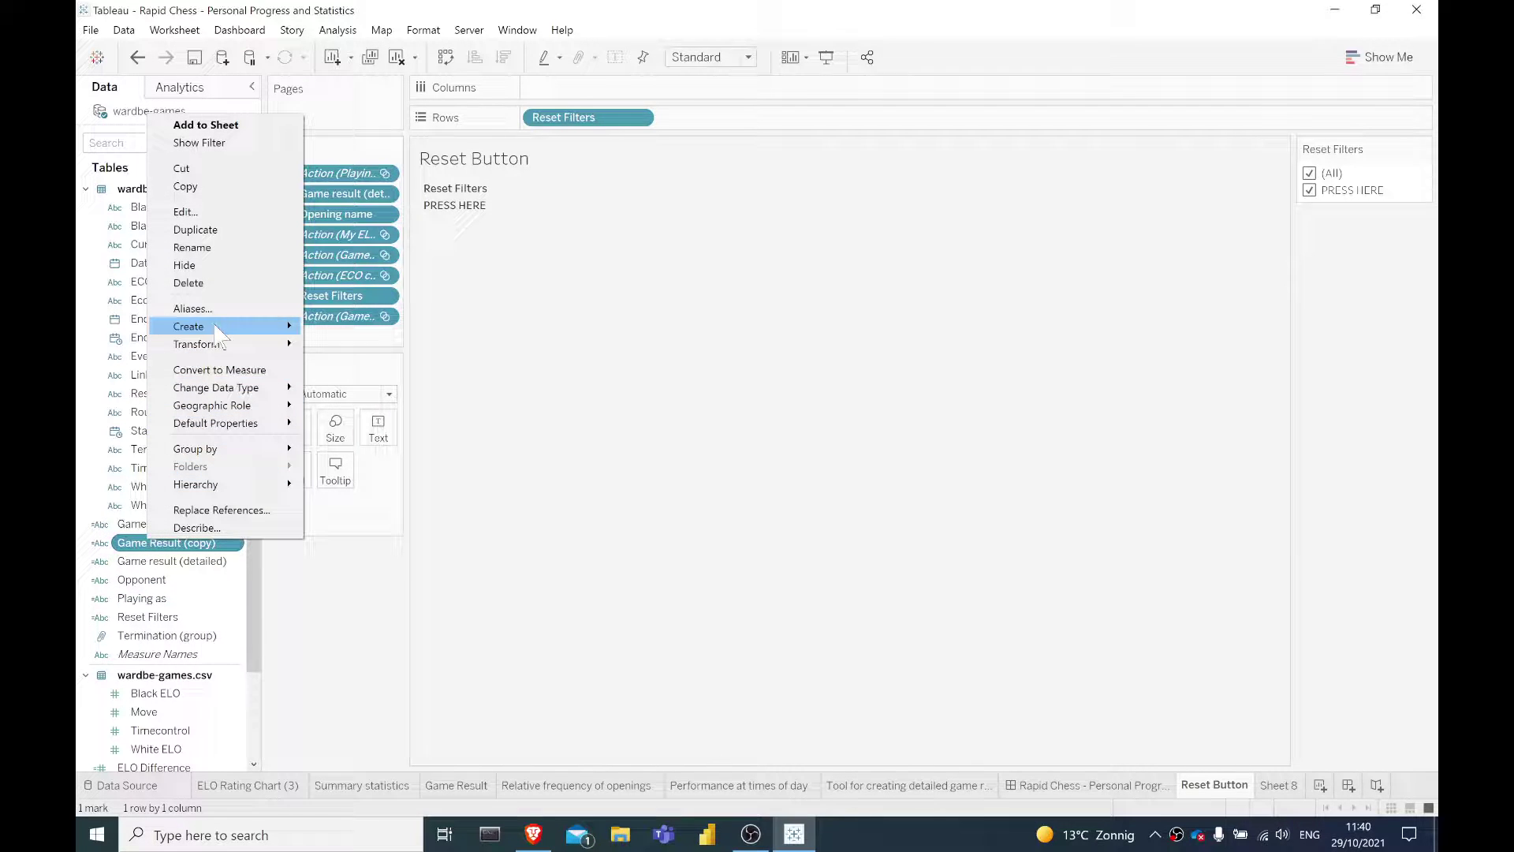
left_click(225, 284)
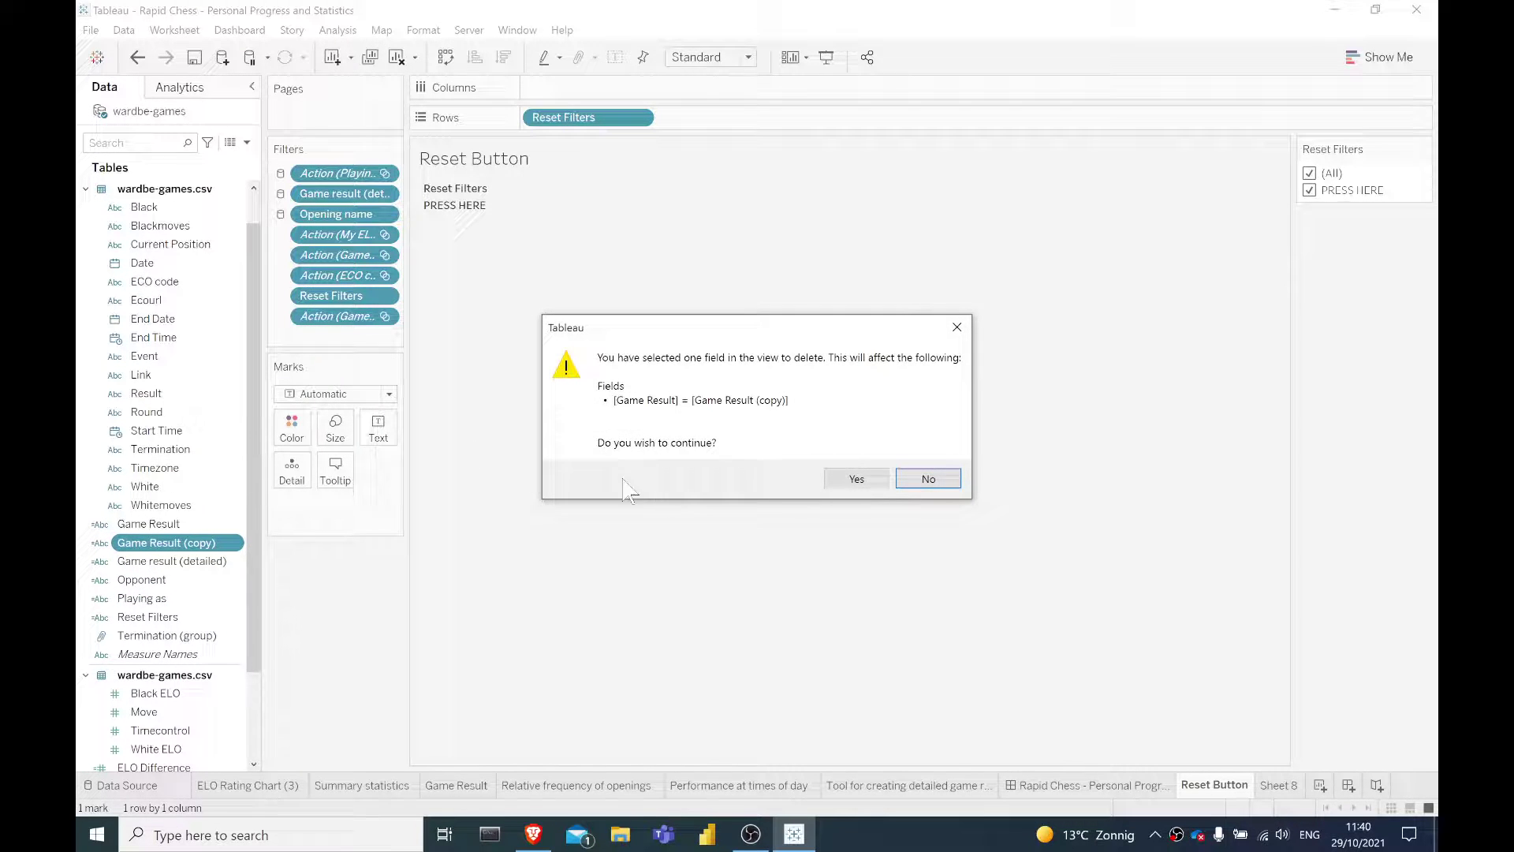
left_click(855, 478)
Inspect the Game Result and Reset Filters calculations, then close them unchanged
right_click(134, 526)
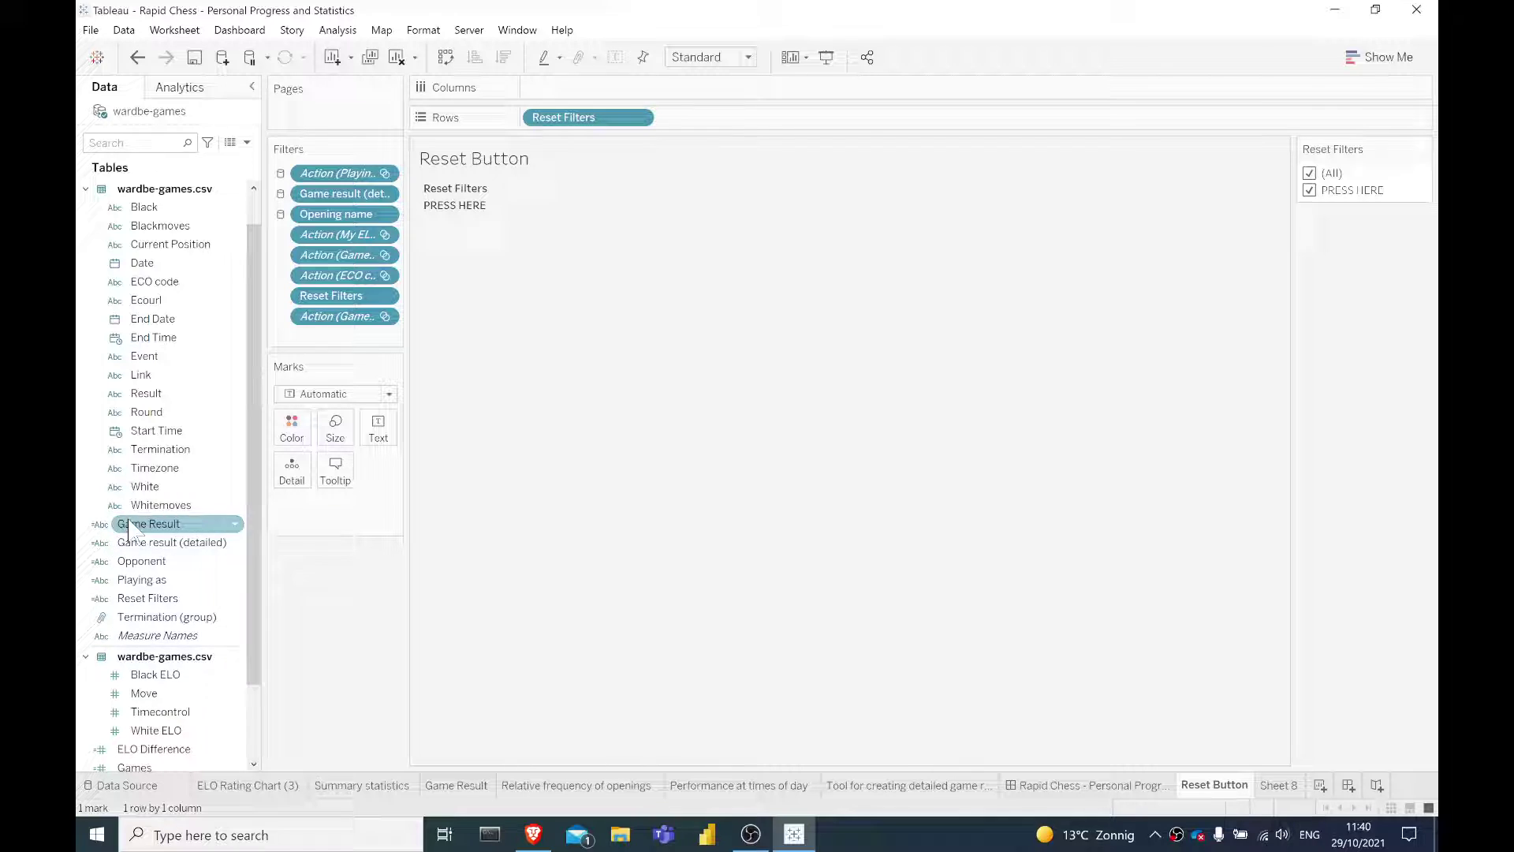
left_click(169, 198)
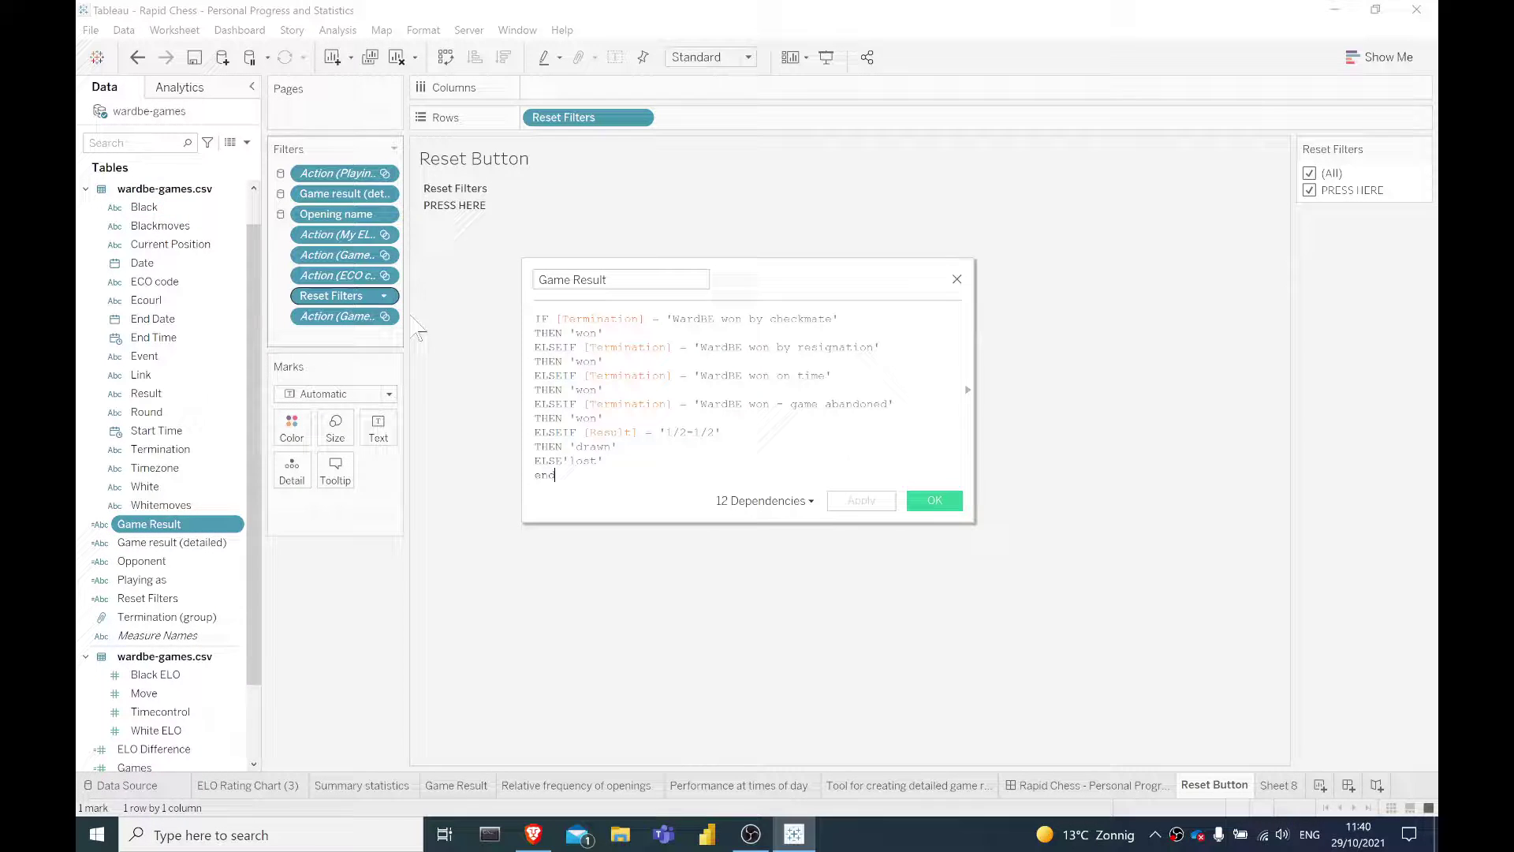
left_click(934, 500)
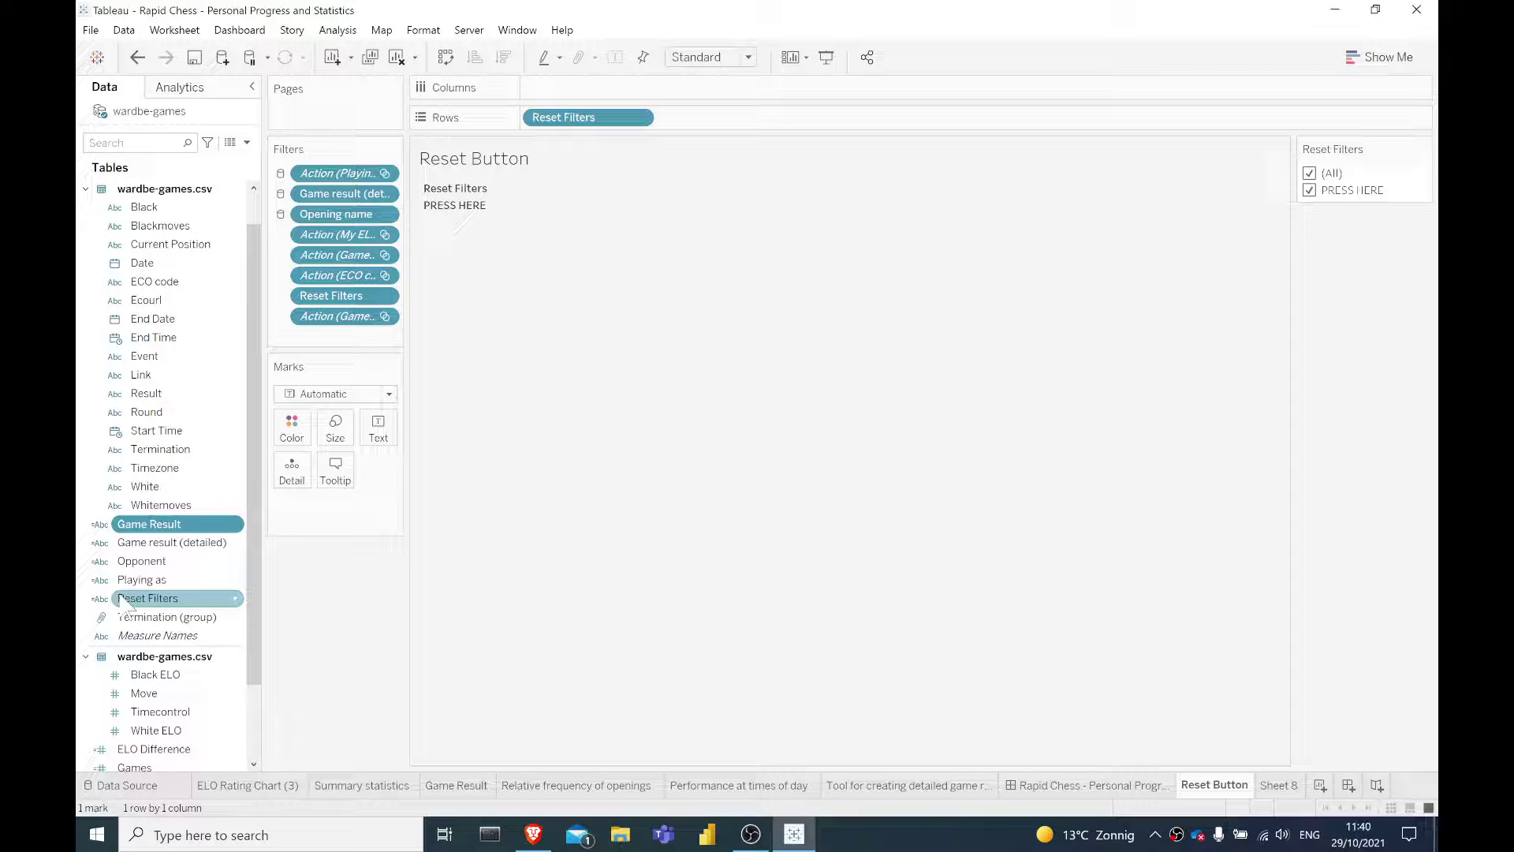
right_click(166, 598)
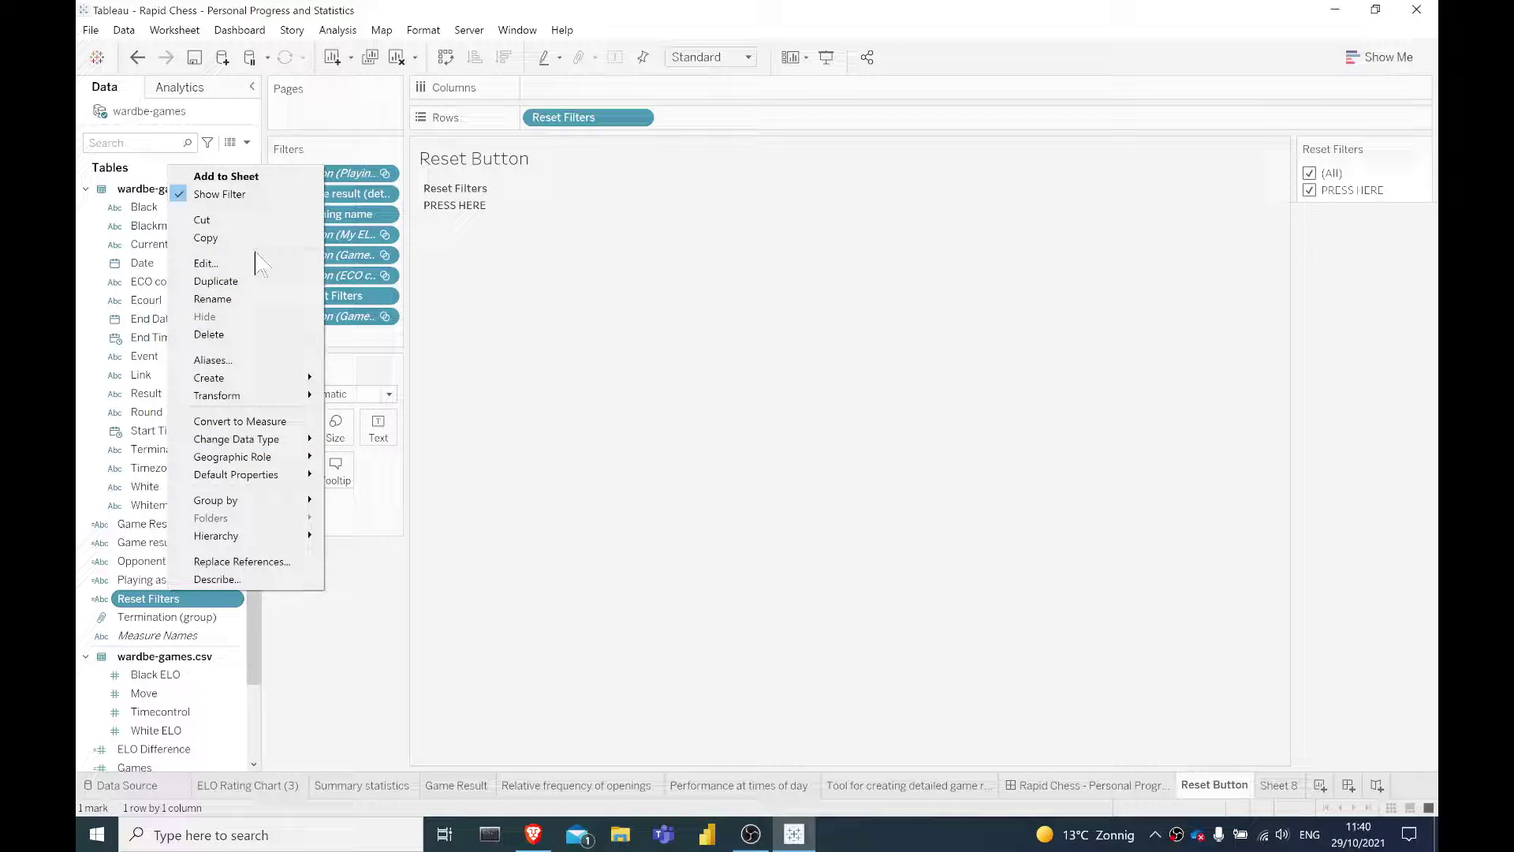
left_click(253, 258)
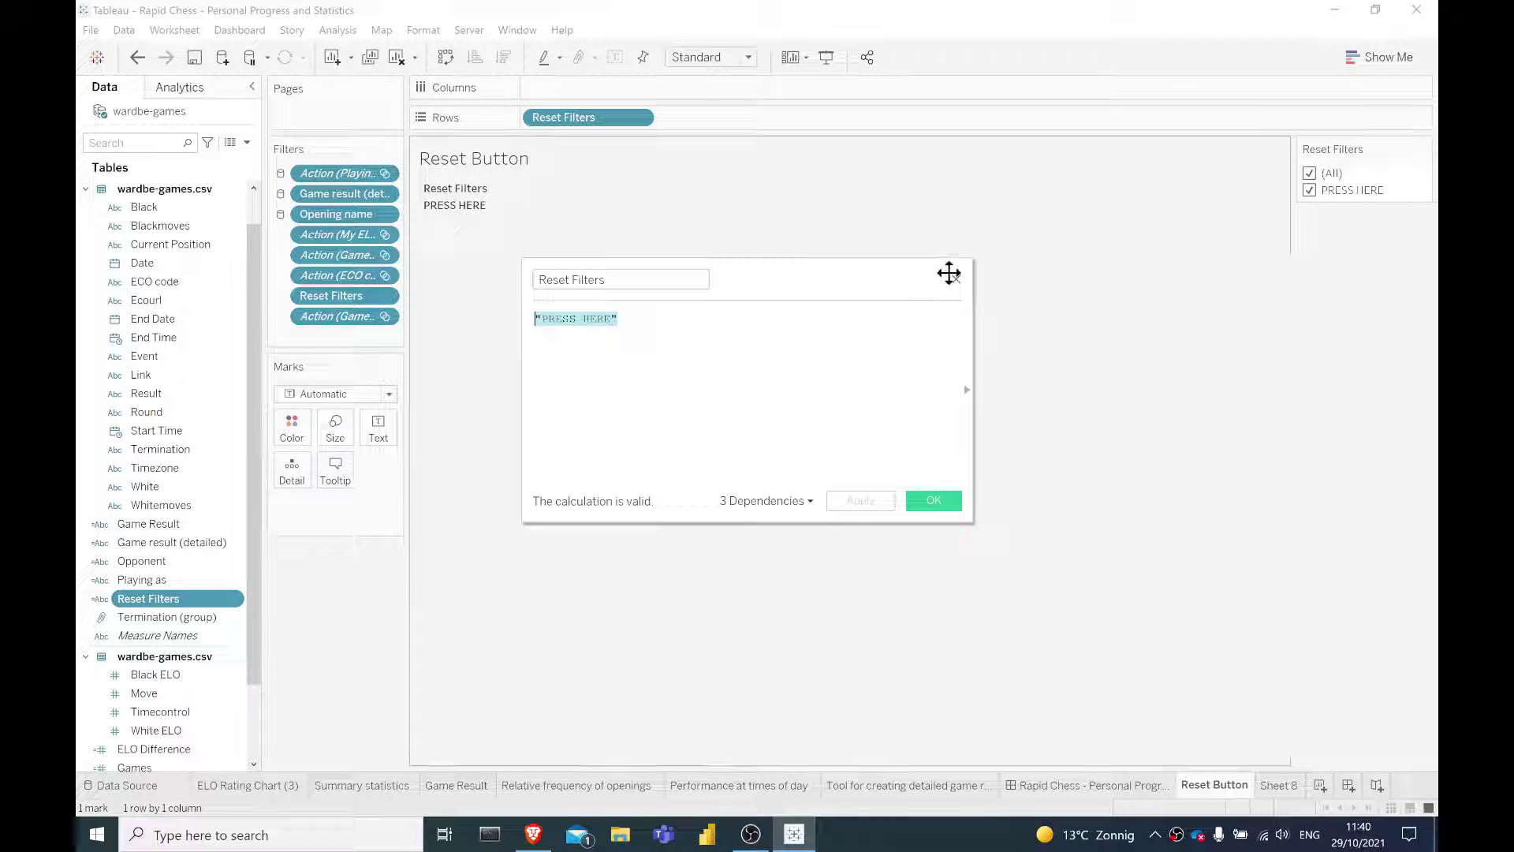
left_click(956, 279)
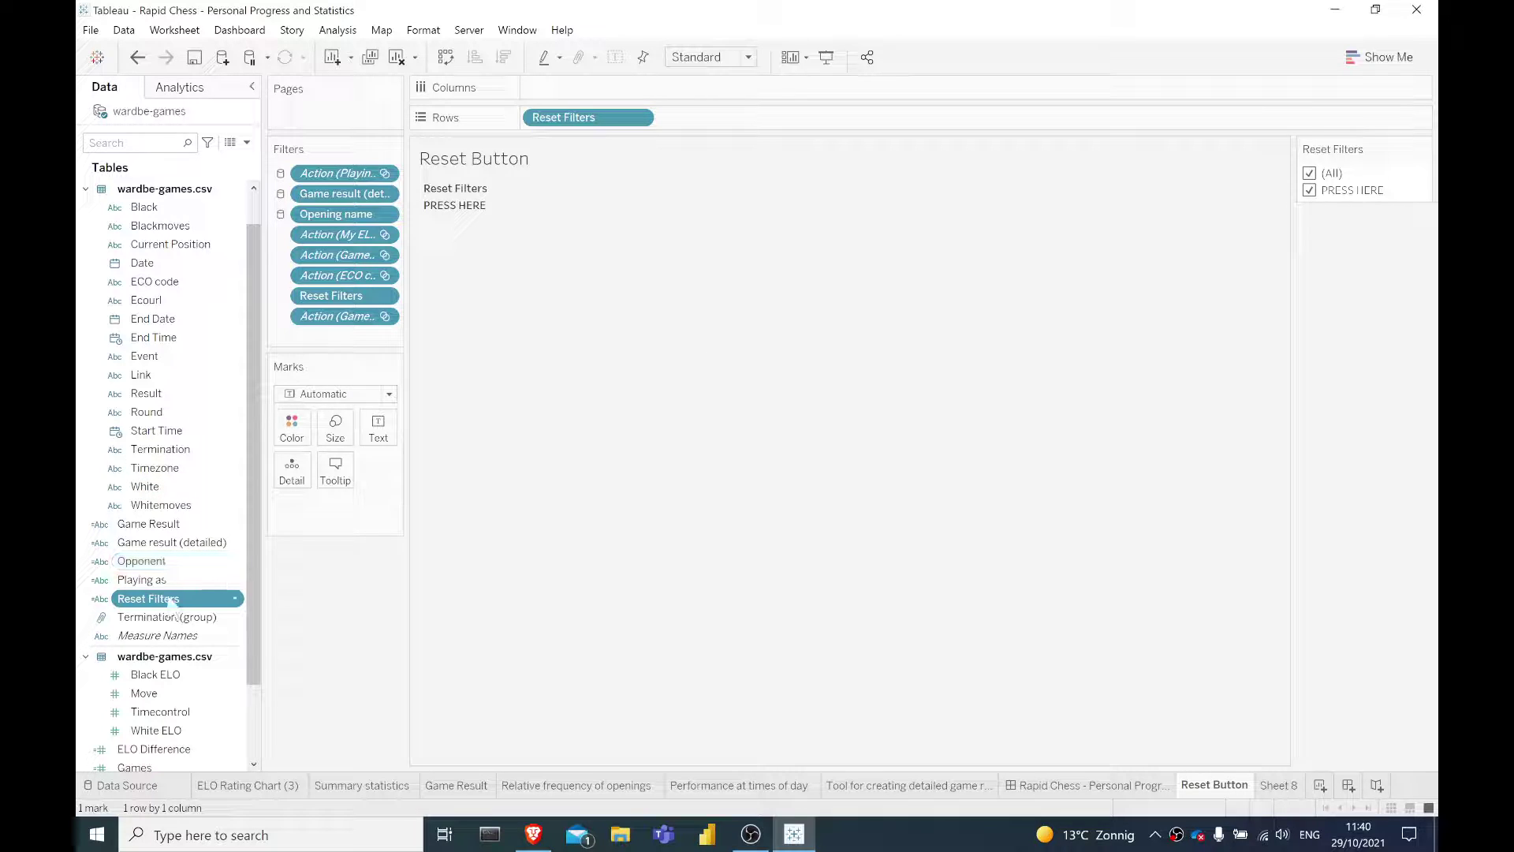
Clear Sheet 8, put Reset Filters on Label, and size the view to Entire View
left_click(1279, 786)
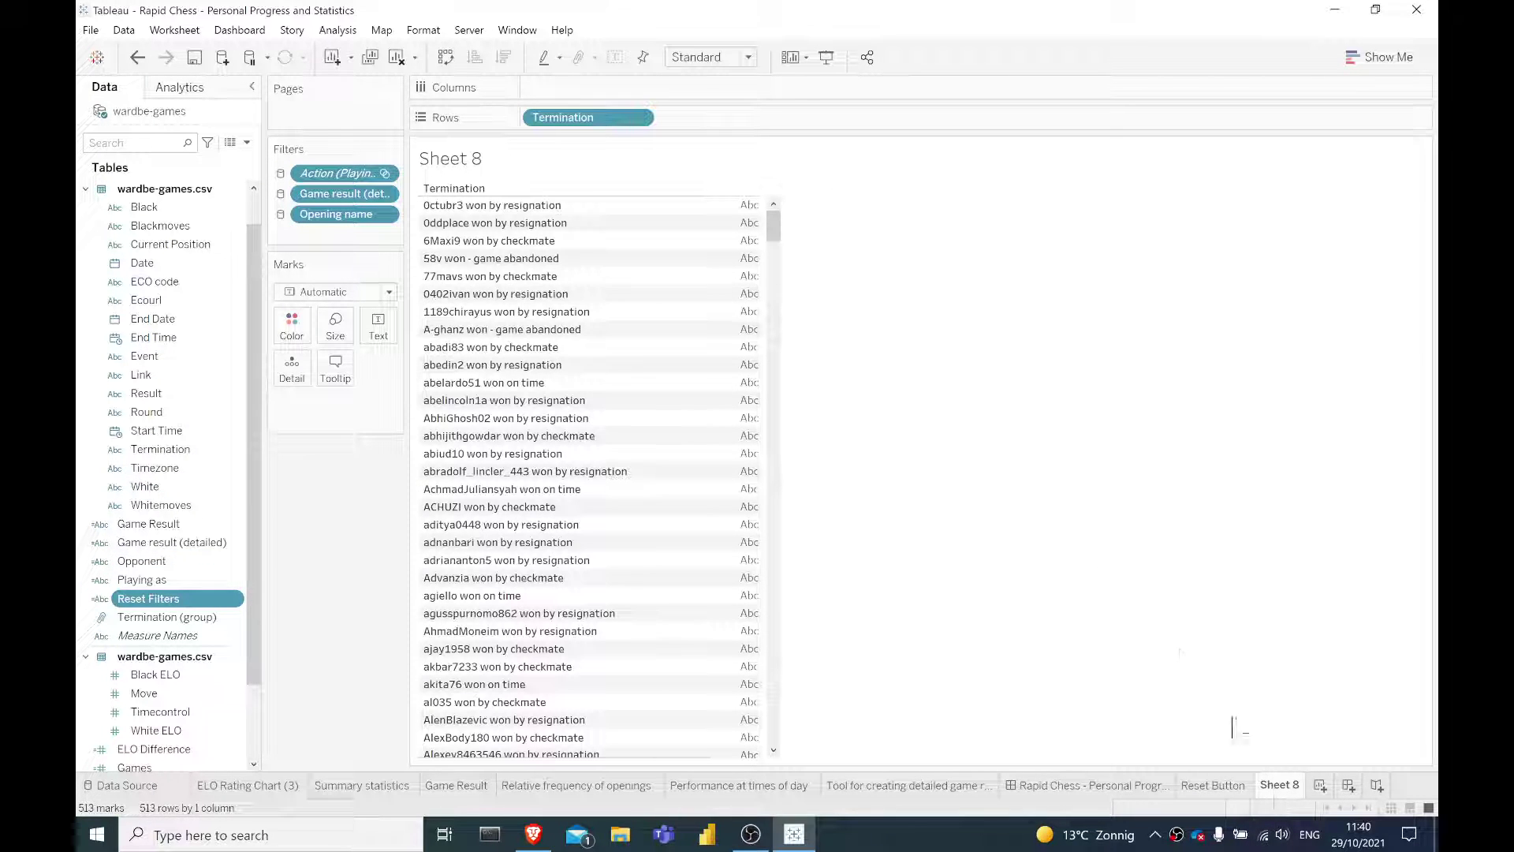
left_click(398, 58)
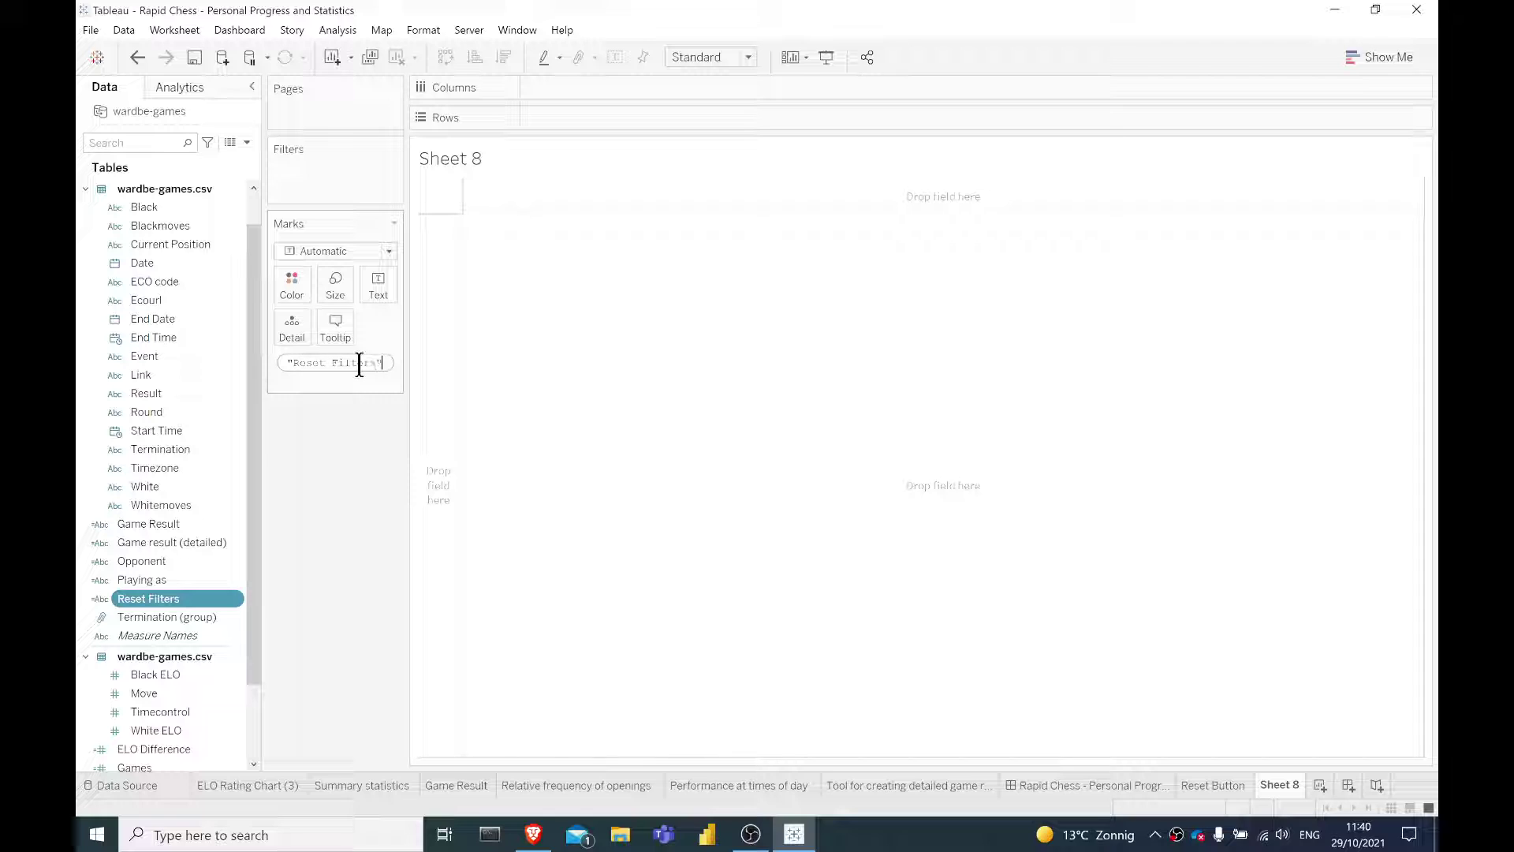
left_click_drag(349, 520, 378, 329)
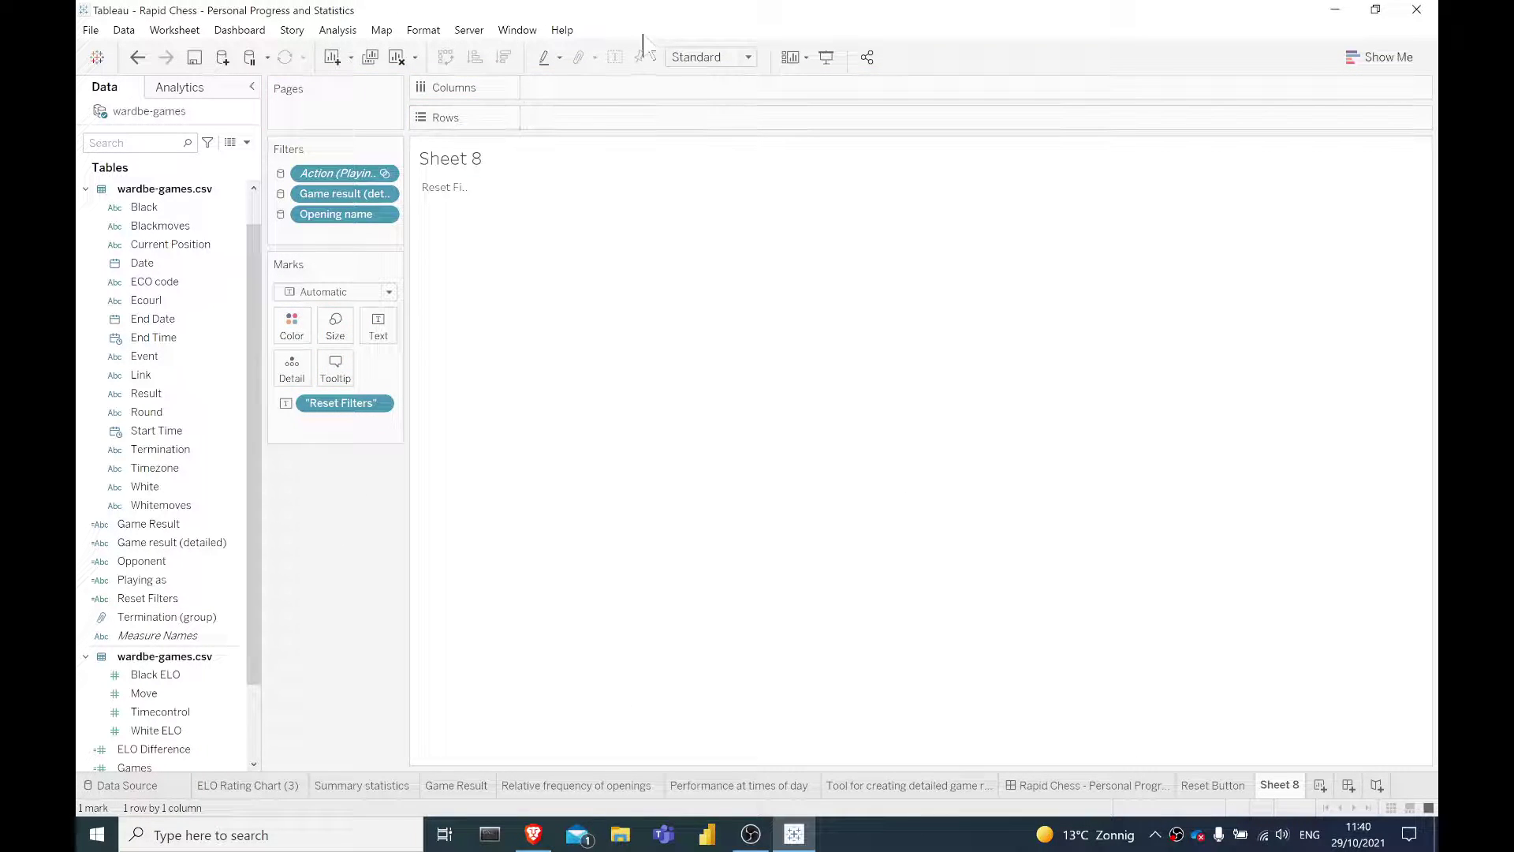
left_click(710, 57)
left_click(694, 97)
left_click(379, 323)
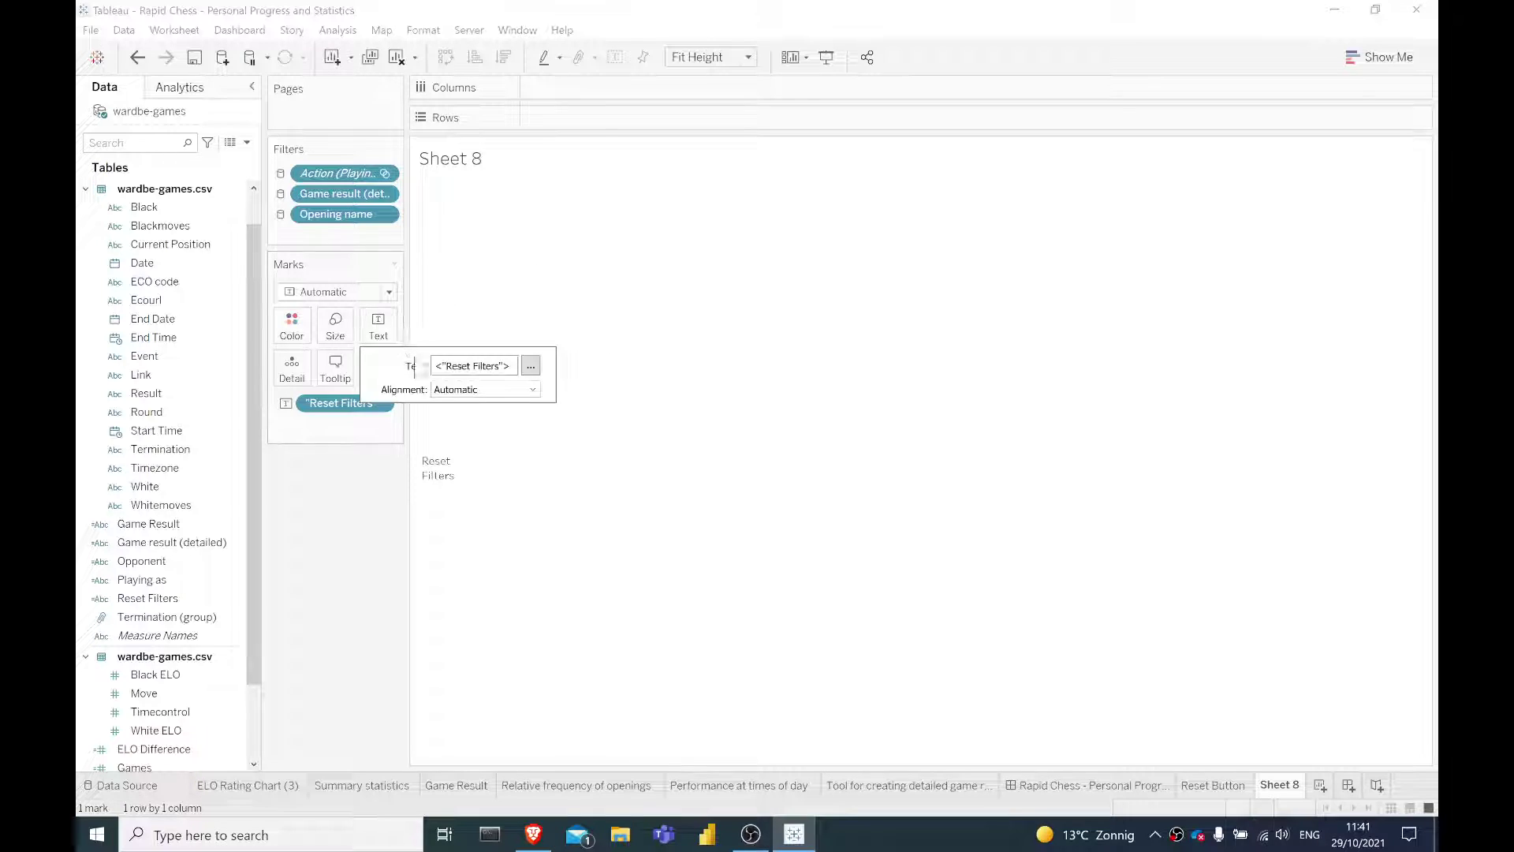
left_click(458, 389)
left_click(710, 57)
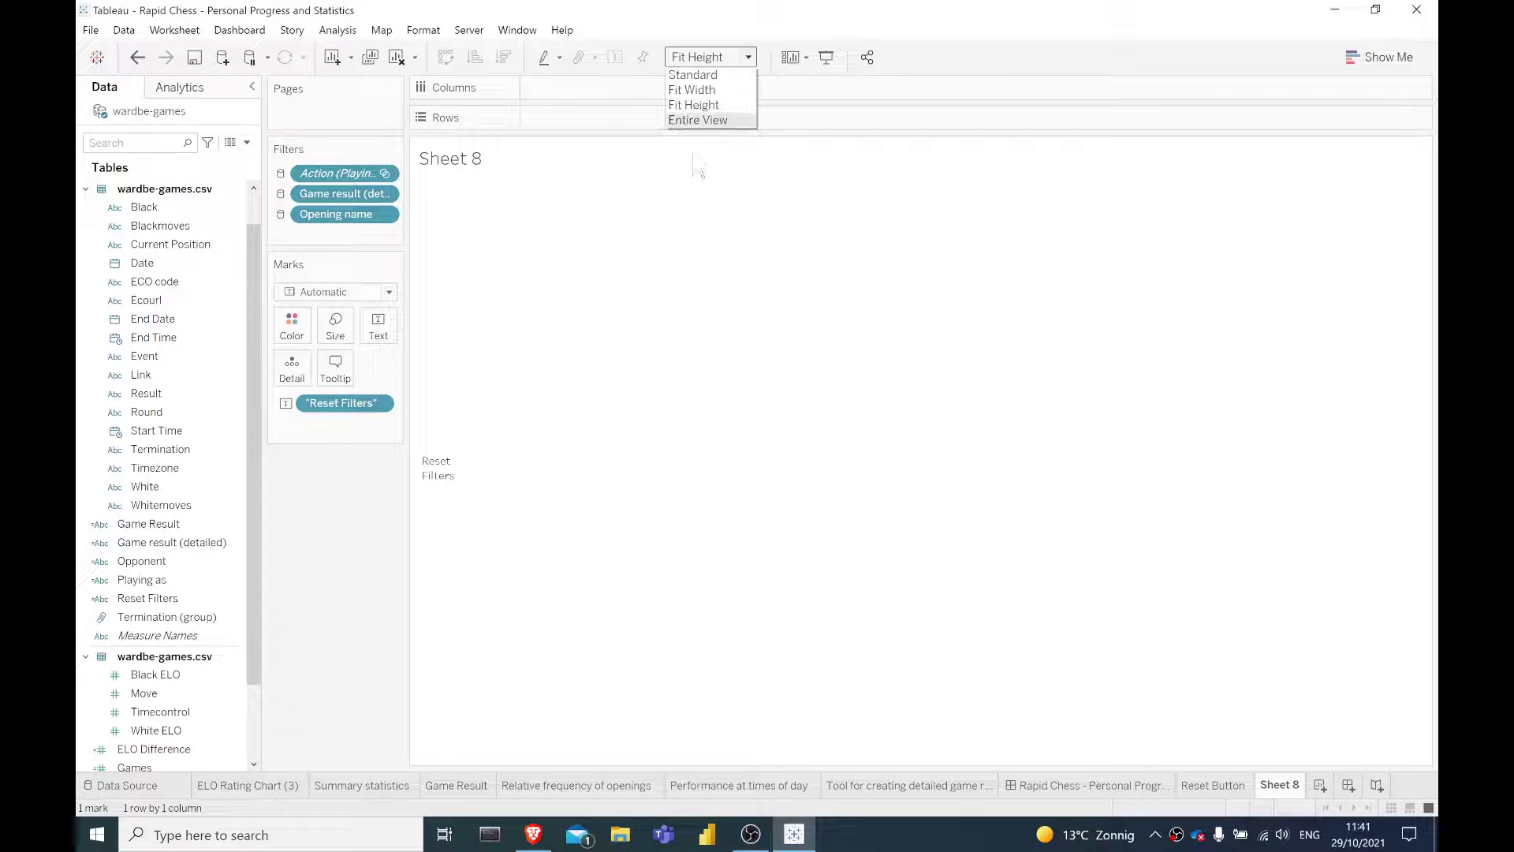
left_click(698, 120)
Centre the Reset Filters label horizontally and set its font size to 12
left_click(378, 324)
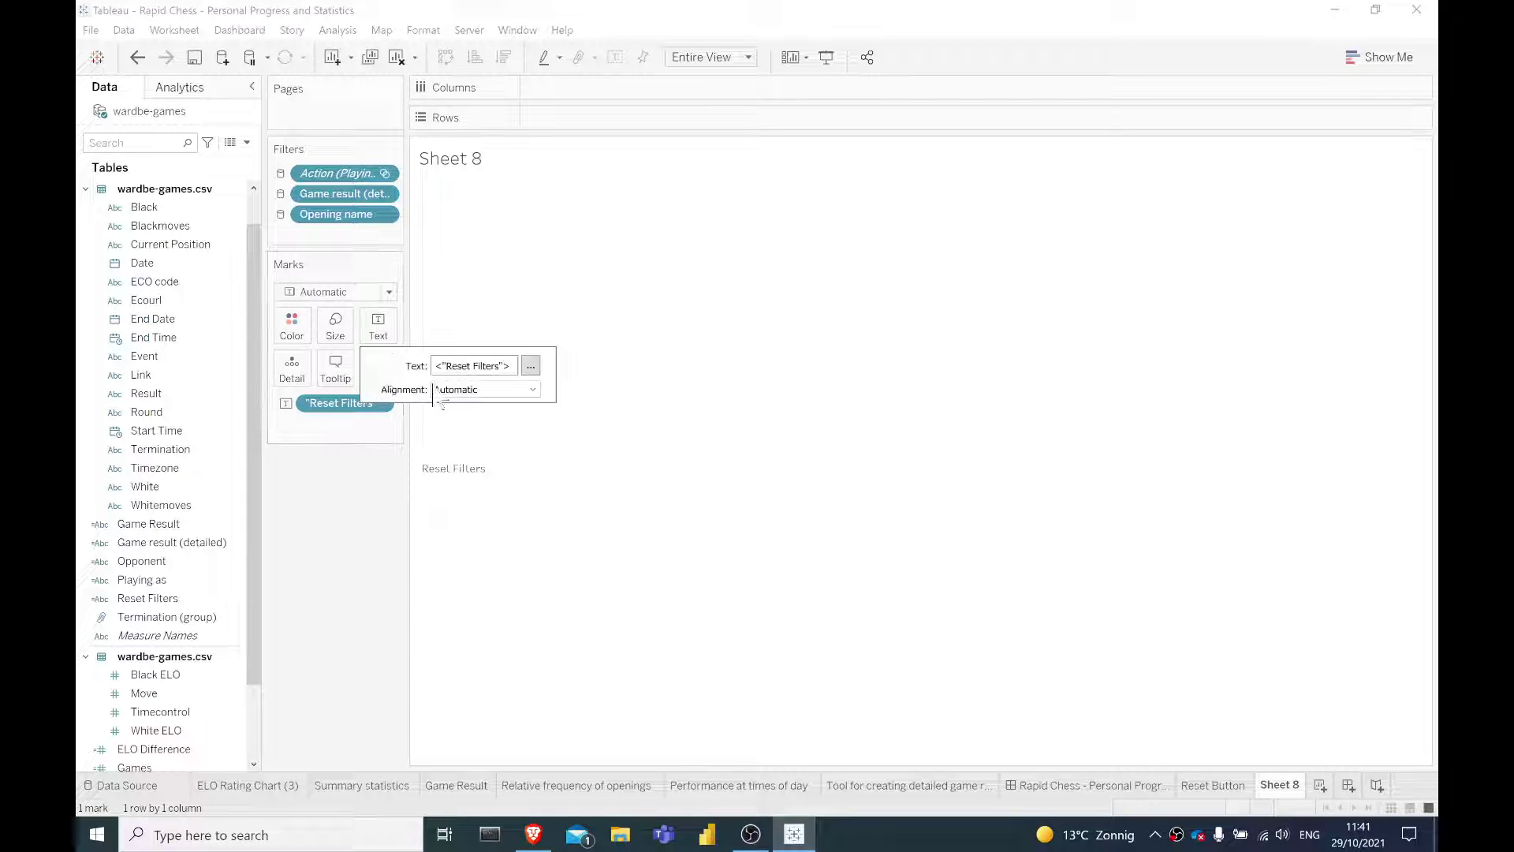
left_click(465, 390)
left_click(476, 458)
left_click(531, 365)
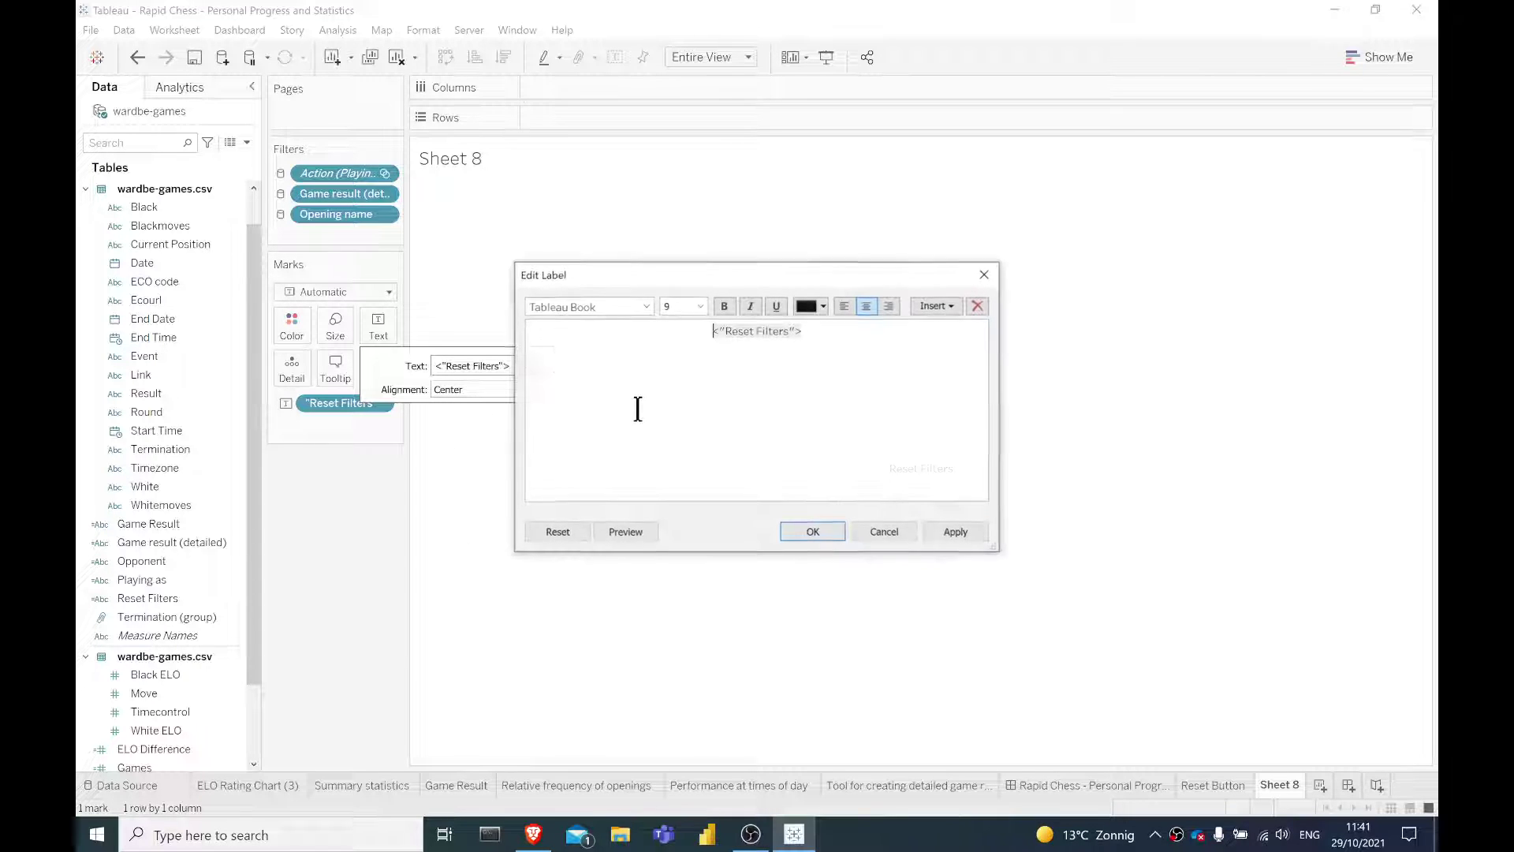
key("ctrl+a")
left_click(699, 306)
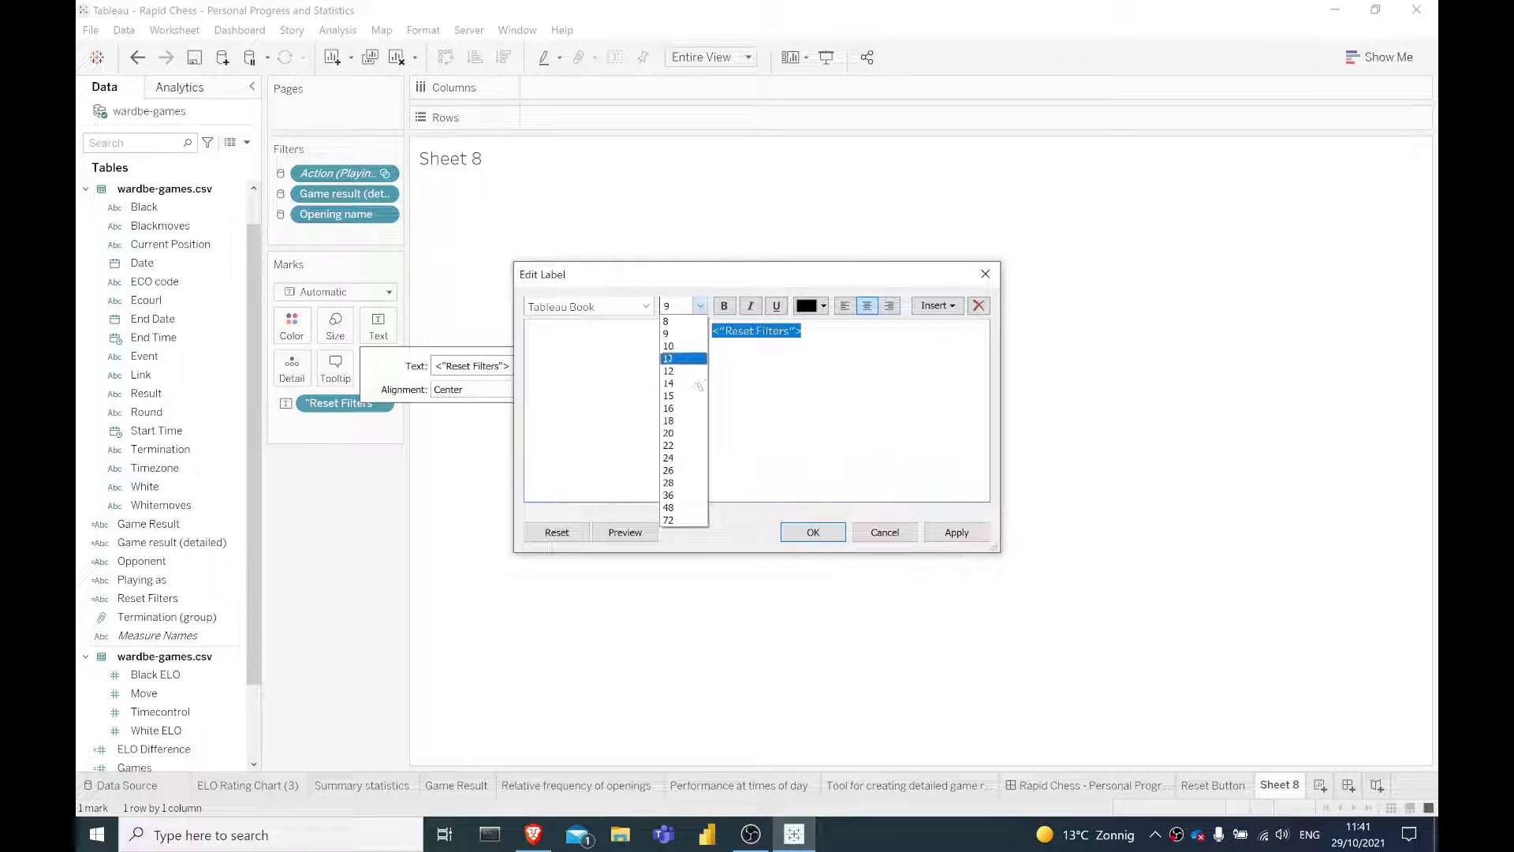
left_click(683, 371)
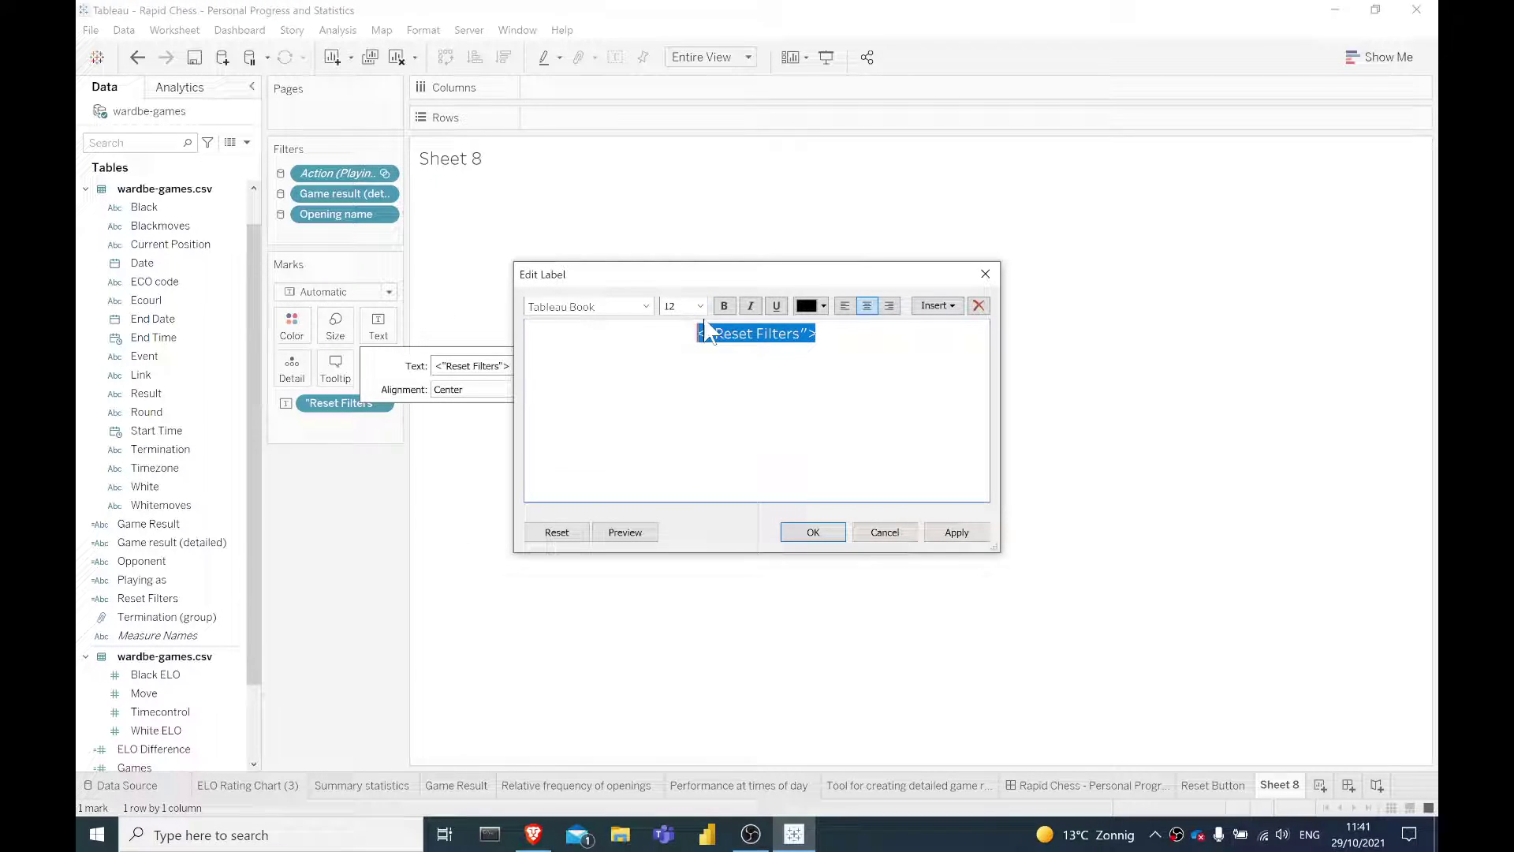
left_click(857, 531)
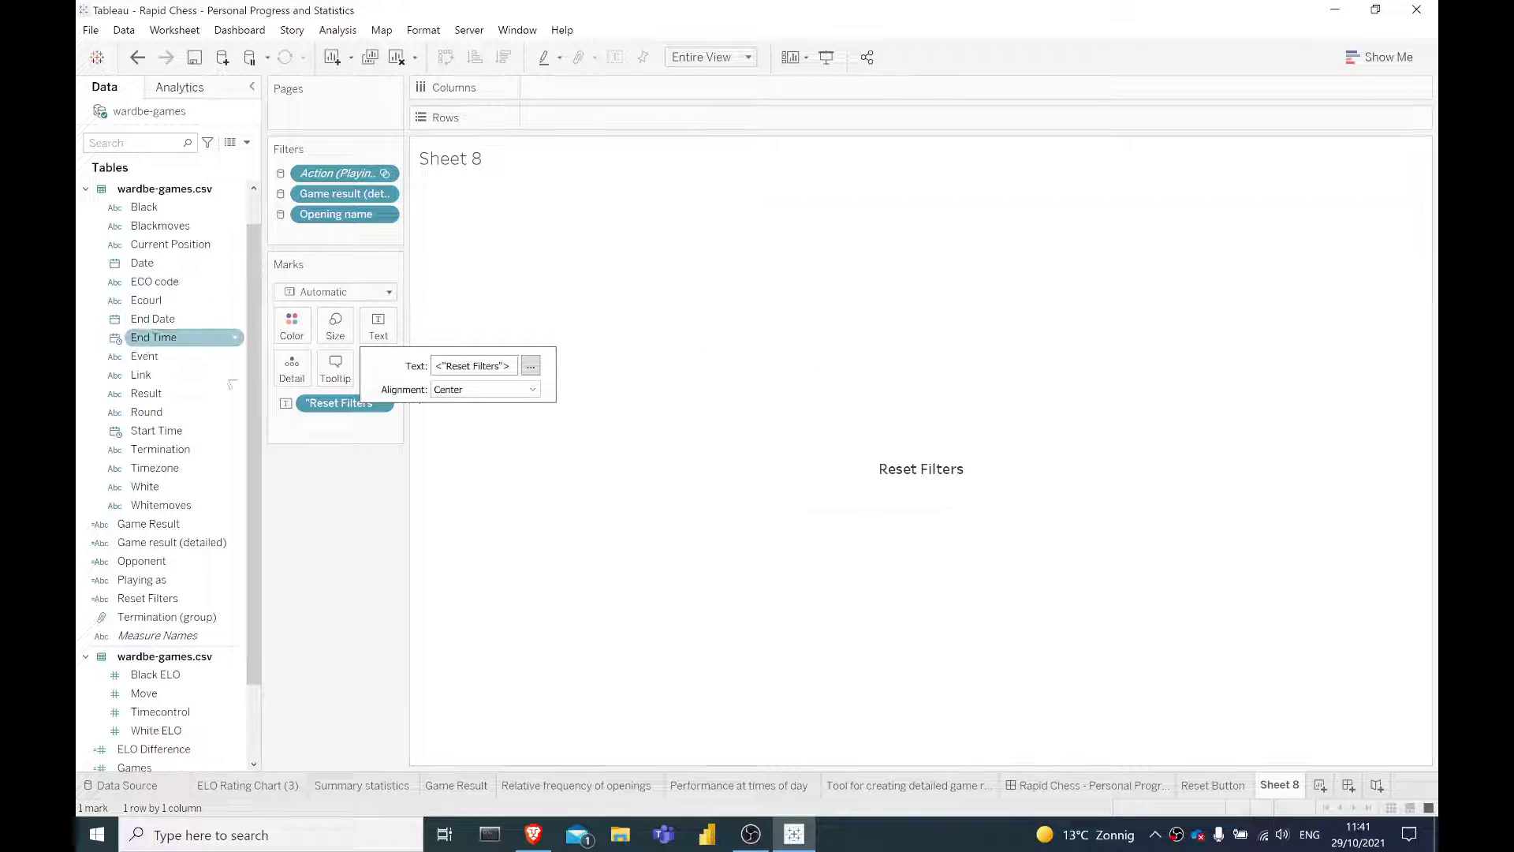
Set the centred tooltip to "This is what clicking here does :)"
left_click(347, 382)
key("ctrl+a")
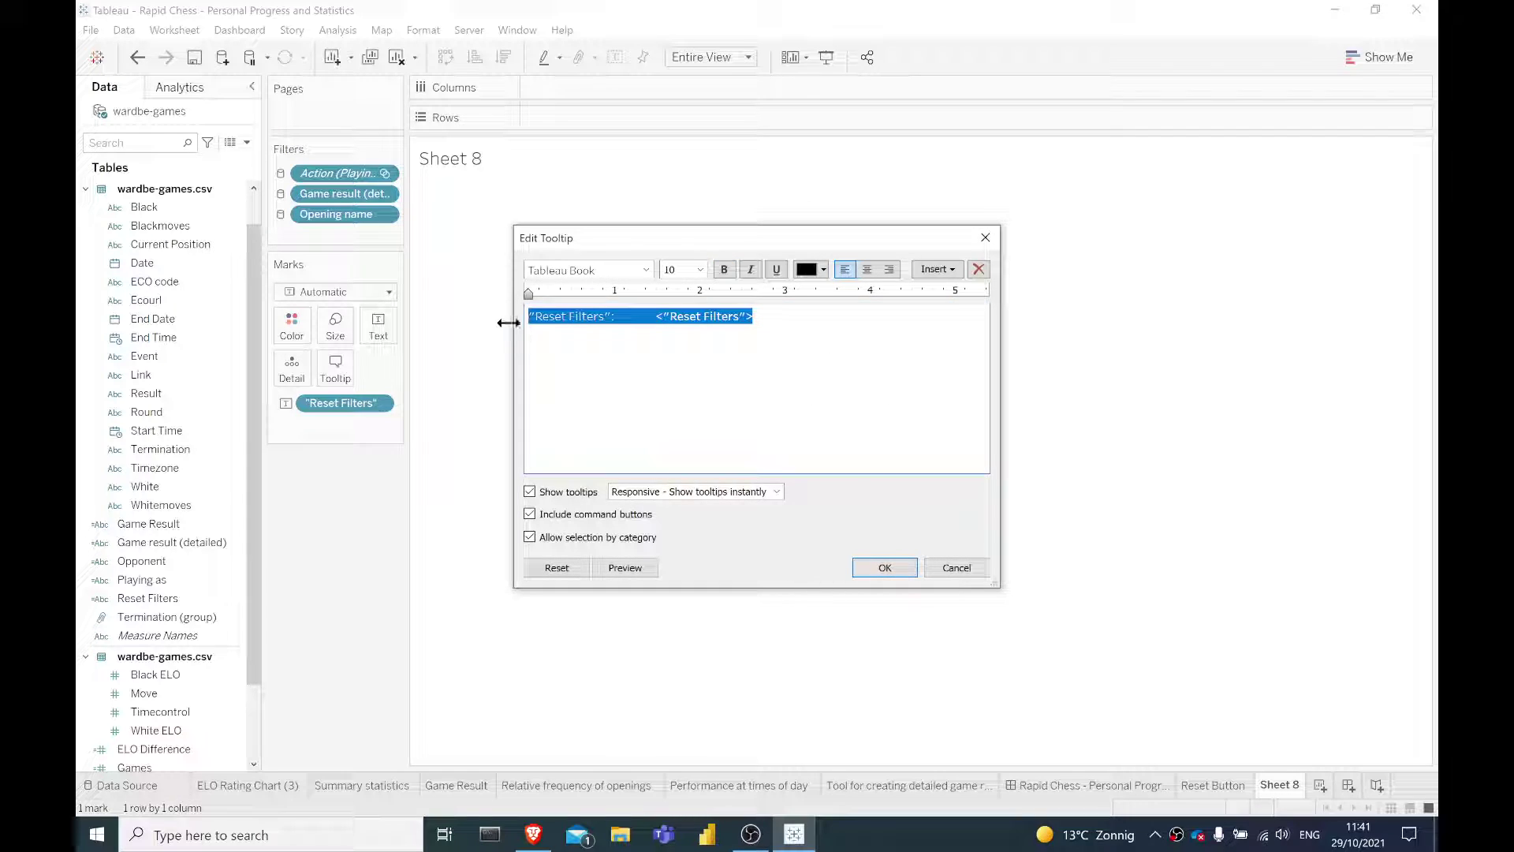
type("This is what clicking here does :)")
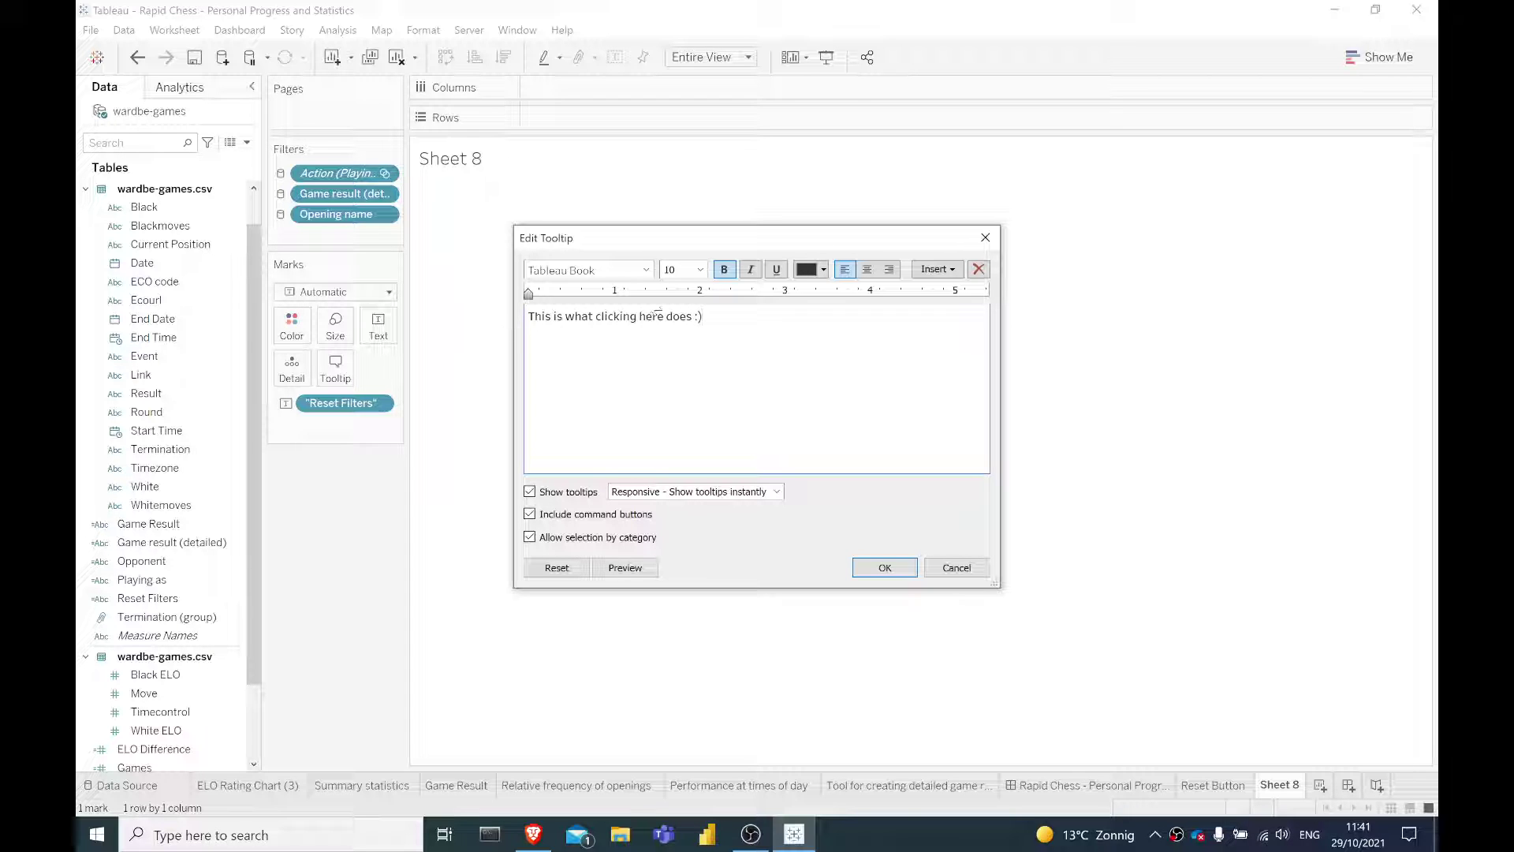
left_click(867, 269)
left_click(885, 568)
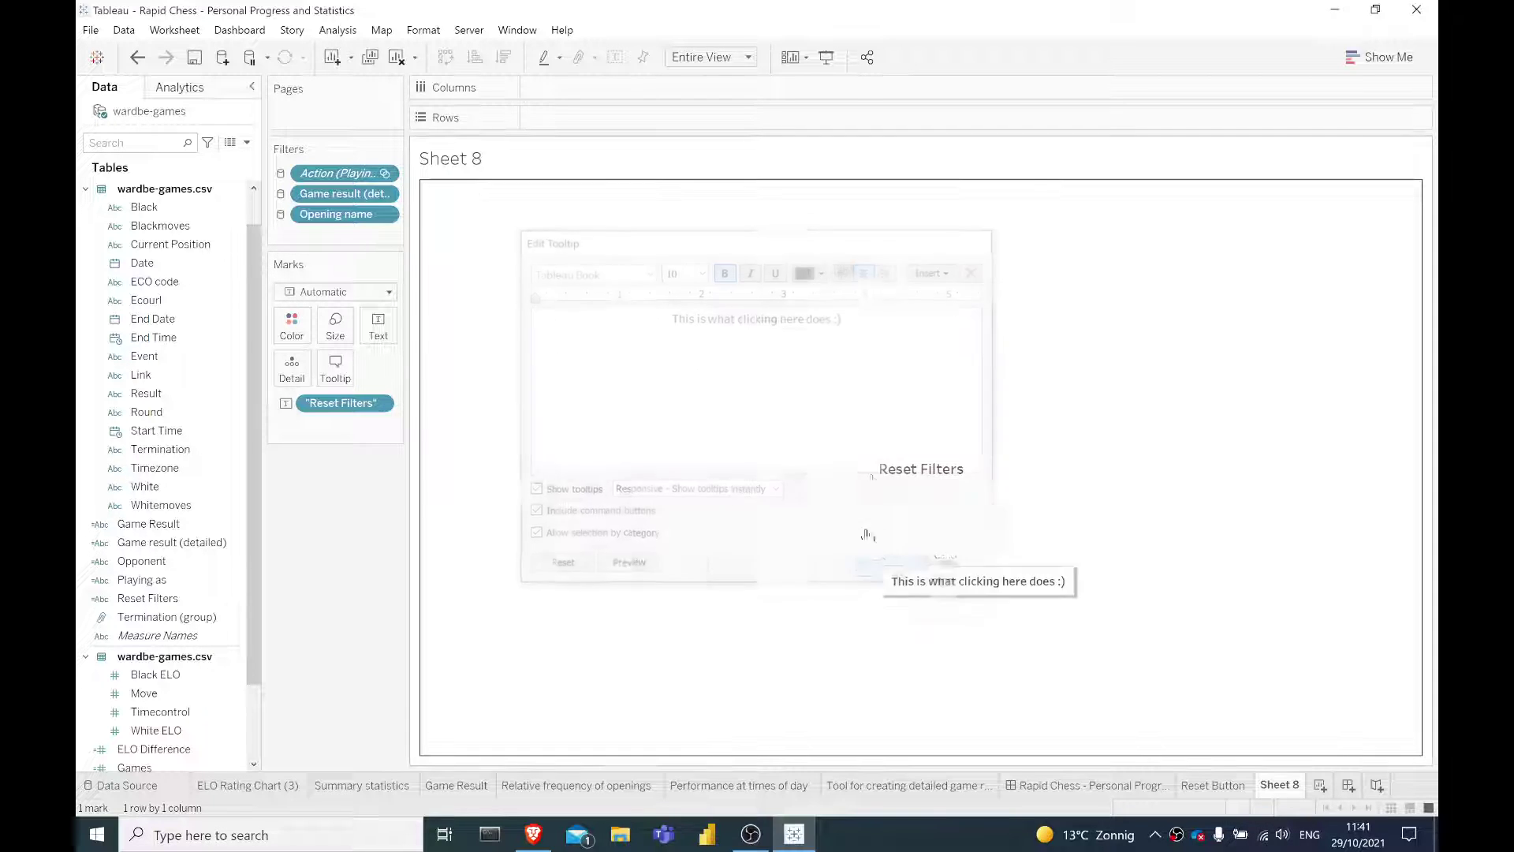
Test the mark and replace the label with a typed 'Reset Filters' constant
left_click(887, 487)
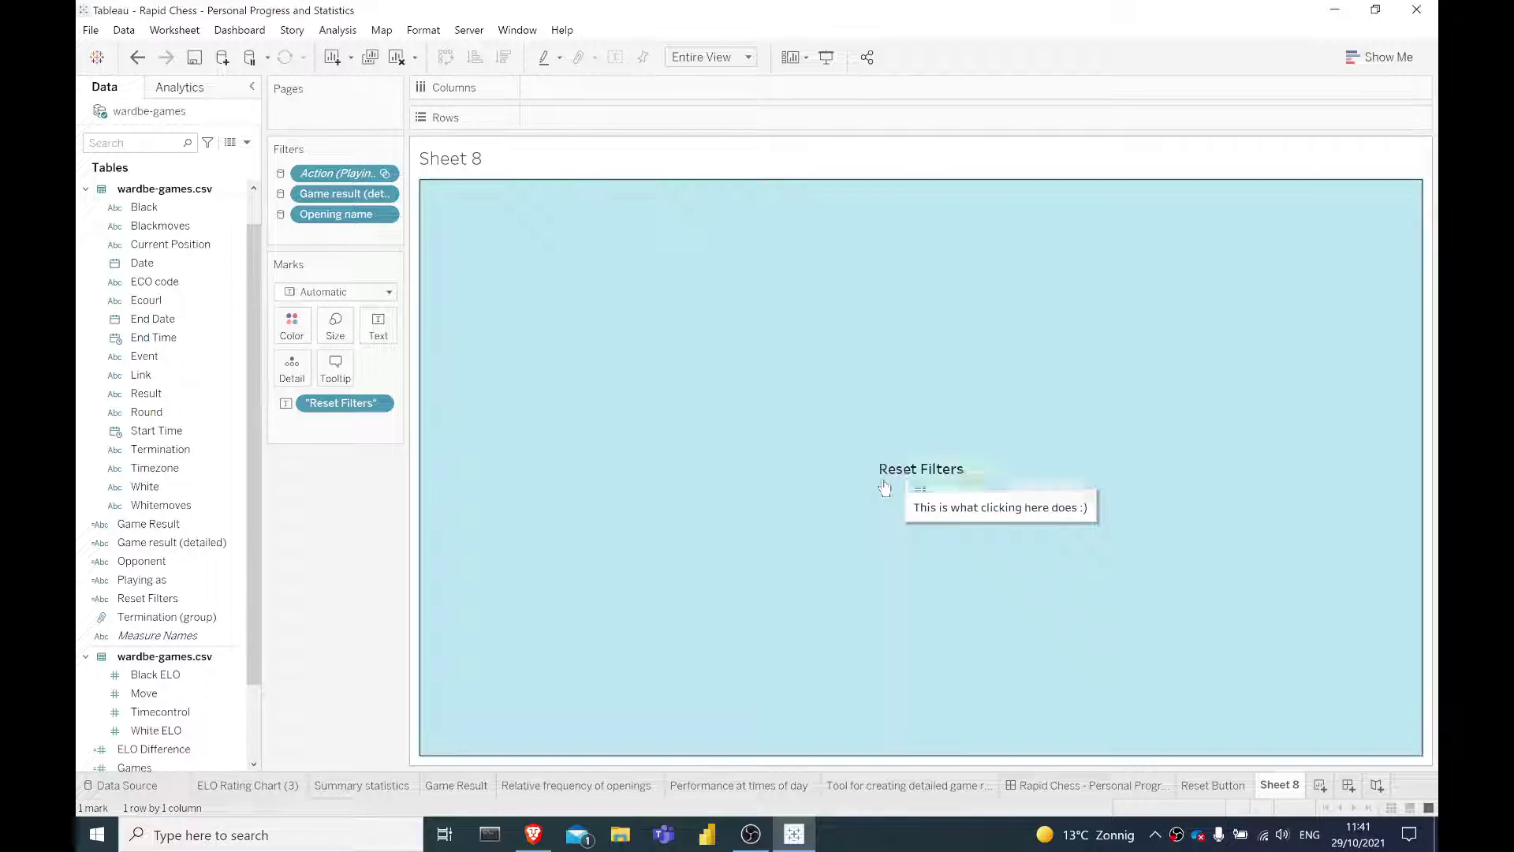
left_click(836, 492)
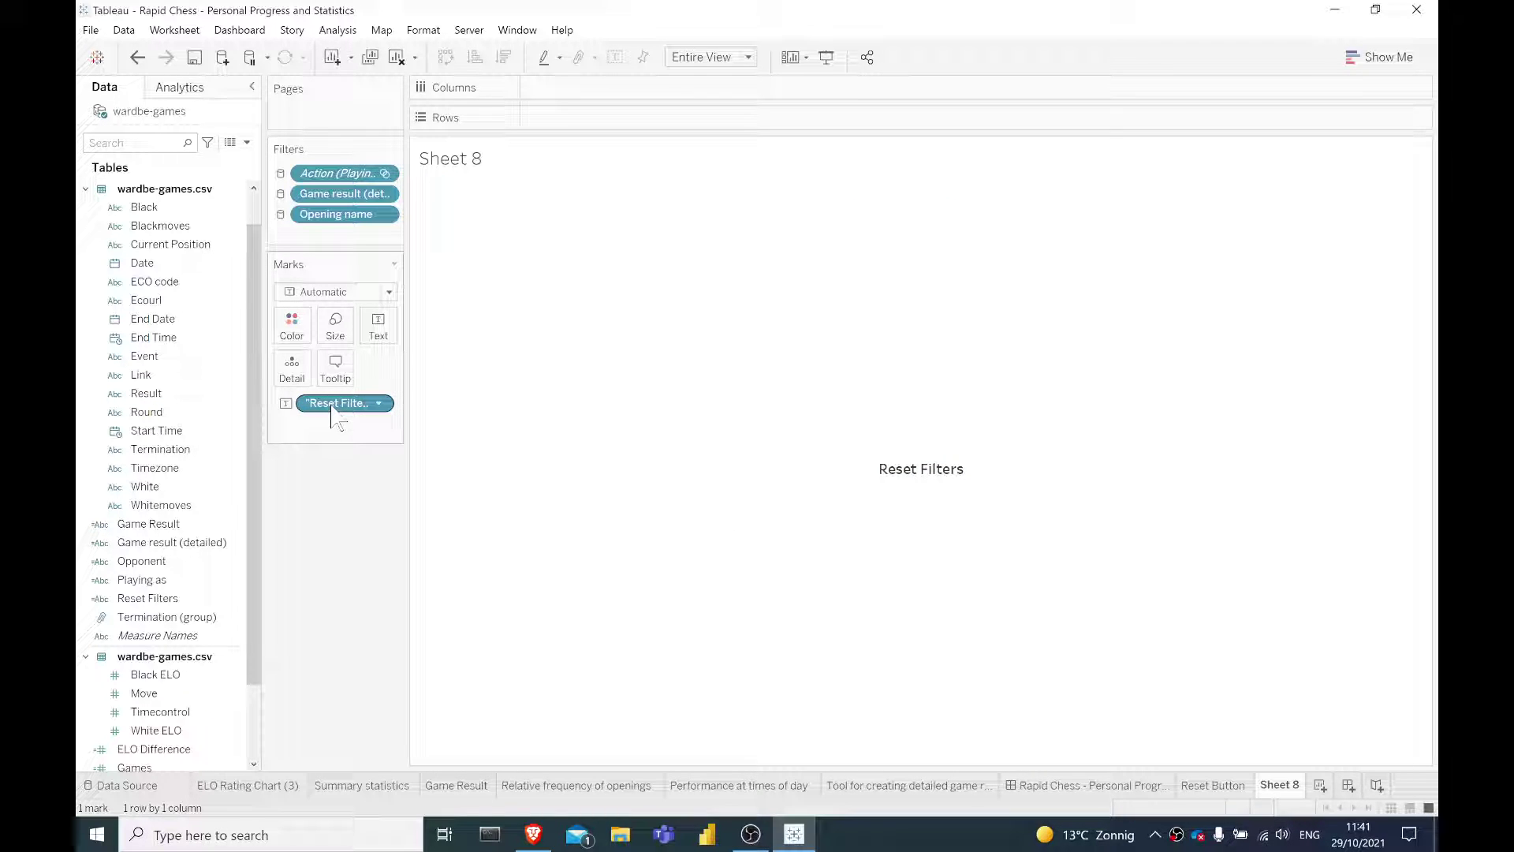
scroll(168, 453, "down", 3)
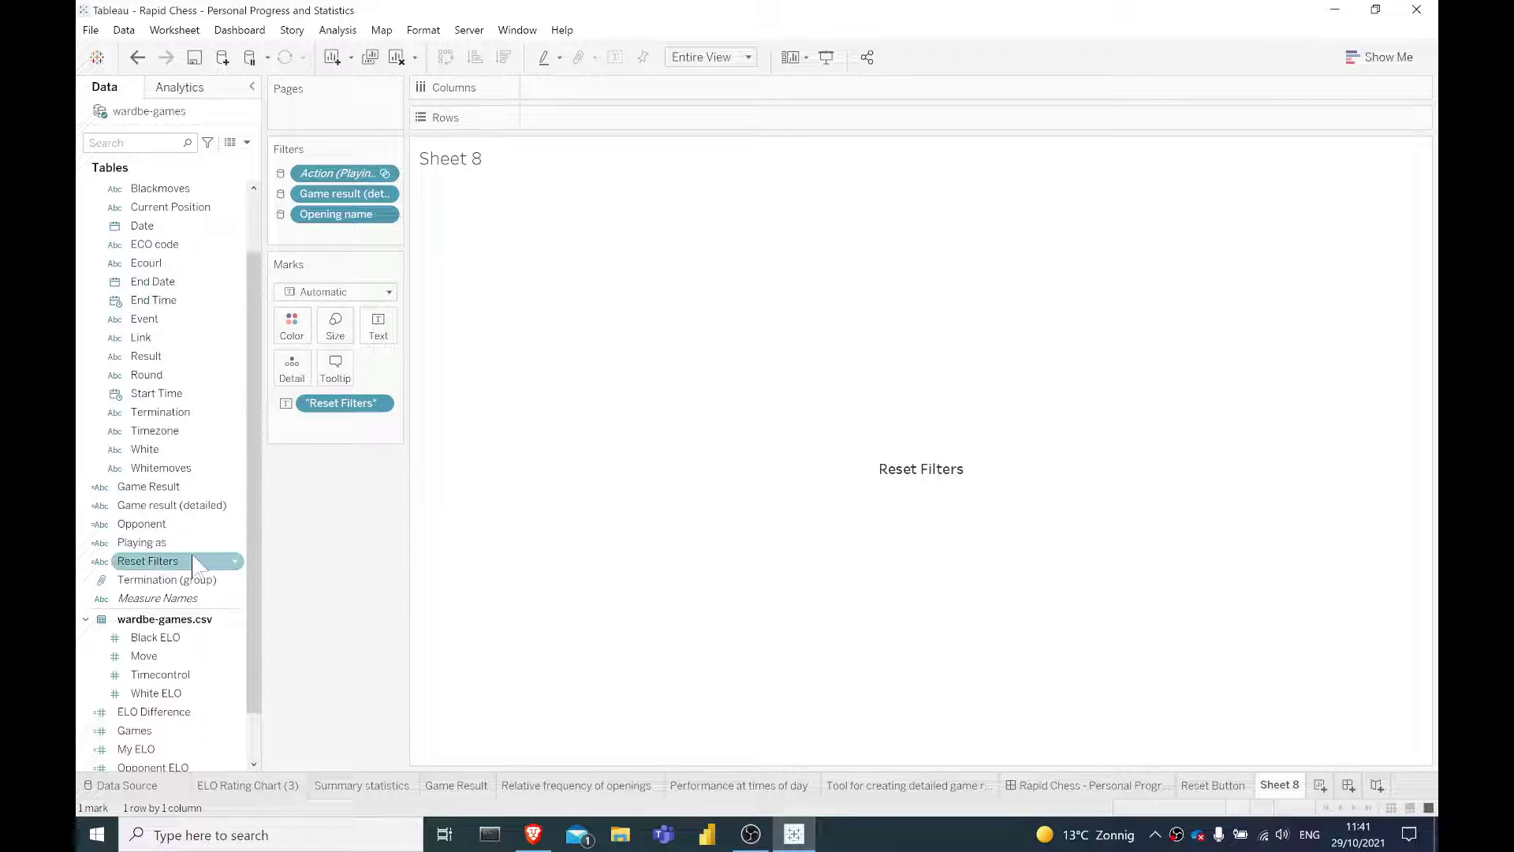
left_click_drag(158, 542, 338, 485)
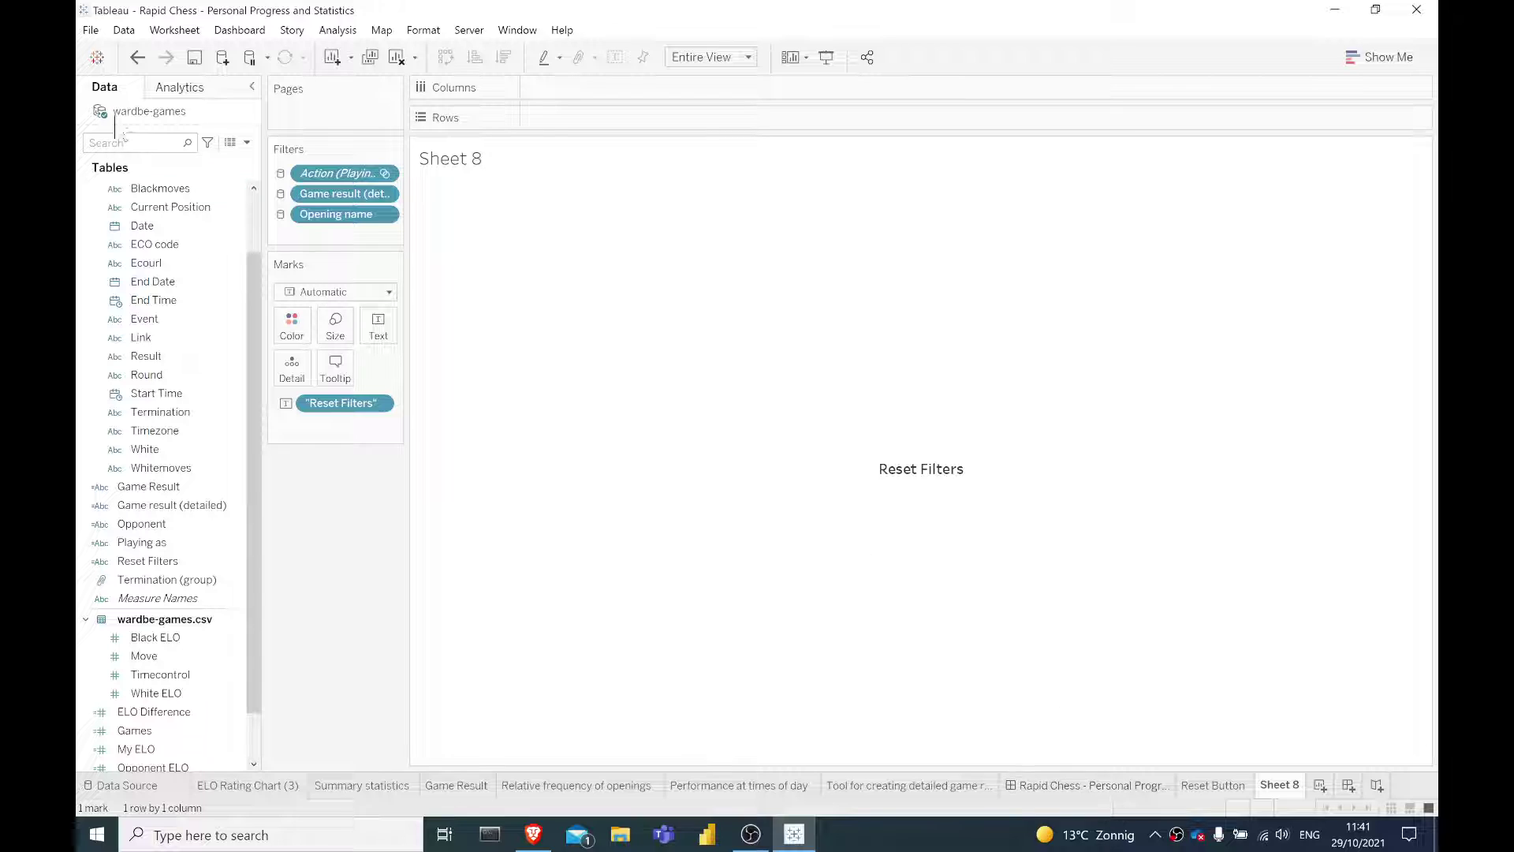
scroll(158, 339, "up", 2)
scroll(157, 339, "down", 4)
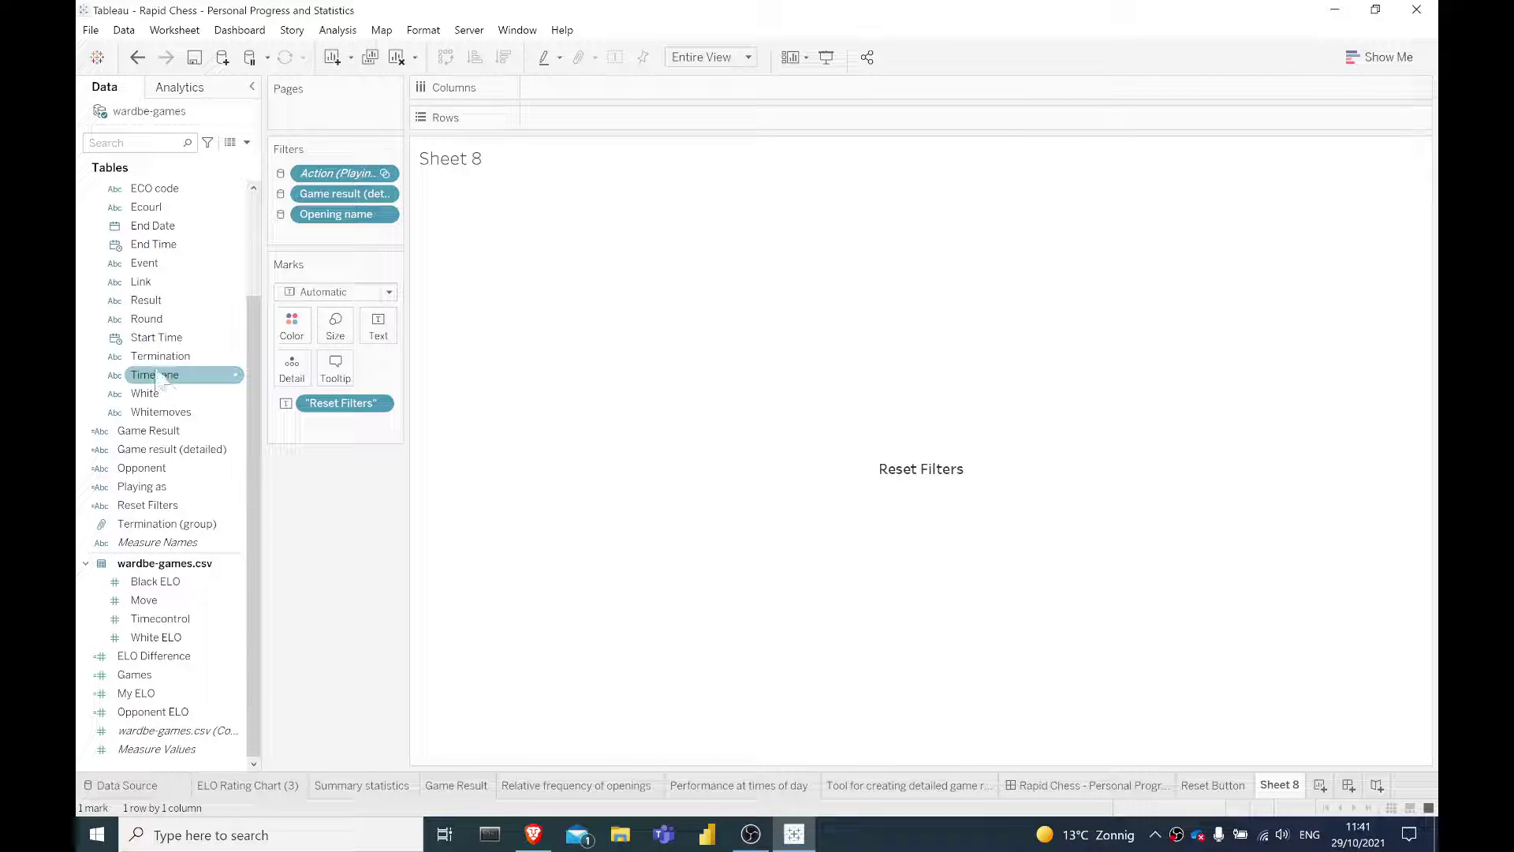
Scroll through the Rapid Chess dashboard to check the PRESS HERE reset button above the filters
left_click(1086, 785)
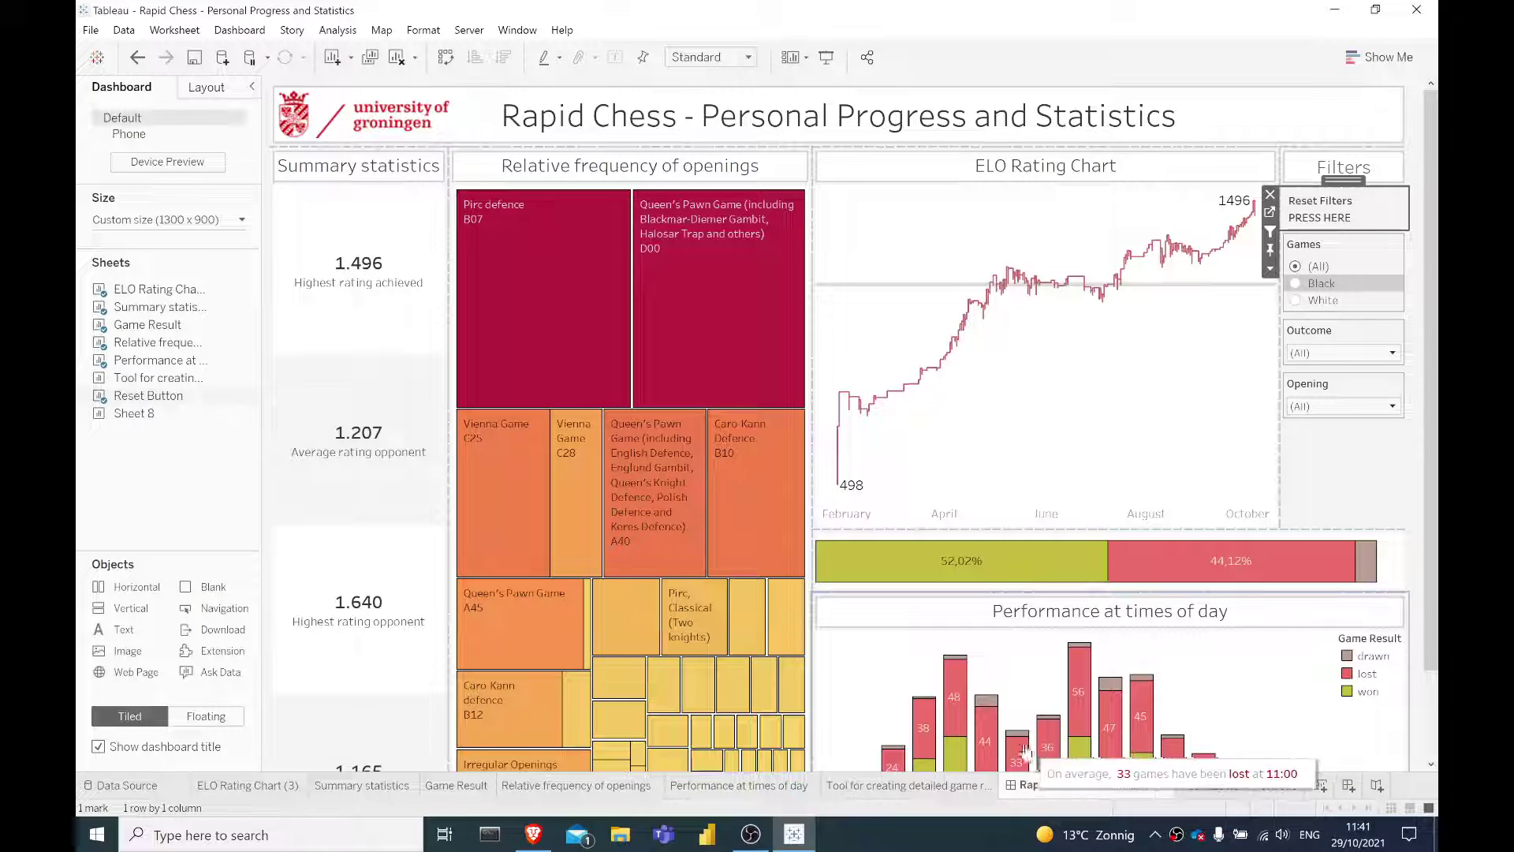
scroll(996, 628, "down", 3)
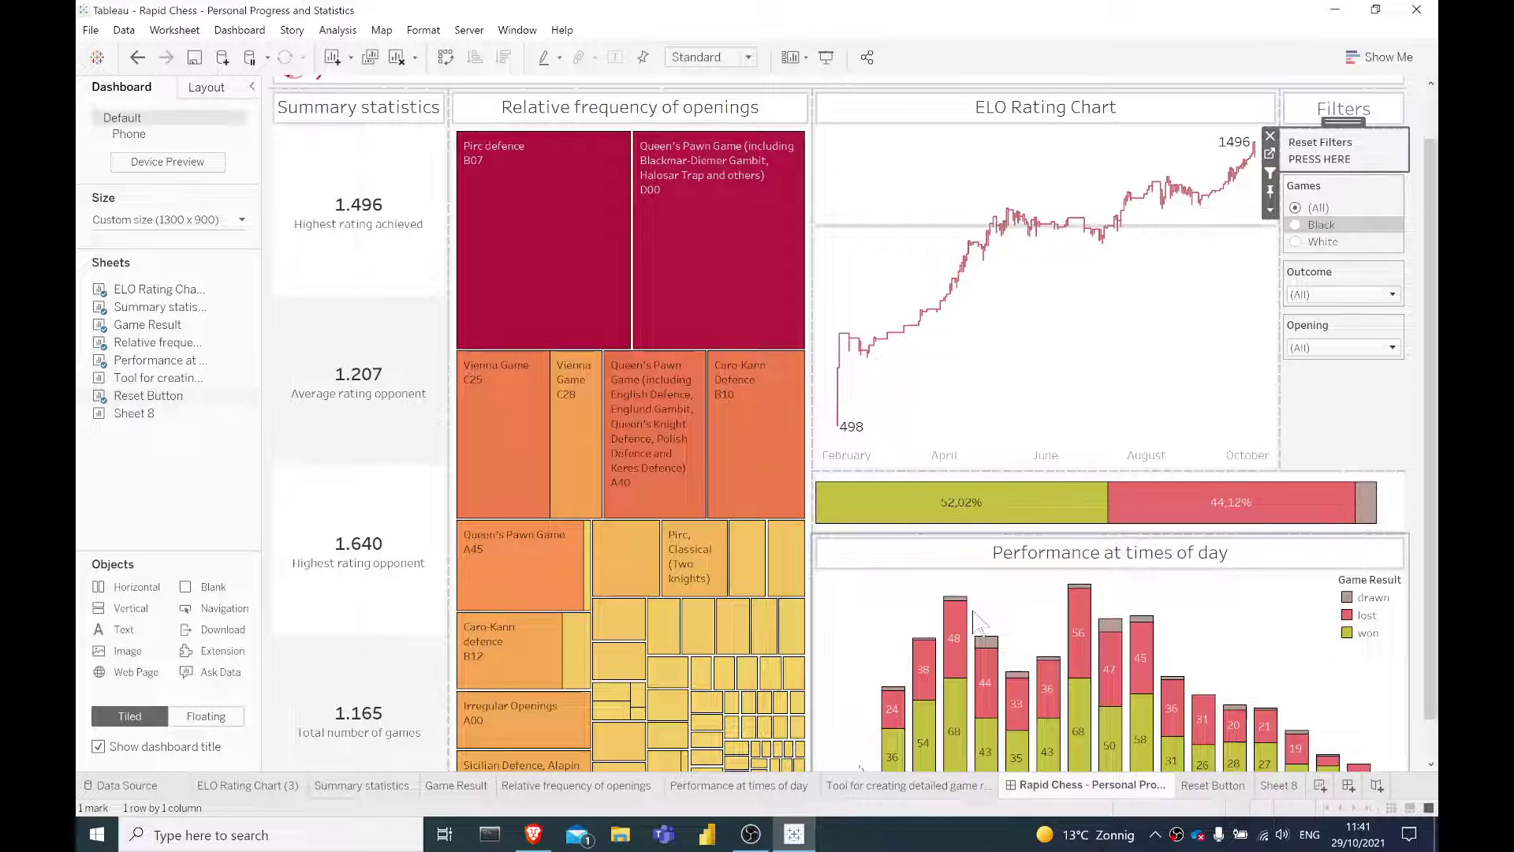
scroll(930, 631, "down", 1)
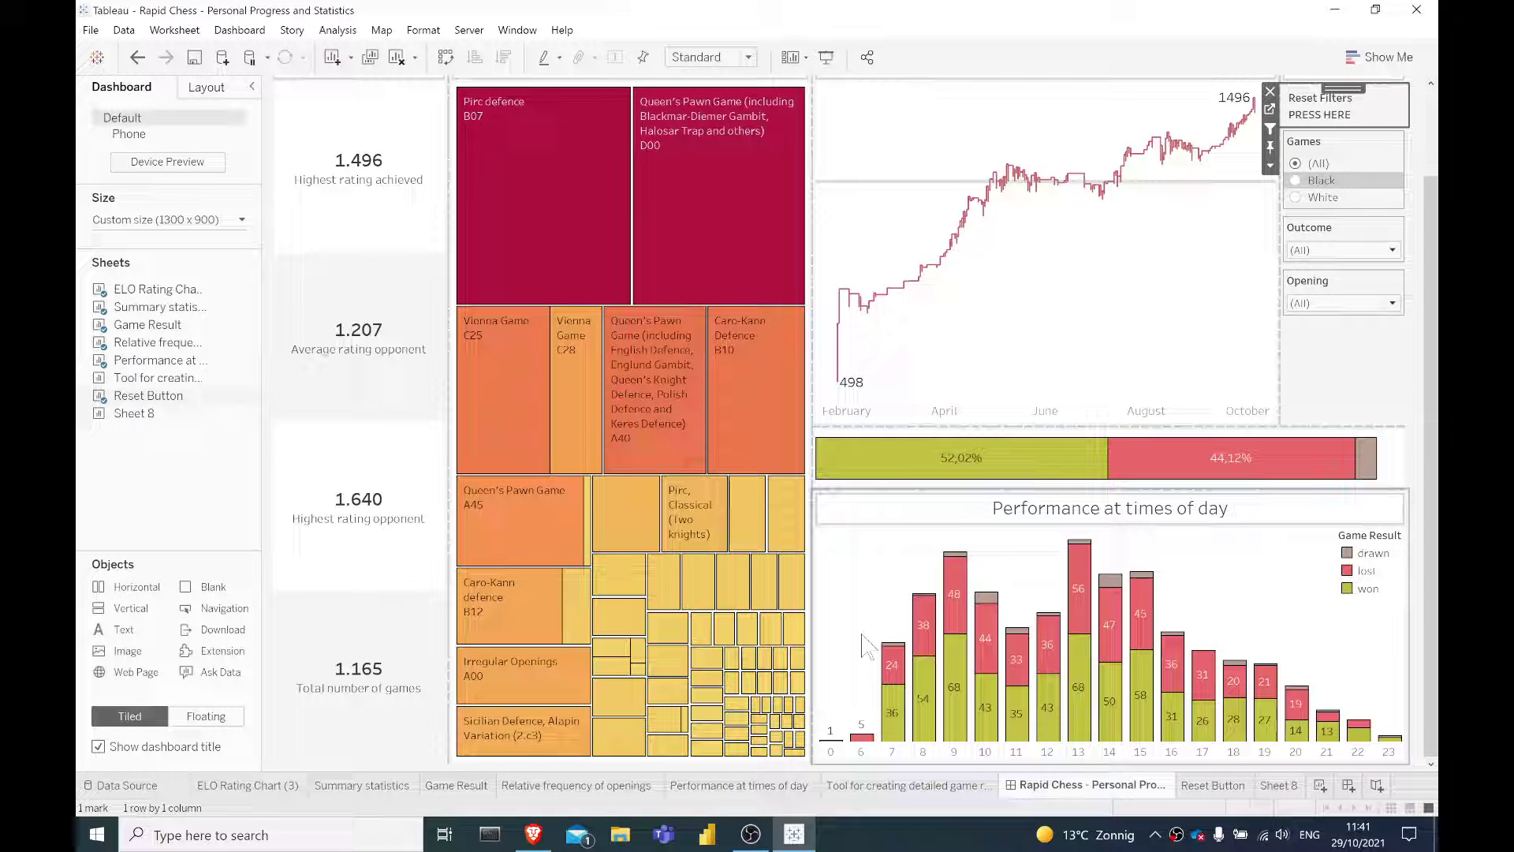
scroll(862, 647, "up", 1)
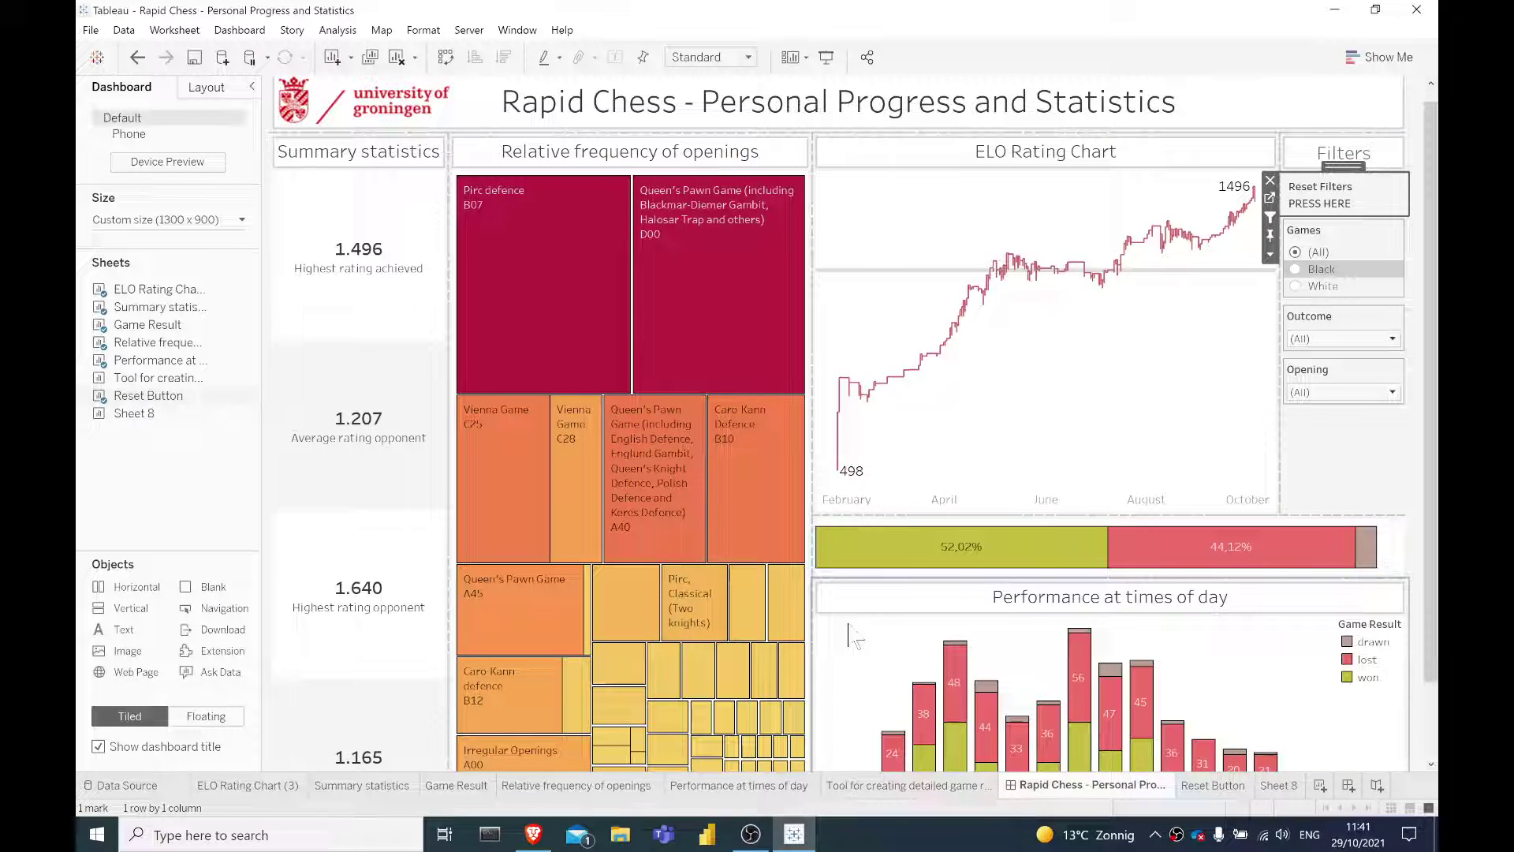
scroll(851, 635, "down", 3)
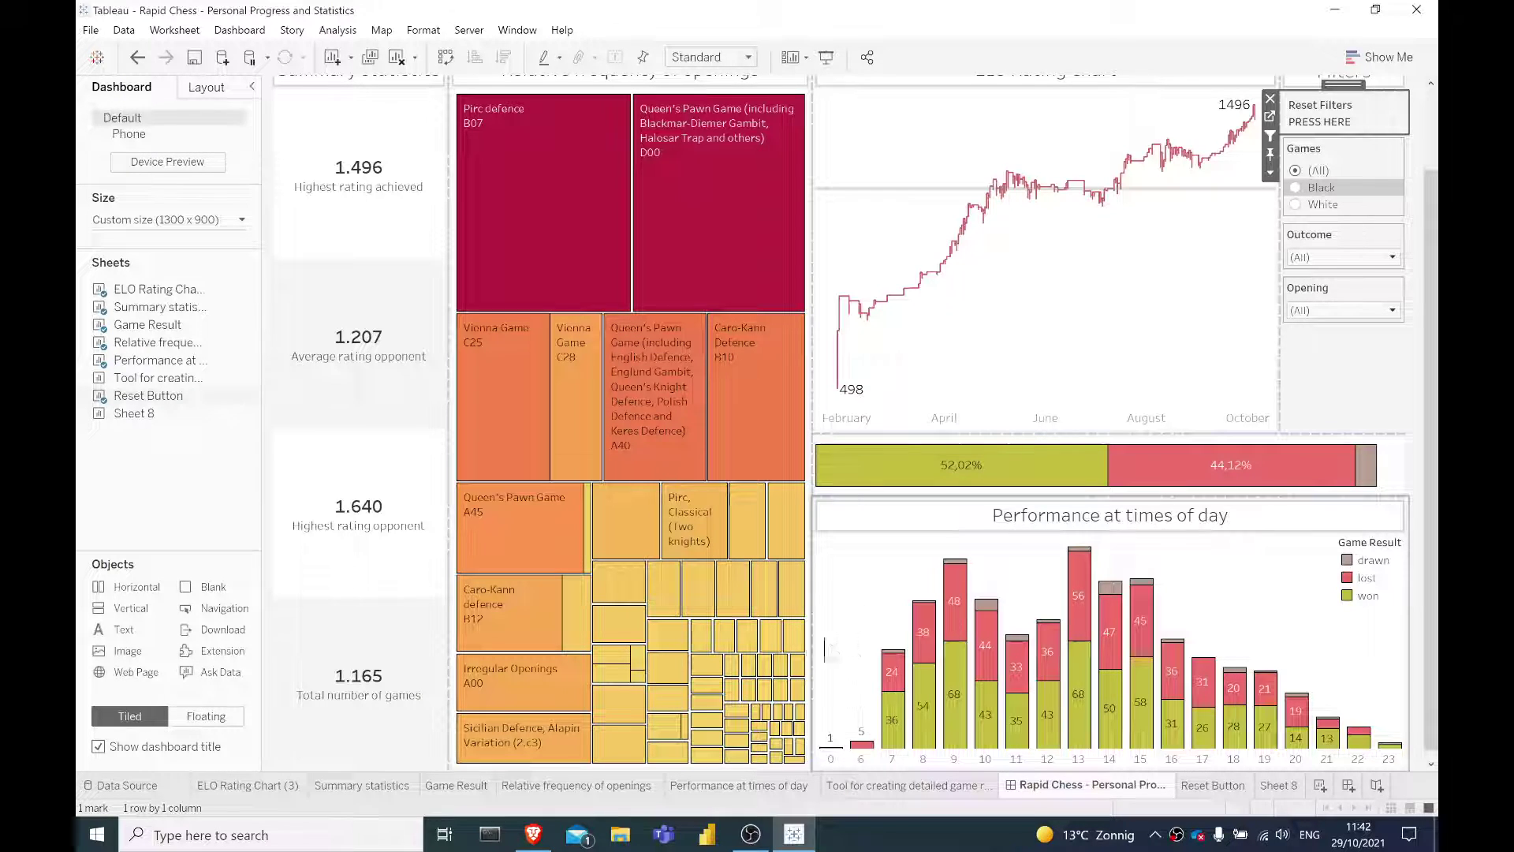
left_click(750, 835)
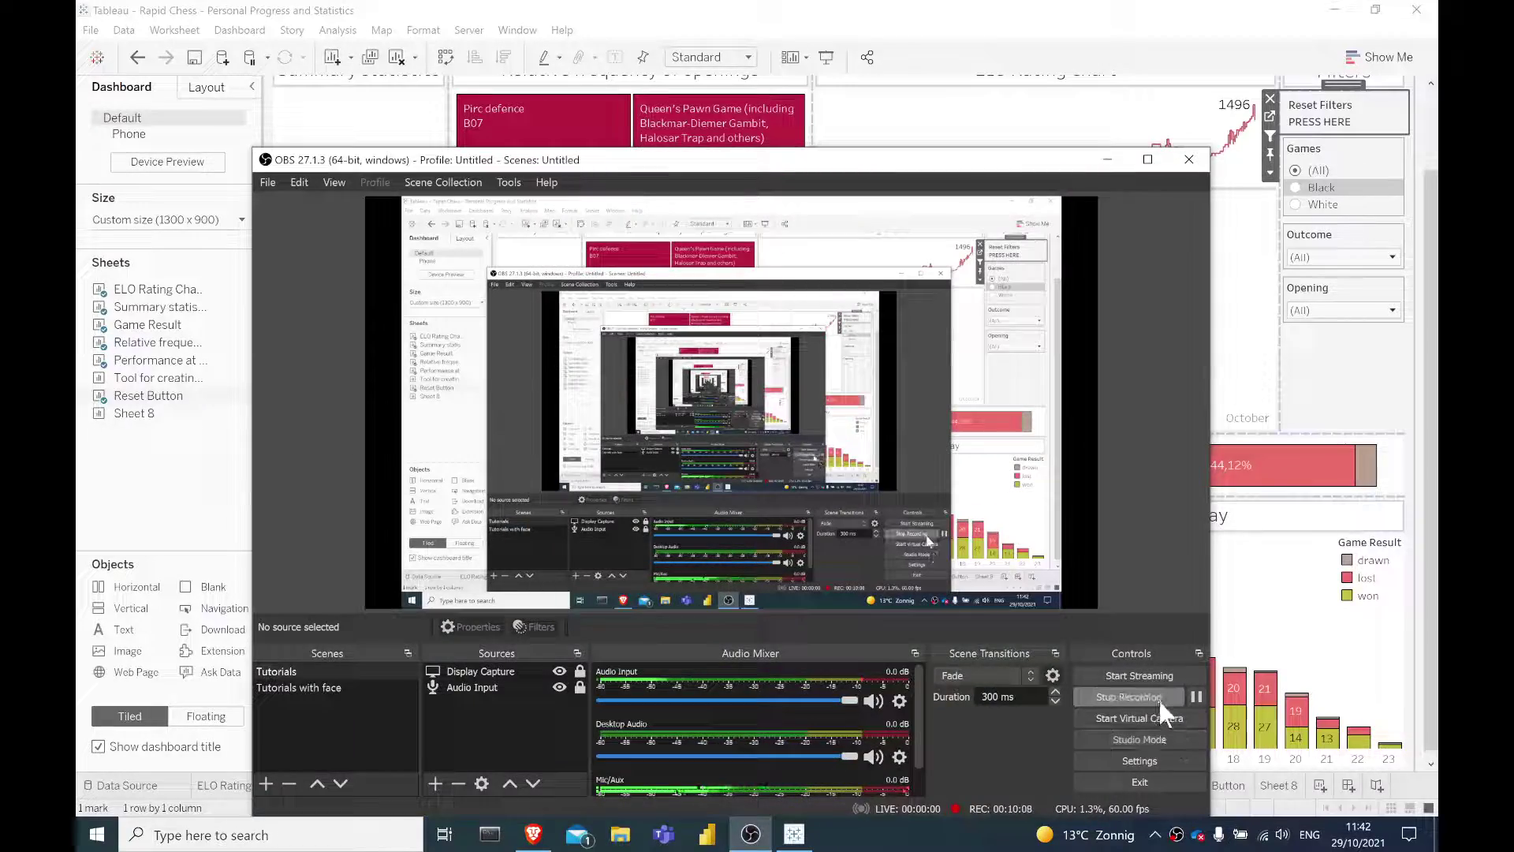